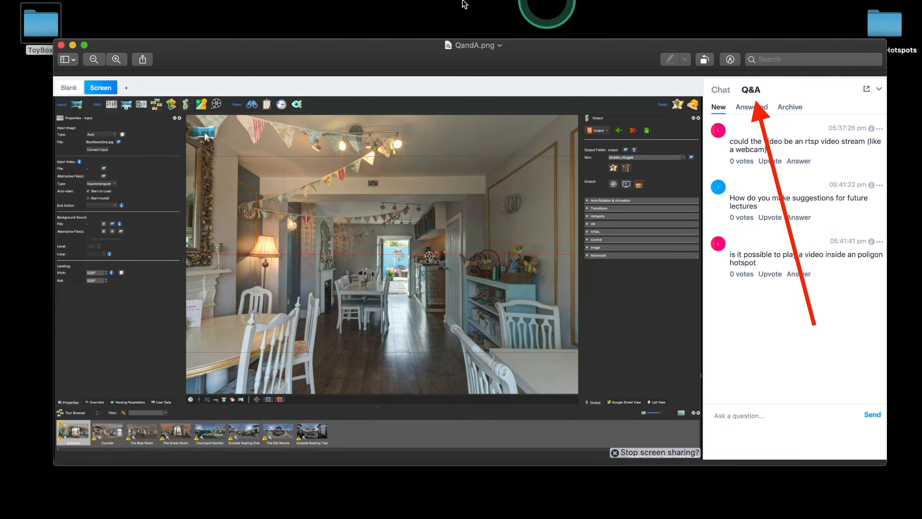
Step: Close the QandA.png image and open the Tour 2.p2vr project from the Pano2VR Hotspots folder
left_click(61, 44)
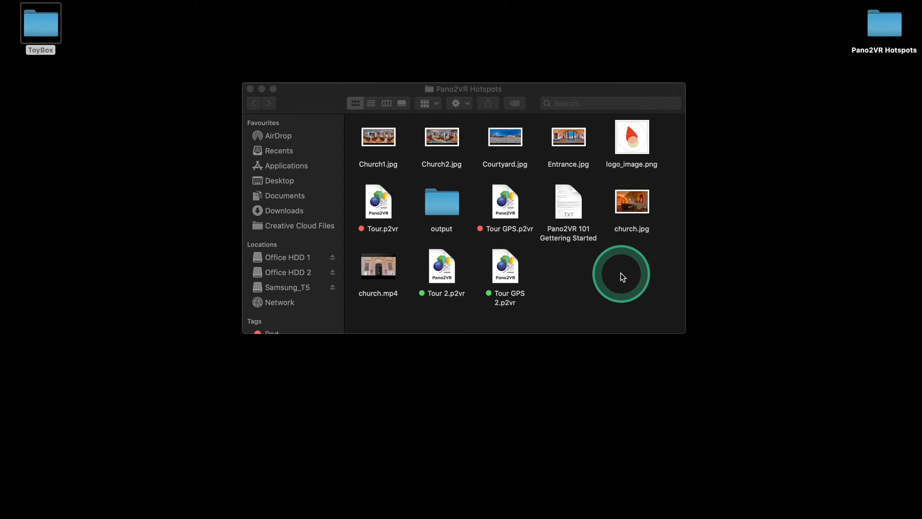
double_click(445, 273)
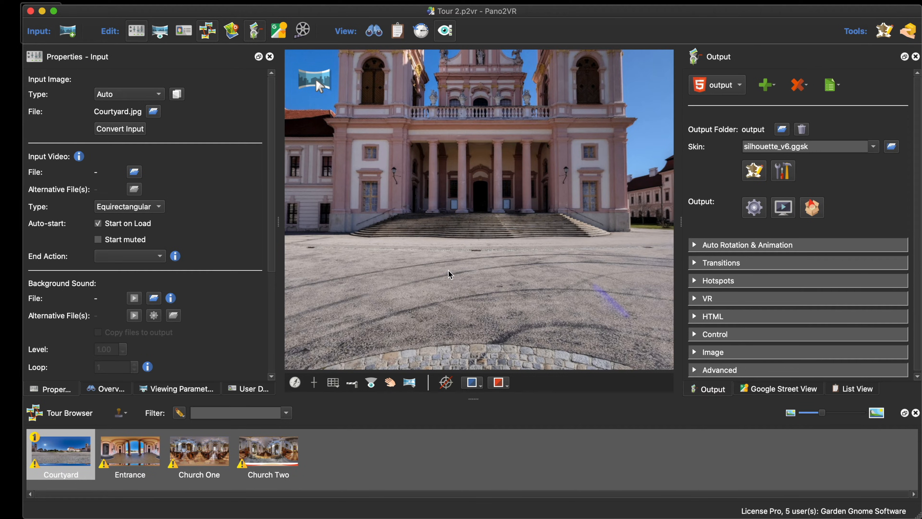
left_click_drag(467, 287, 501, 228)
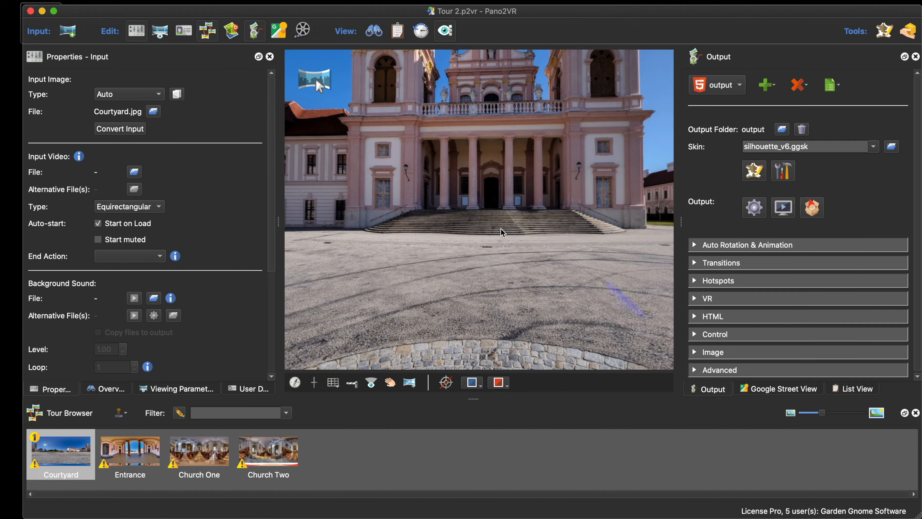
Step: Switch the Courtyard viewer's element mode from panorama to point hotspots
left_click(501, 173)
mouse_move(302, 86)
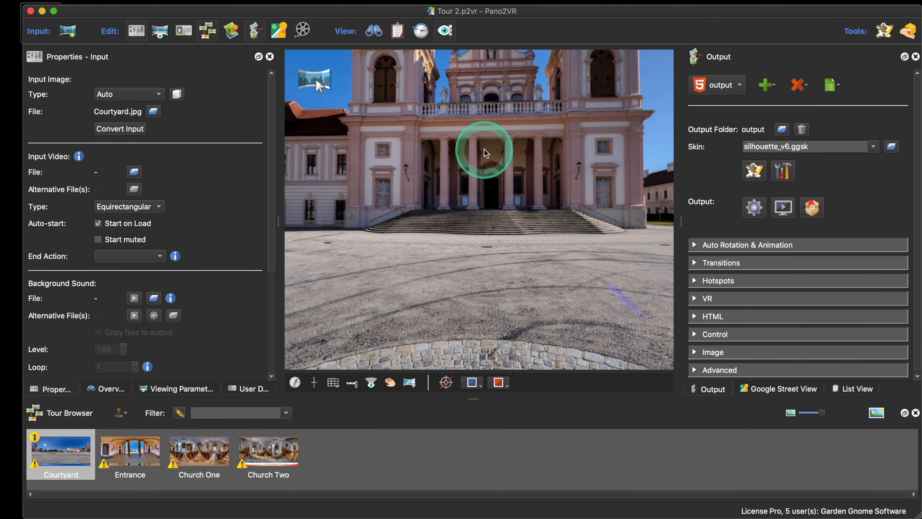
key("p")
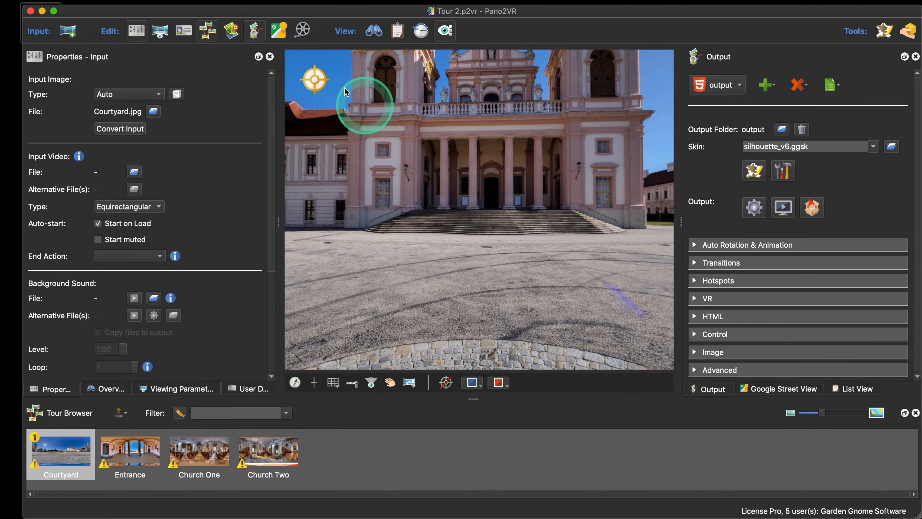
mouse_move(345, 87)
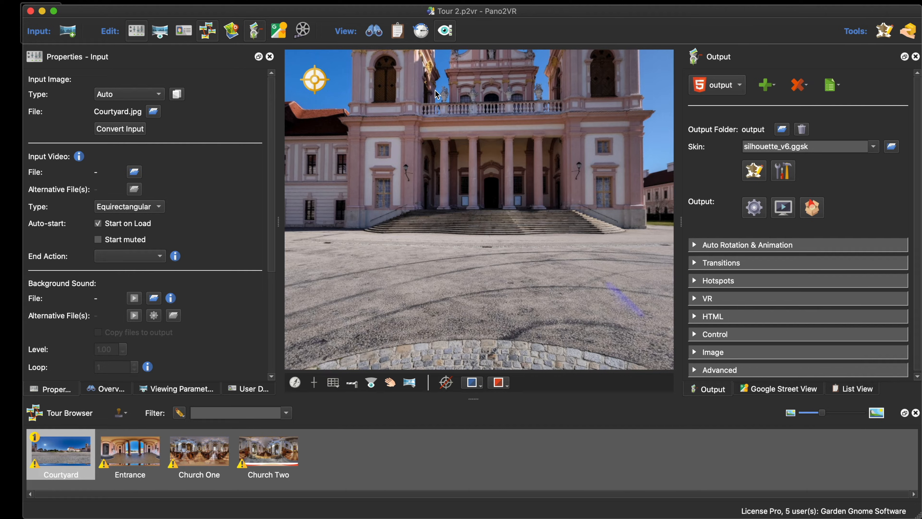
left_click(436, 94, "super")
left_click(435, 94, "ctrl")
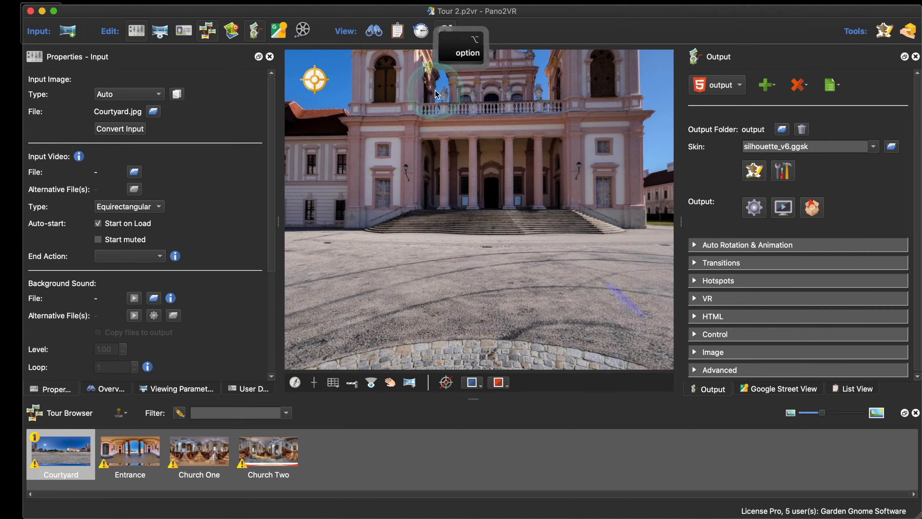
left_click(436, 94, "ctrl")
left_click(436, 93, "ctrl")
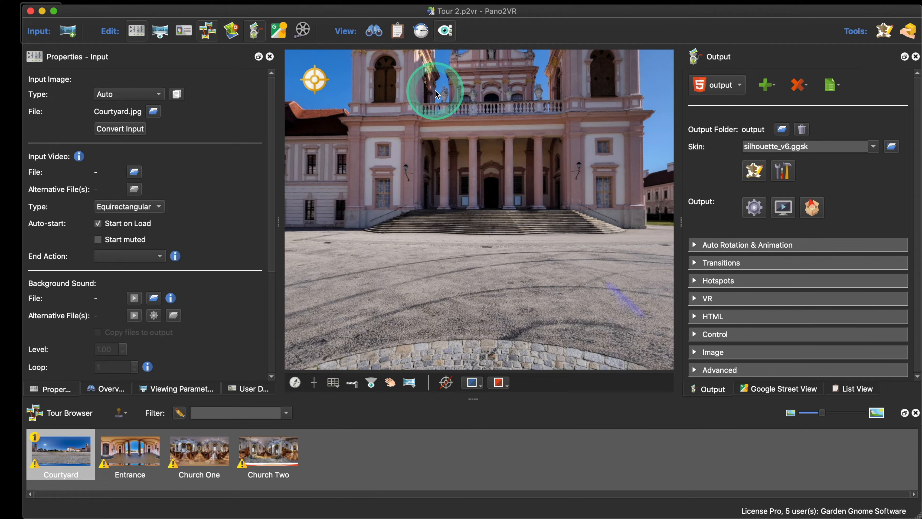
left_click(437, 94, "alt")
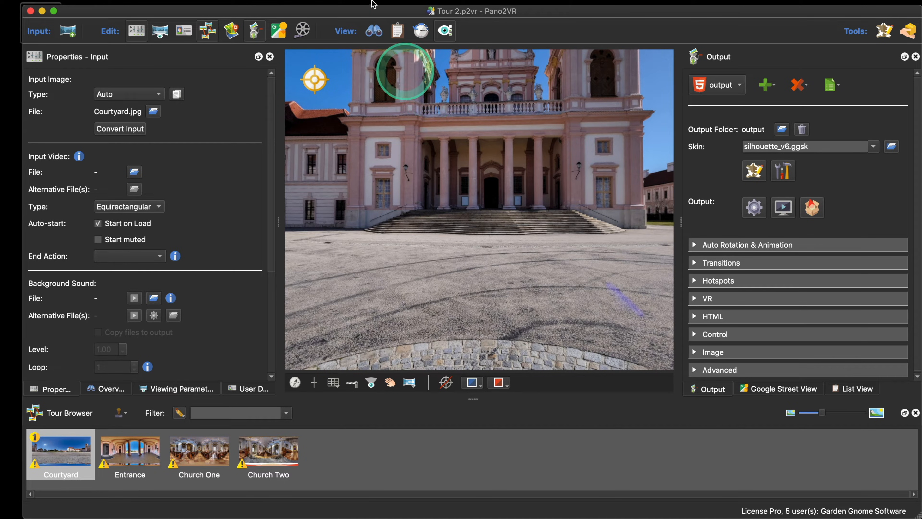
Step: Open the Pano2VR online documentation and go to the Keyboard Shortcuts page in its Reference section
mouse_move(367, 2)
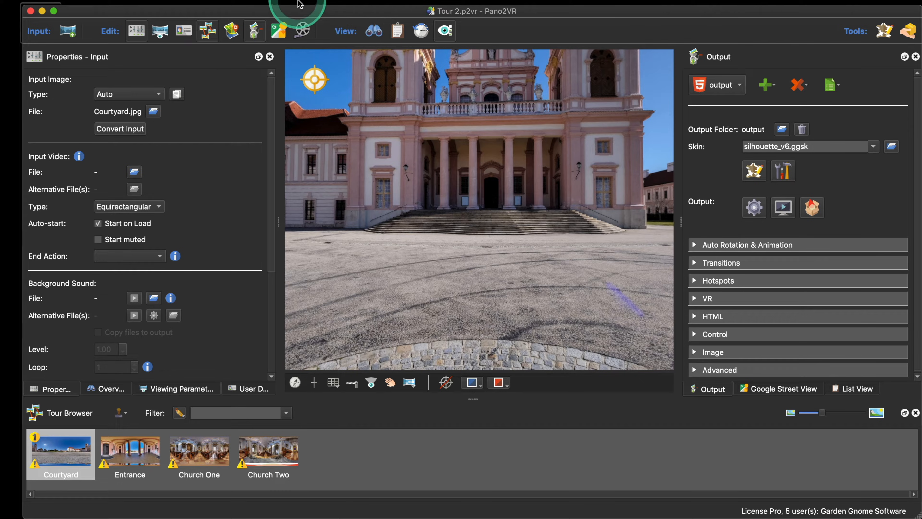
left_click(326, 7)
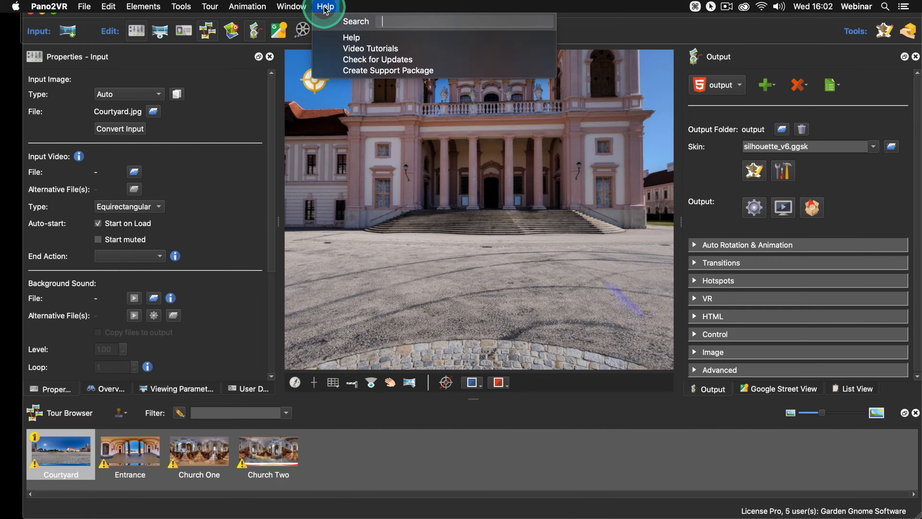
left_click(353, 37)
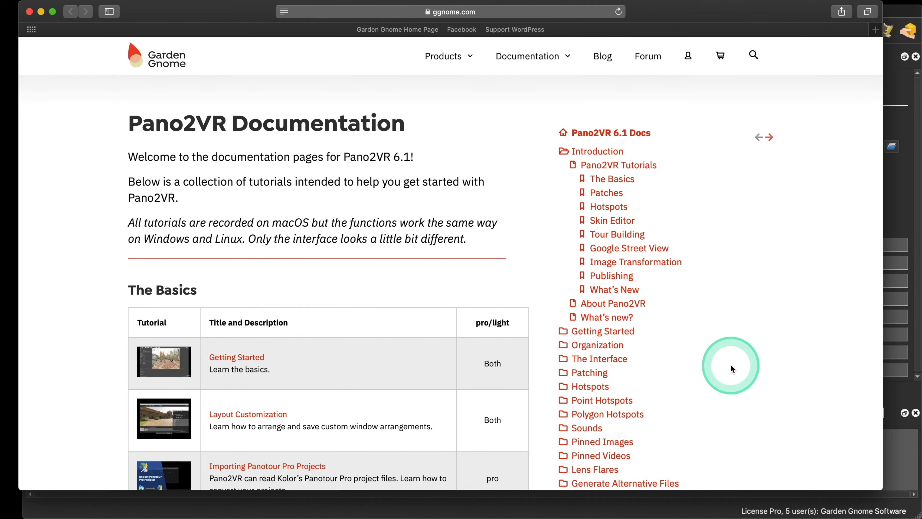
scroll(608, 320, "down", 10)
scroll(614, 323, "down", 3)
left_click(592, 292)
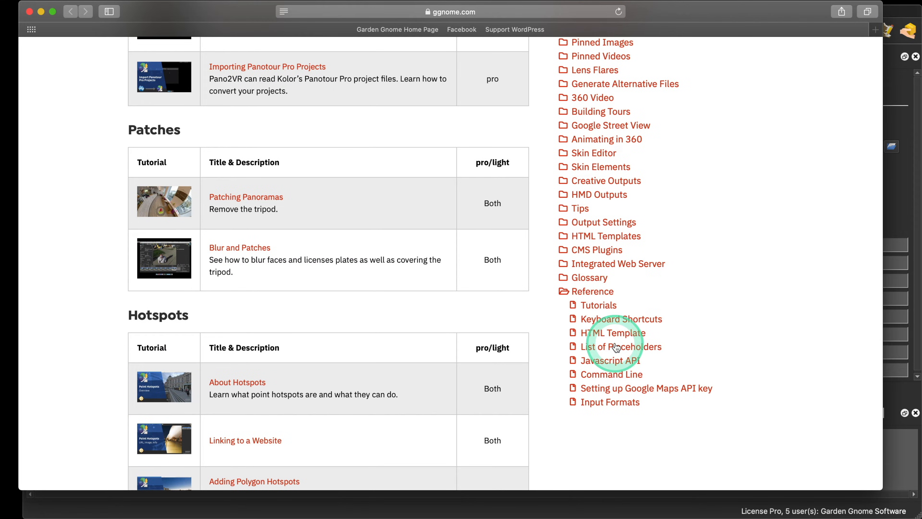
left_click(630, 319)
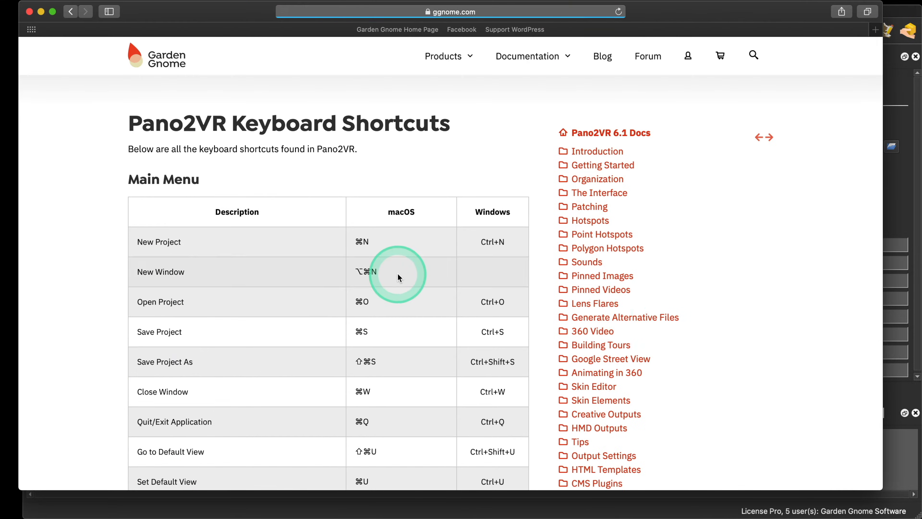
Step: Read through the main menu shortcuts as far as the element mode entries, and close the browser window
scroll(397, 273, "down", 7)
scroll(398, 275, "down", 14)
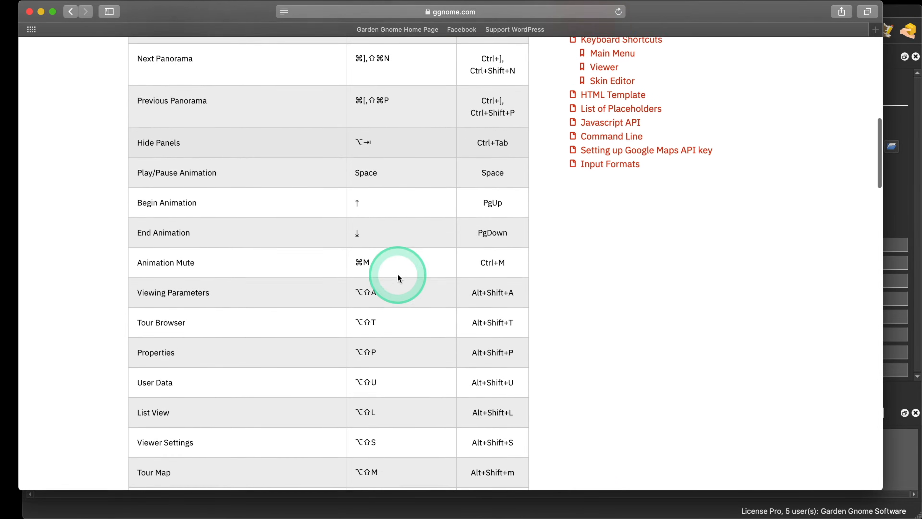
scroll(397, 276, "down", 5)
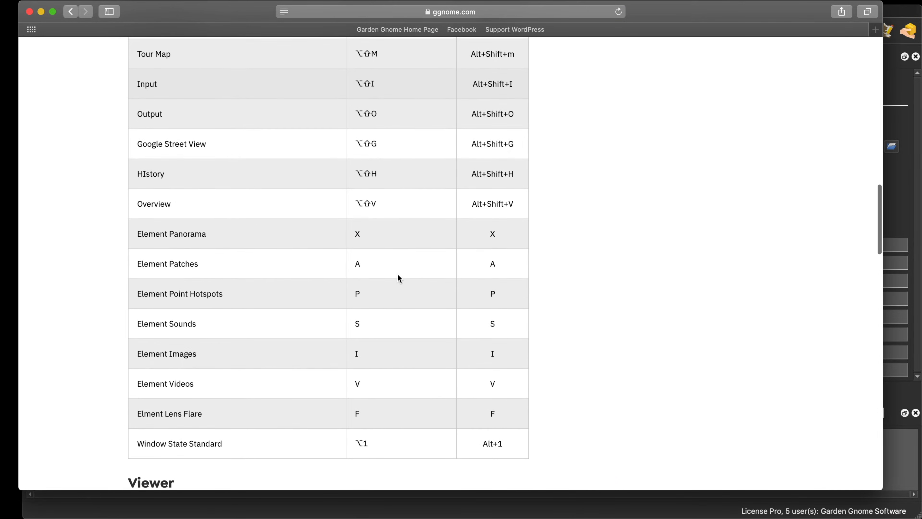
left_click(29, 11)
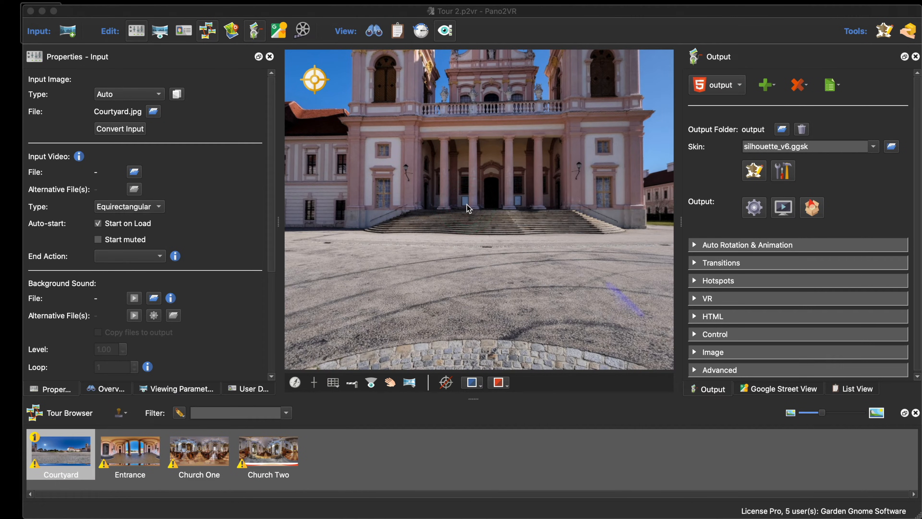
Step: Place a point hotspot on the church tower beside the entrance, at about pan -152.6 and tilt 18.4, and deselect it
left_click_drag(467, 204, 488, 227)
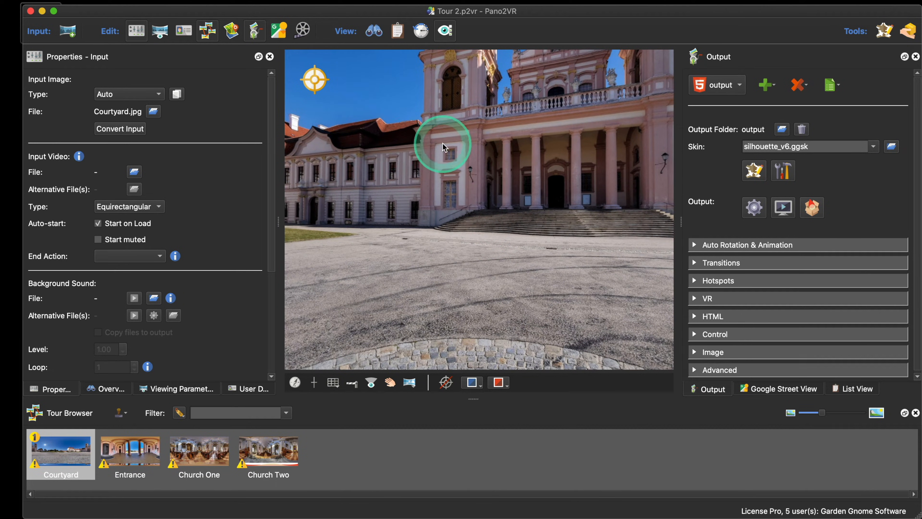
double_click(446, 134)
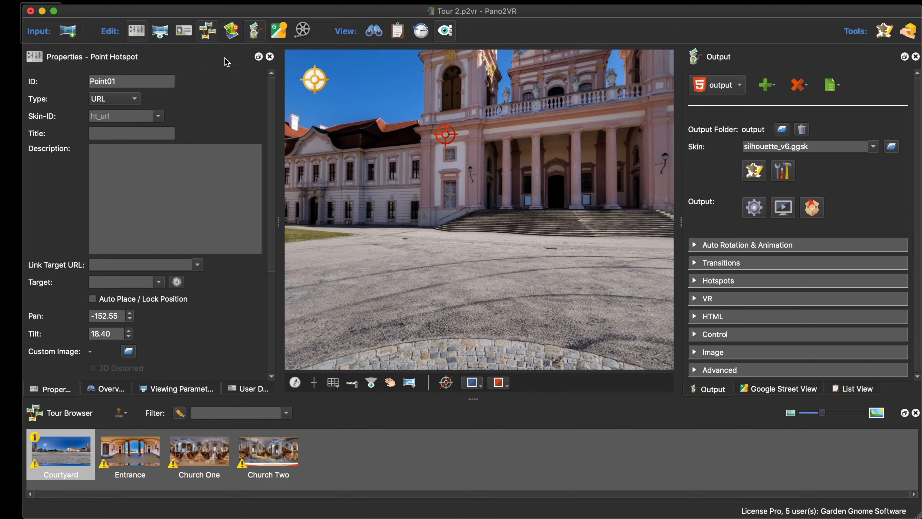
left_click(392, 210)
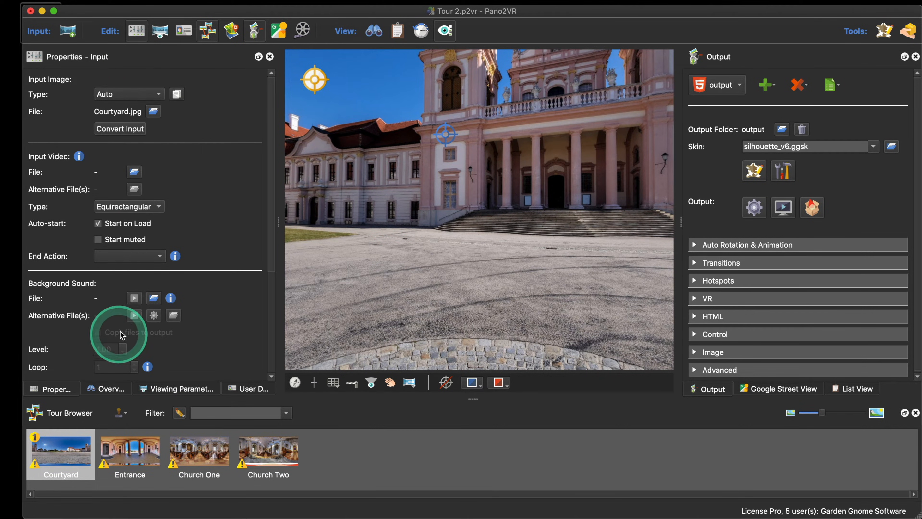
Step: Reselect the tower hotspot, review its type options while keeping URL, and delete the hotspot
left_click(447, 134)
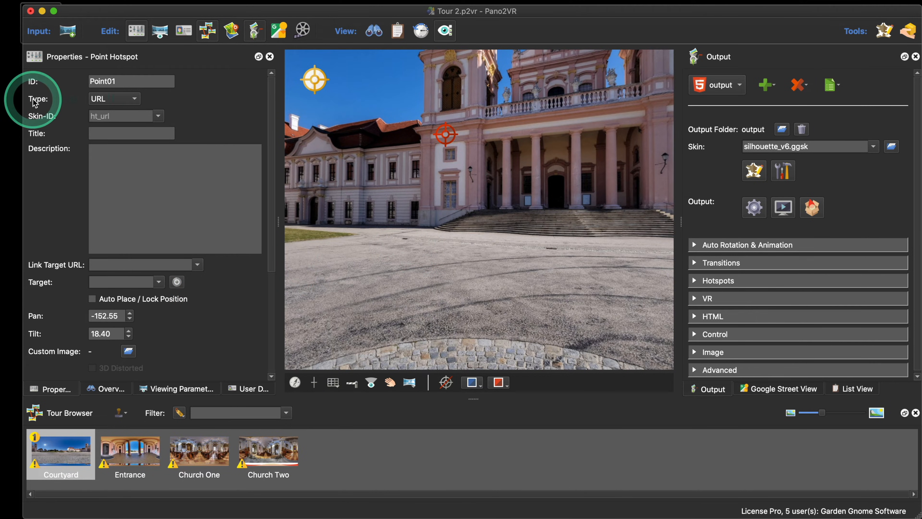
left_click(104, 103)
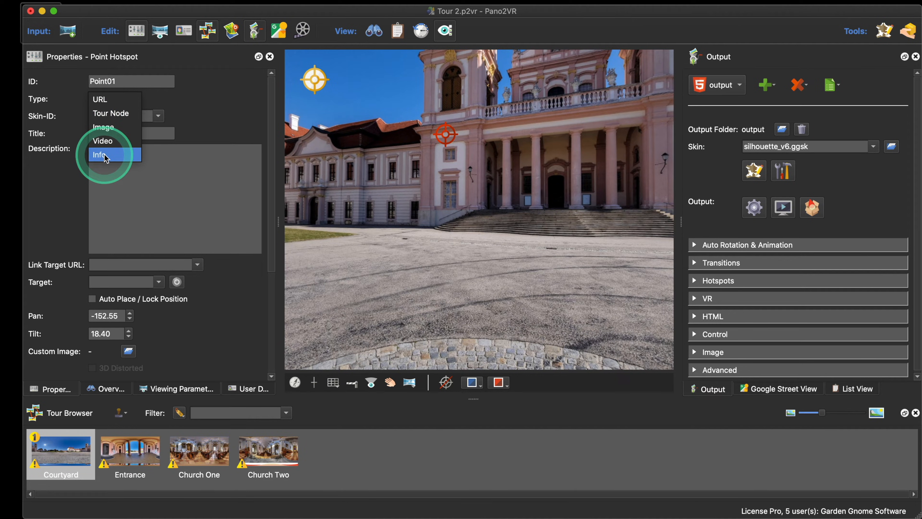
left_click(120, 104)
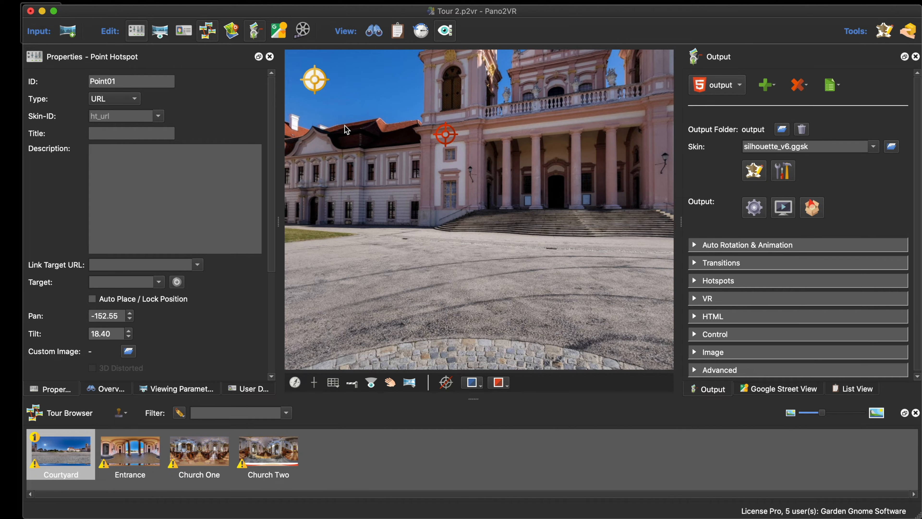
left_click_drag(344, 126, 449, 138)
key("BackSpace")
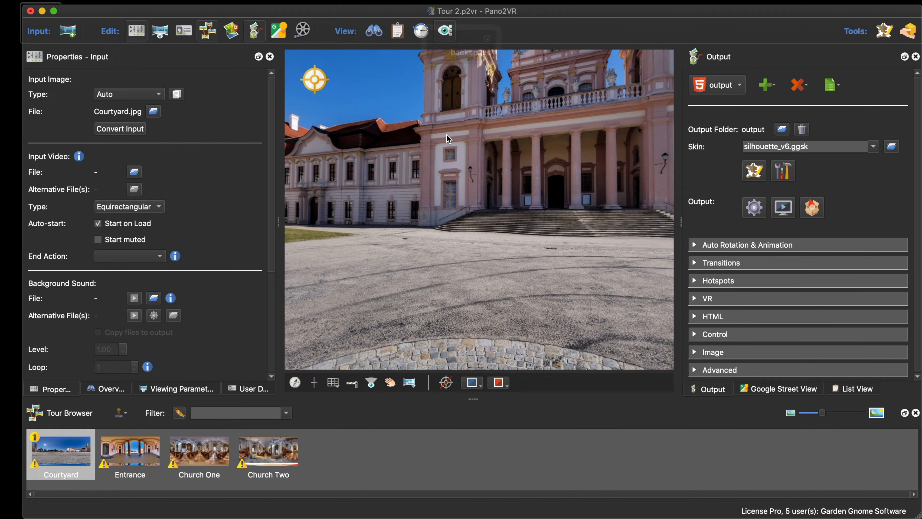
Step: Place a point hotspot at the church tower's edge, at about pan -147 and tilt 15.1, and delete it from the element list
left_click(421, 147)
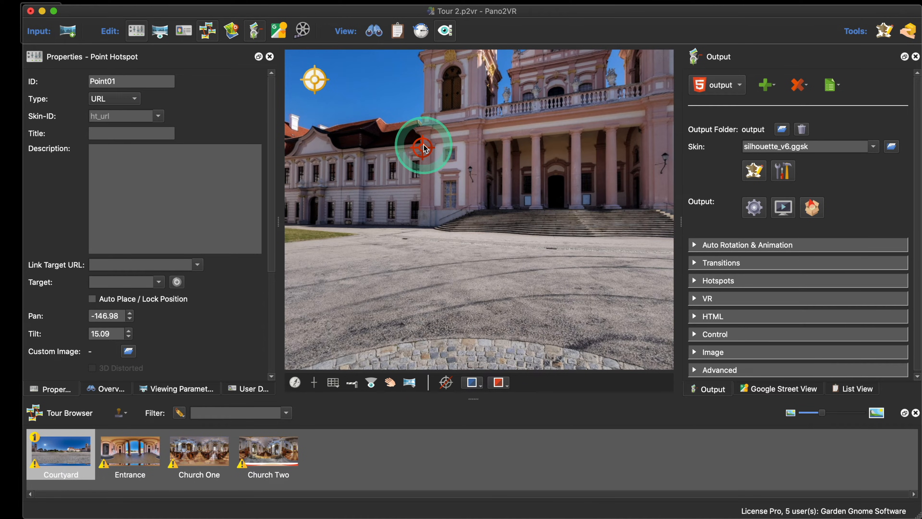
left_click(858, 390)
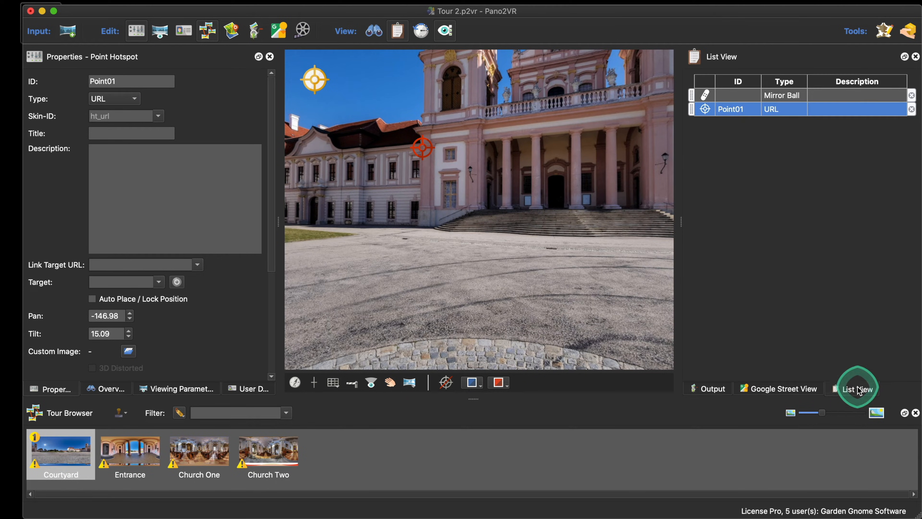
left_click(912, 109)
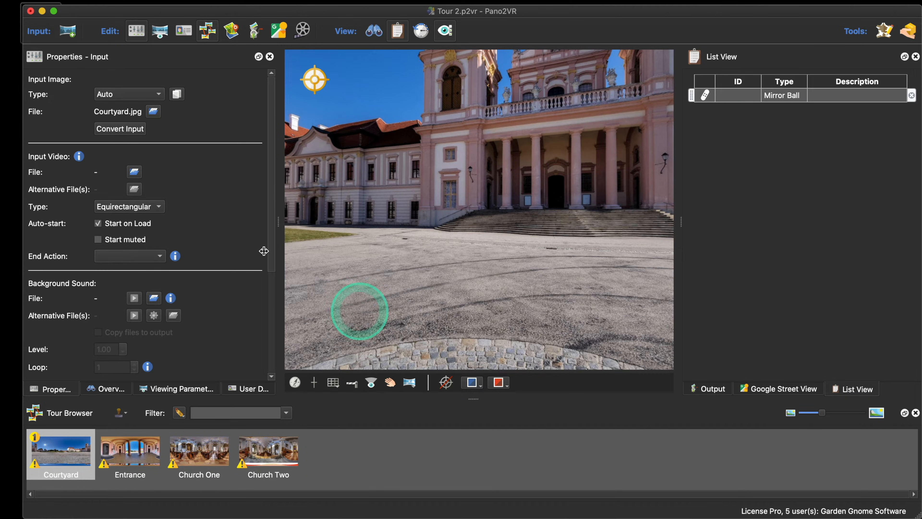
Step: Place a point hotspot on the side wing's facade, at about pan -138.8 and tilt 7.2, and delete it after reselecting it
double_click(386, 180)
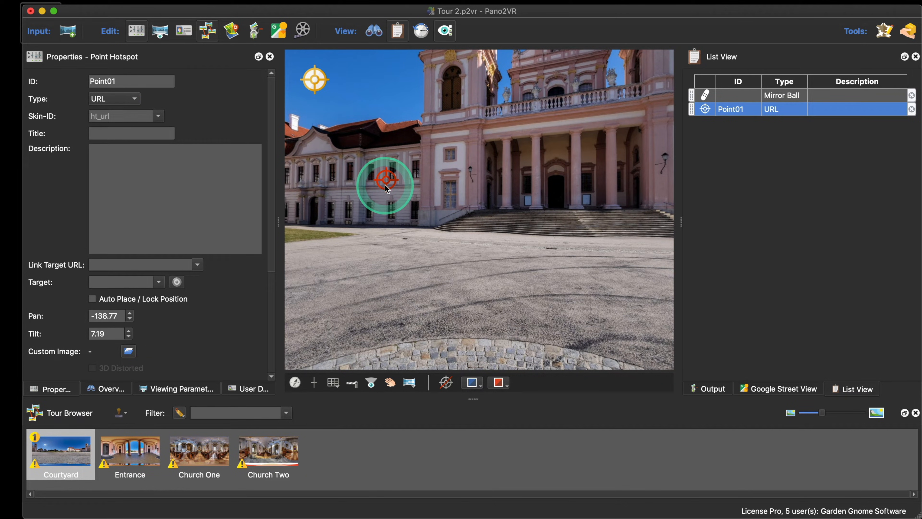
left_click(410, 178)
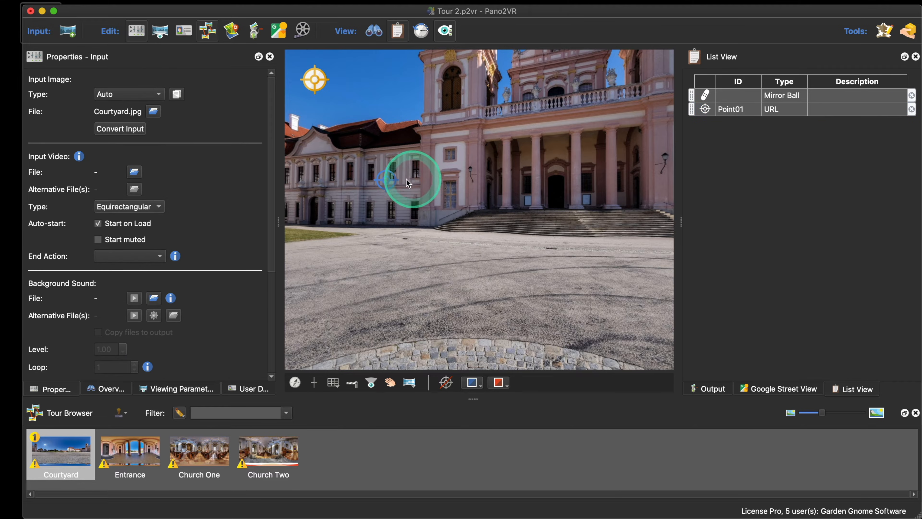
left_click(388, 181)
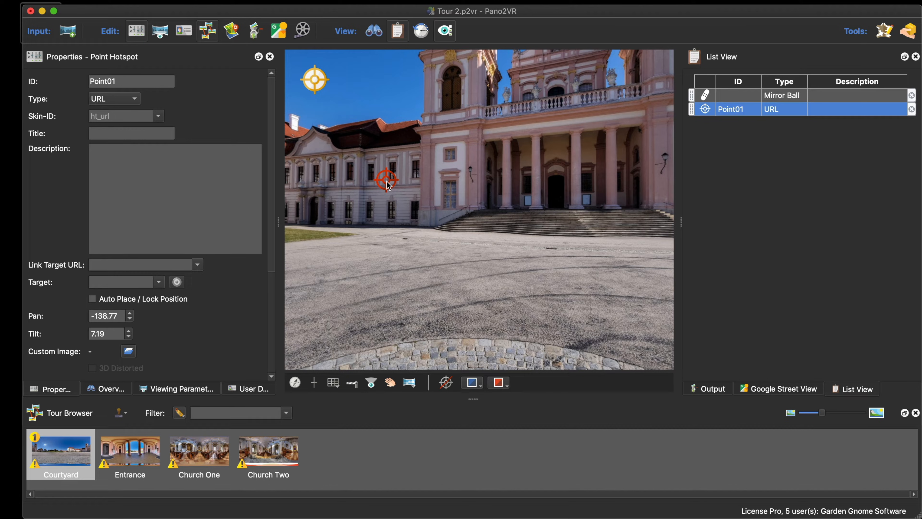
key("BackSpace")
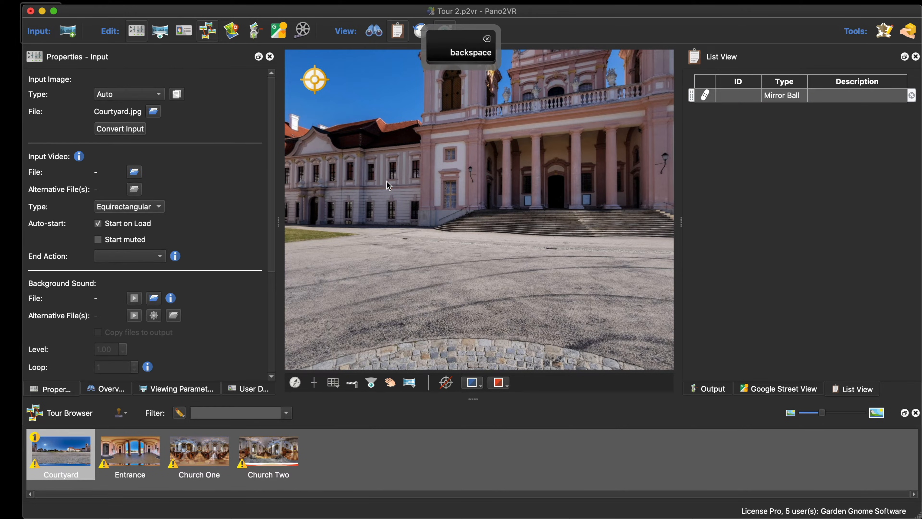
Step: Bring back the output settings, and switch to Safari to search the web for Göttweig
left_click(713, 391)
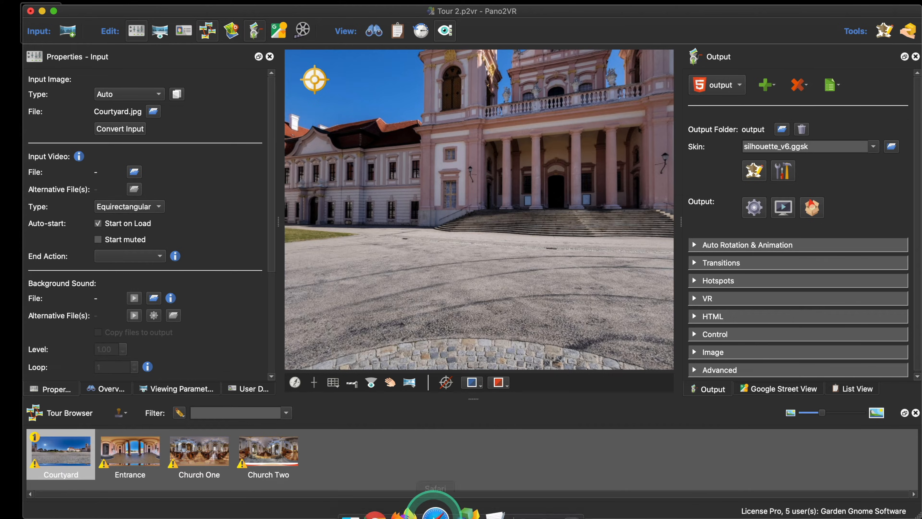
left_click(436, 509)
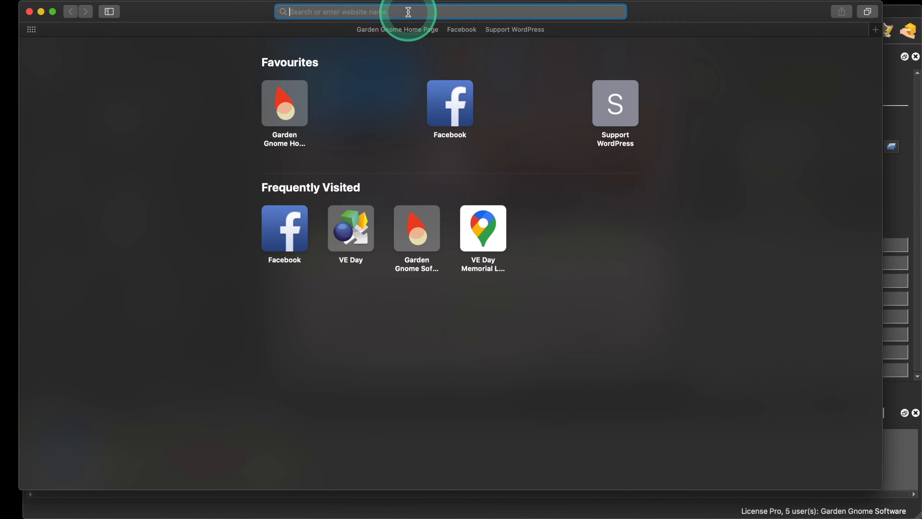
type("Göttweig")
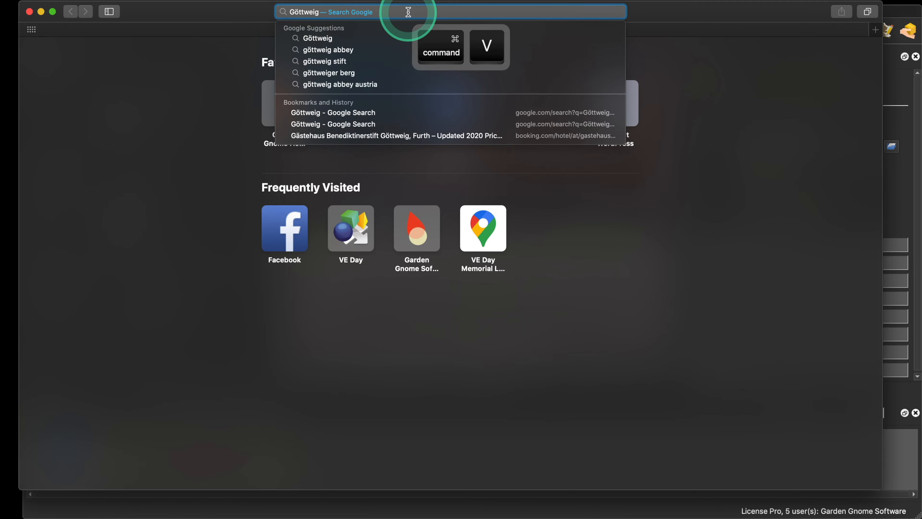
key("Return")
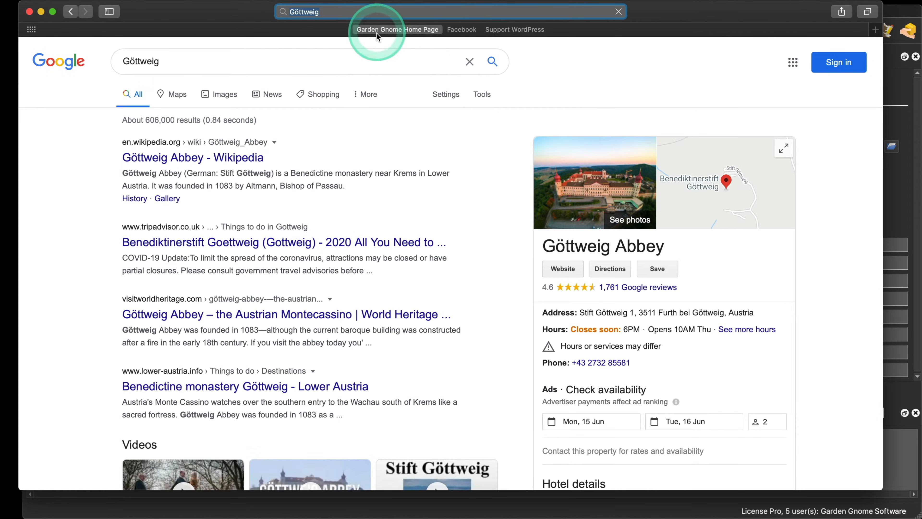
Step: Open the Göttweig Abbey article on Wikipedia and bring up the library photo as a full-size image from upload.wikimedia.org
left_click(256, 157)
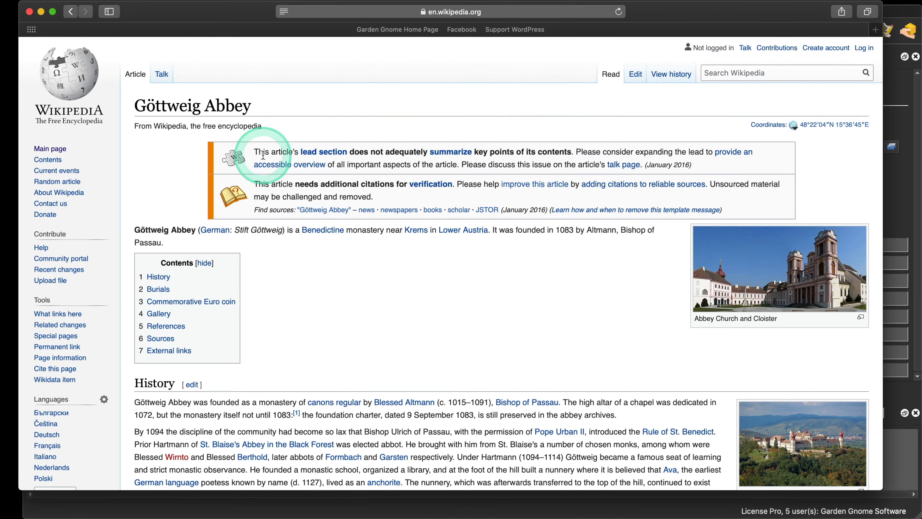
left_click(682, 227)
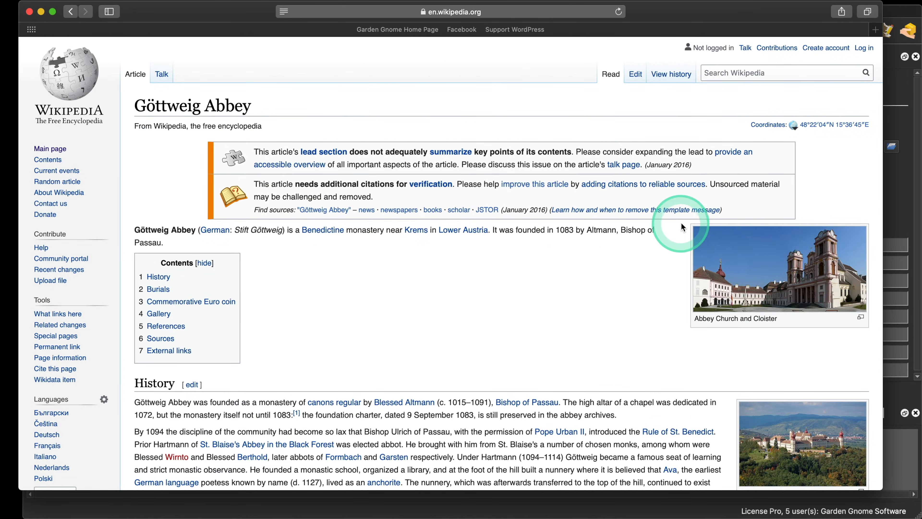
scroll(745, 236, "down", 10)
left_click(795, 247)
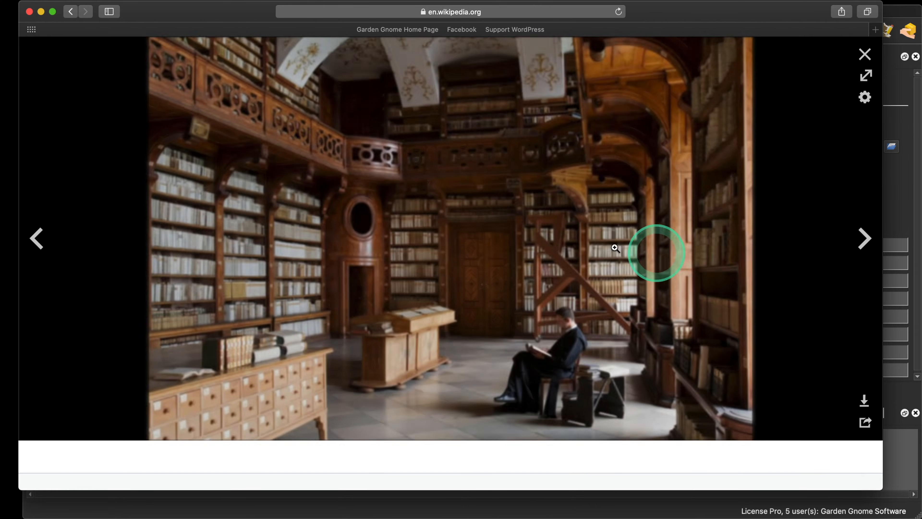
left_click(586, 242)
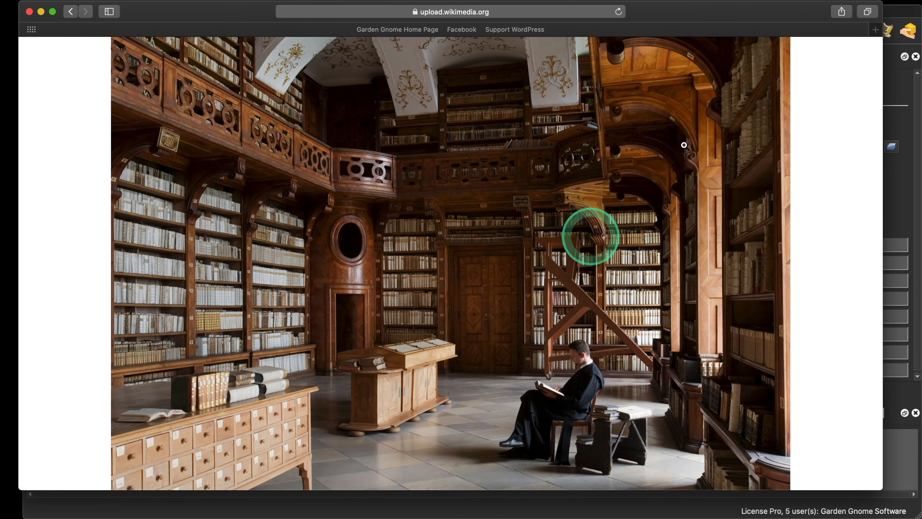
Step: Shrink and reposition the browser window beside Pano2VR, and drop the library photo onto the church tower's edge as an image hotspot
left_click_drag(807, 10, 815, 77)
left_click(366, 60)
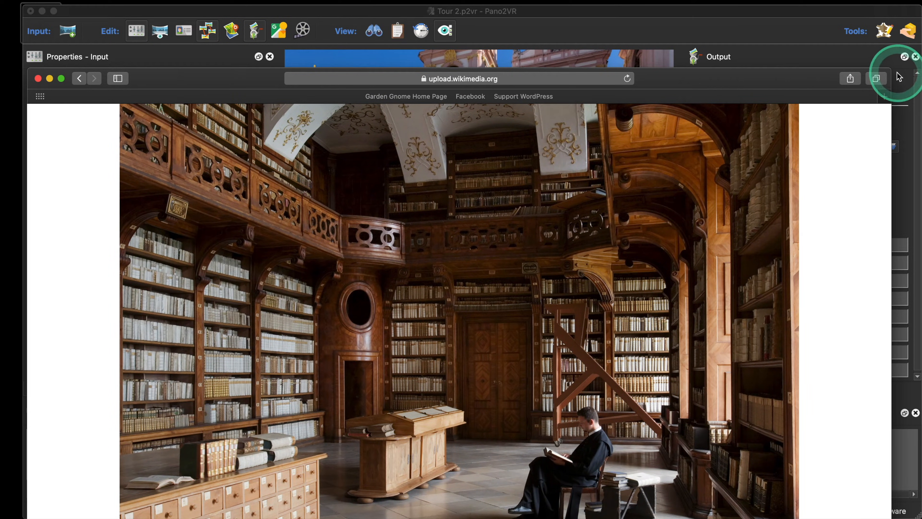
left_click_drag(897, 75, 586, 229)
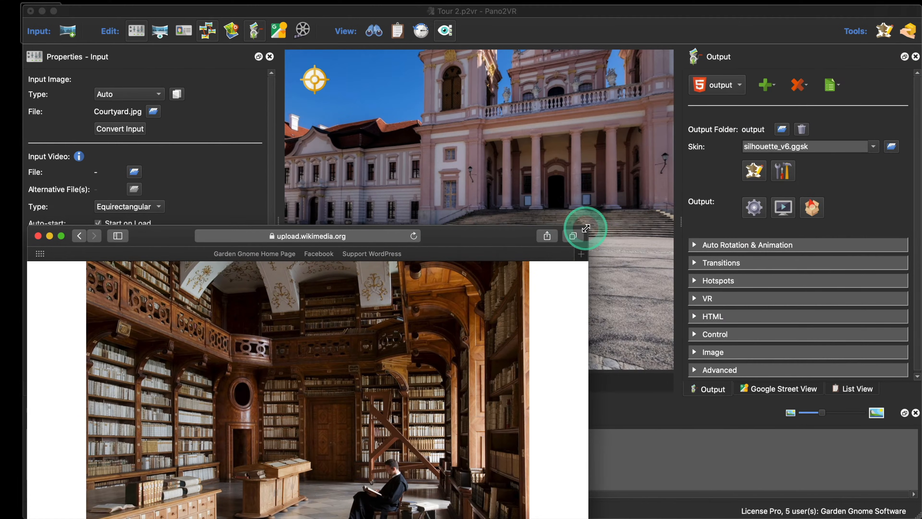
left_click_drag(474, 234, 694, 271)
left_click_drag(540, 329, 430, 145)
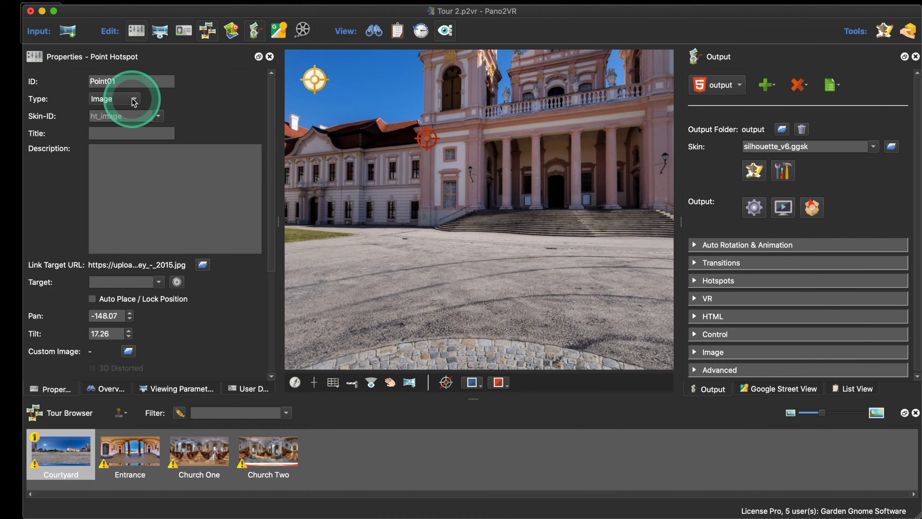
Step: Title the dropped image hotspot Church, and generate the HTML5 output, agreeing to overwrite the existing file
left_click(127, 129)
type("Church")
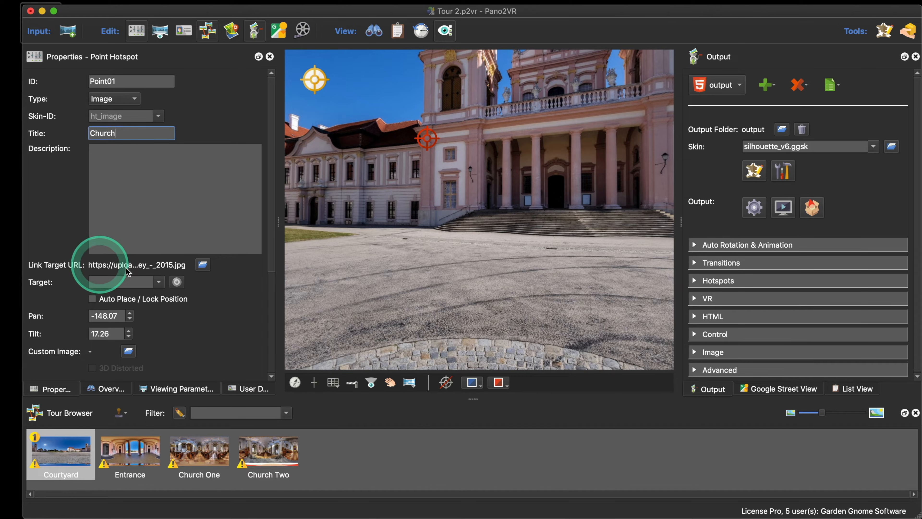
left_click(755, 212)
left_click(545, 273)
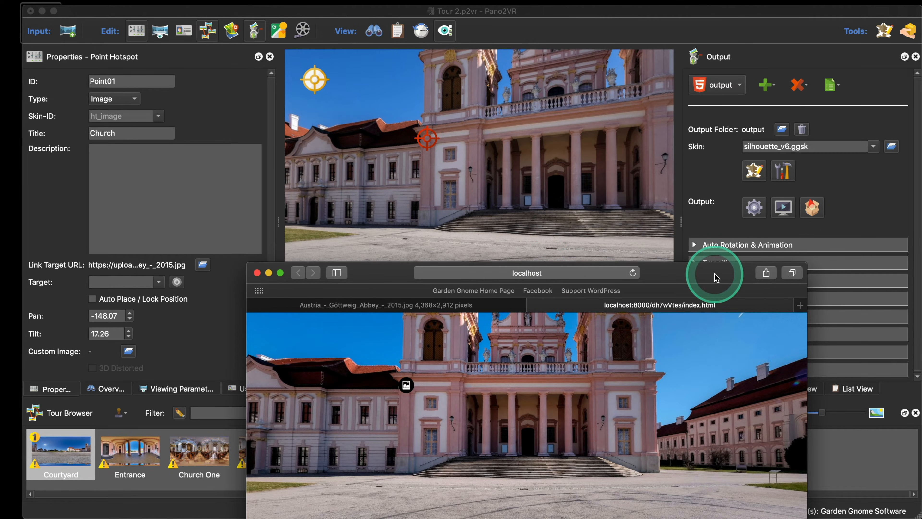
Step: Reposition and enlarge the browser window to show more of the generated courtyard panorama and its image hotspot
left_click_drag(712, 272, 667, 59)
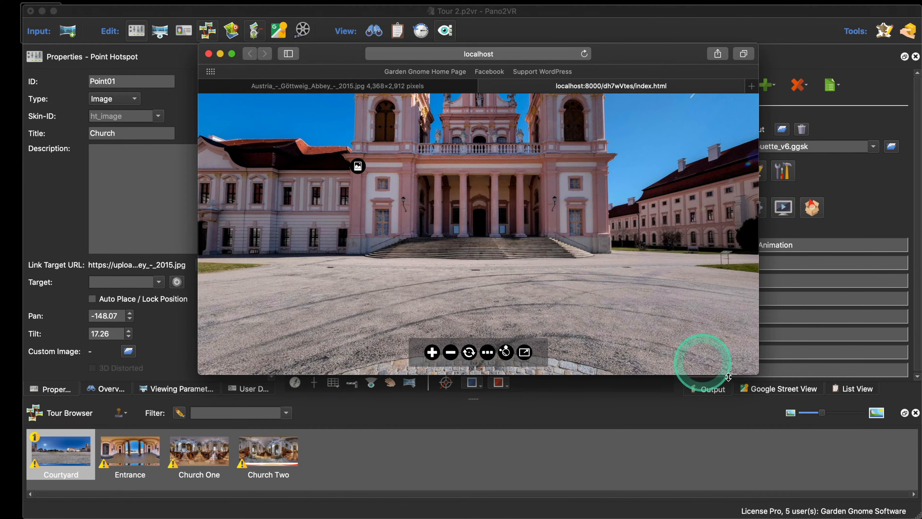
left_click_drag(750, 375, 841, 472)
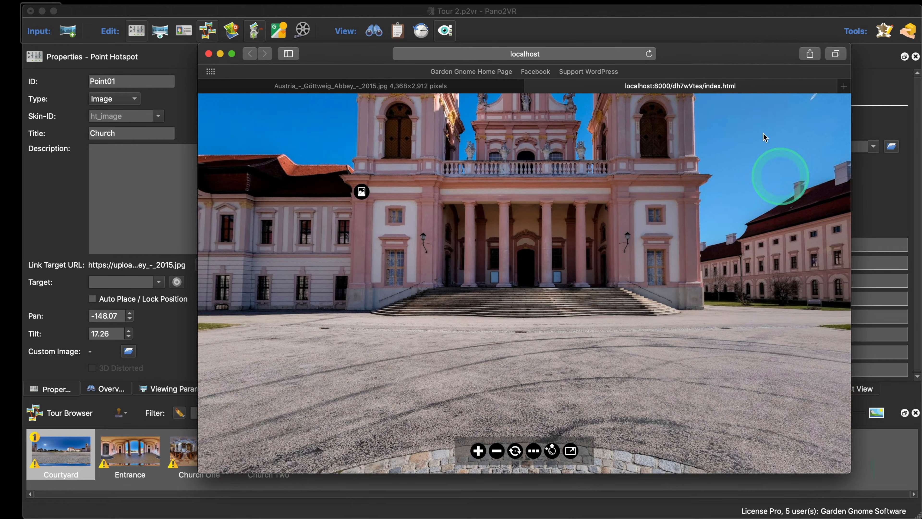
left_click_drag(725, 58, 678, 43)
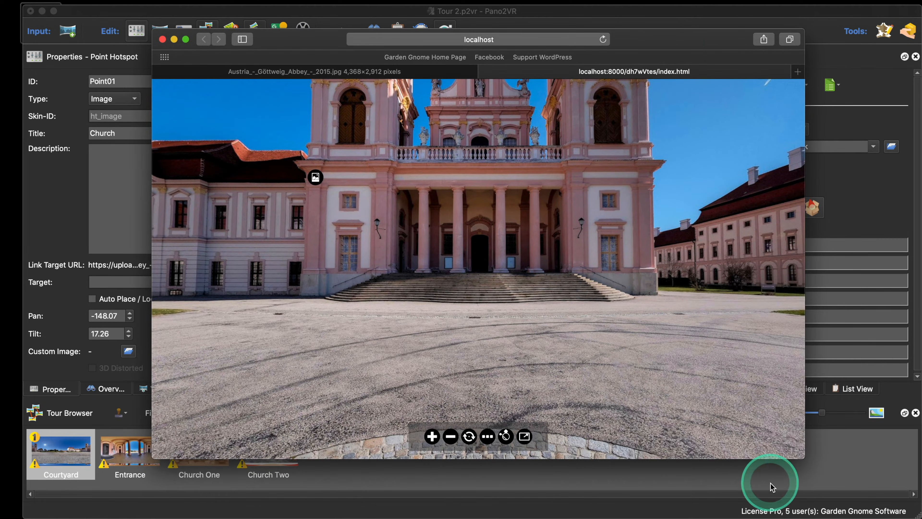
left_click_drag(800, 465, 831, 483)
left_click(319, 184)
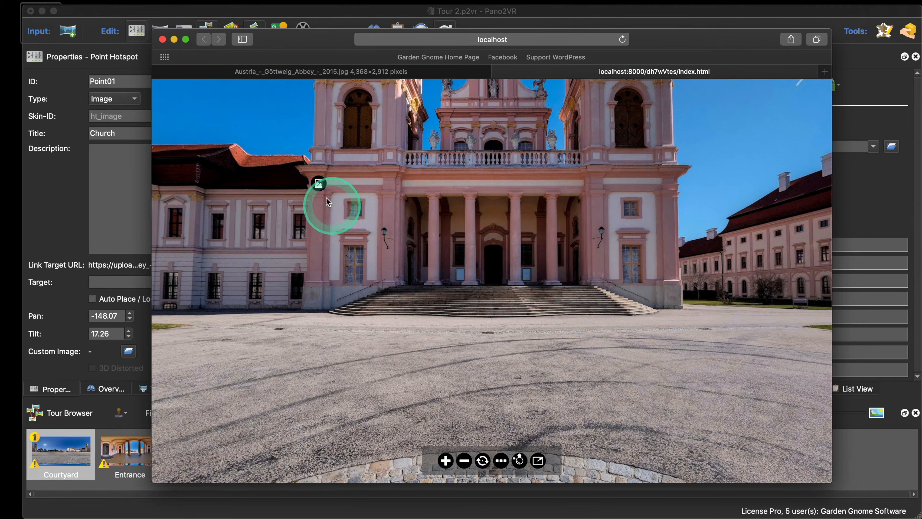
left_click_drag(318, 35, 317, 25)
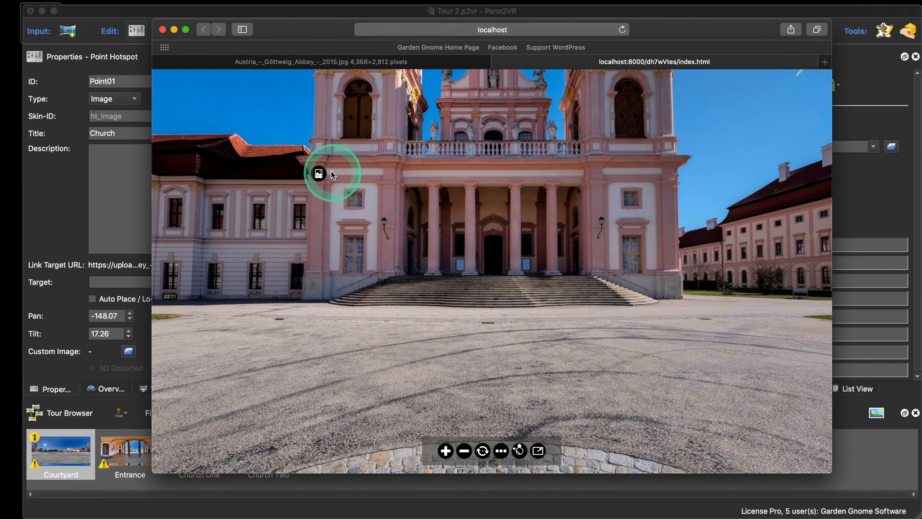
Step: View the hotspot's library image, shrink the window to check its scaling, and close the image and the browser window
left_click(318, 175)
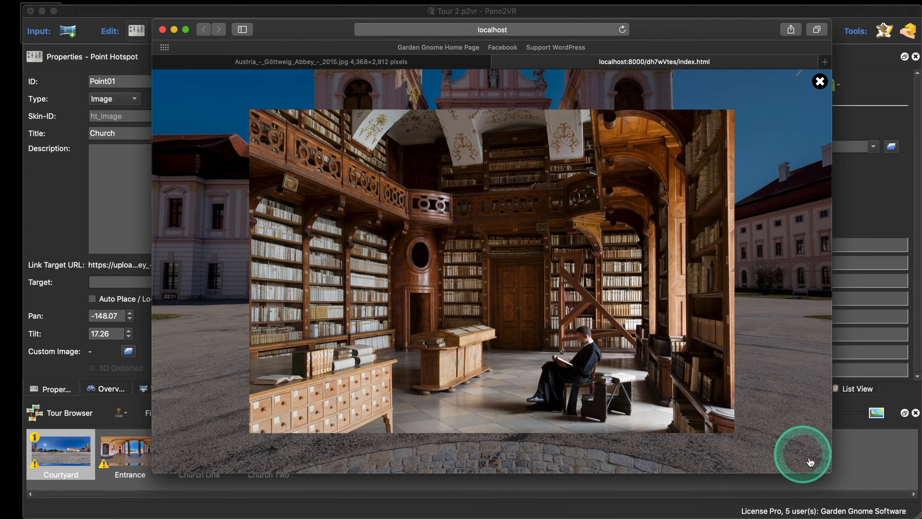
left_click_drag(828, 470, 768, 423)
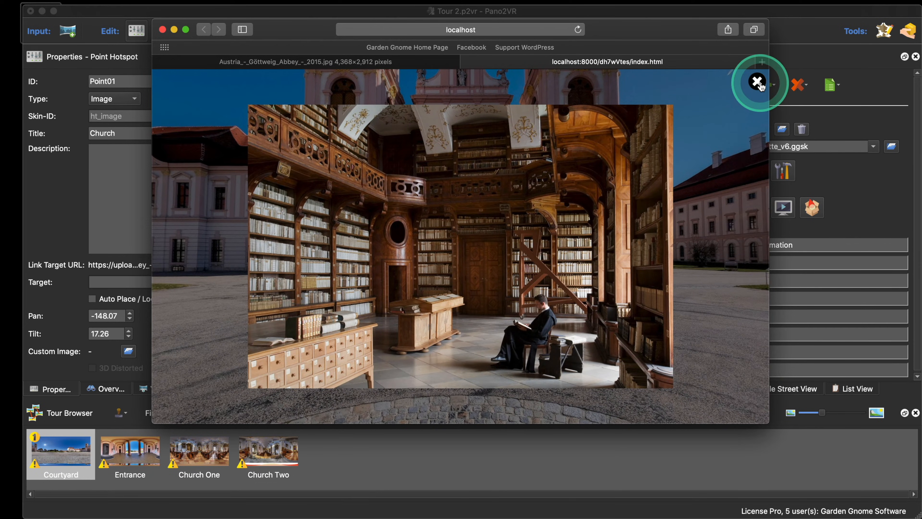
left_click(757, 83)
left_click_drag(639, 43, 652, 82)
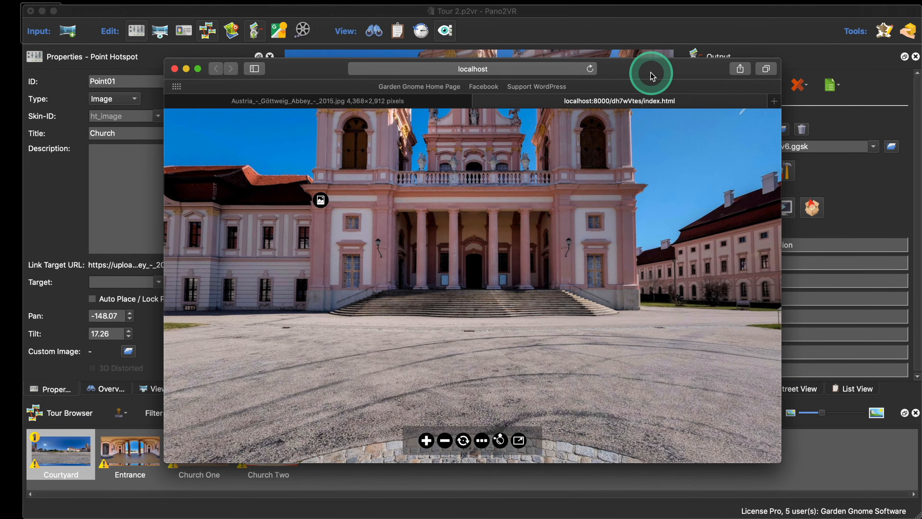
left_click(176, 71)
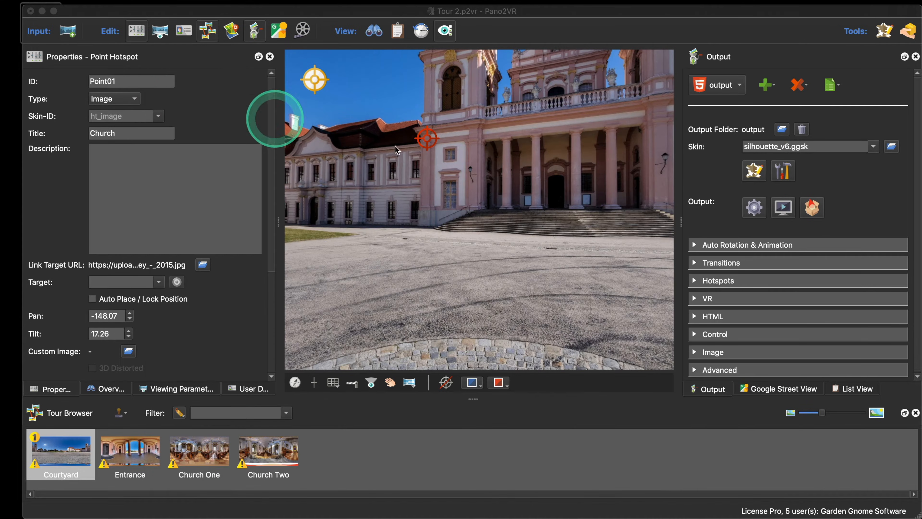
Step: Deselect and reselect the image hotspot at the church tower's edge, and delete it
left_click(508, 217)
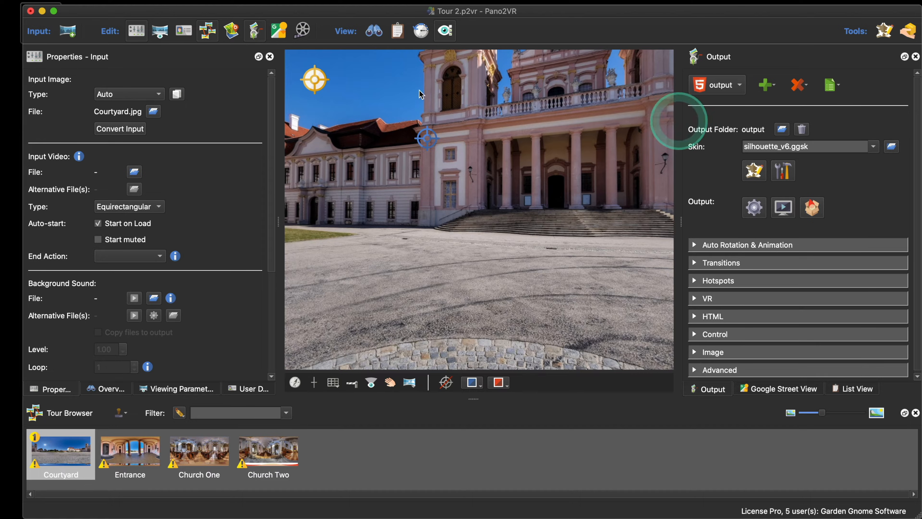
left_click(430, 141)
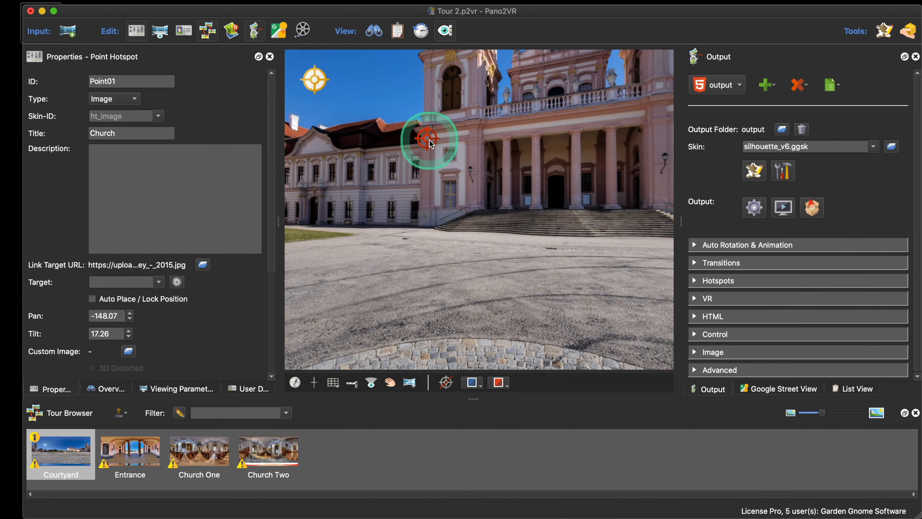
key("BackSpace")
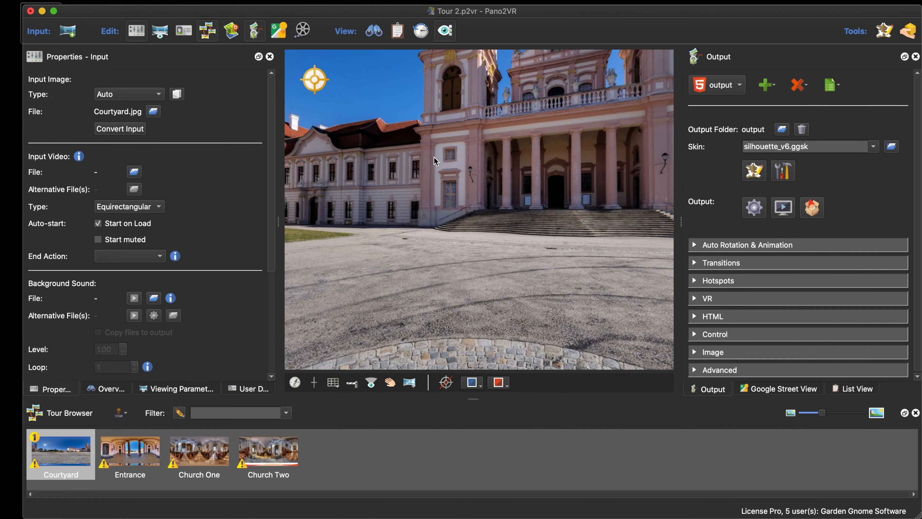
Step: Place a point hotspot on the near tower's facade, at about pan -153.26 and tilt 13.78, and set its type to Image
mouse_move(376, 116)
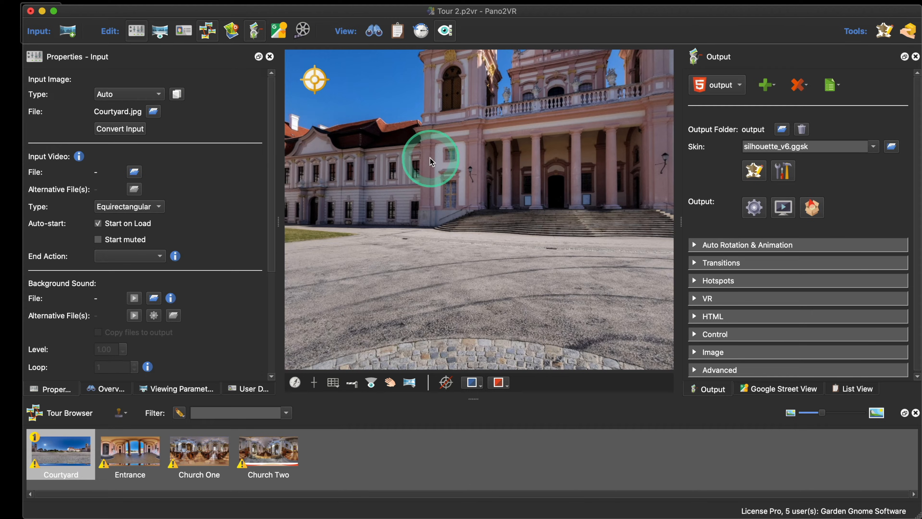
double_click(450, 157)
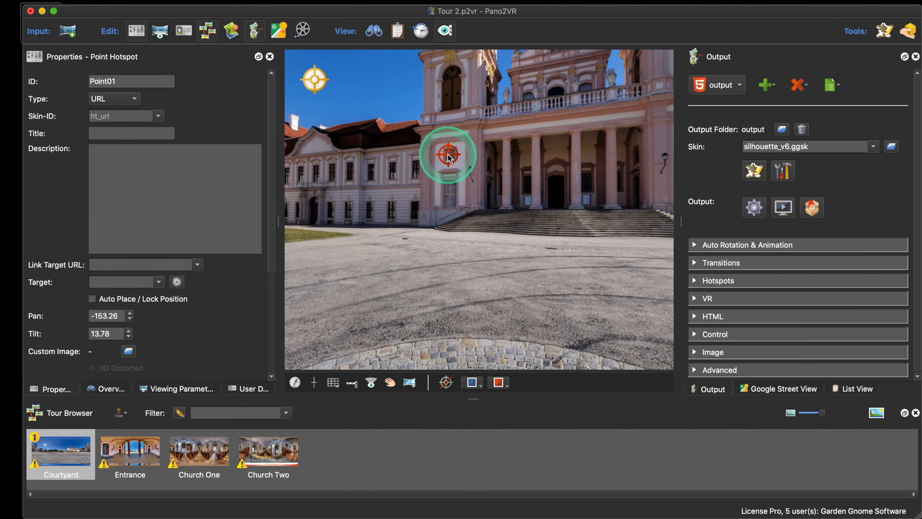
left_click(132, 104)
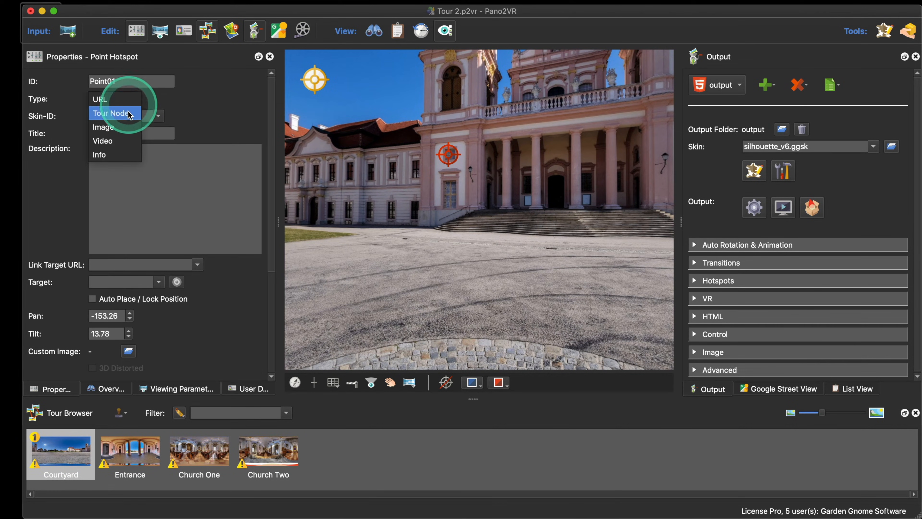
left_click(127, 127)
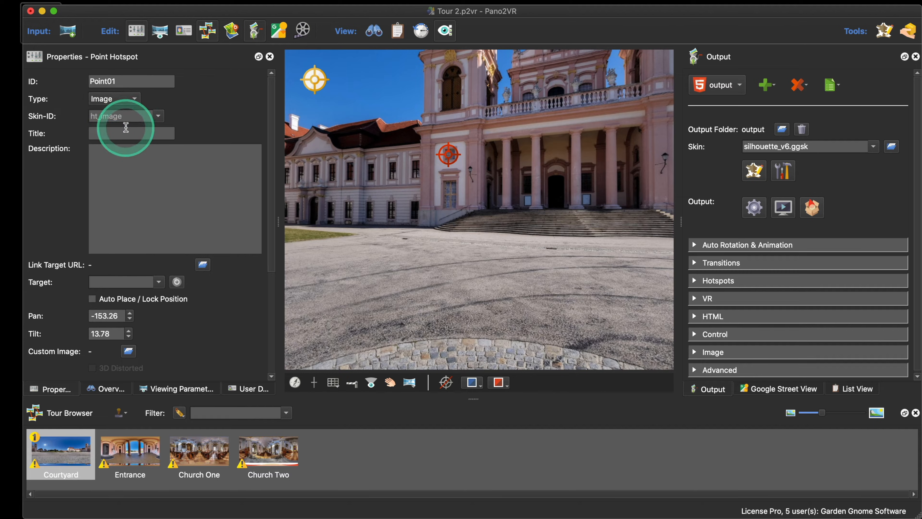
Step: Title the new image hotspot Church, and set its link target to church.jpg from the Pano2VR Hotspots folder
left_click(124, 133)
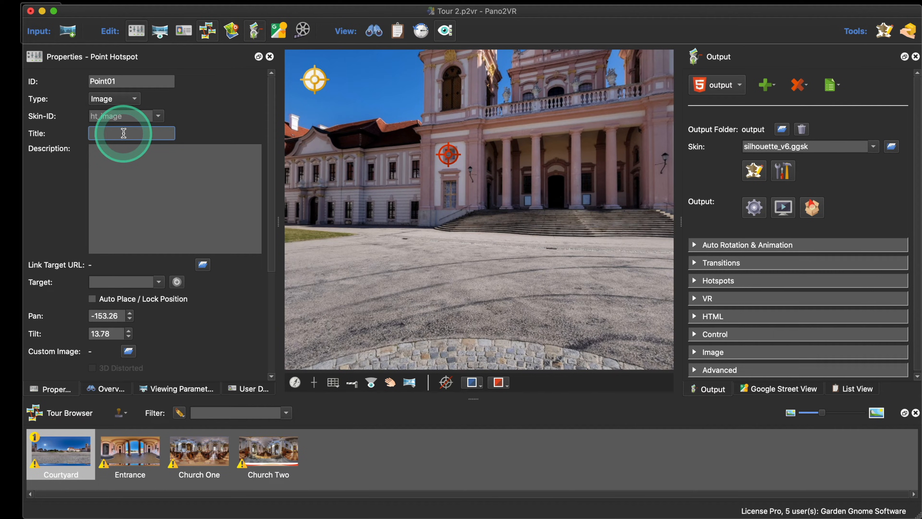
left_click(123, 133)
type("C")
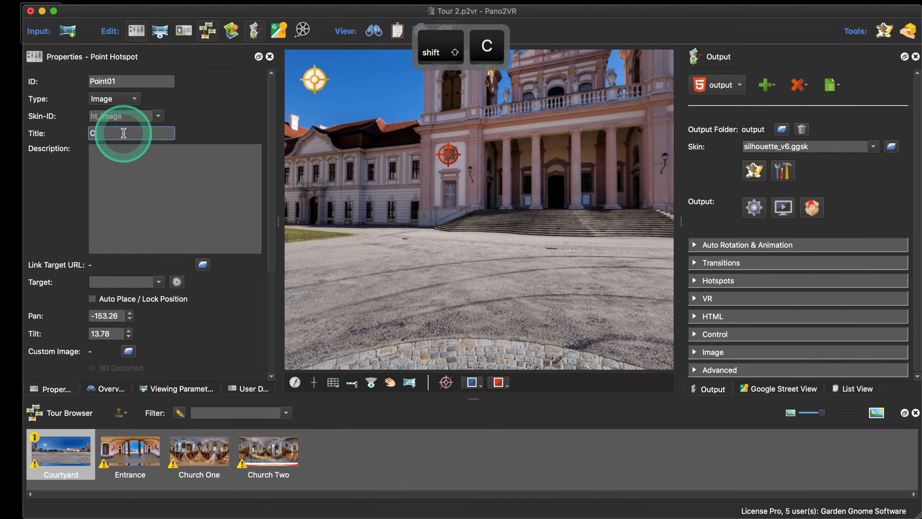
type("hurch")
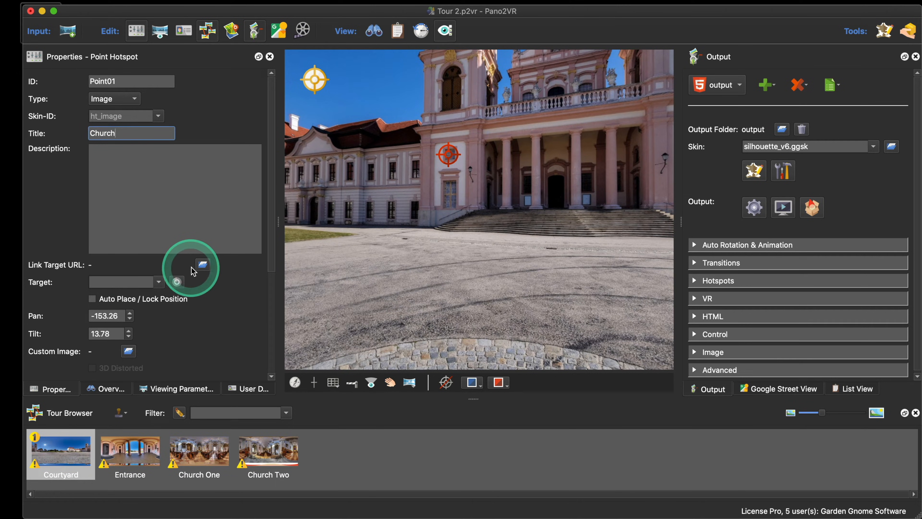
left_click(203, 266)
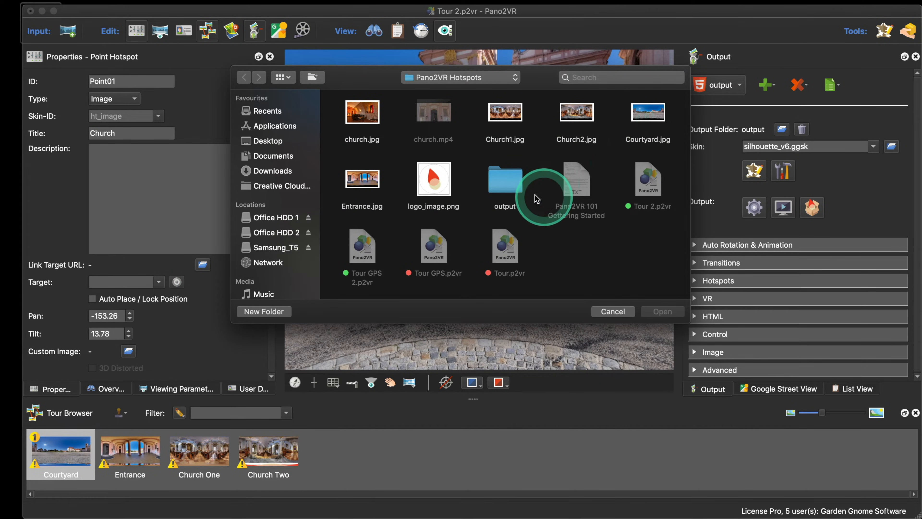
left_click(364, 116)
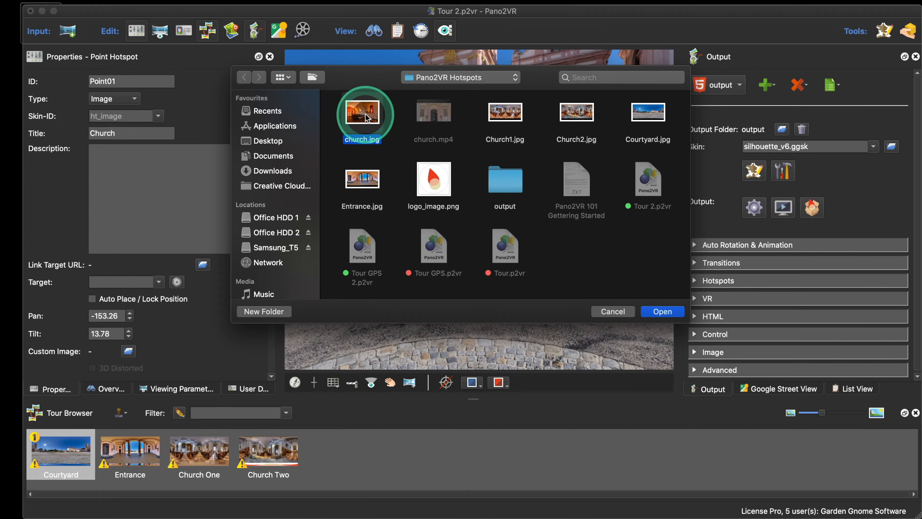
left_click(662, 312)
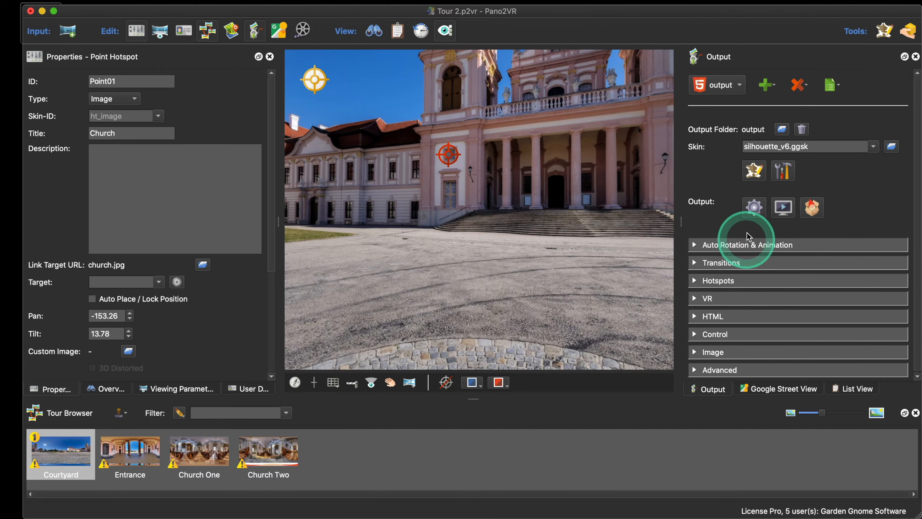
Step: Generate the output, overwriting pano.xml, and view the hotspot's church image in a smaller browser window before closing the image
left_click(754, 207)
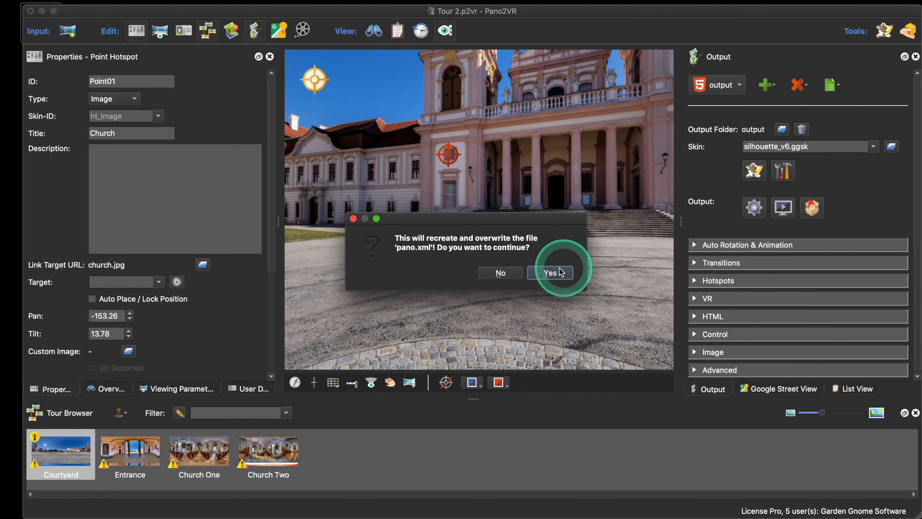
left_click(550, 273)
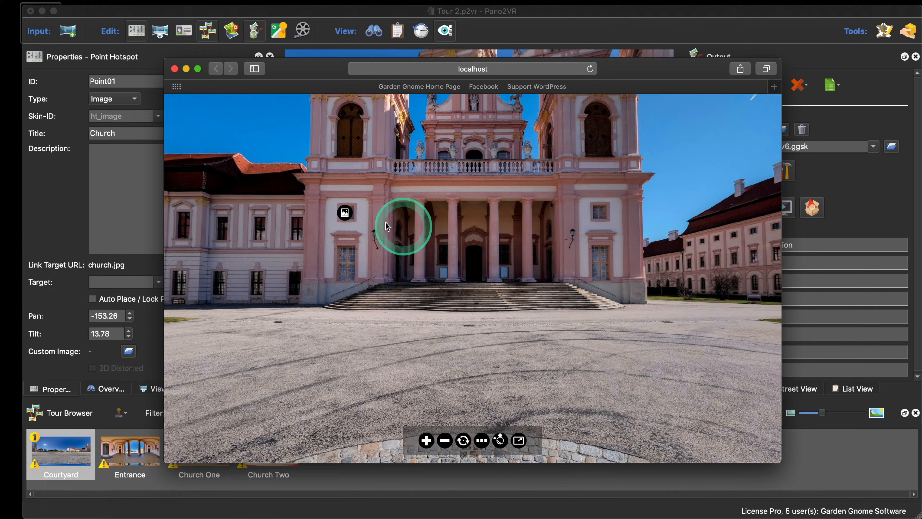
left_click(344, 213)
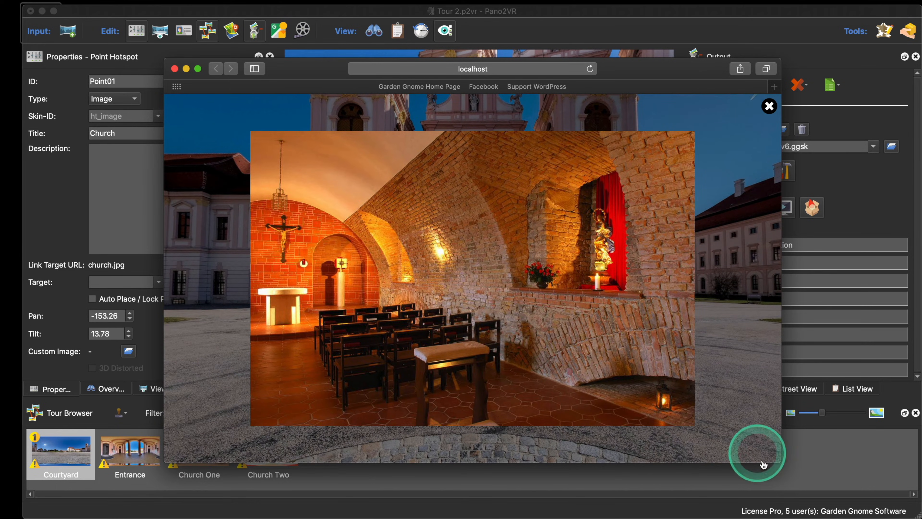
left_click_drag(777, 458, 768, 425)
left_click(759, 105)
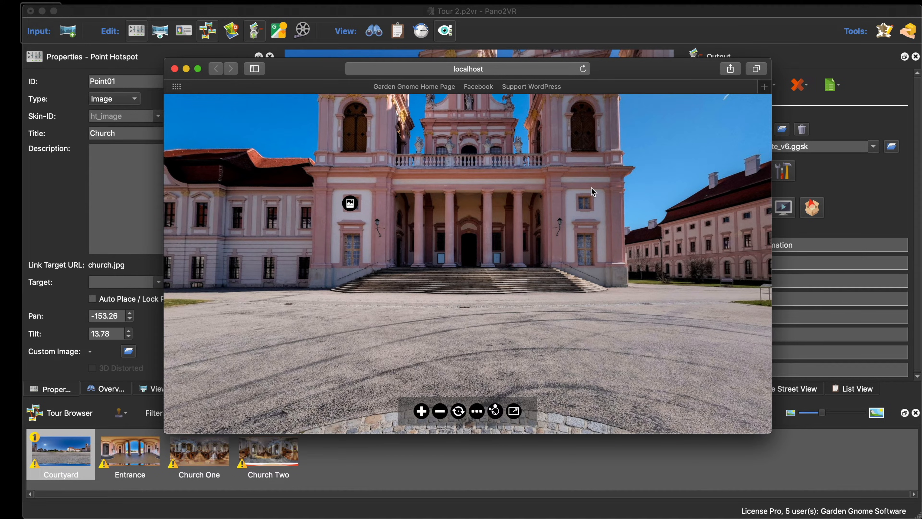
Step: Close the tour preview, and reposition the Pano2VR Hotspots folder window so its files and the panorama can both be reached
left_click(174, 69)
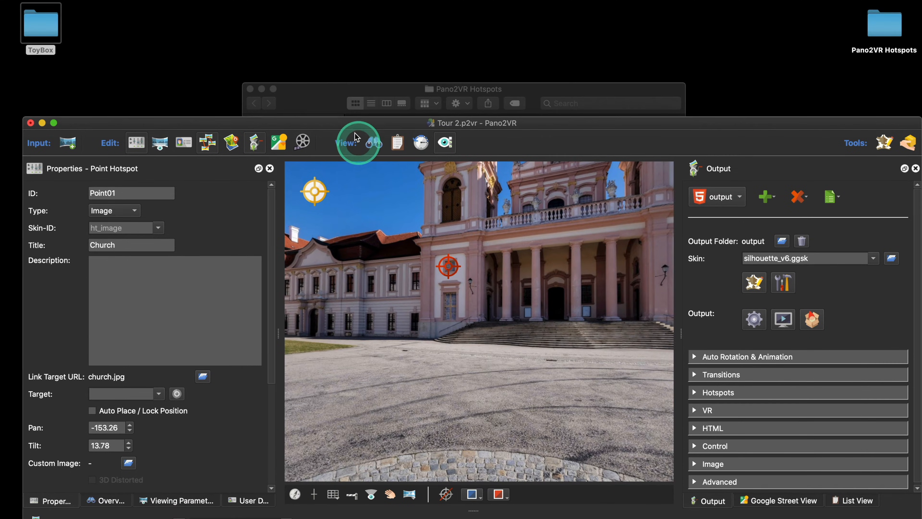
left_click_drag(326, 89, 177, 6)
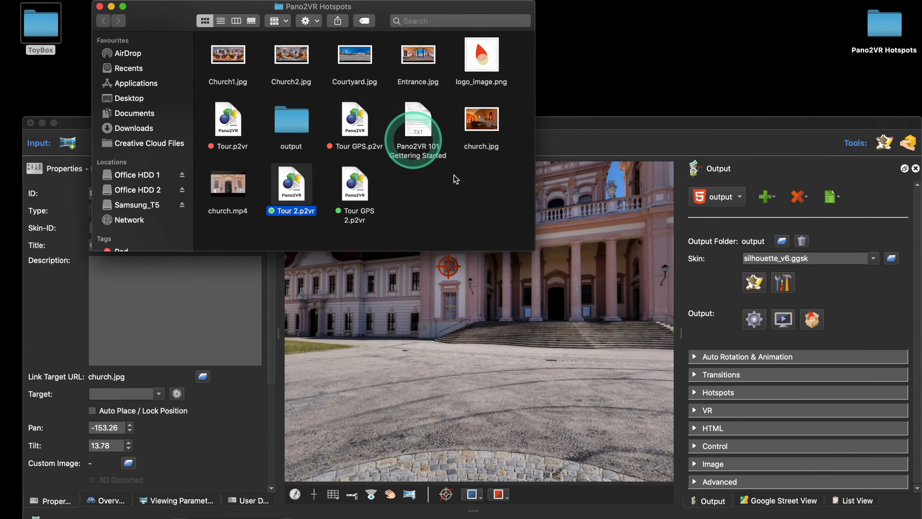
left_click(614, 128)
mouse_move(317, 197)
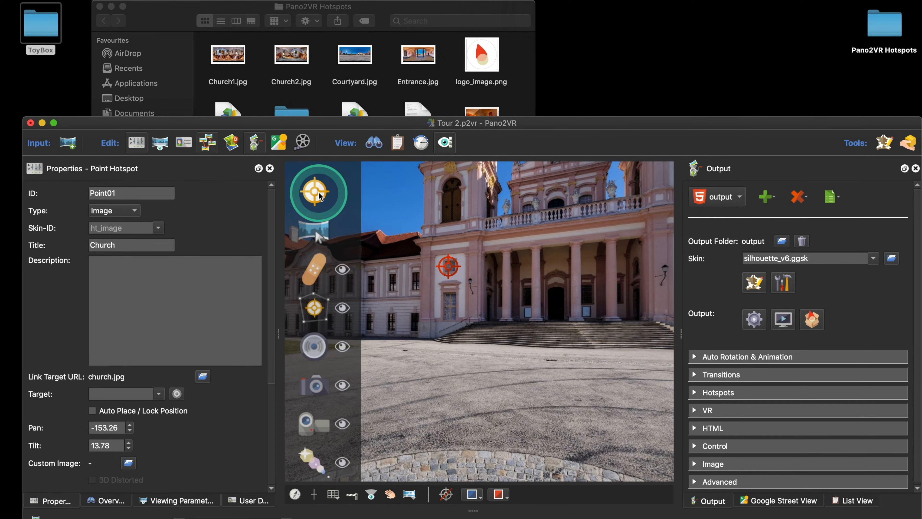
left_click(324, 99)
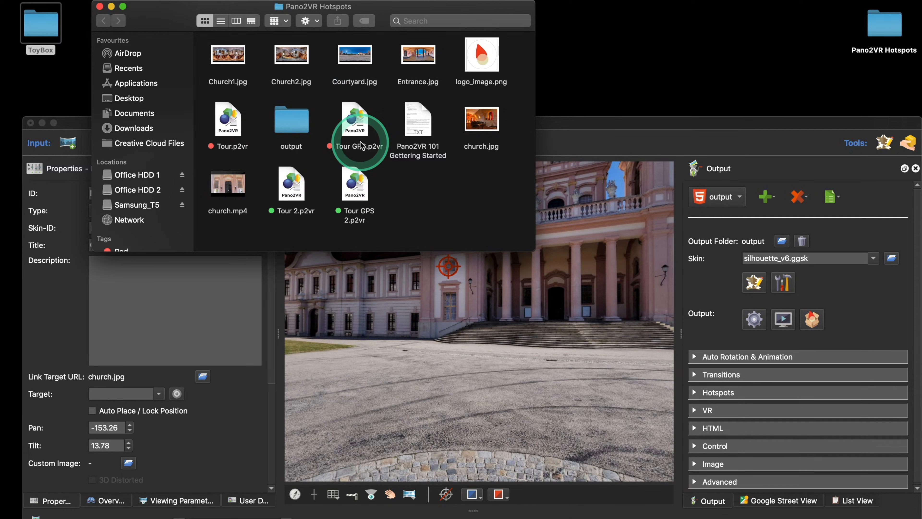
Step: Add church.jpg from the folder as an image hotspot at the church entrance, about pan -181.30 and tilt 10.96, and delete that hotspot
left_click_drag(482, 124, 564, 275)
left_click(577, 281)
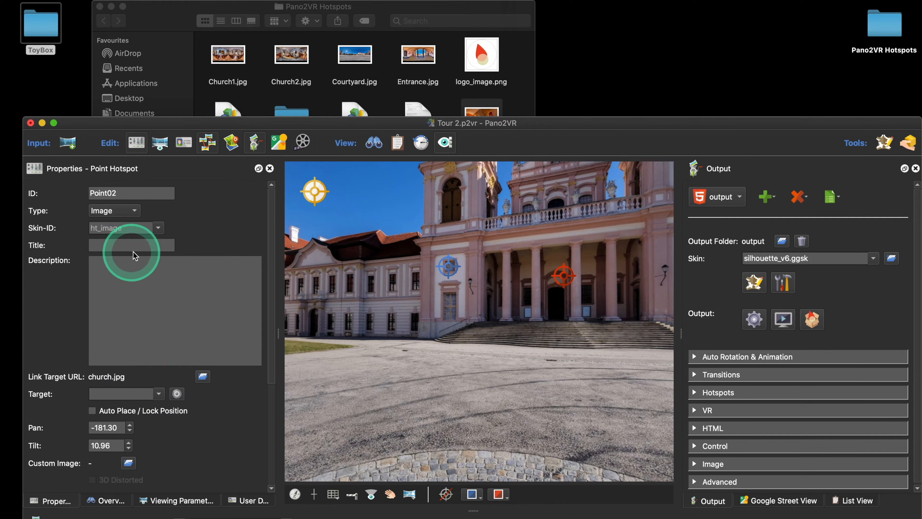
left_click(564, 280)
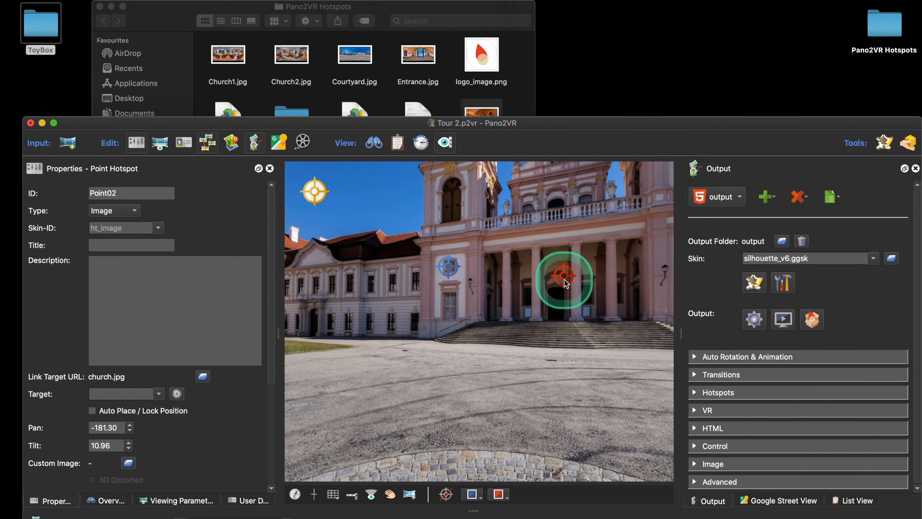
key("BackSpace")
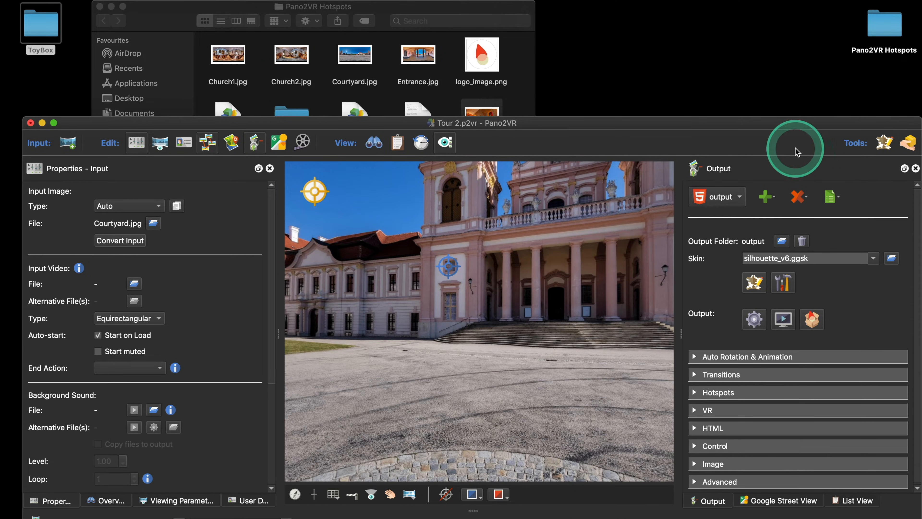
Step: Reposition the Pano2VR window so that the Tour Browser fits on the screen
left_click_drag(790, 127, 770, 27)
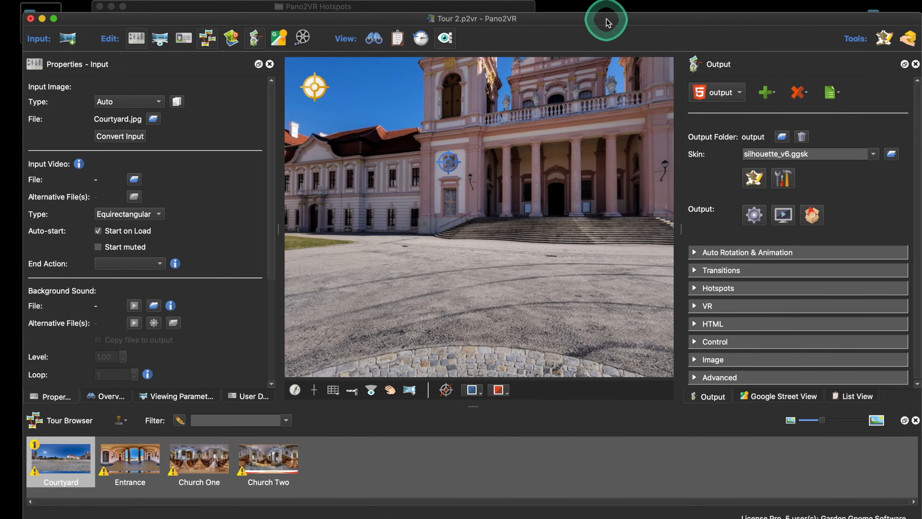
left_click_drag(617, 21, 572, 22)
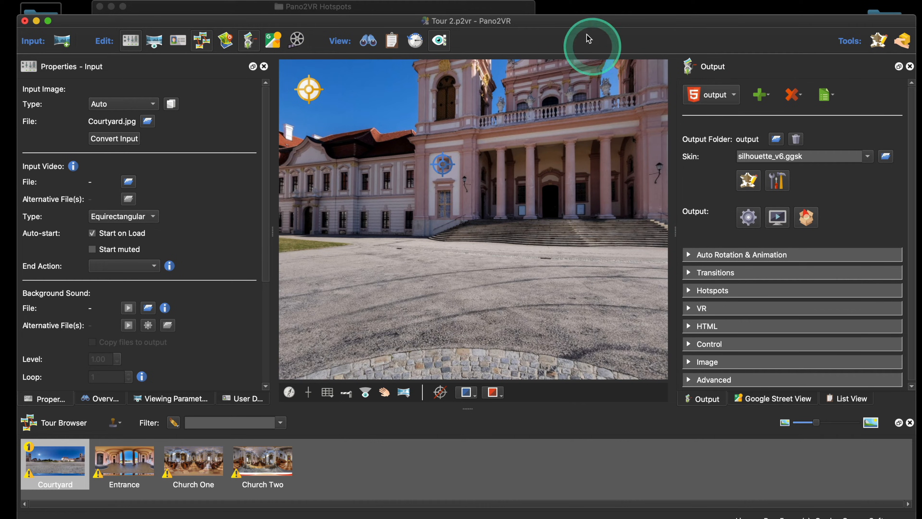
left_click_drag(580, 23, 581, 20)
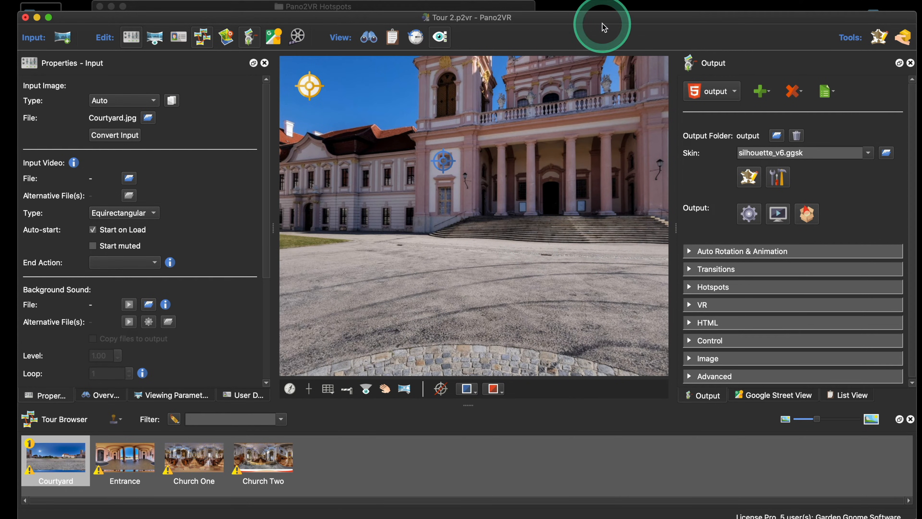
left_click_drag(602, 32, 600, 43)
Step: Place a URL point hotspot beside the near church tower, at about pan -166.32 and tilt 24.62, and title it Webpage
left_click_drag(558, 167, 560, 190)
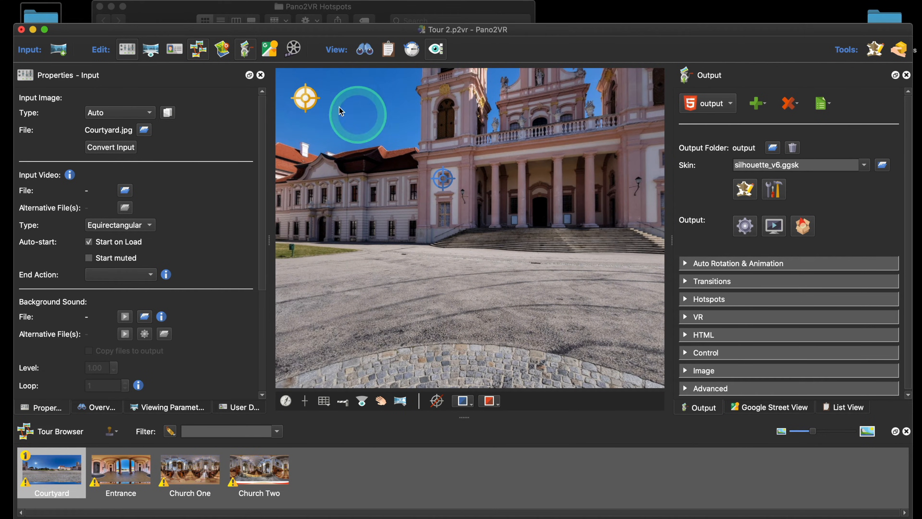
mouse_move(306, 99)
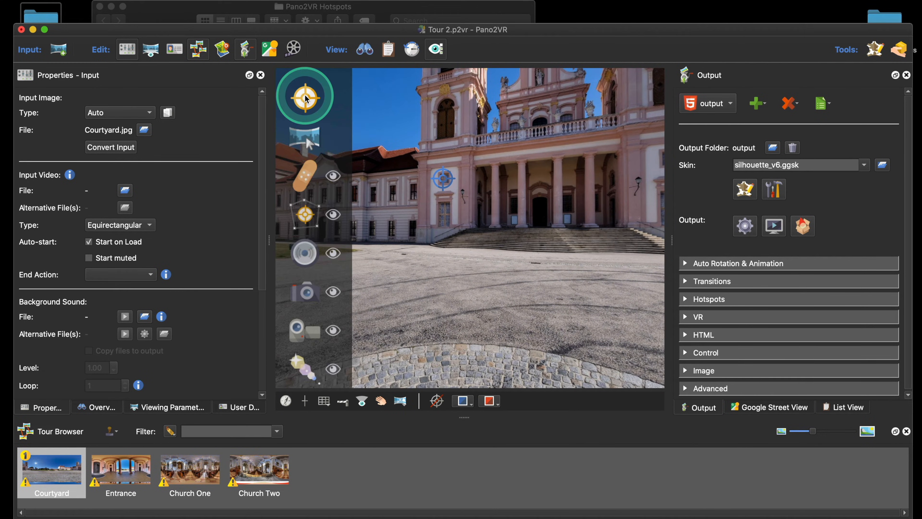
left_click(450, 112)
left_click_drag(451, 112, 490, 134)
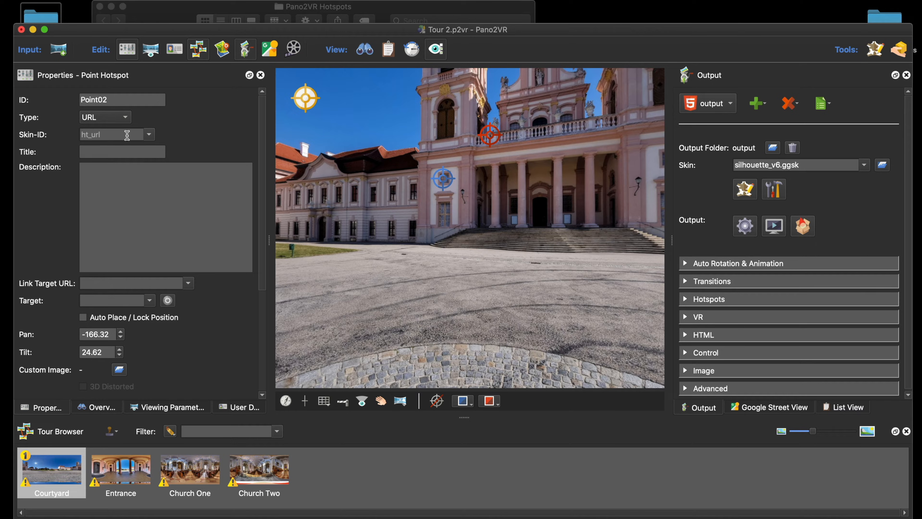
left_click(126, 153)
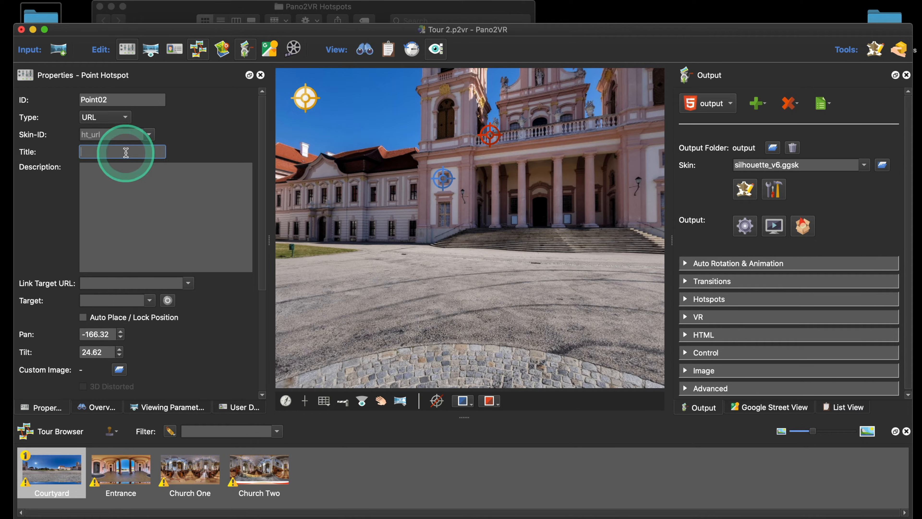
key("shift")
type("We")
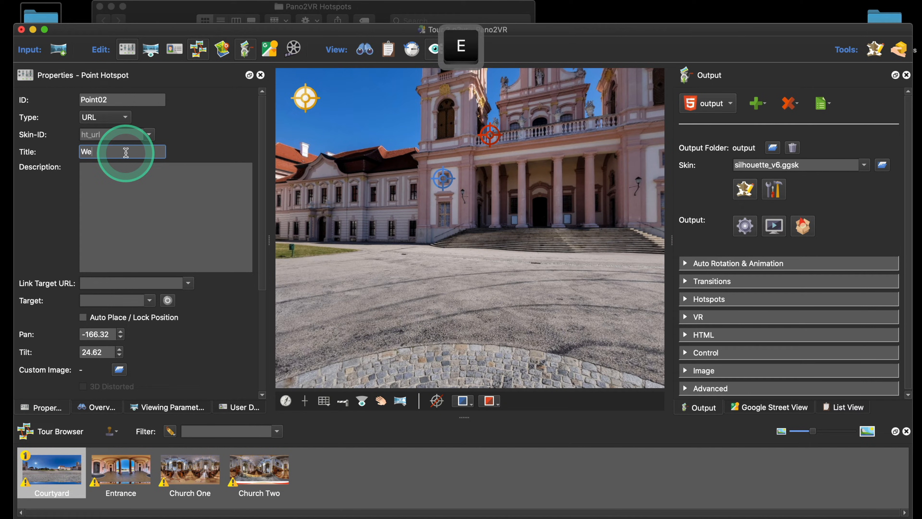
type("bpager")
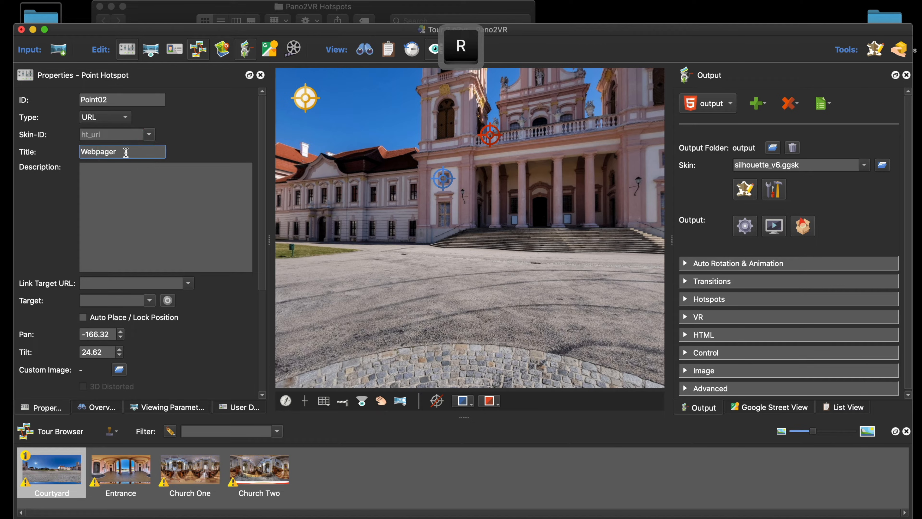
key("BackSpace")
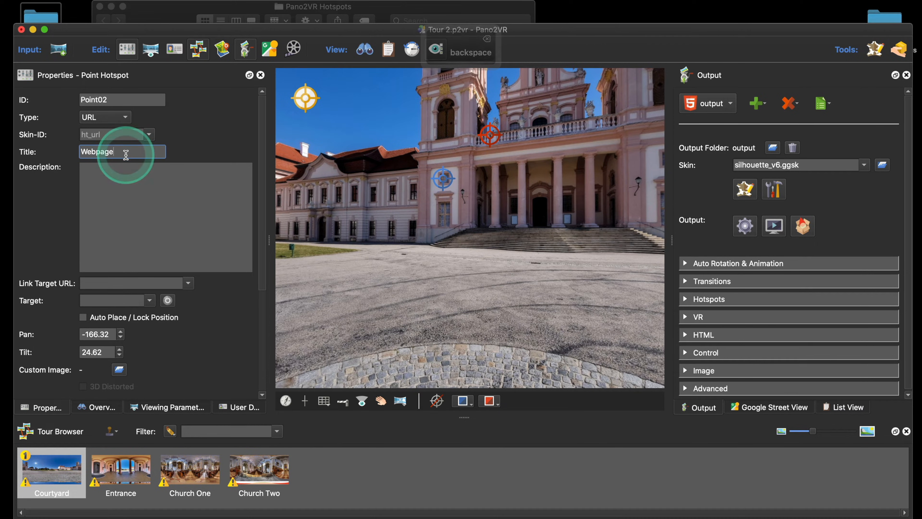
left_click(134, 284)
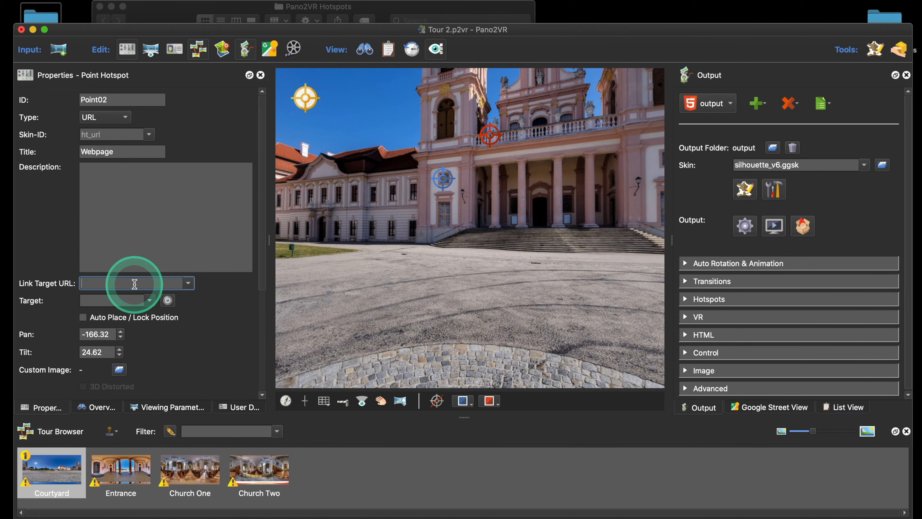
type("https")
left_click(134, 284)
type(":")
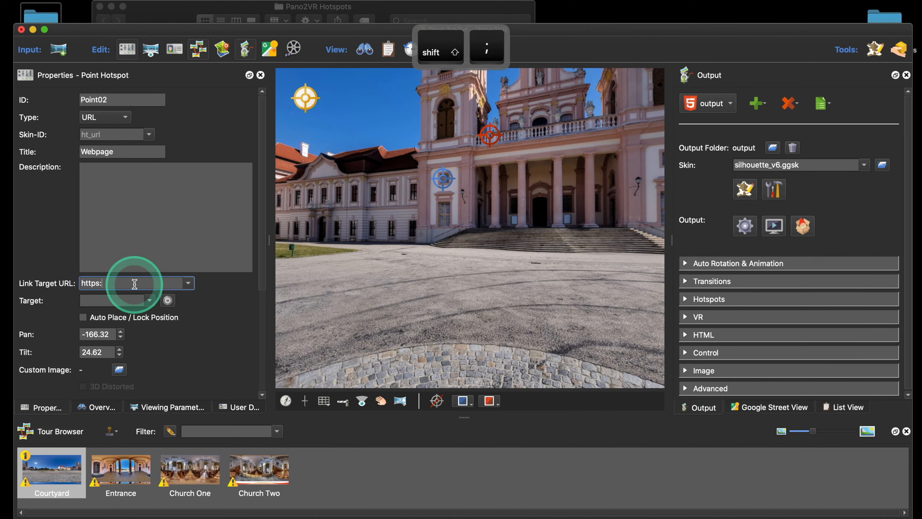
type("//")
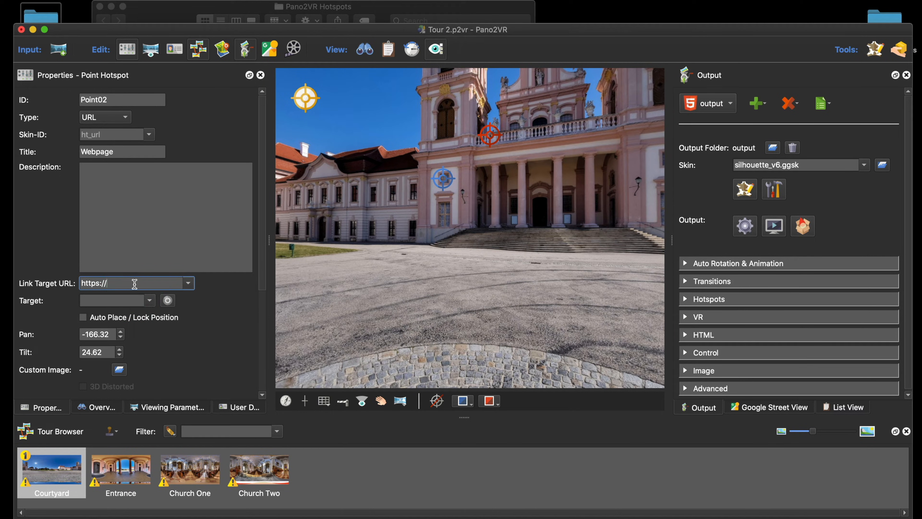
type("ggnome.com")
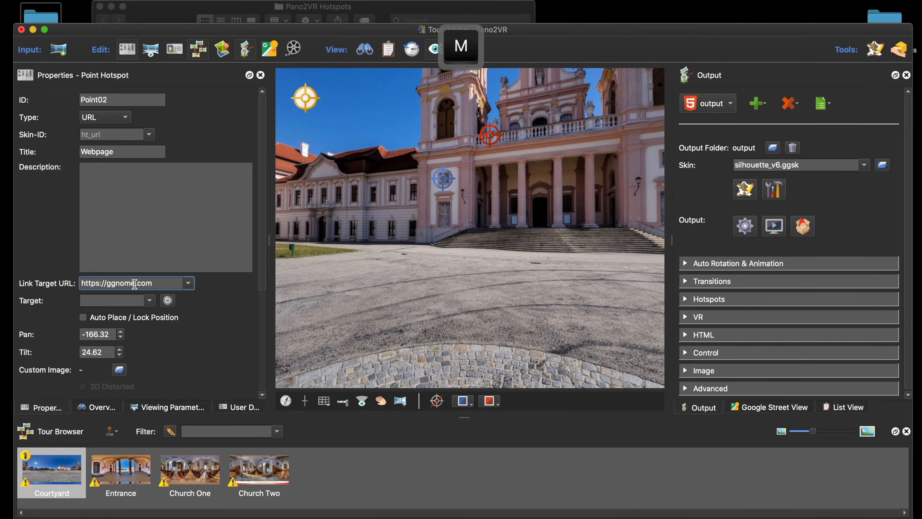
left_click(218, 318)
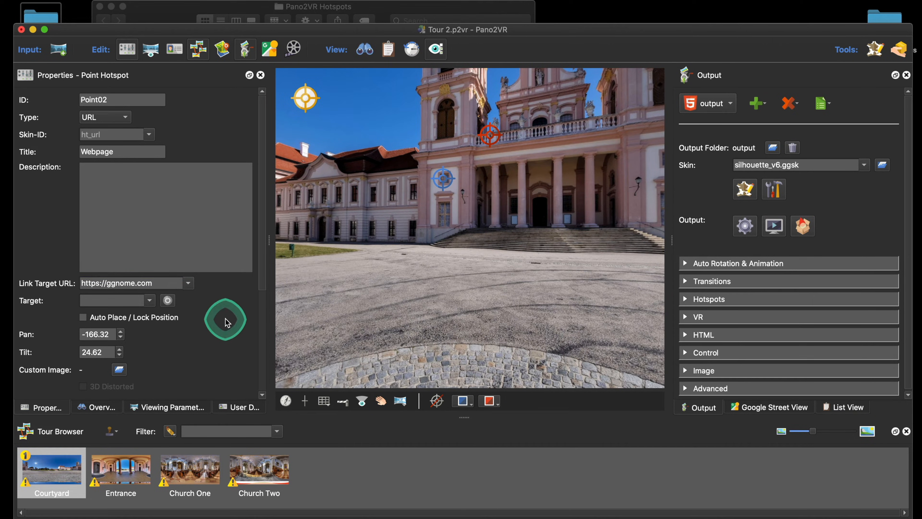
left_click(100, 300)
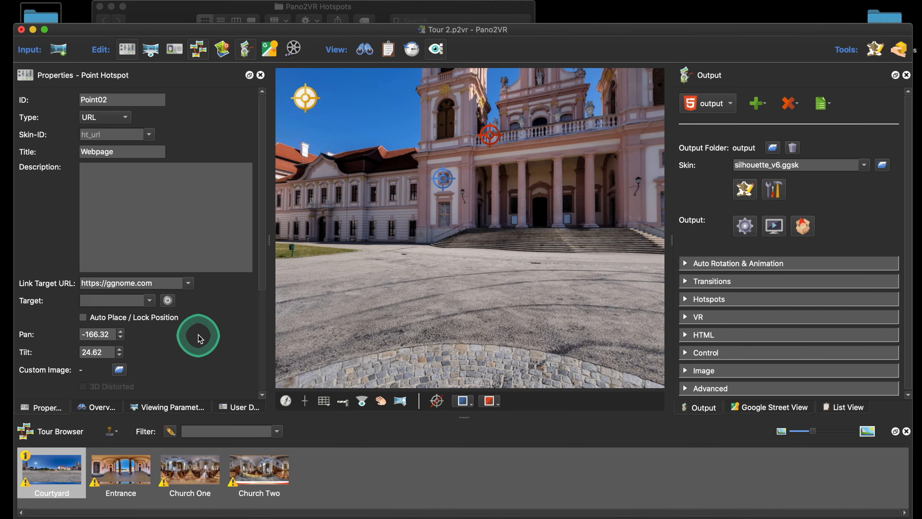
left_click(149, 301)
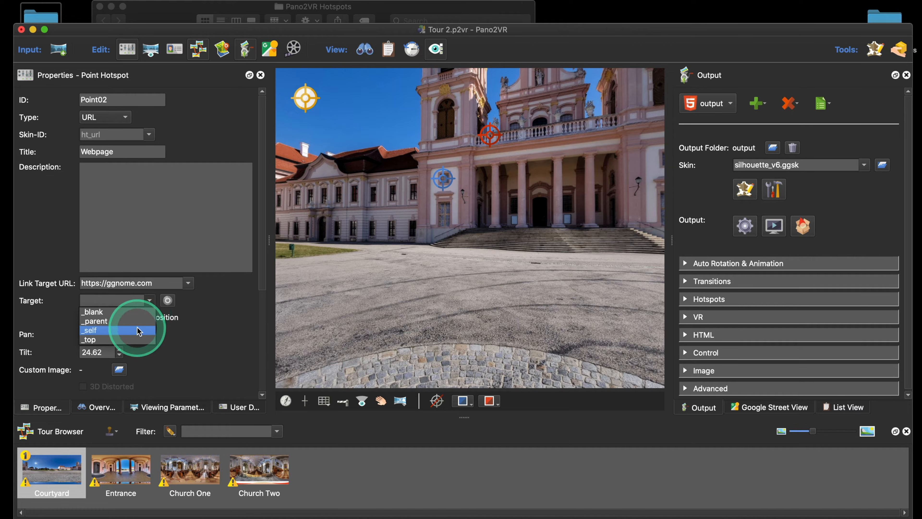
left_click(142, 314)
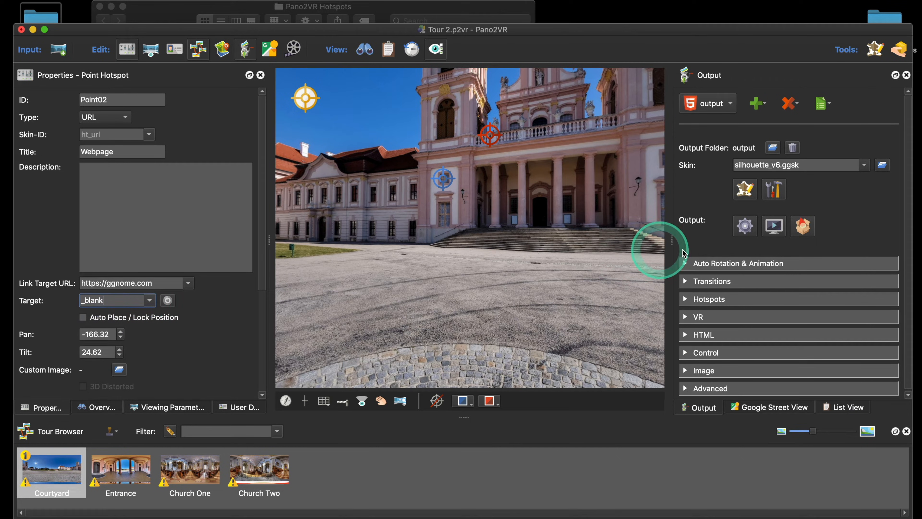
Step: Move the Webpage hotspot onto the near tower's arched window, at about pan -153.17 and tilt 27.57, and generate the output with overwriting
left_click_drag(490, 134, 450, 120)
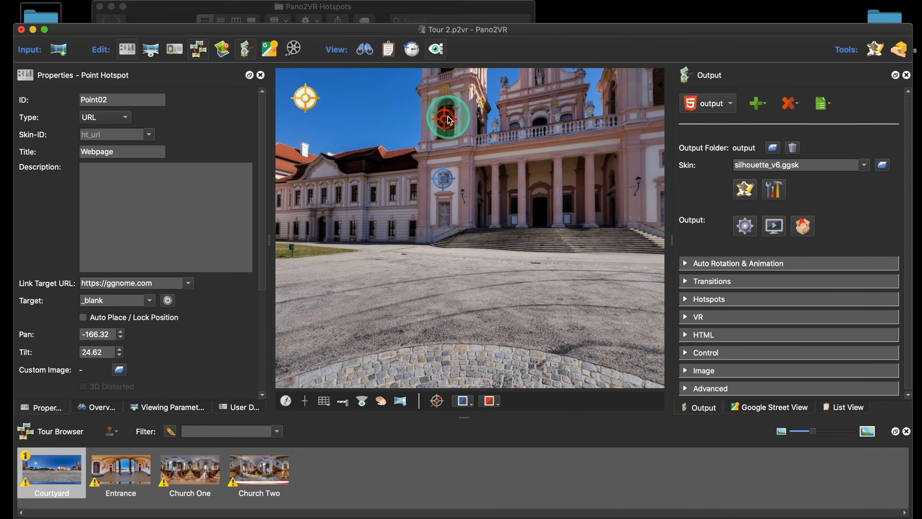
left_click(745, 226)
left_click(540, 291)
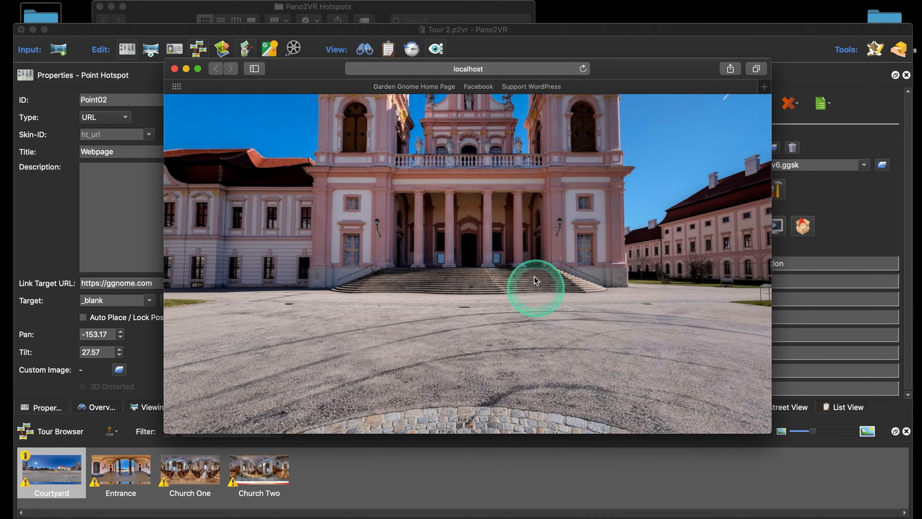
Step: Test the Webpage hotspot in the browser output by opening its link, and close the page
left_click_drag(531, 250, 545, 291)
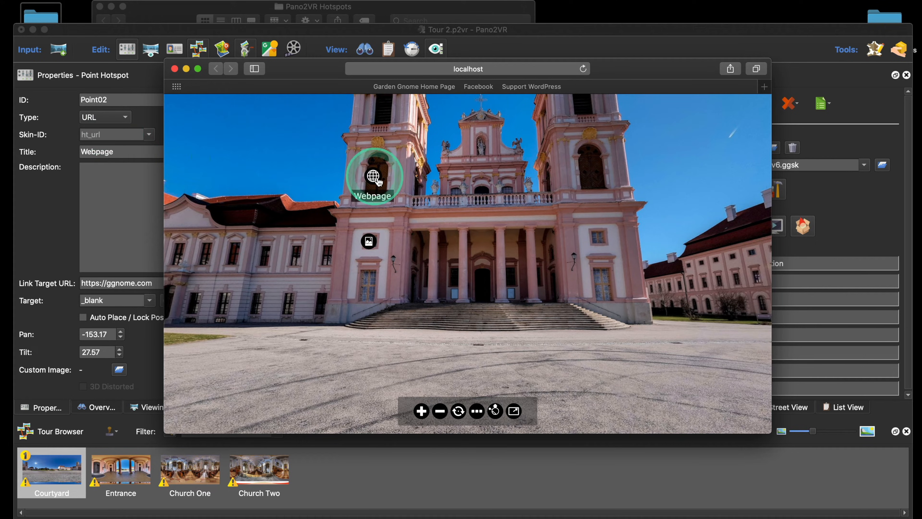
left_click(374, 177)
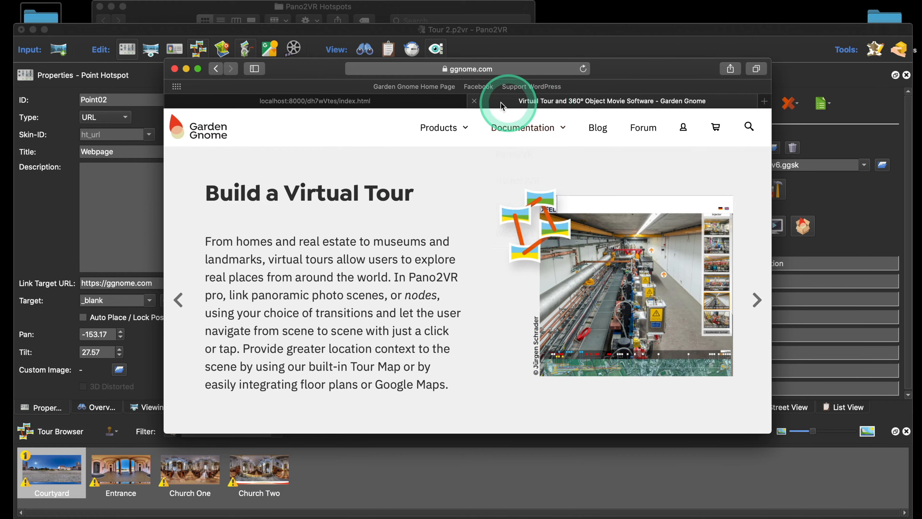
left_click(475, 102)
Step: Set the Webpage hotspot's target to _self, and regenerate the output to test its link in the browser
left_click(149, 301)
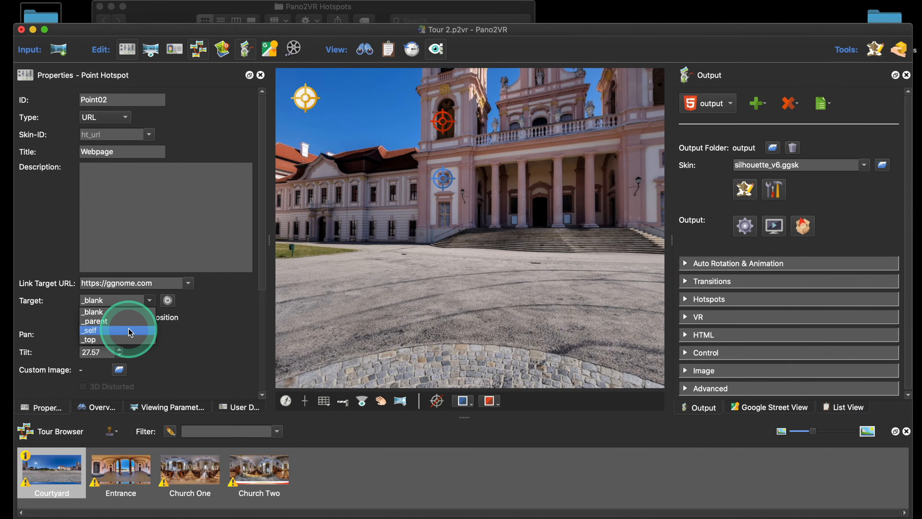
left_click(130, 331)
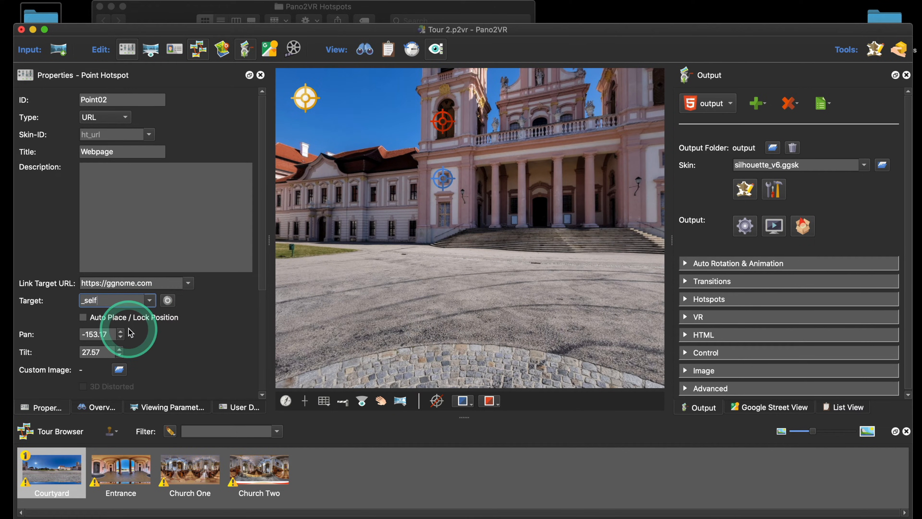
left_click(753, 224)
left_click(542, 293)
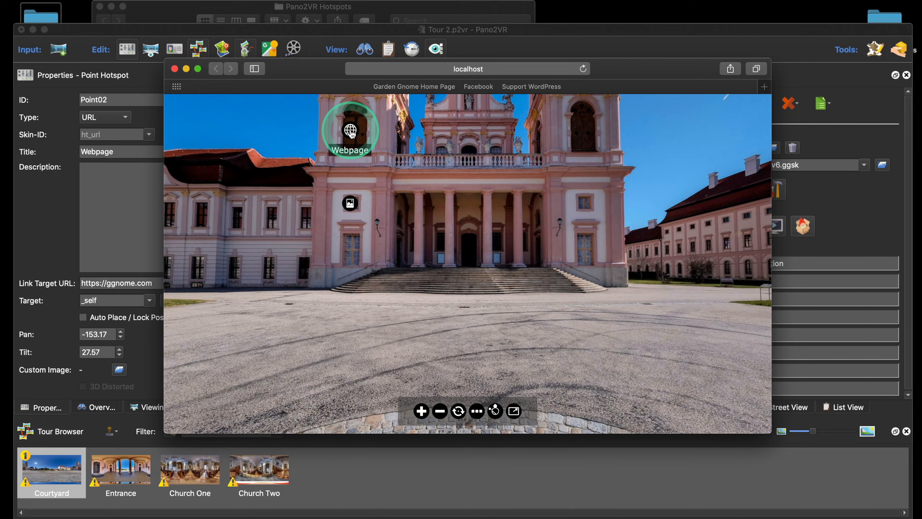
left_click(350, 133)
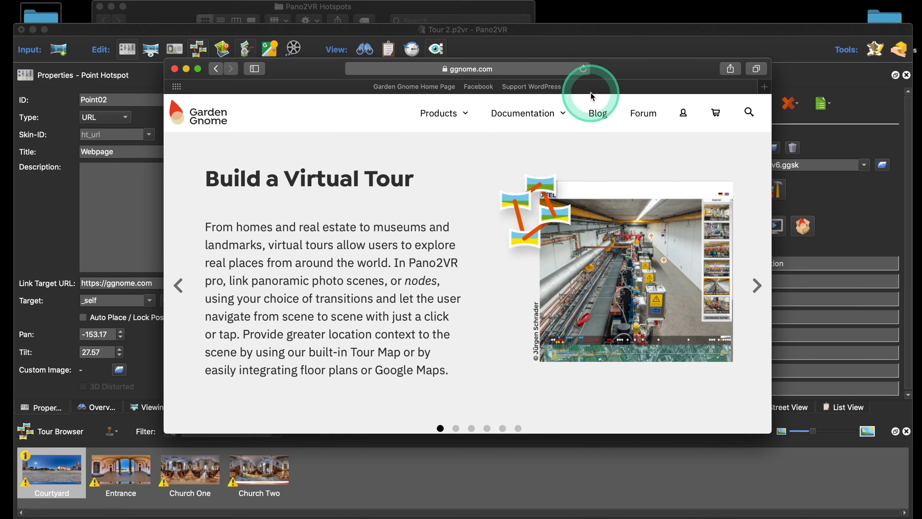
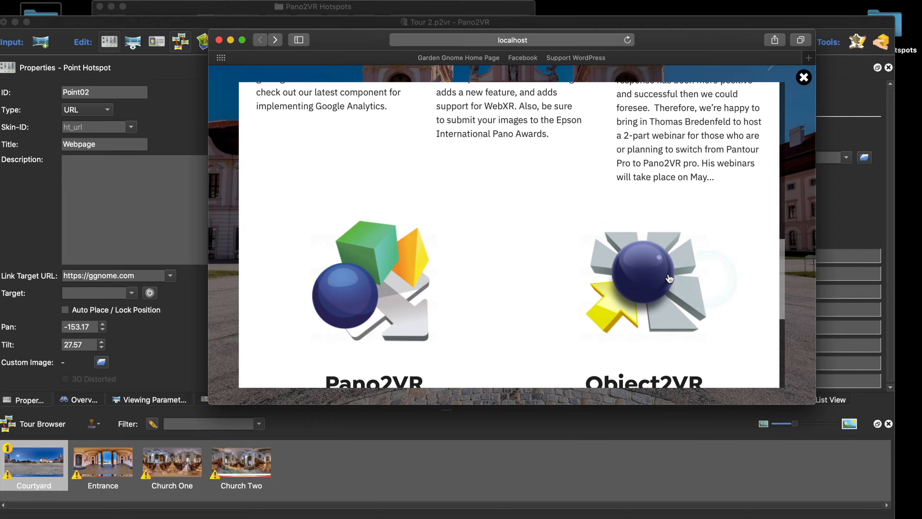
Step: Finish viewing the webpage in the tour's popup, close it, and return to the Pano2VR project with no hotspot selected
scroll(659, 206, "up", 2)
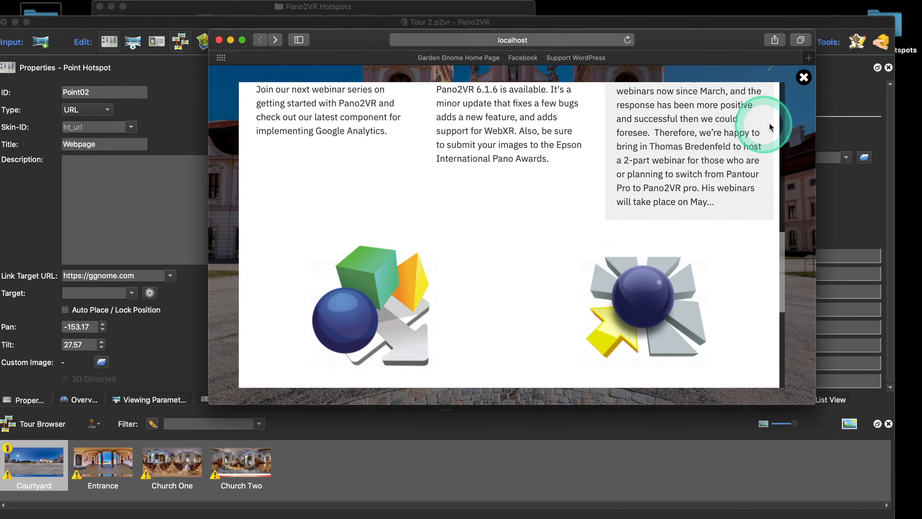
left_click(803, 77)
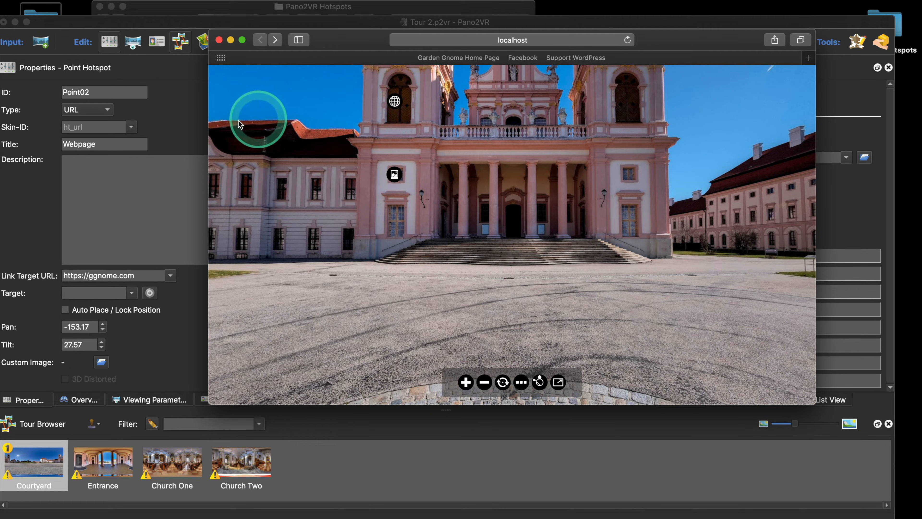
left_click(157, 364)
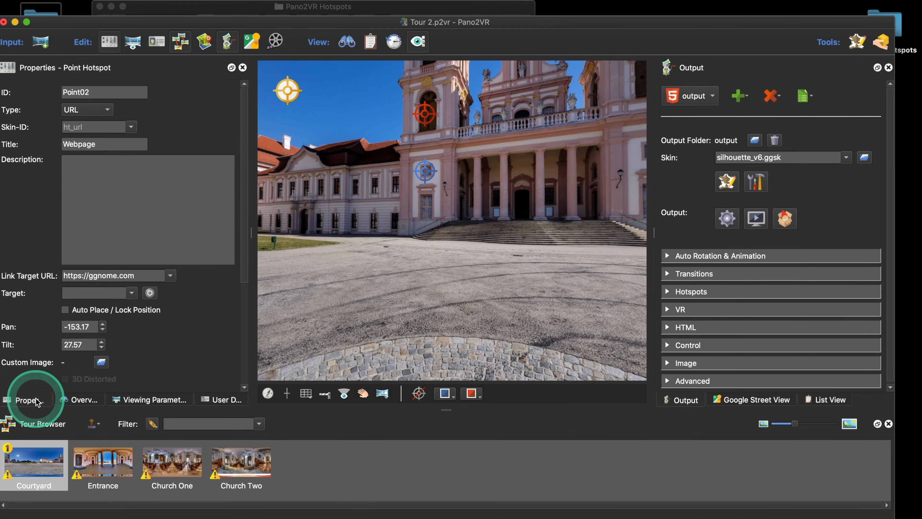
left_click(341, 298)
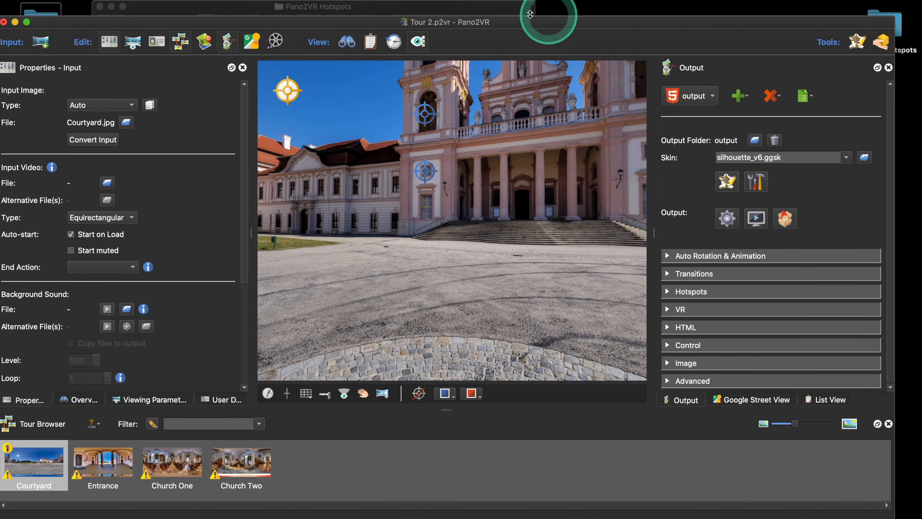
left_click_drag(509, 15, 597, 25)
left_click(681, 22)
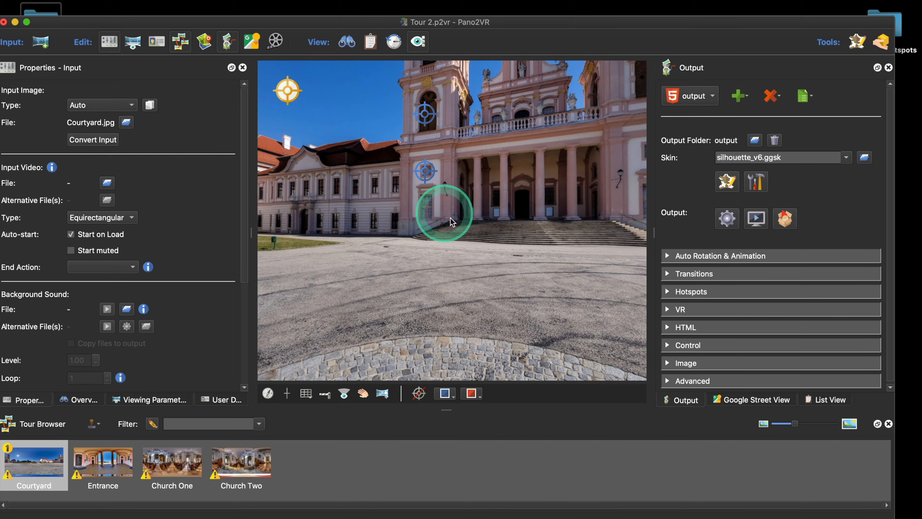
Step: Add a point hotspot on the right tower's arched window and set its type to Video with File as the source
left_click_drag(572, 162, 473, 198)
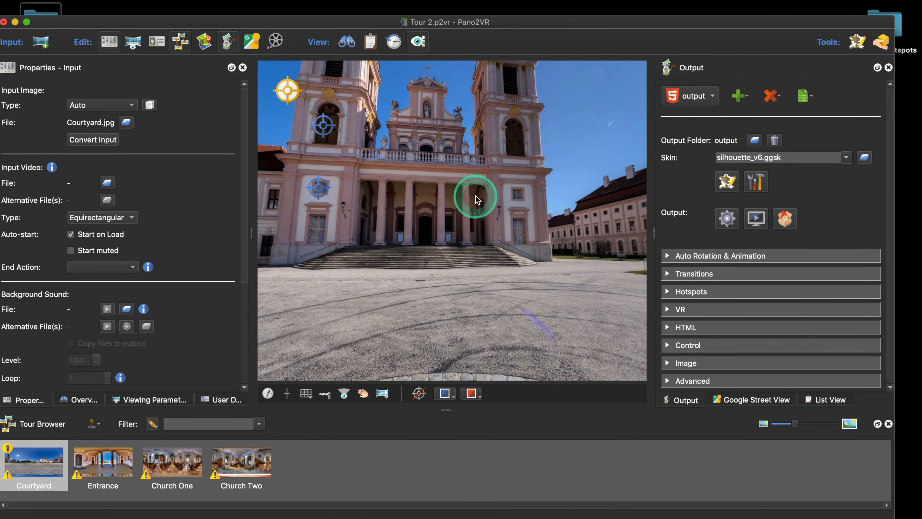
double_click(516, 131)
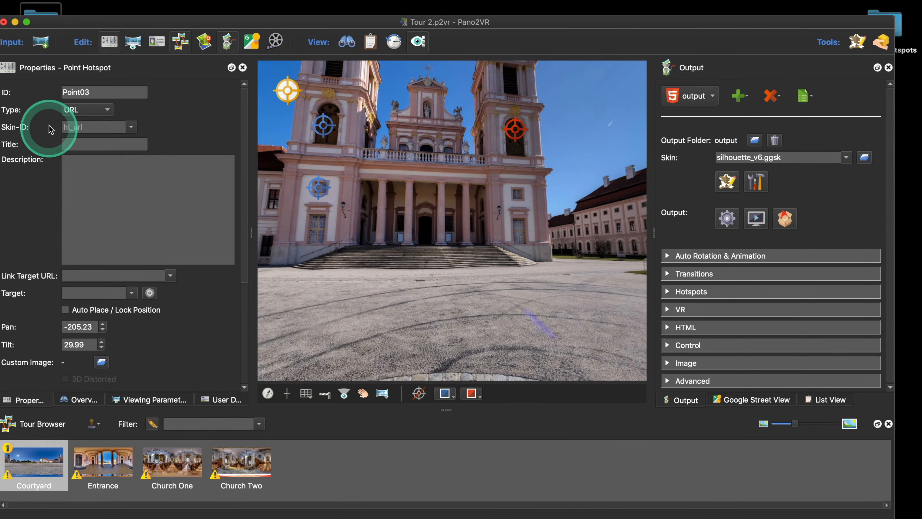
left_click(101, 114)
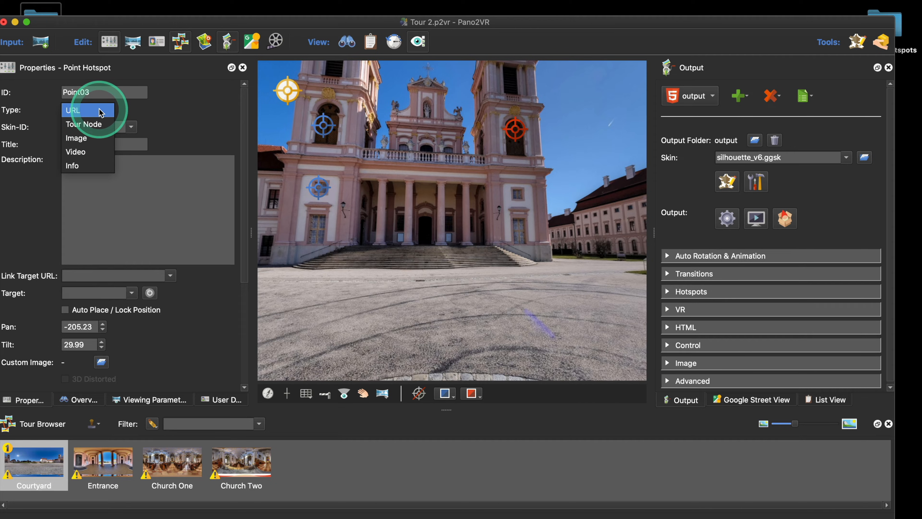
left_click(95, 152)
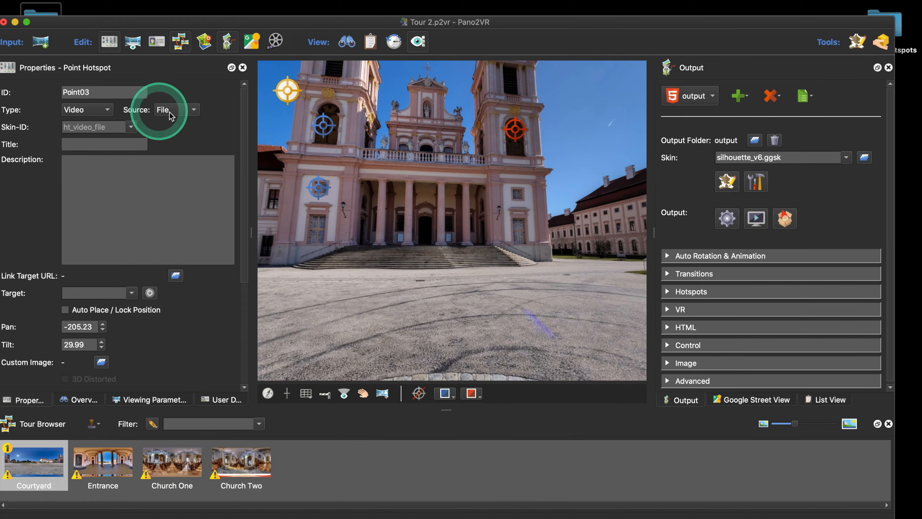
left_click(190, 110)
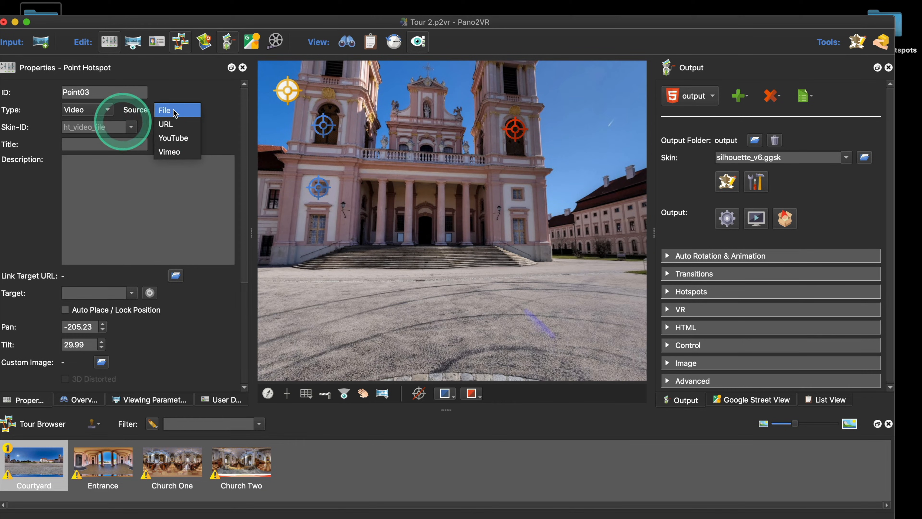
left_click(440, 168)
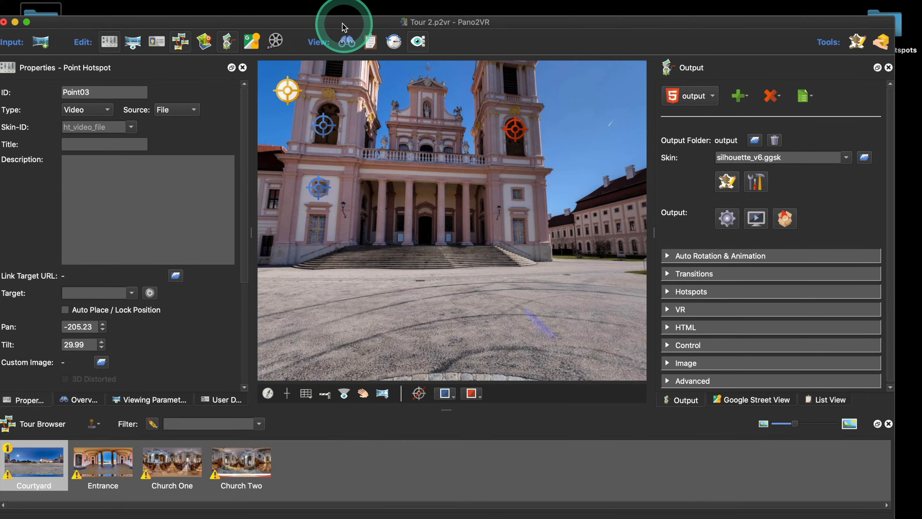
Step: Add church.mp4 from the Pano2VR Hotspots folder as a video hotspot on the right tower, at about pan -203.97 and tilt 15.66
left_click_drag(340, 21, 366, 142)
left_click_drag(472, 38, 354, 31)
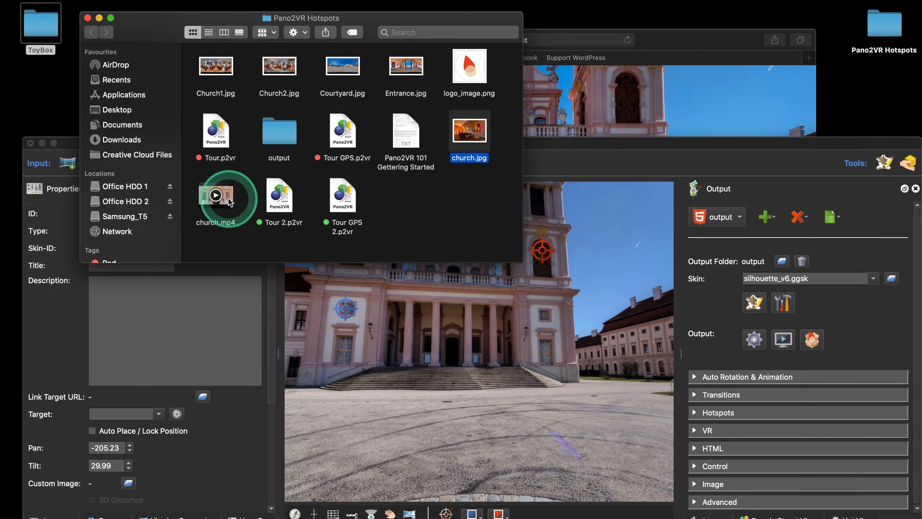
left_click(232, 203)
left_click_drag(231, 203, 556, 321)
left_click(558, 326)
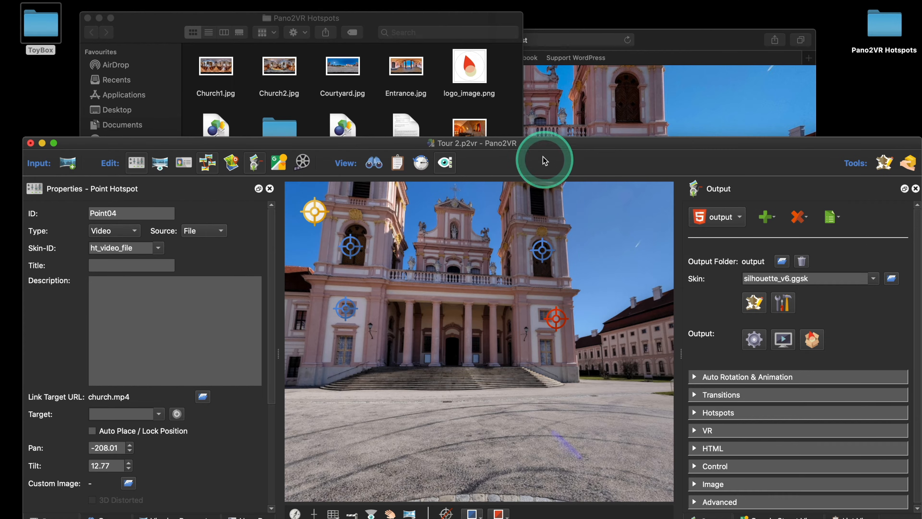
double_click(541, 145)
left_click_drag(557, 207, 540, 197)
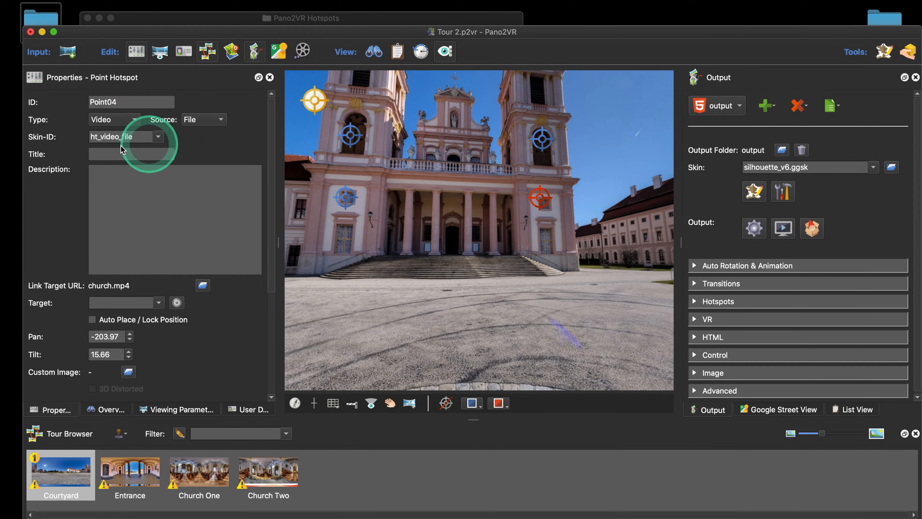
Step: Give the church.mp4 video hotspot the title Church
left_click(113, 152)
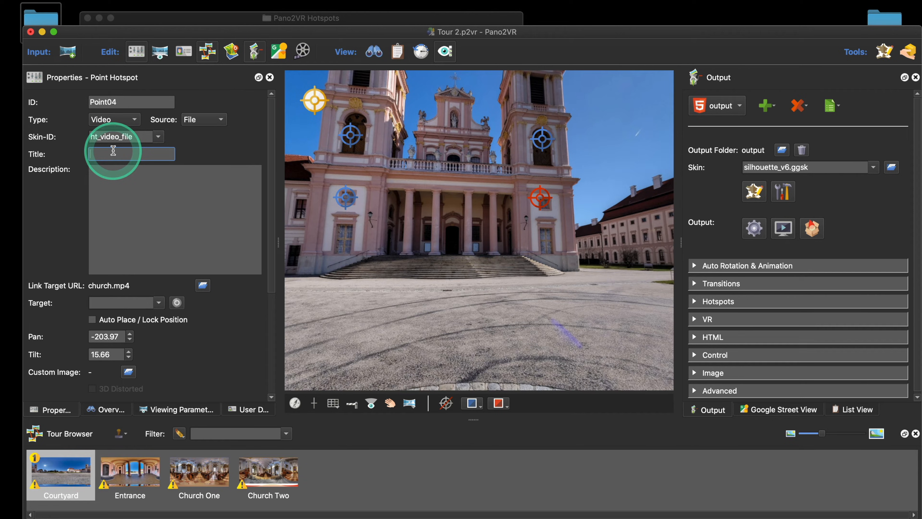
type("Chu")
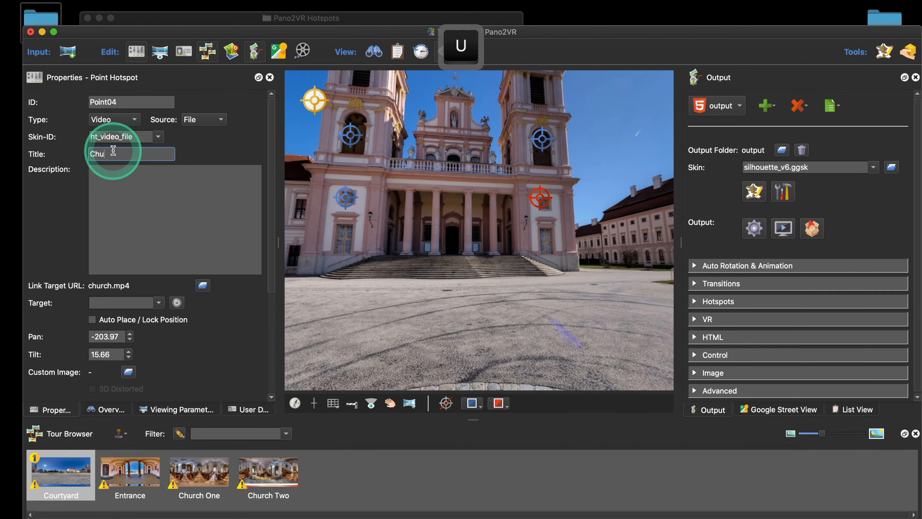
type("rch")
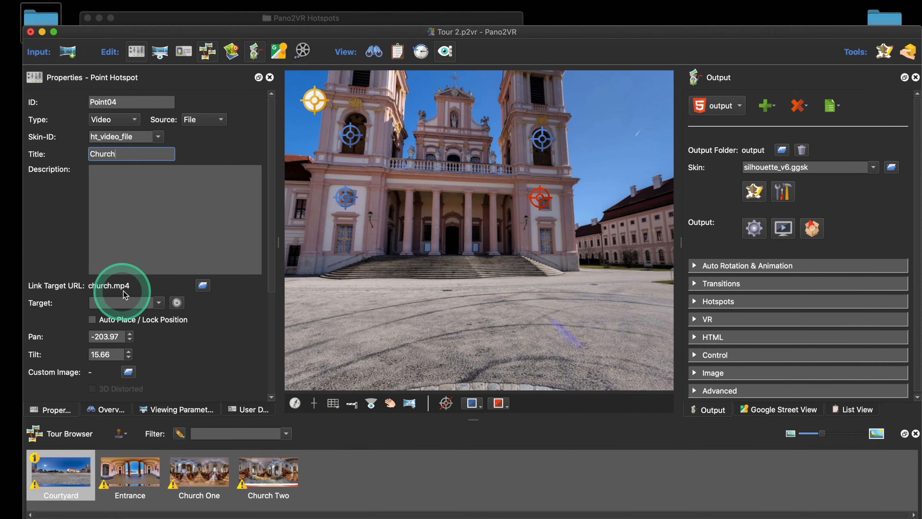
Step: Delete the empty video hotspot and move the Church hotspot into the right tower's arched window, at about pan -205.72 and tilt 27.35
left_click(544, 141)
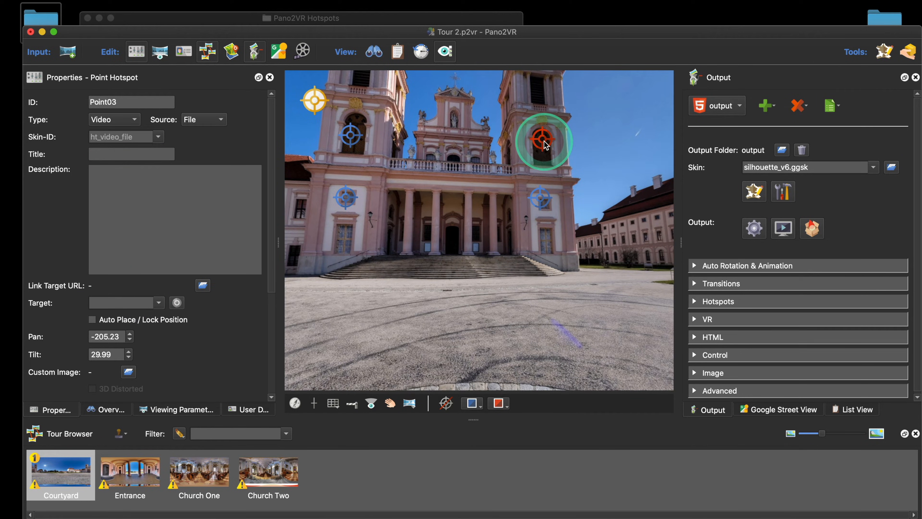
key("BackSpace")
left_click_drag(541, 198, 545, 149)
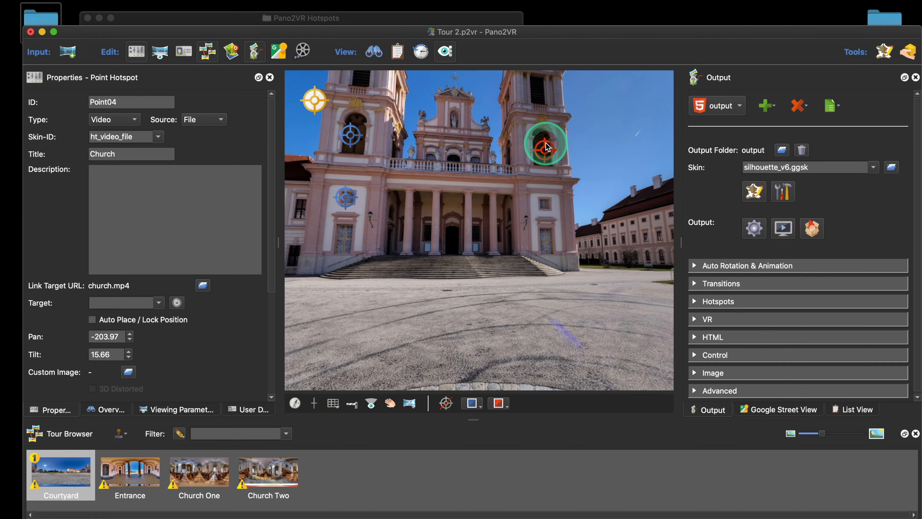
Step: Regenerate the output and open the Church video hotspot in the browser
left_click(754, 228)
left_click(548, 292)
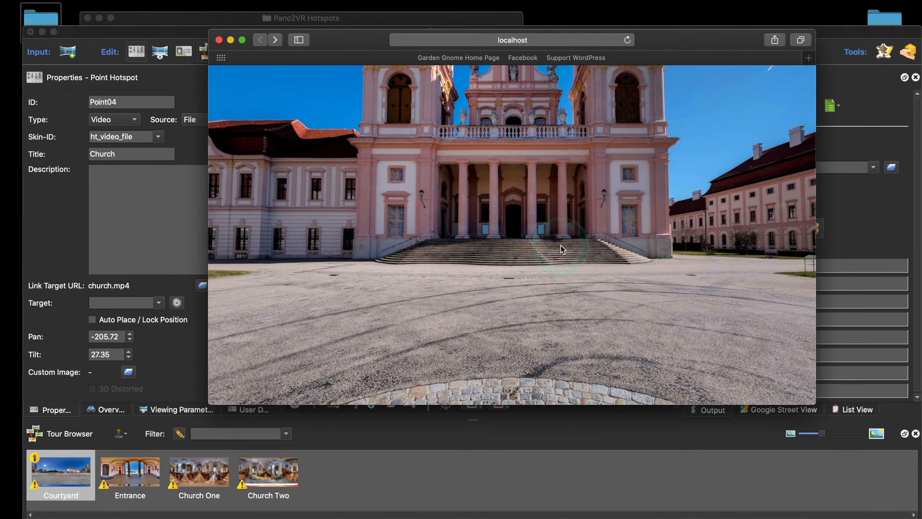
left_click_drag(731, 154, 721, 171)
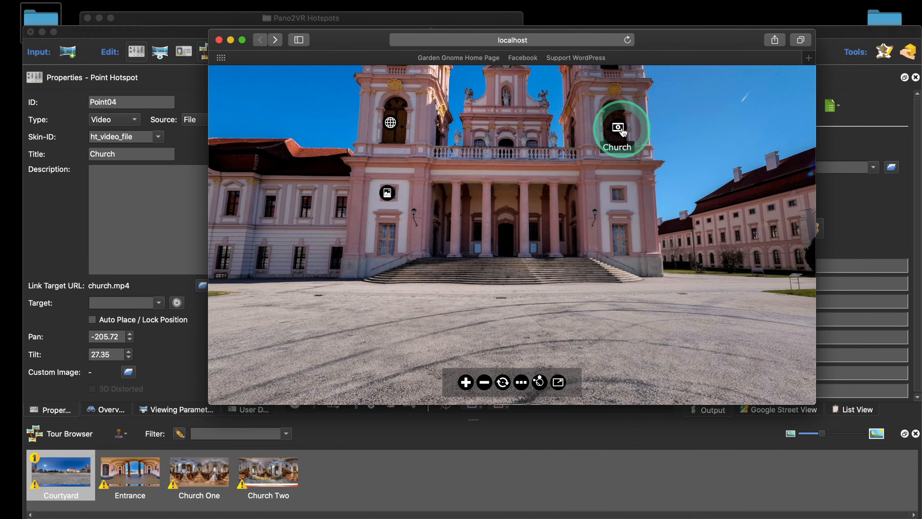
left_click(618, 128)
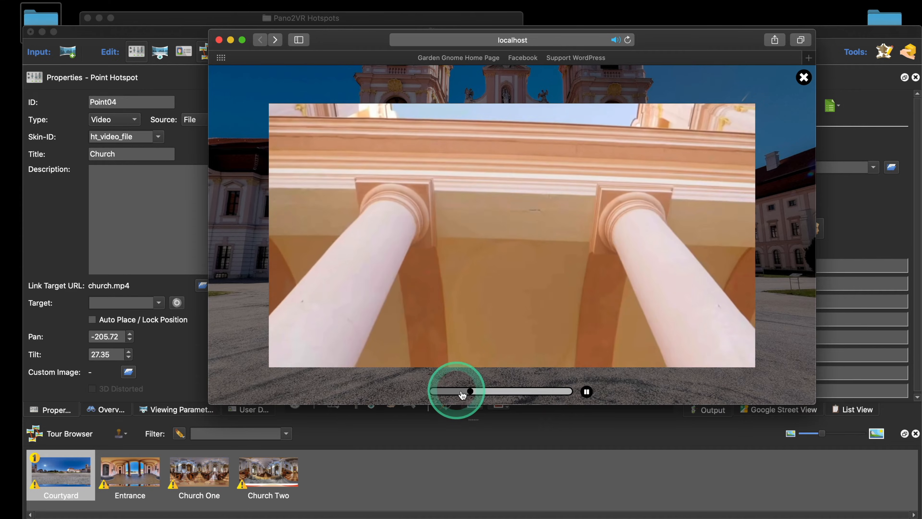
Step: Test the video's pause and seek controls, and close the video and the browser window
left_click(587, 391)
left_click(587, 391)
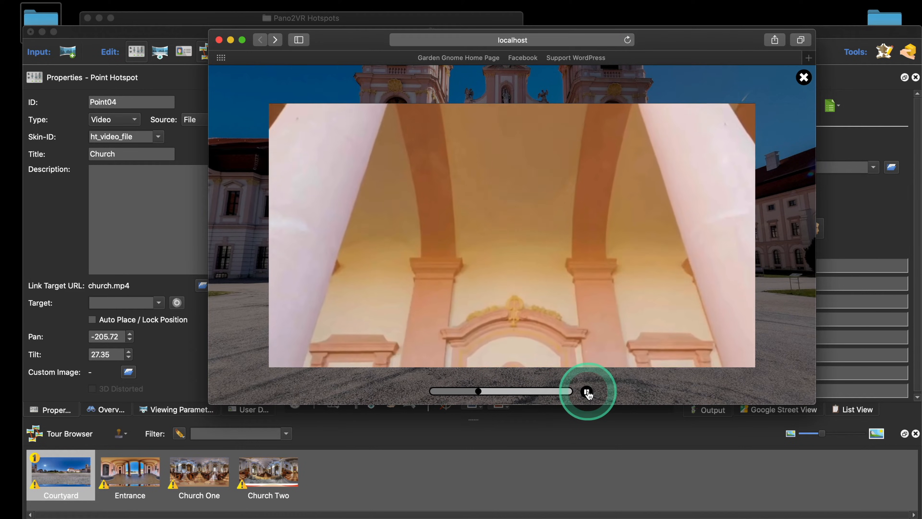
left_click(586, 391)
left_click_drag(481, 391, 509, 391)
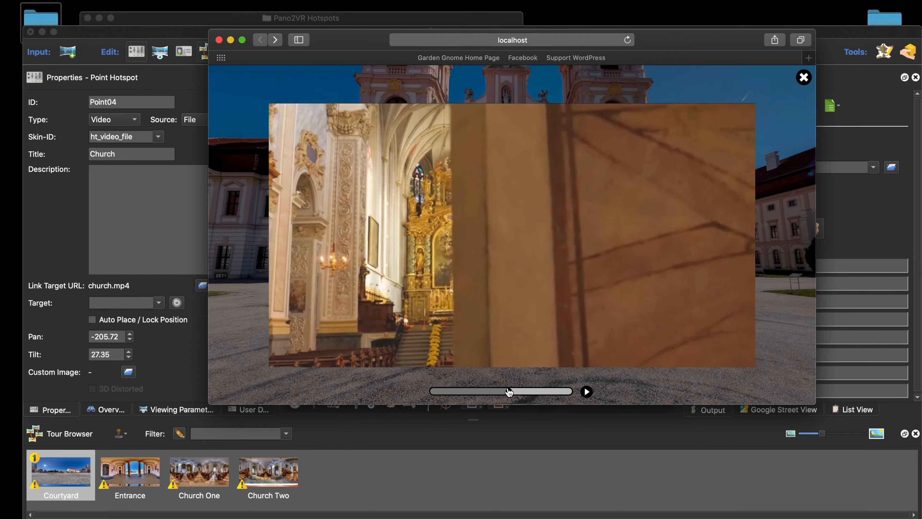
left_click_drag(509, 391, 508, 393)
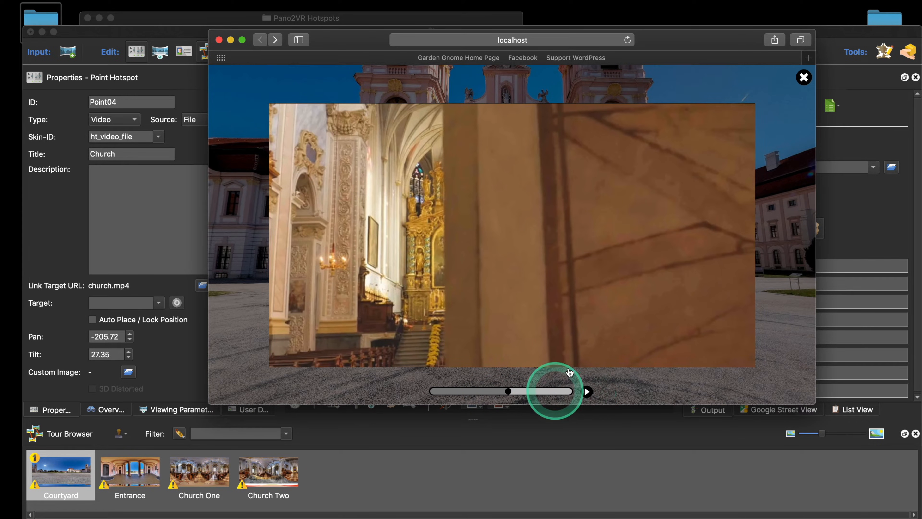
left_click(803, 77)
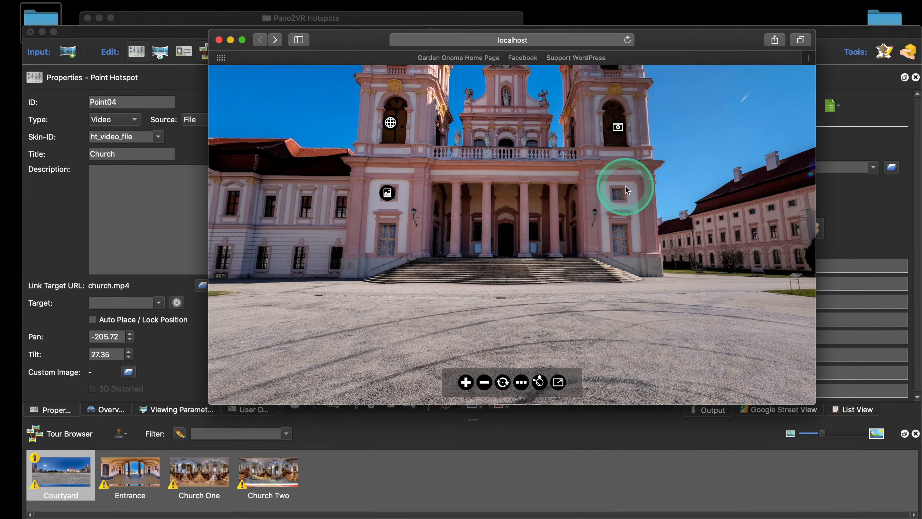
left_click(219, 39)
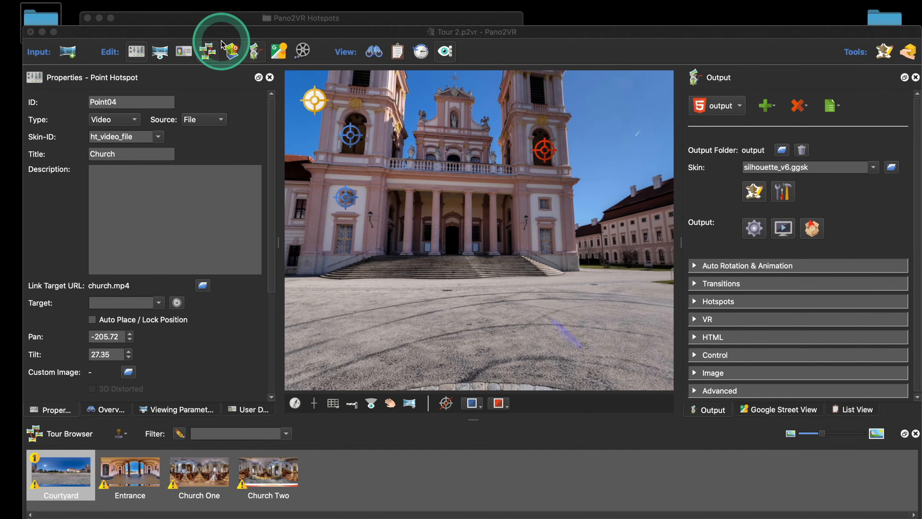
Step: Add a point hotspot below the Church hotspot, at about pan -205.64 and tilt 18.92, with type Video and source URL
left_click(548, 185)
left_click(546, 185)
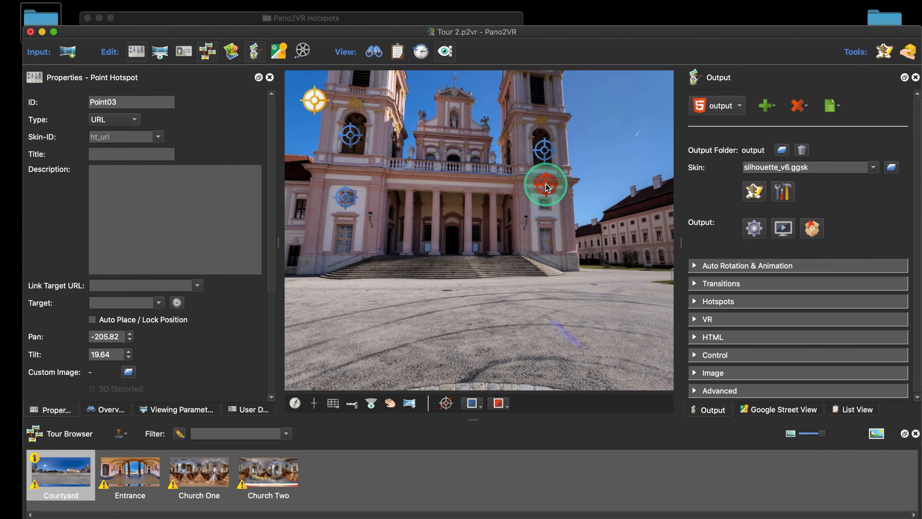
left_click(109, 119)
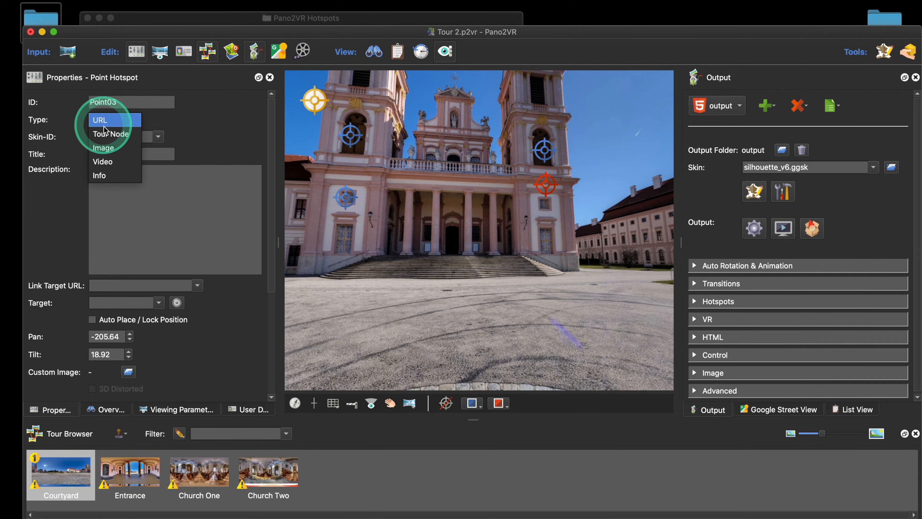
left_click(100, 161)
left_click(203, 119)
left_click(203, 131)
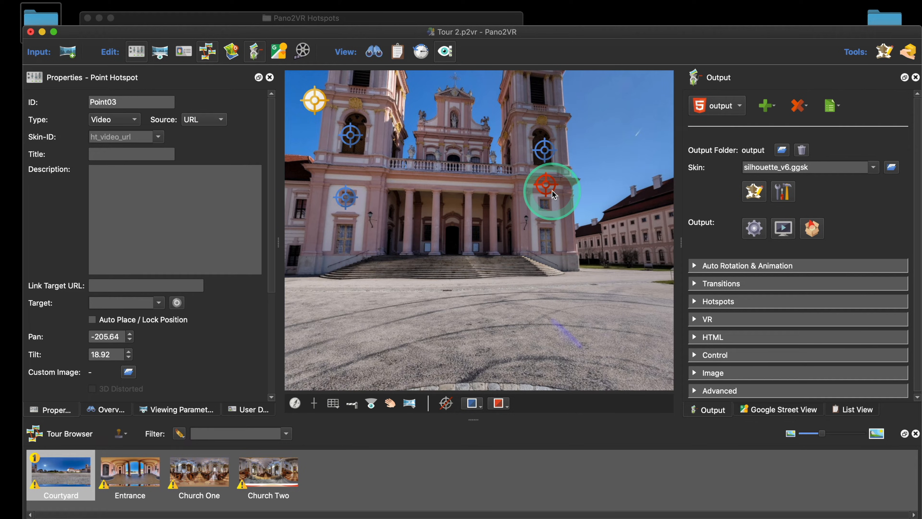
left_click(166, 286)
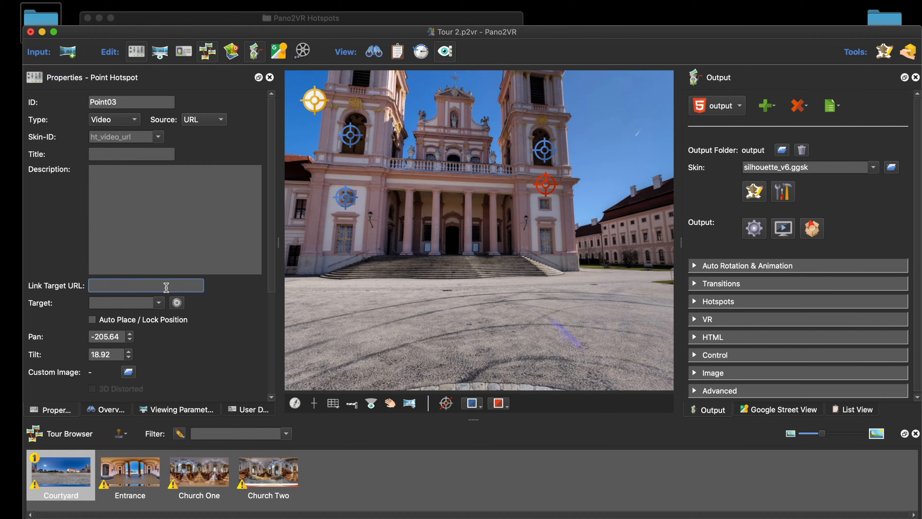
type("hh")
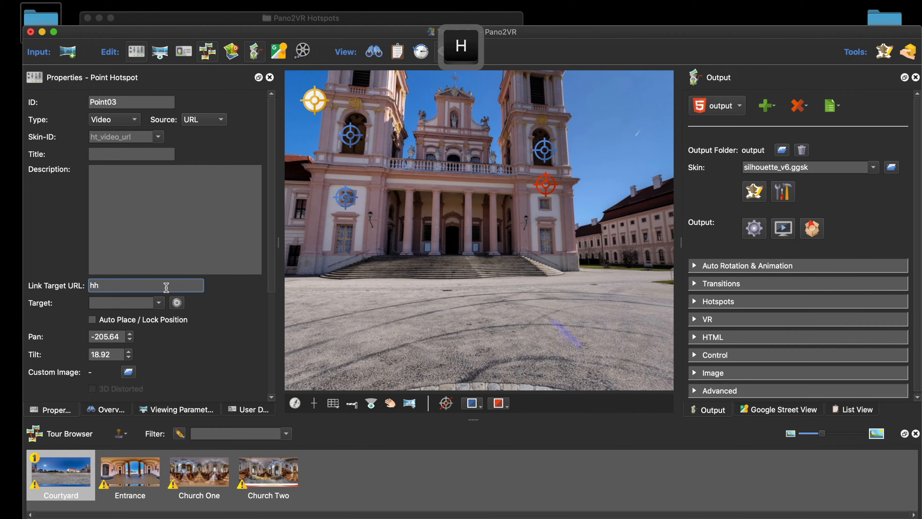
key("BackSpace")
type("ttps")
left_click(166, 288)
type("://")
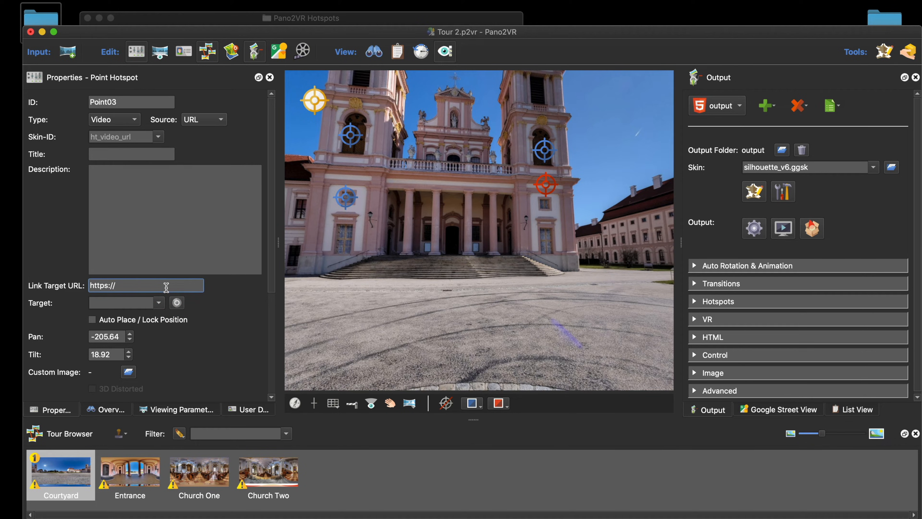
type("support.ggn")
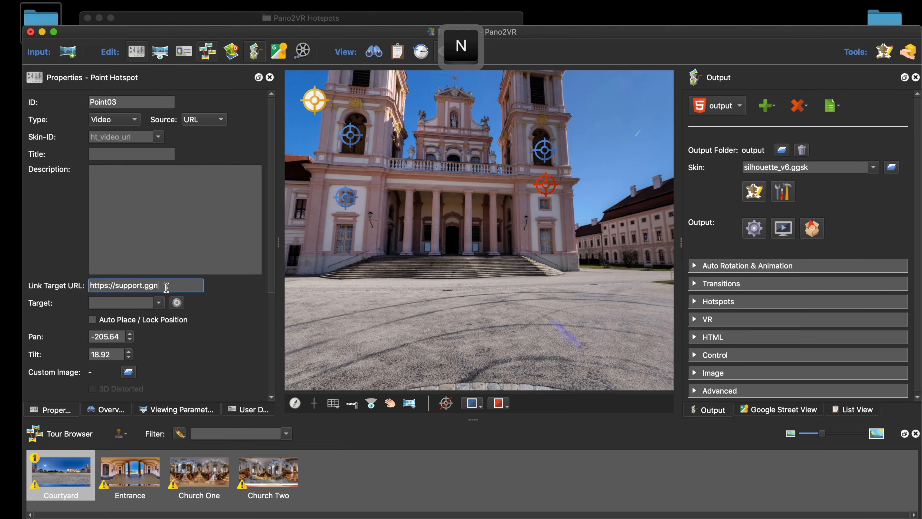
type("o.me/churc")
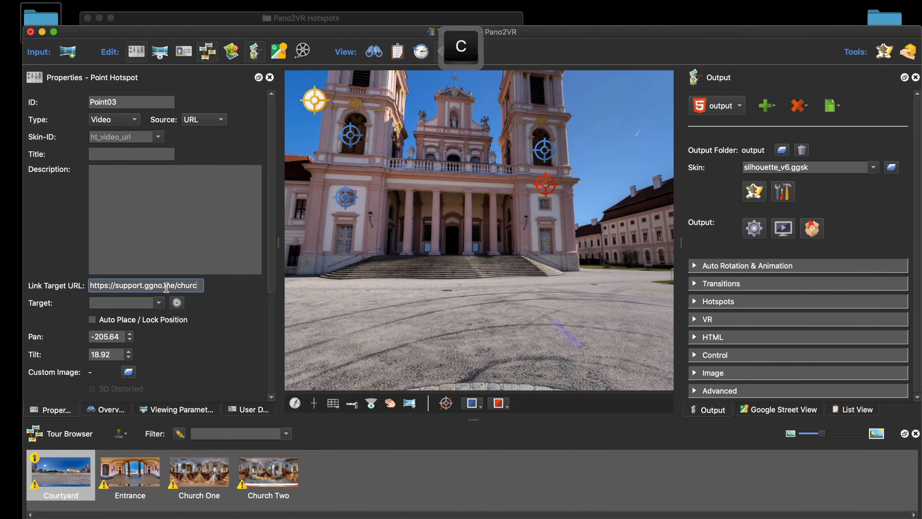
type("h.mp")
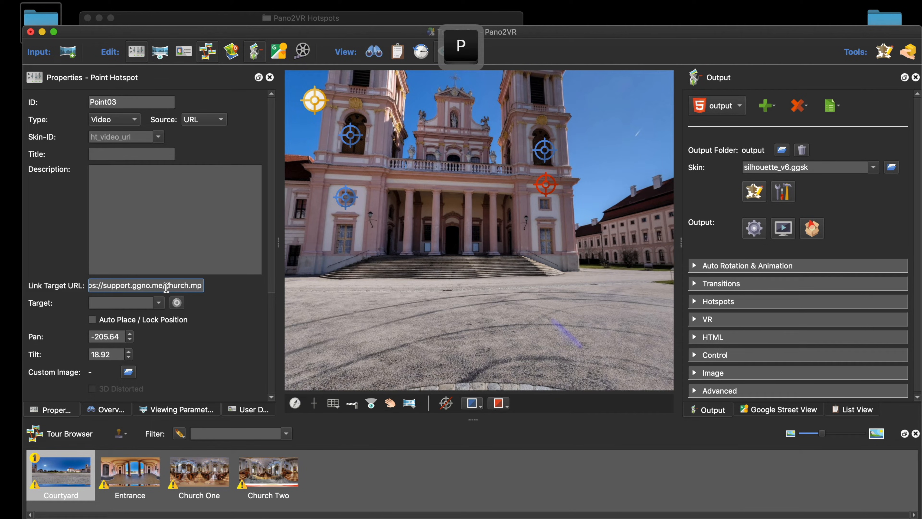
type("4")
left_click(192, 309)
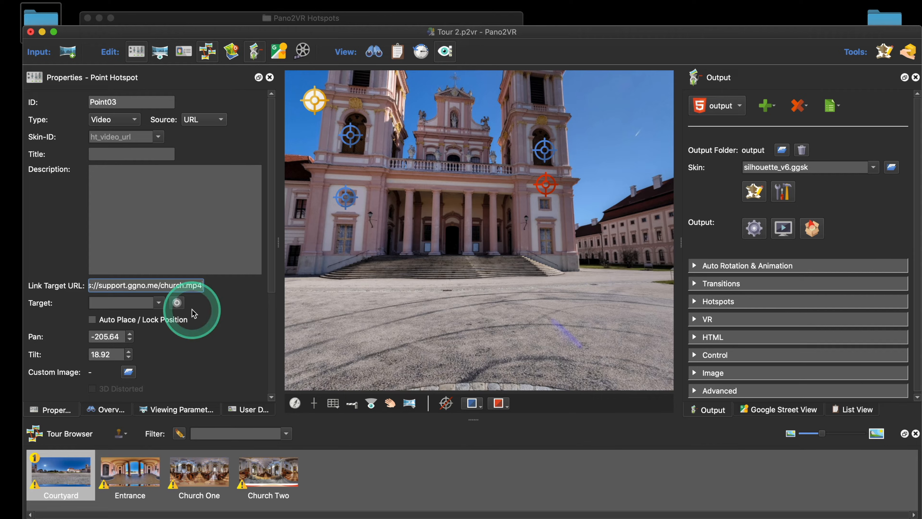
Step: Regenerate the output, overwriting pano.xml, and open the URL video hotspot below the Church hotspot in the browser
left_click(754, 227)
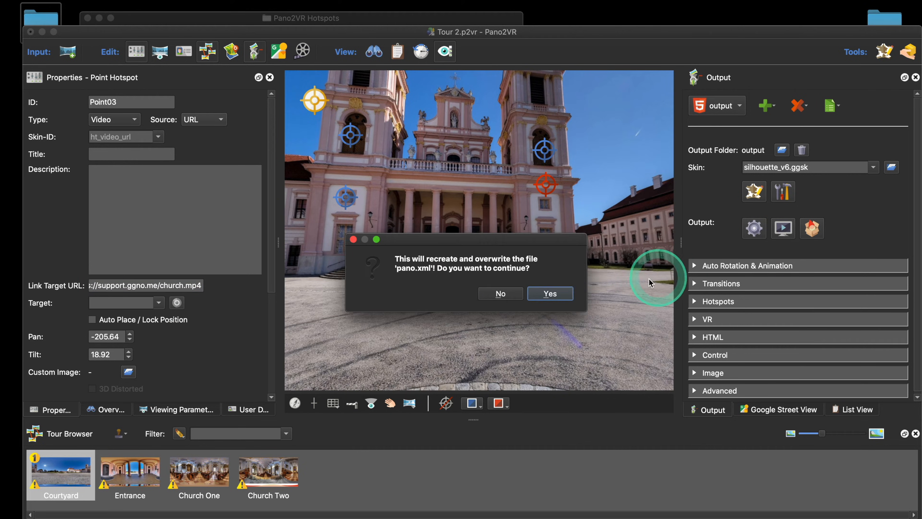
left_click(550, 294)
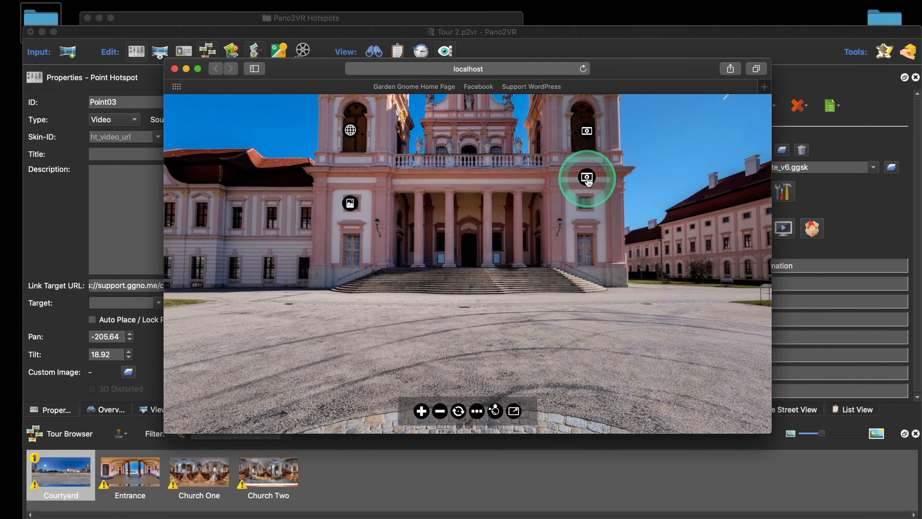
left_click(588, 179)
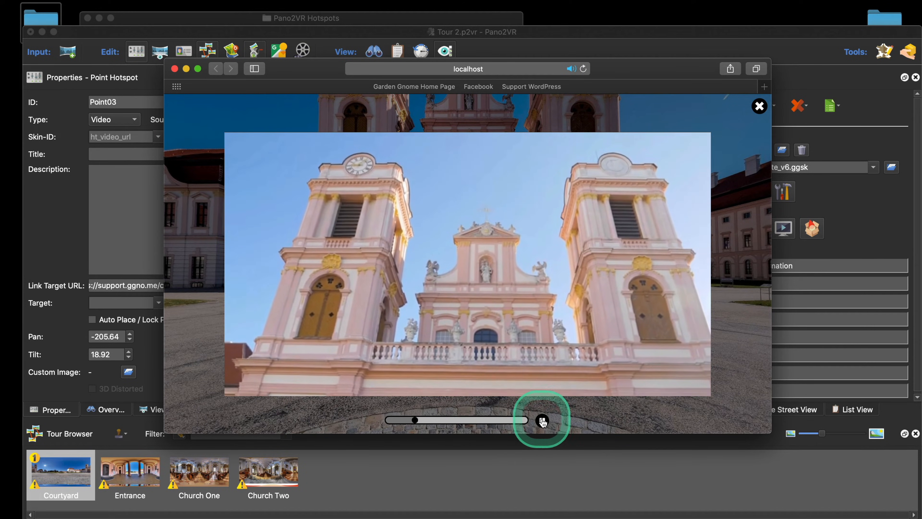
Step: Seek ahead in the church video and resume playback, and close the video and the browser window
left_click_drag(416, 422, 450, 420)
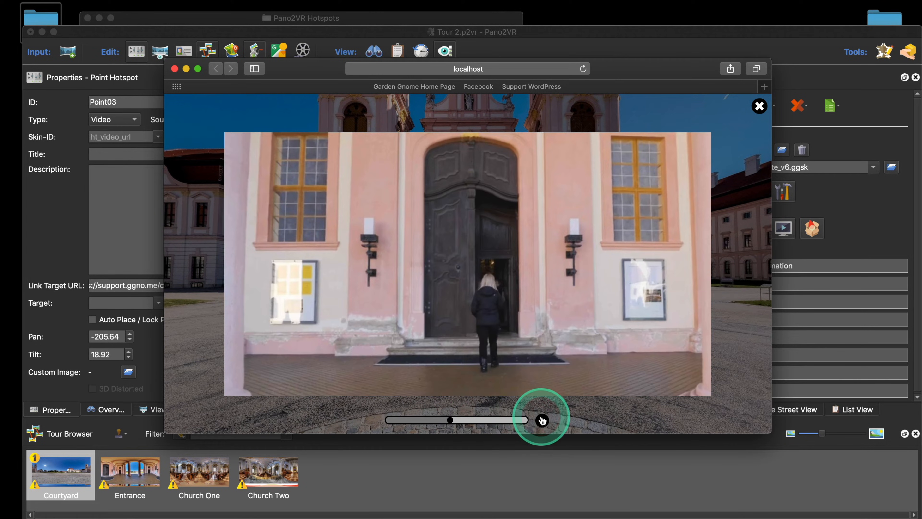
left_click(542, 421)
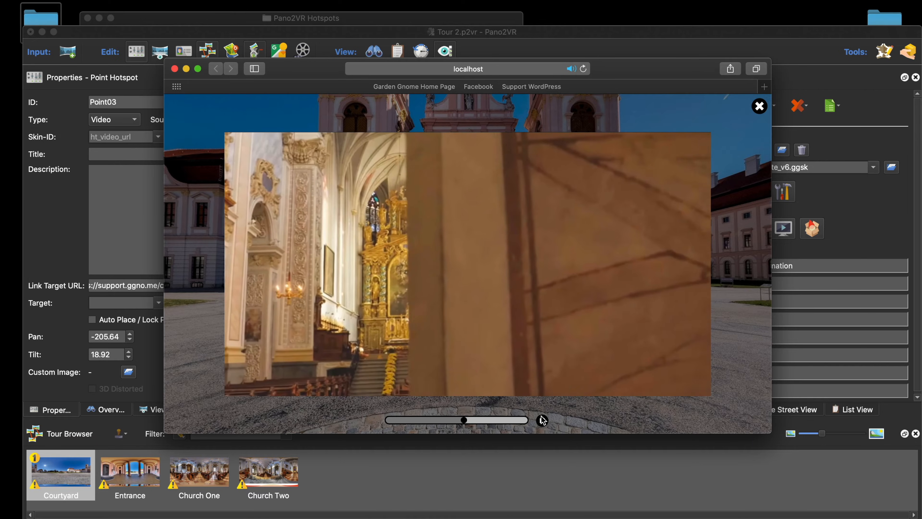
left_click(781, 106)
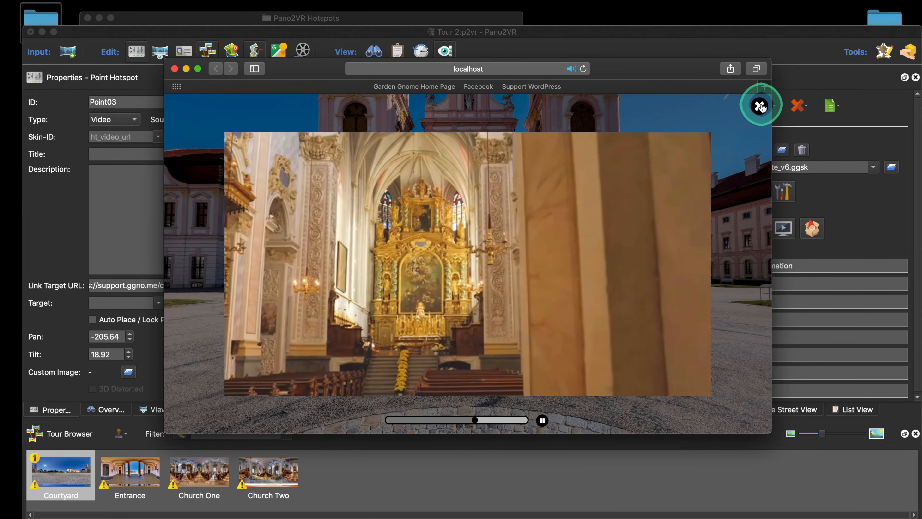
left_click(759, 106)
left_click(175, 69)
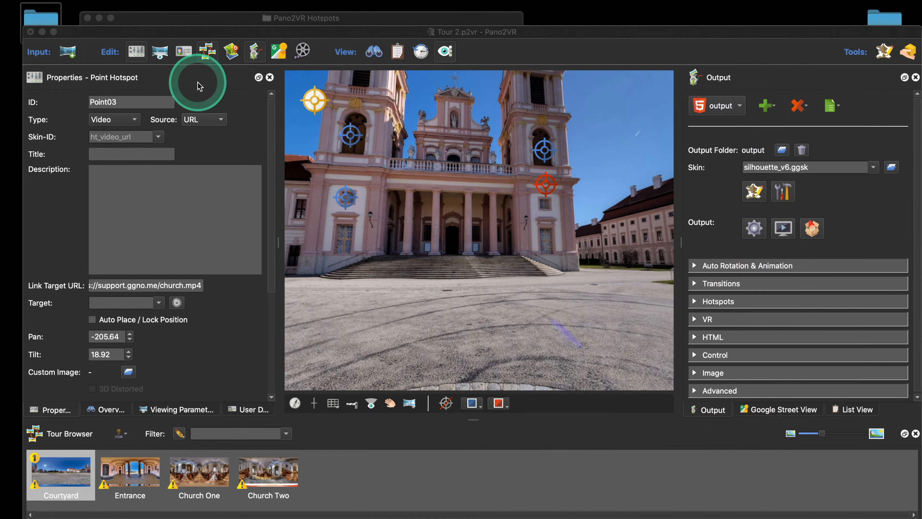
Step: Bring up the Göttweig Abbey YouTube video in the browser beside the hotspot properties, and mute and pause it
left_click_drag(238, 35, 244, 48)
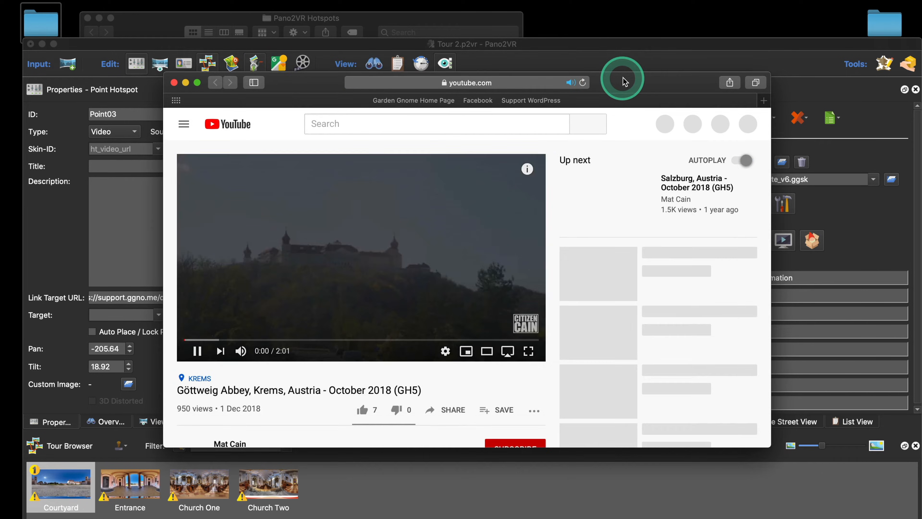
left_click_drag(621, 68, 655, 74)
left_click(272, 377)
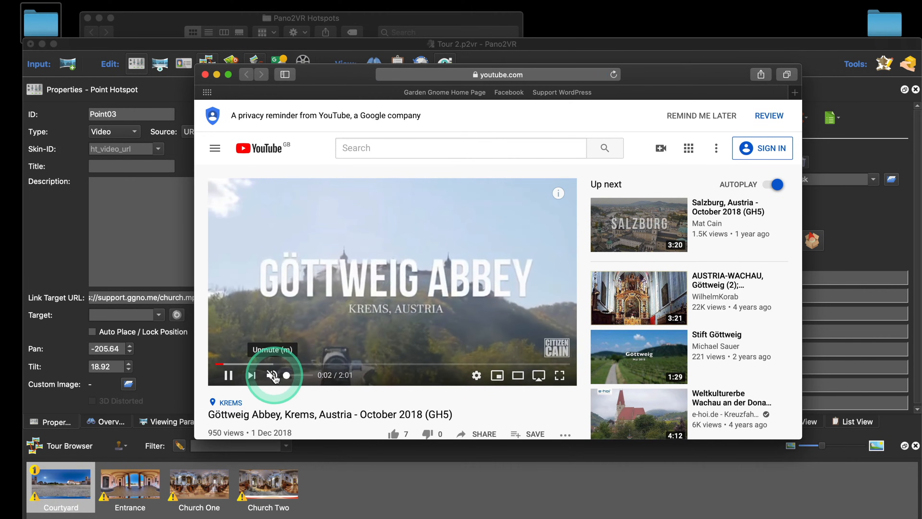
left_click_drag(351, 79, 418, 96)
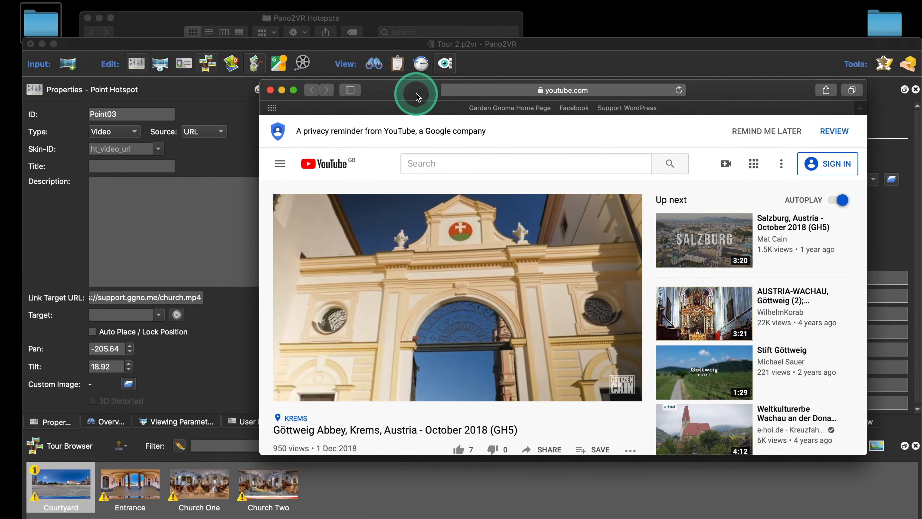
left_click(390, 94)
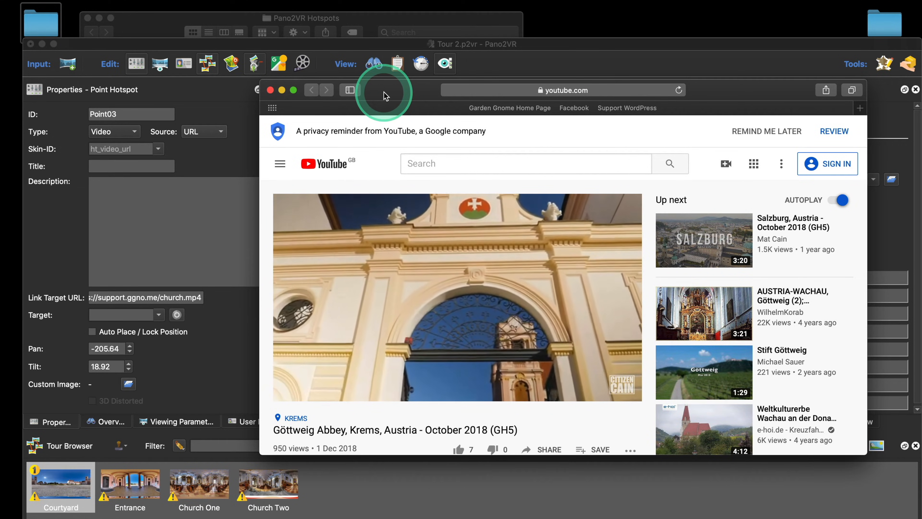
left_click(292, 391)
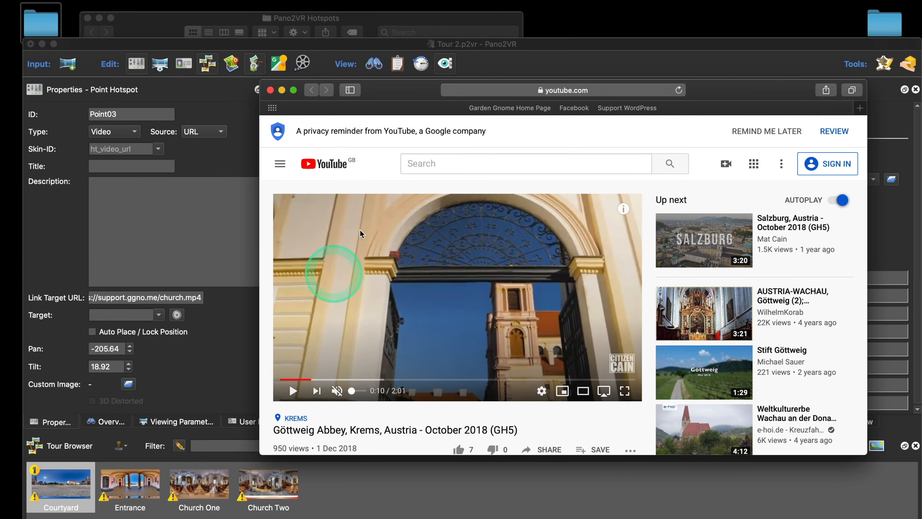
left_click_drag(410, 95, 921, 97)
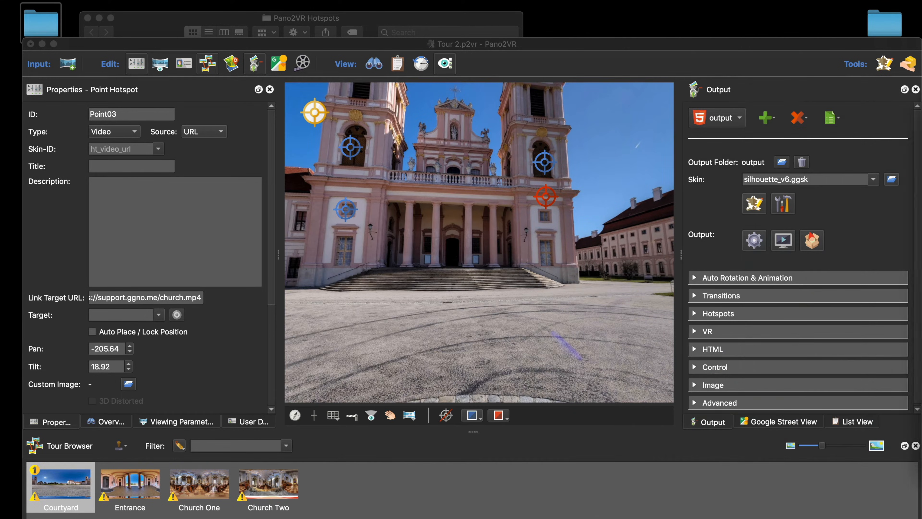
left_click(456, 271)
left_click_drag(555, 44, 530, 29)
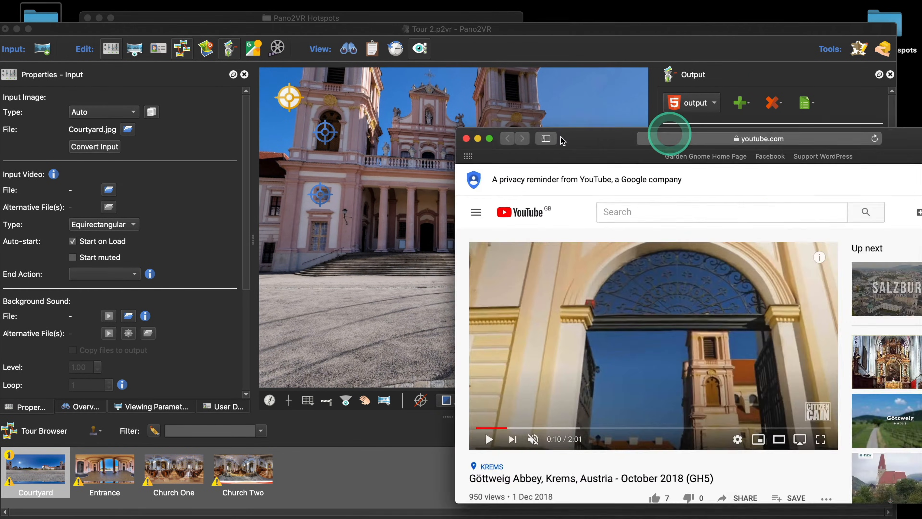
left_click_drag(669, 133, 670, 151)
left_click(777, 150)
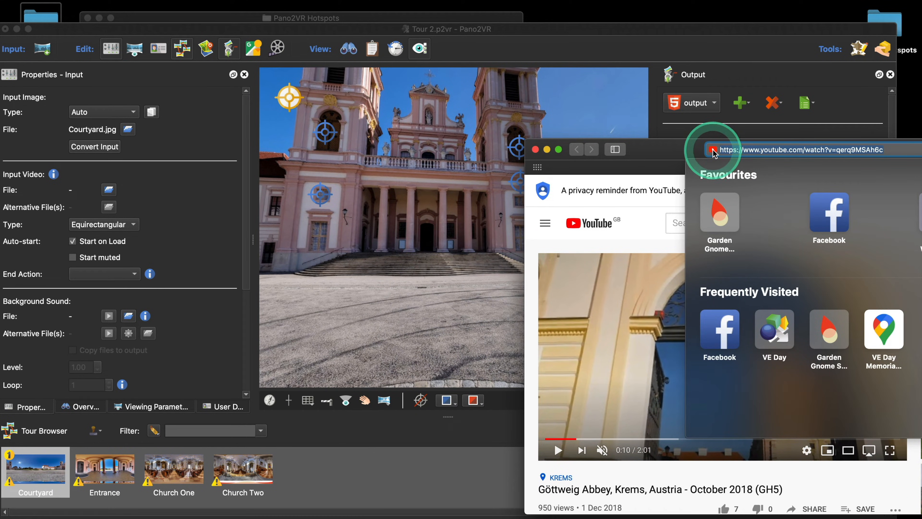
left_click_drag(713, 153, 425, 184)
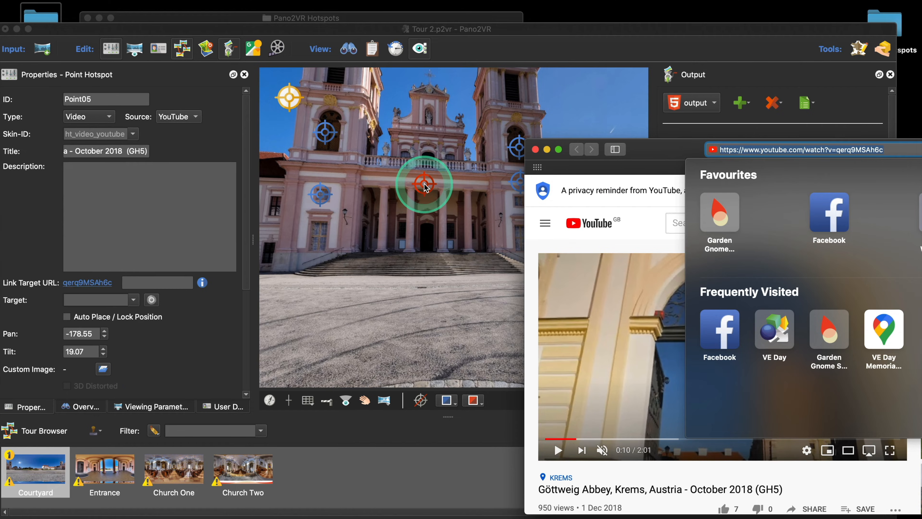
Step: Close the YouTube window and move the YouTube hotspot below the other two video hotspots, to about pan -205.88 and tilt 9.41
left_click(671, 156)
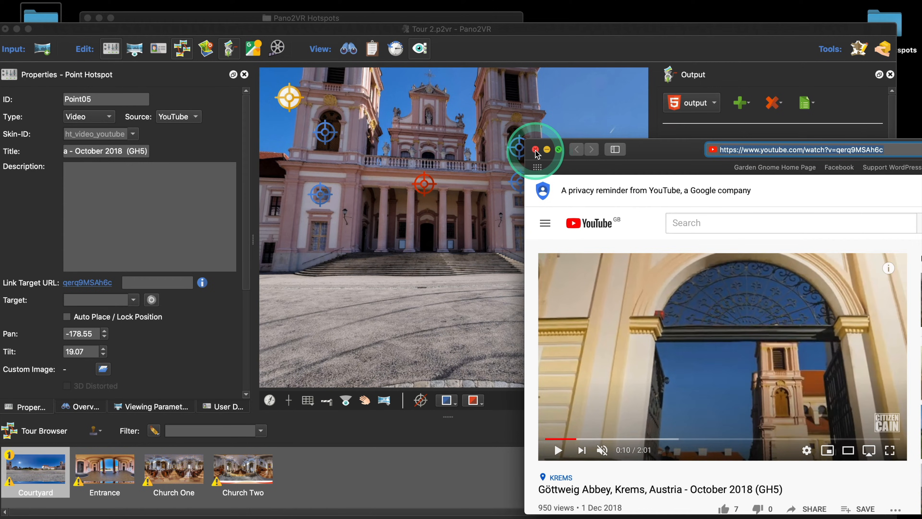
left_click(535, 150)
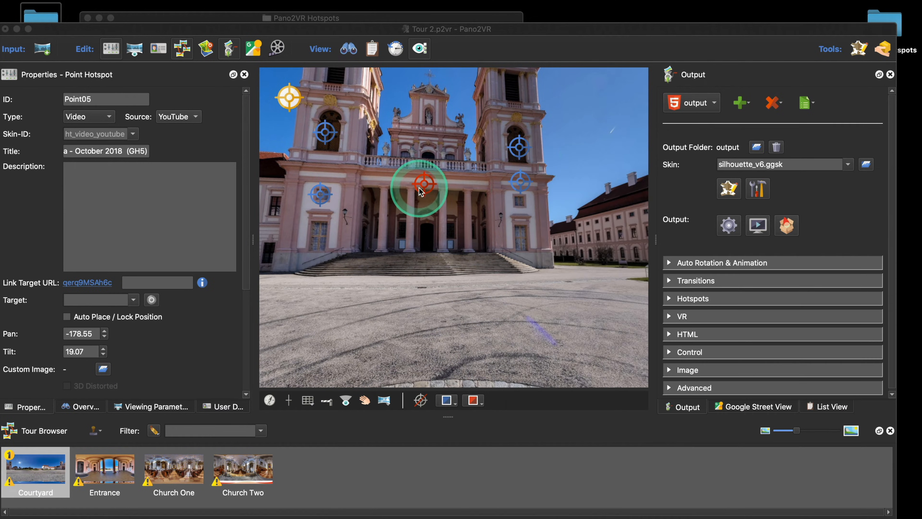
left_click_drag(420, 191, 520, 224)
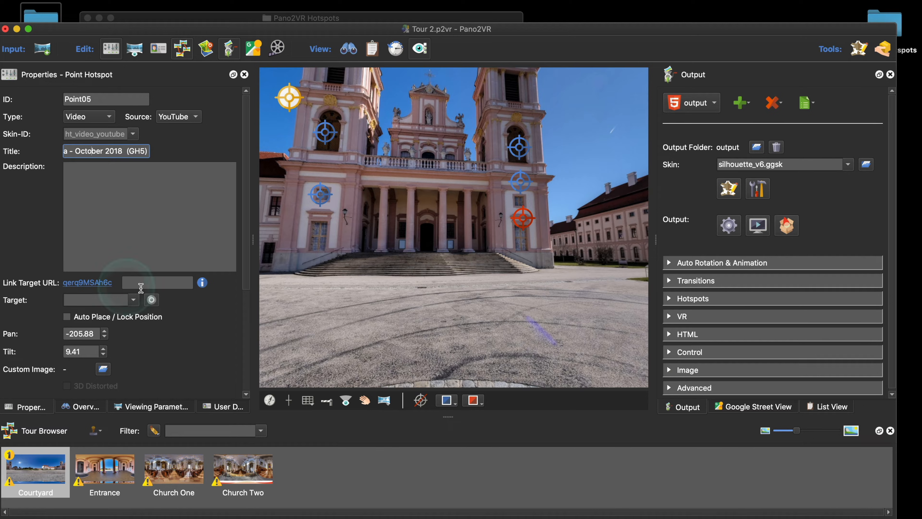
Step: Regenerate the output, test the YouTube hotspot in the browser, and close the video and the browser window
left_click(729, 226)
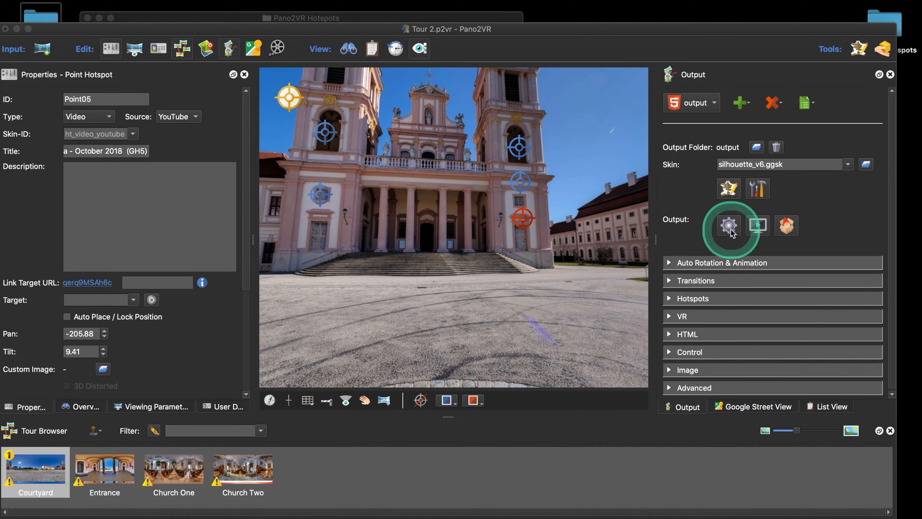
left_click(525, 293)
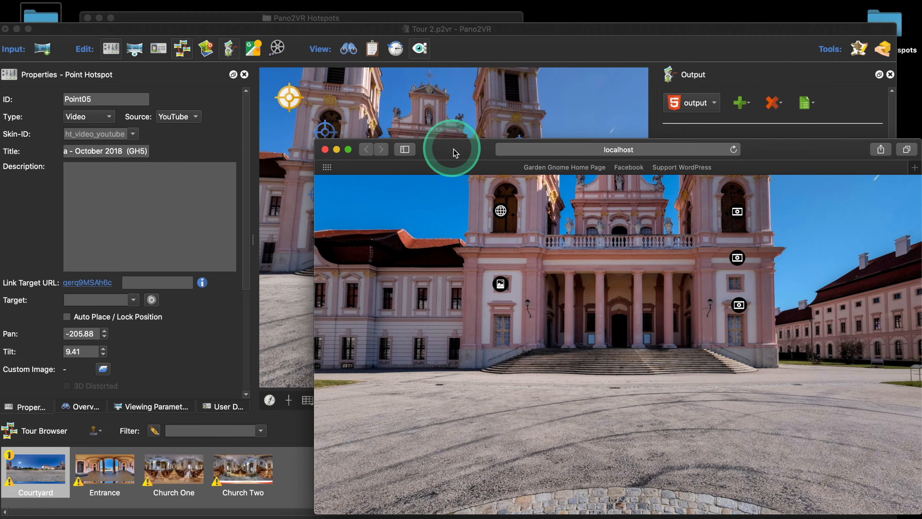
left_click_drag(454, 153, 385, 62)
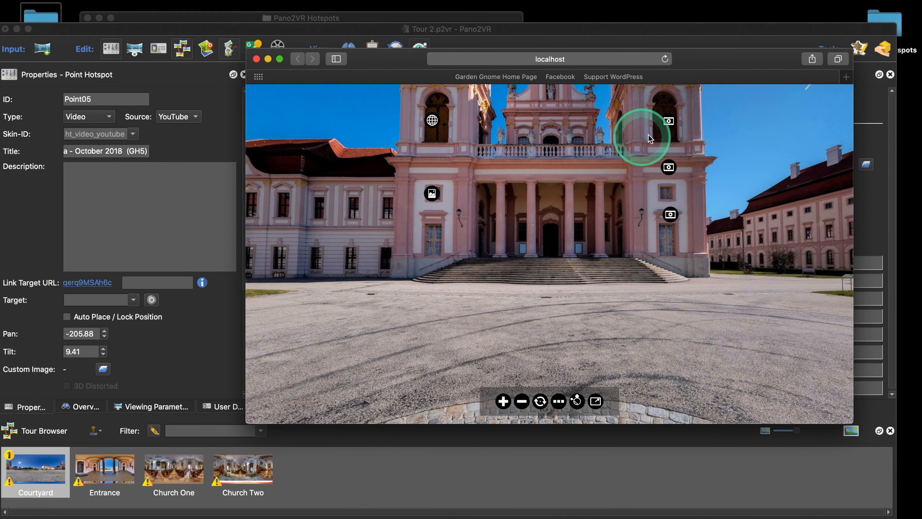
left_click(671, 215)
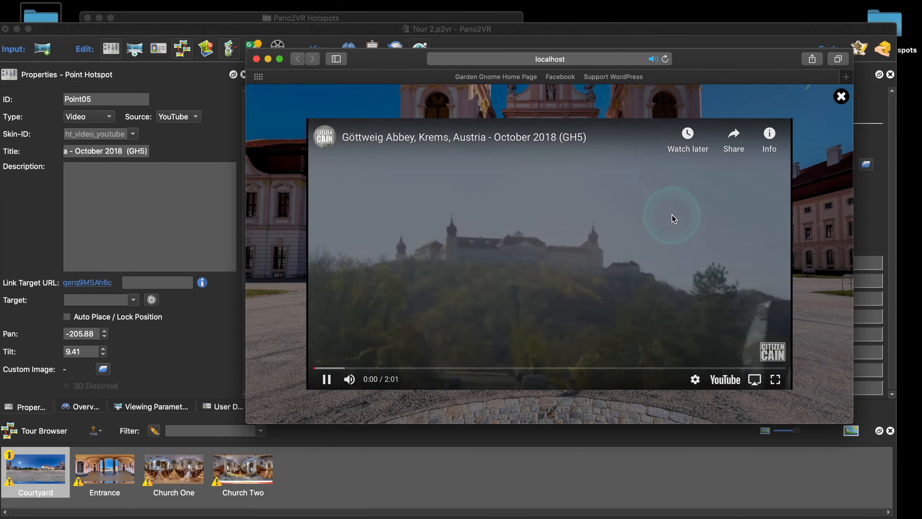
left_click(841, 96)
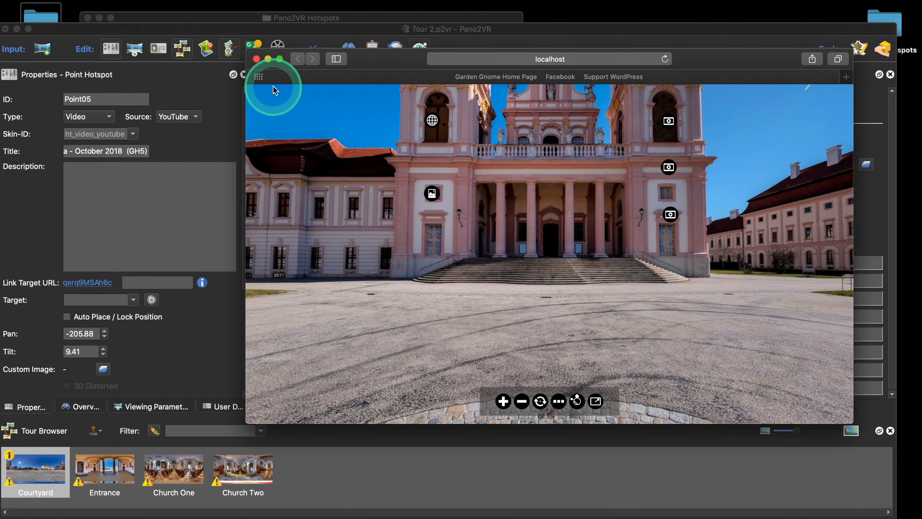
left_click(257, 61)
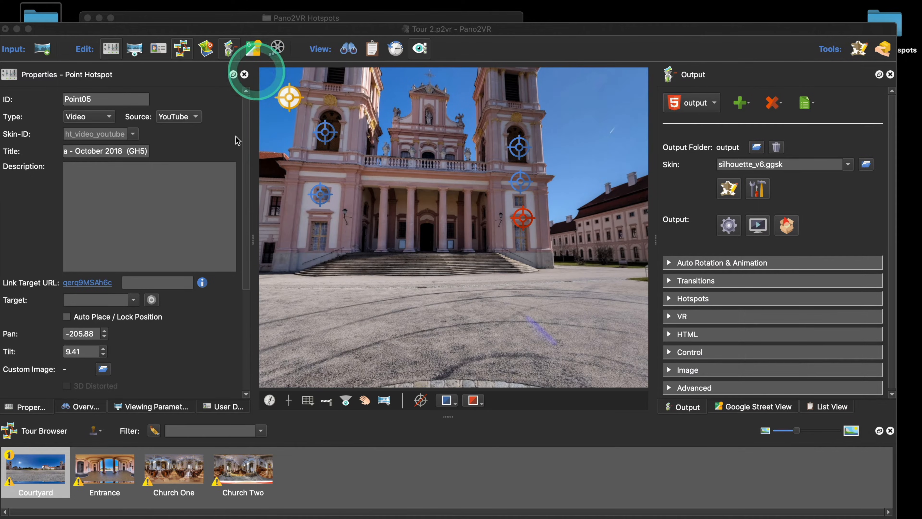
Step: Open the YouTube page from the hotspot's linked video ID qerq9MSAh6c and pause the video
left_click(99, 284)
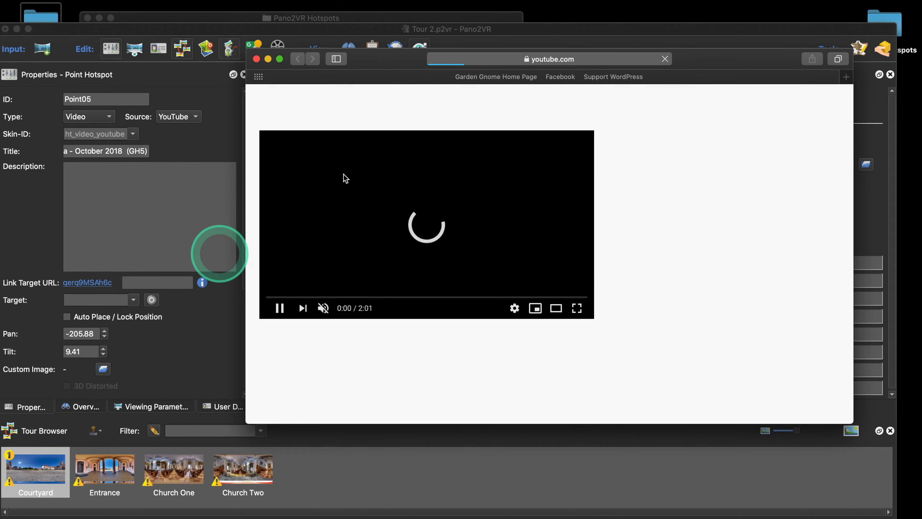
left_click_drag(395, 67, 436, 67)
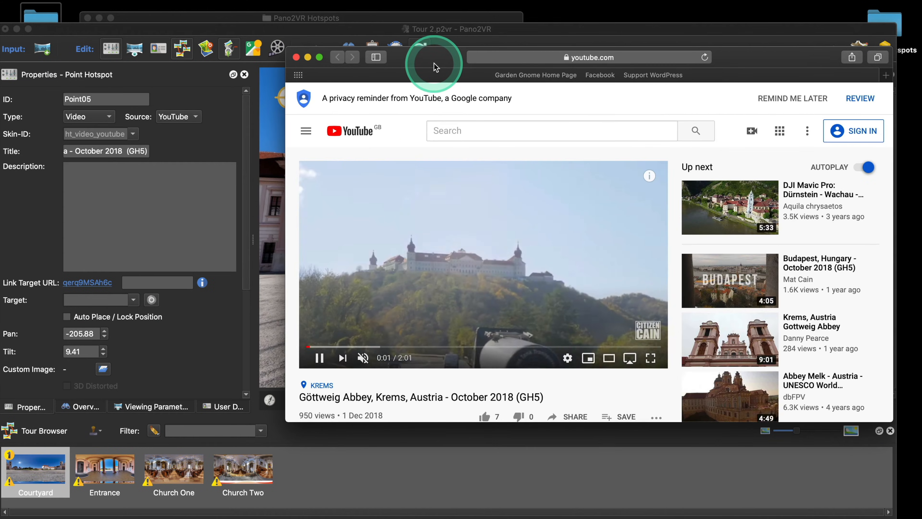
left_click(493, 288)
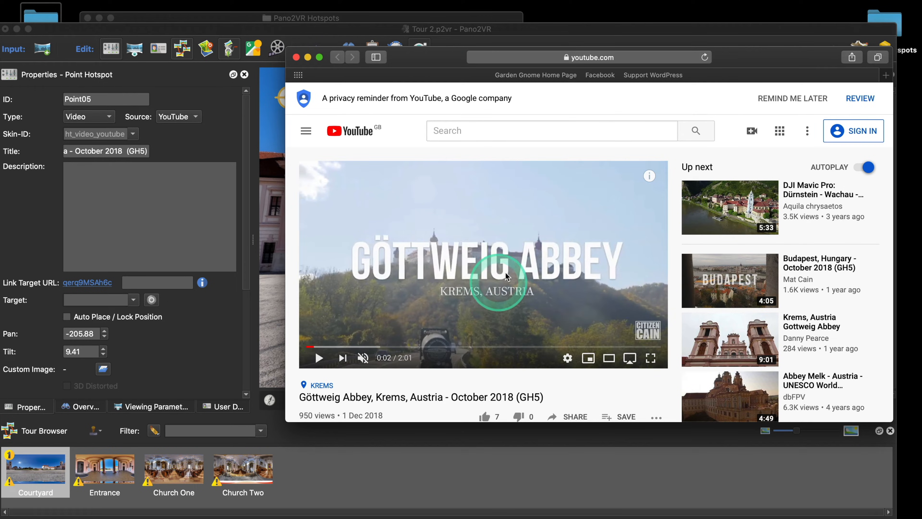
Step: Copy the full web address of the YouTube video and close its browser window
left_click(585, 58)
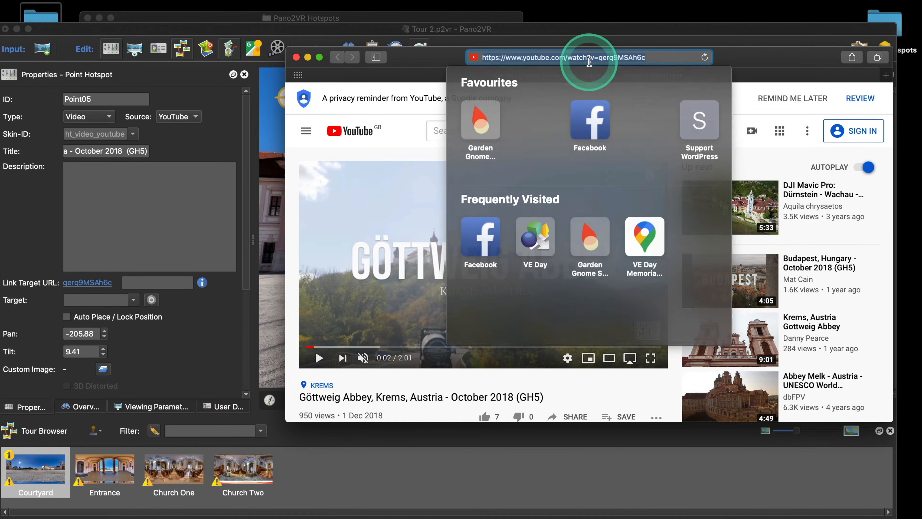
right_click(585, 57)
left_click(606, 84)
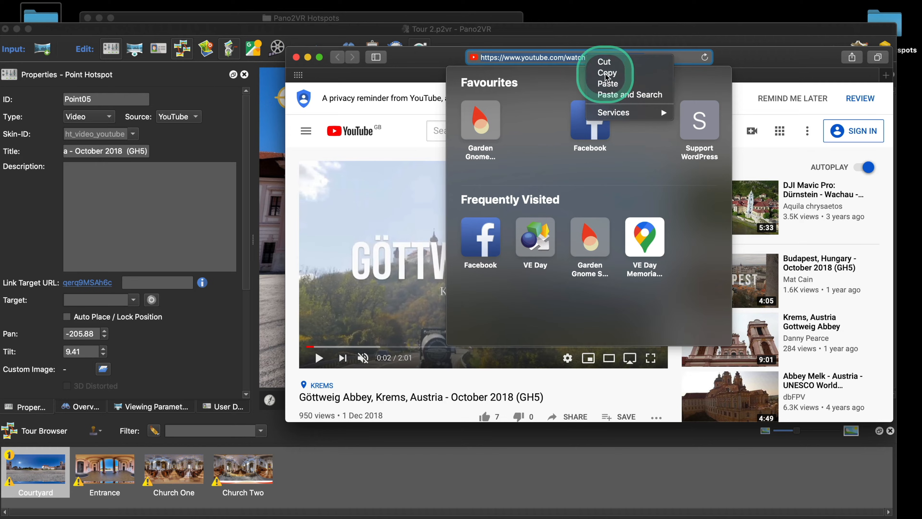
left_click(297, 58)
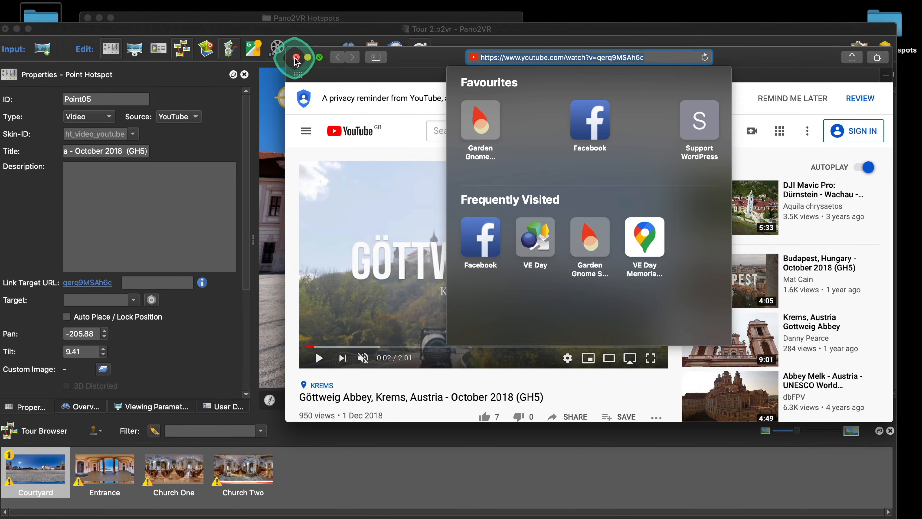
Step: Add a hotspot at the church entrance, about pan -189.07, tilt 4.99, as a YouTube video linked to the copied address
left_click(428, 317)
double_click(461, 235)
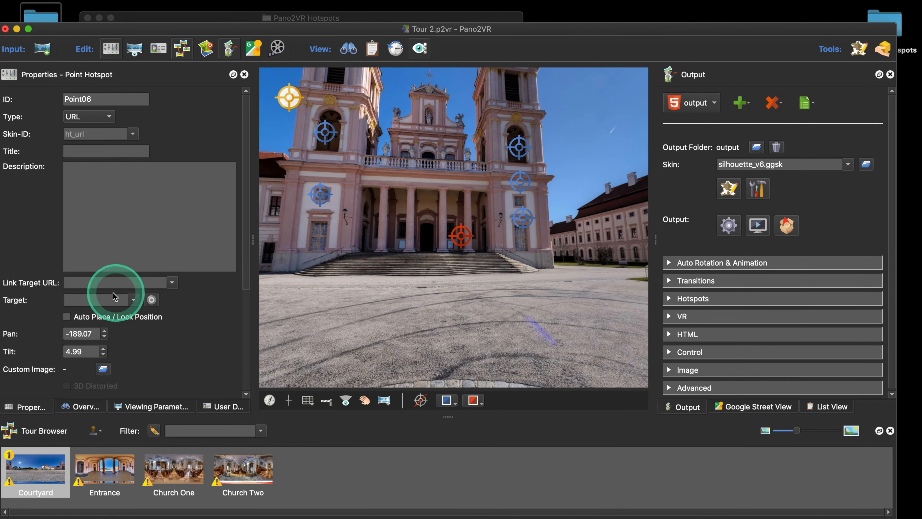
left_click(106, 115)
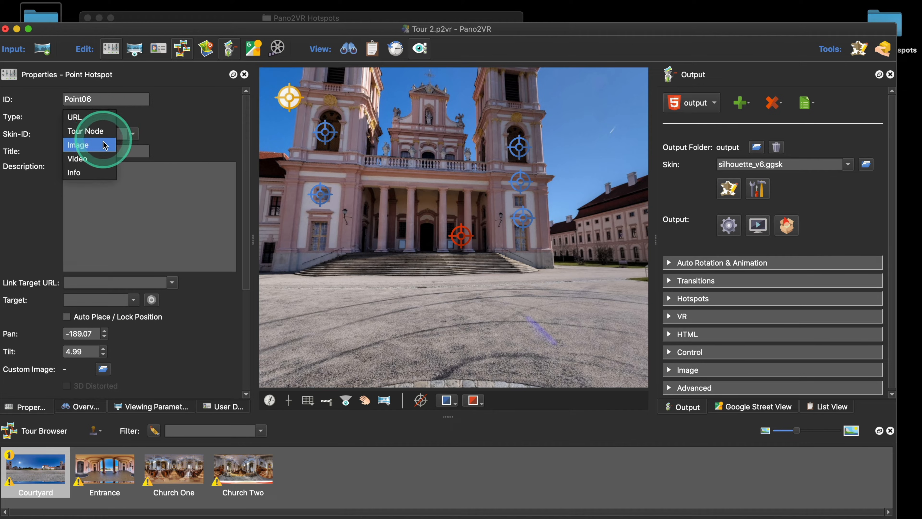
left_click(109, 160)
left_click(186, 125)
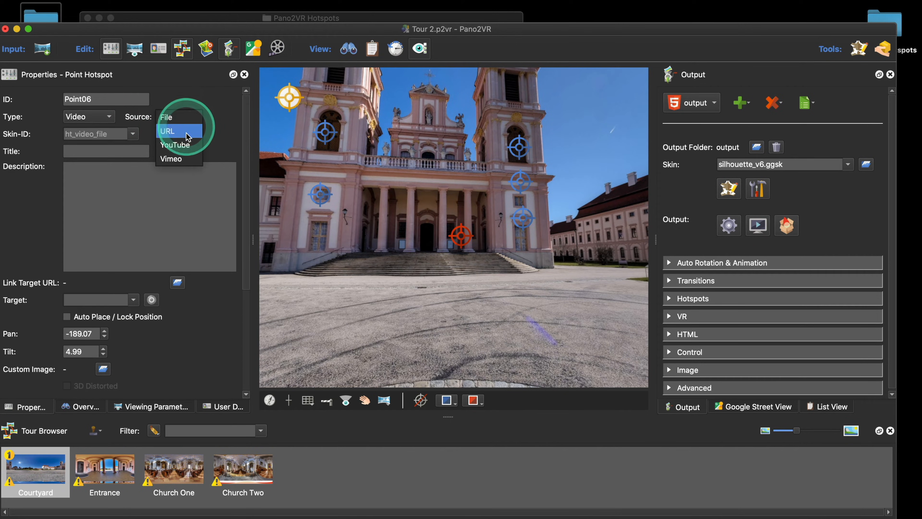
left_click(182, 138)
left_click(95, 293)
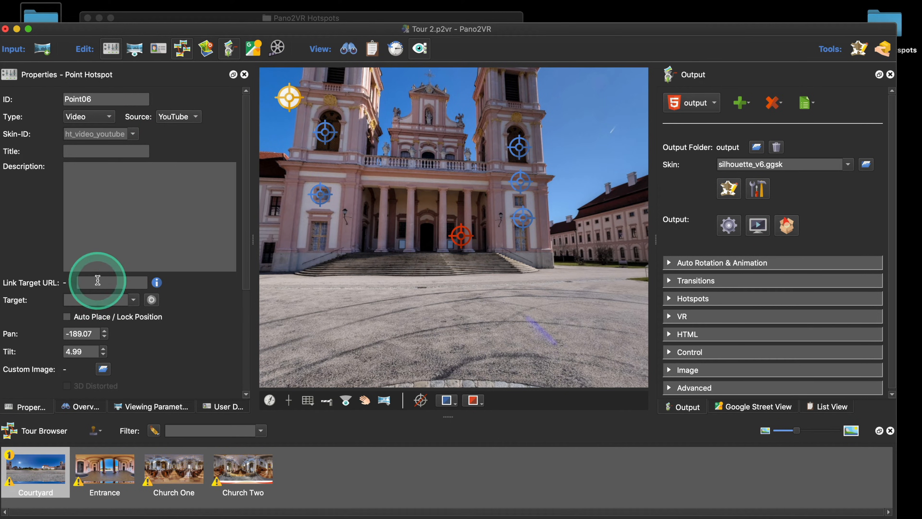
key("super+v")
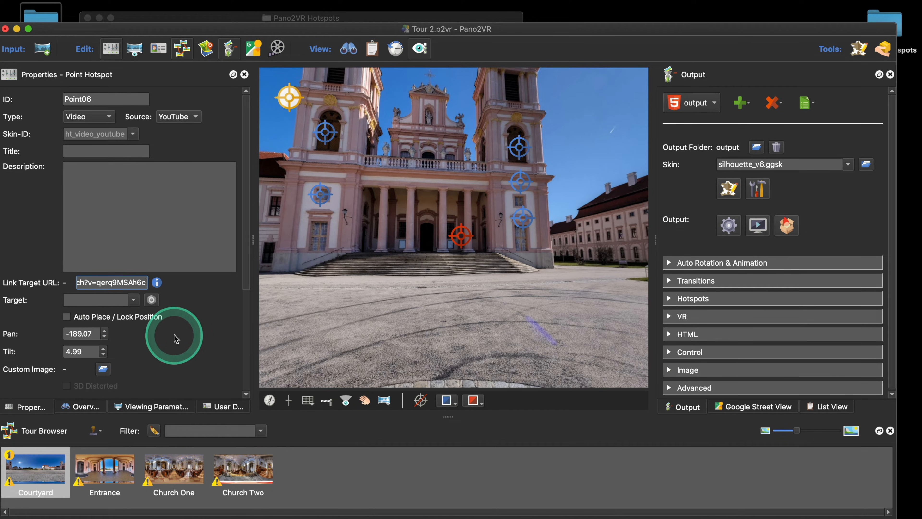
key("Return")
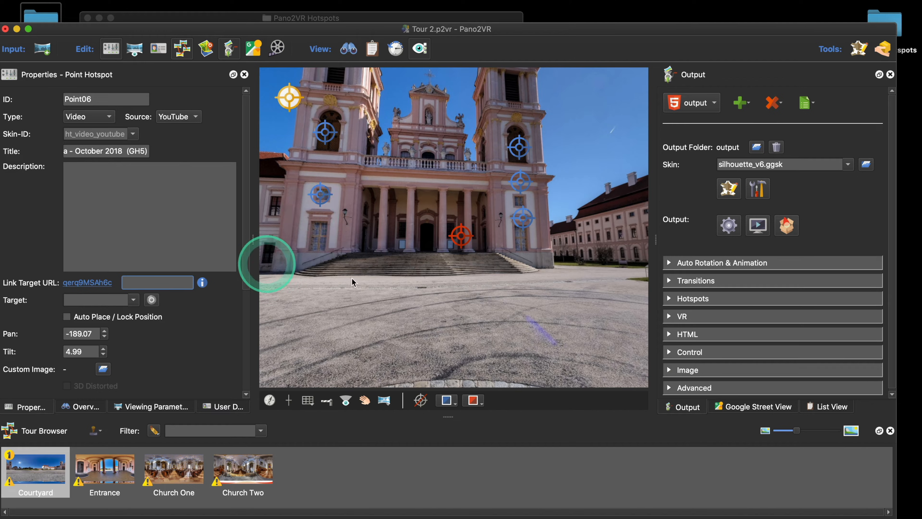
Step: Delete the YouTube hotspot at the church entrance
left_click(469, 247)
key("BackSpace")
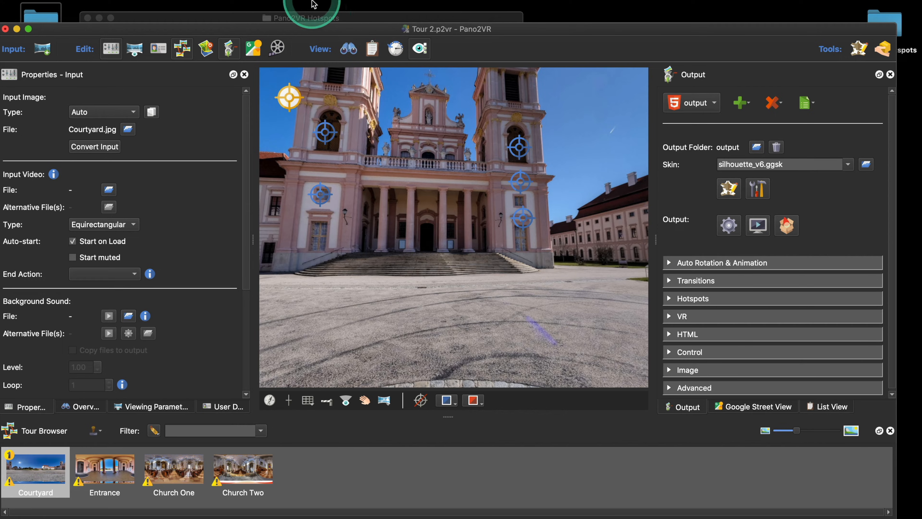
Step: Open the online video tutorials and go to the About Hotspots tutorial in the Hotspots section
left_click(326, 7)
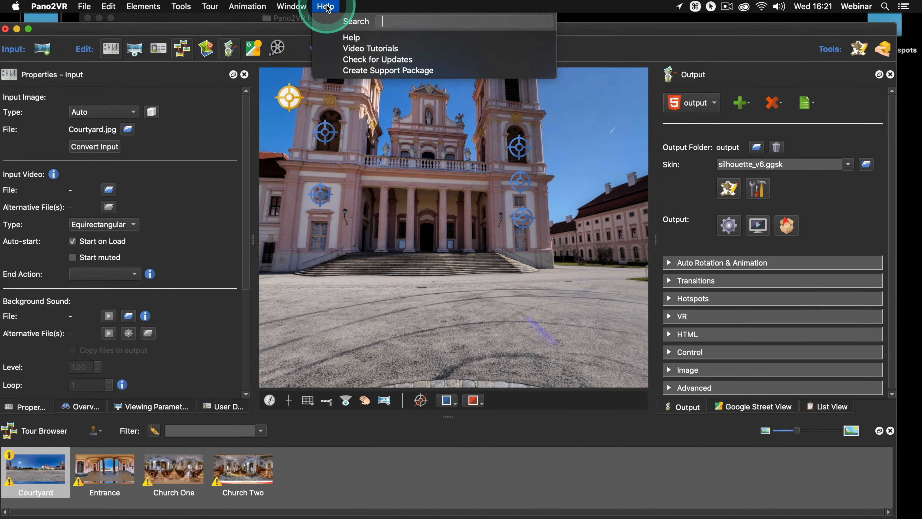
left_click(370, 49)
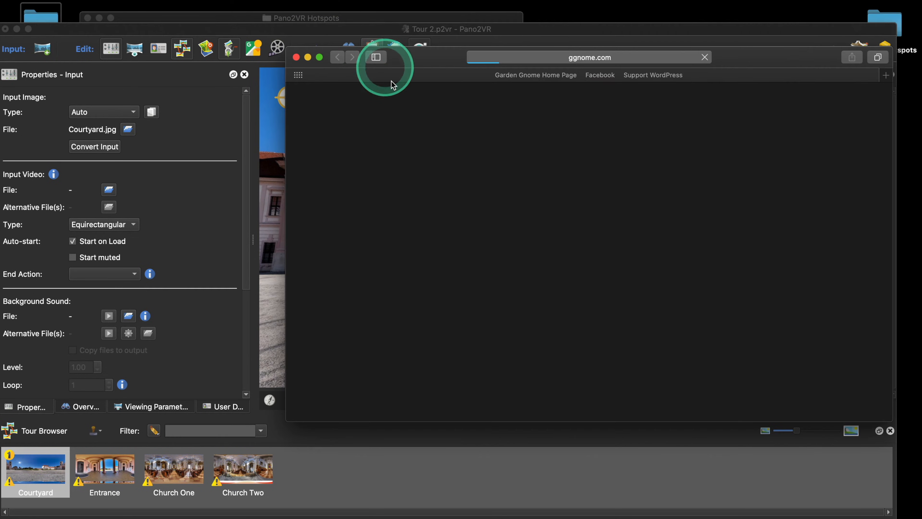
scroll(534, 269, "down", 10)
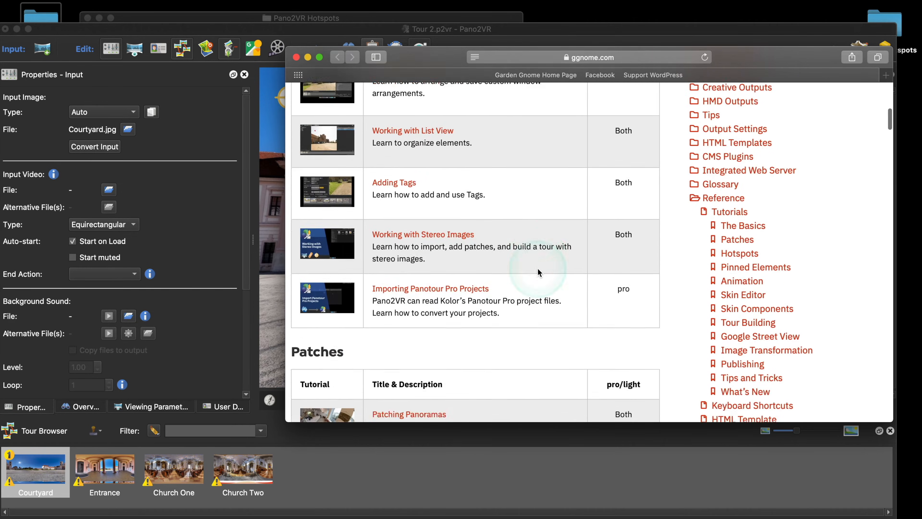
scroll(538, 272, "down", 12)
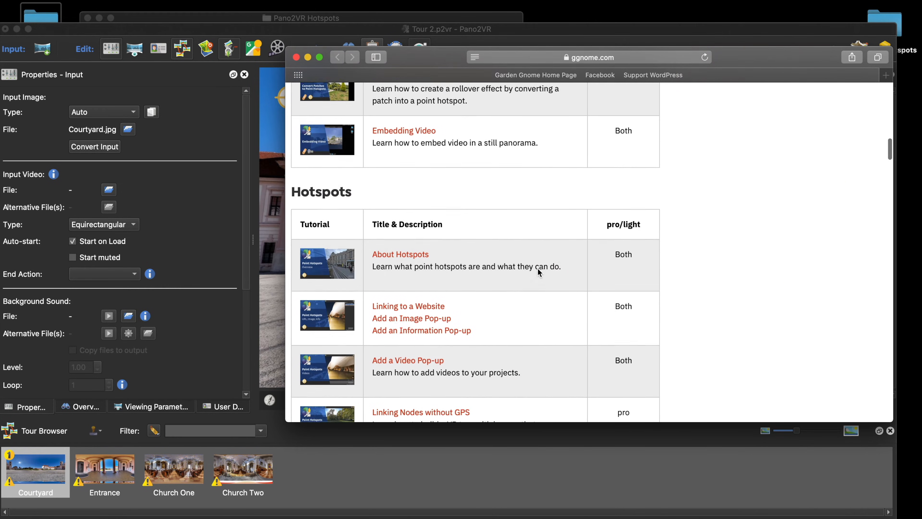
left_click(406, 256)
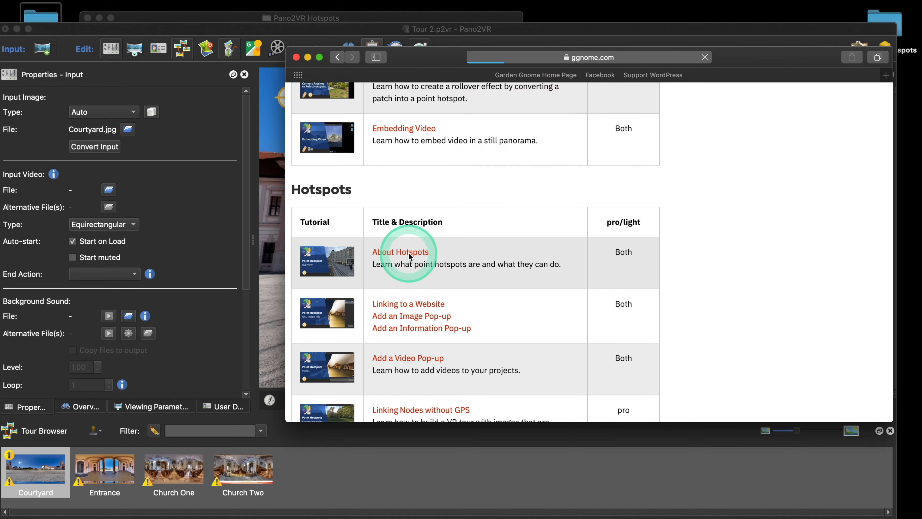
left_click_drag(444, 61, 349, 15)
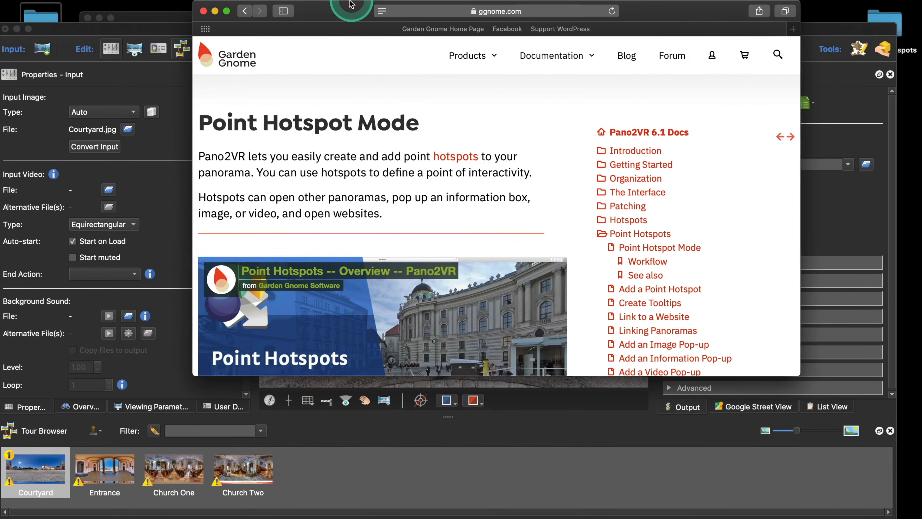
scroll(492, 314, "down", 5)
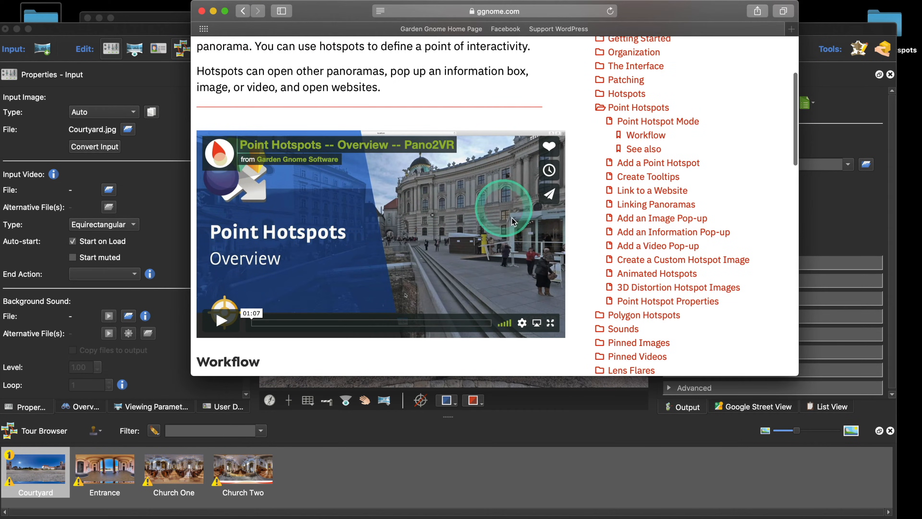
left_click(550, 195)
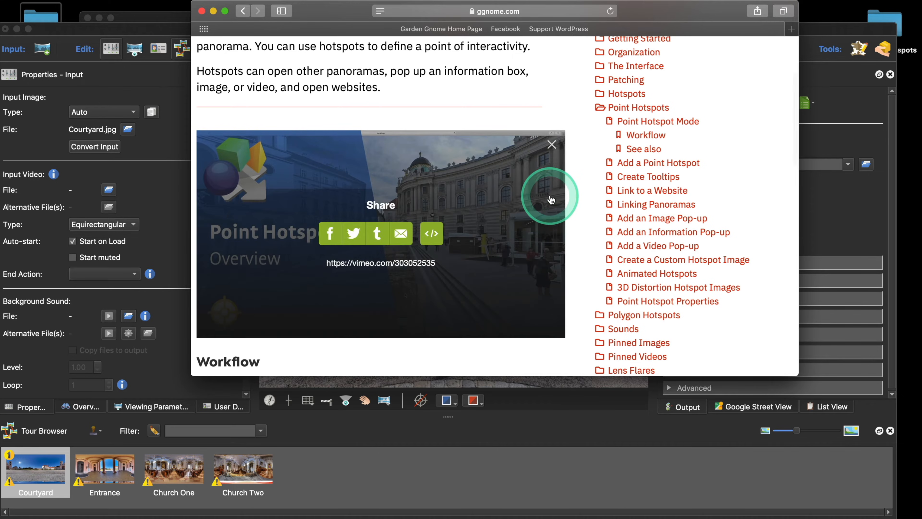
left_click_drag(409, 268, 628, 16)
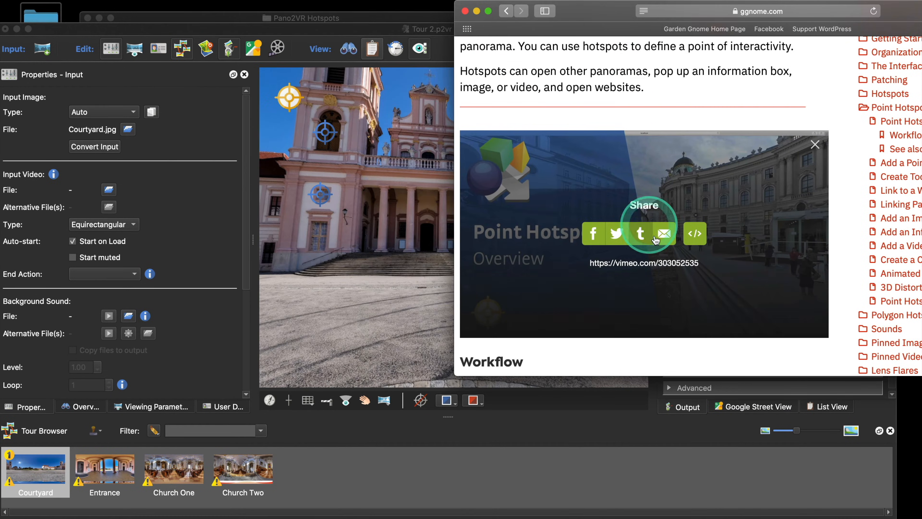
left_click_drag(657, 268, 318, 241)
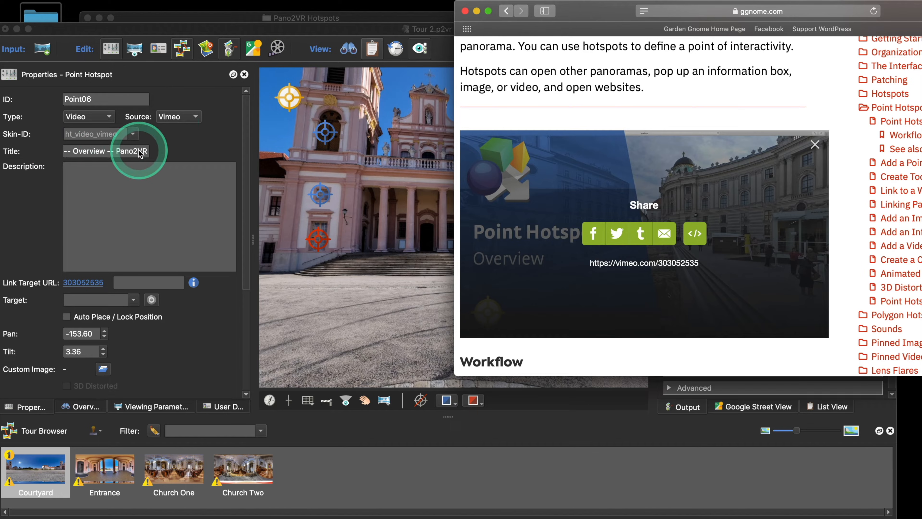
left_click(464, 11)
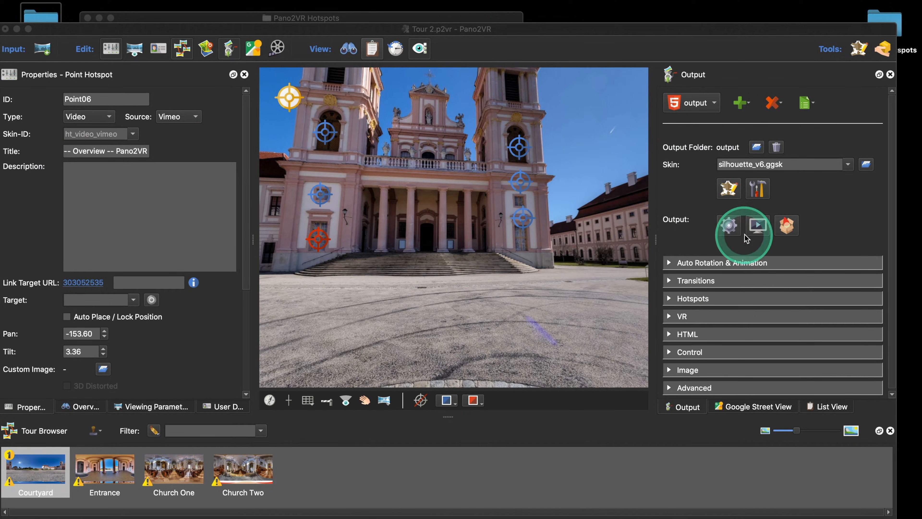
Step: Regenerate the output, test the Vimeo hotspot with its sound muted, and close the video and the browser window
left_click(729, 225)
left_click(526, 292)
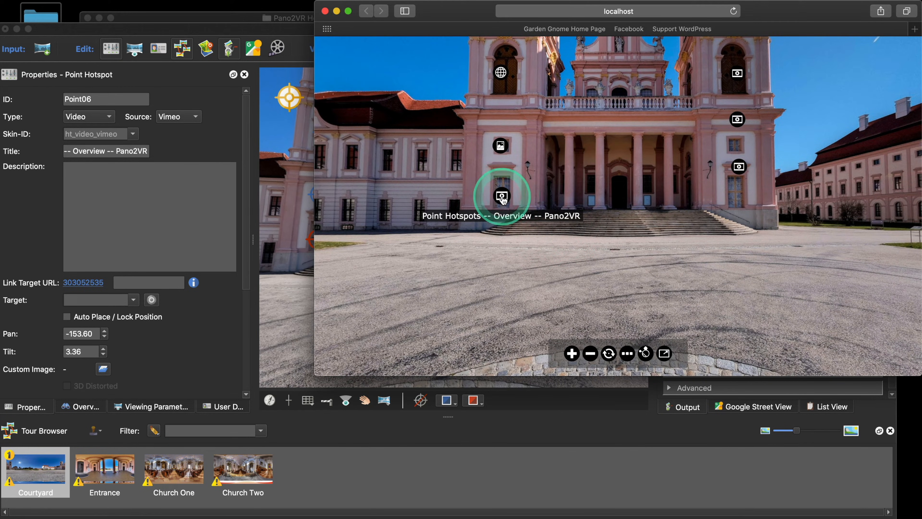
left_click(502, 197)
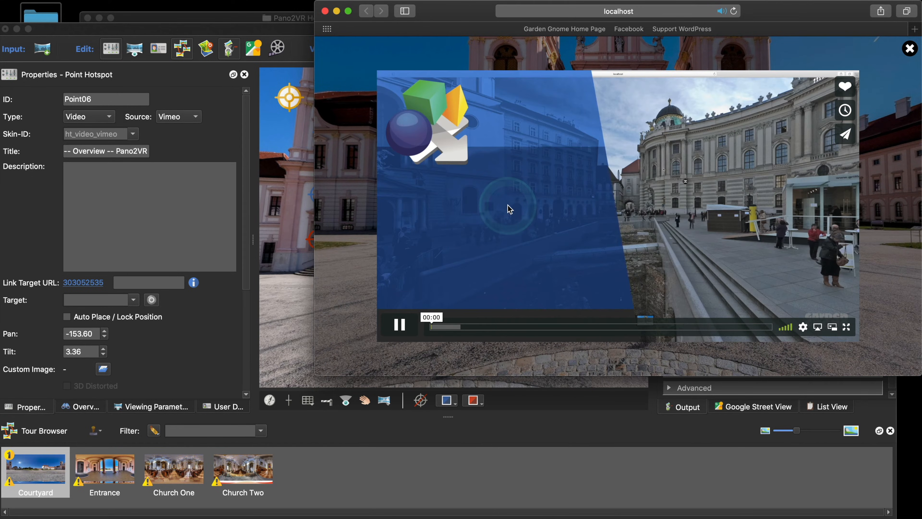
left_click(786, 329)
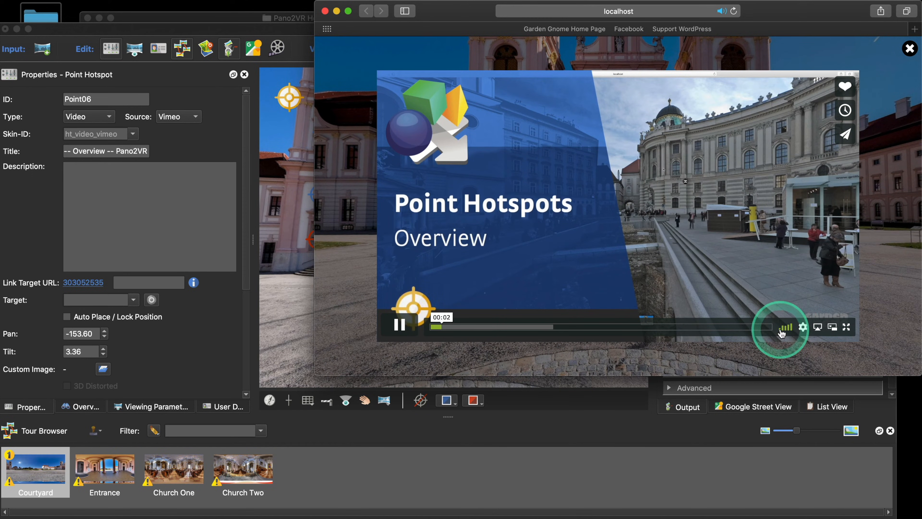
left_click(894, 115)
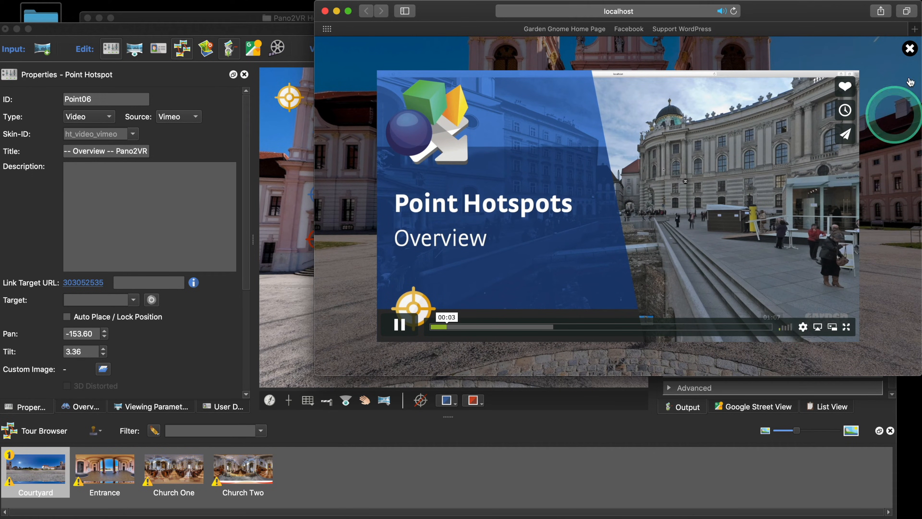
left_click(908, 49)
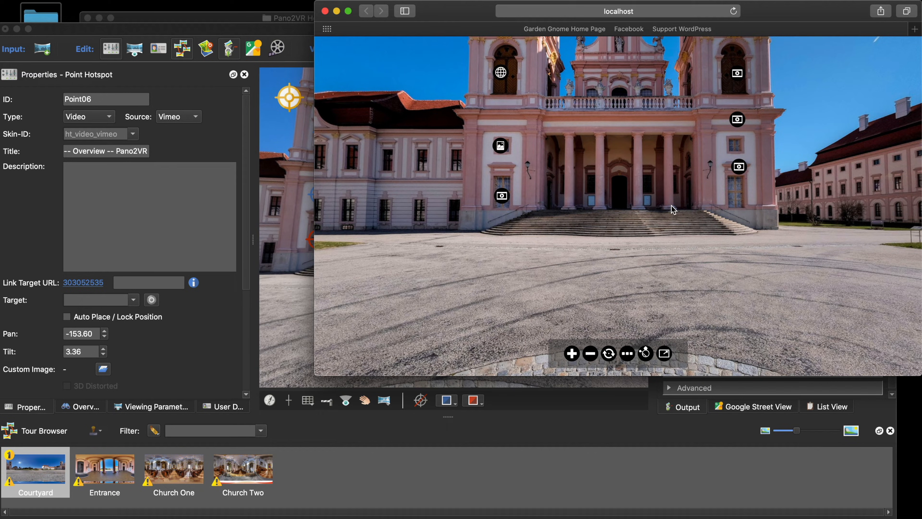
left_click_drag(825, 14, 684, 71)
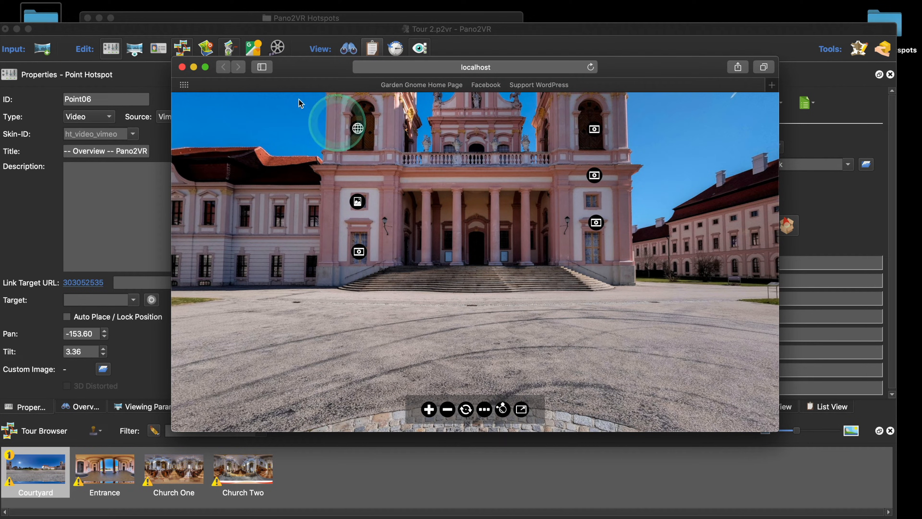
left_click(182, 67)
Step: Review the link and target properties of the Webpage, Church image and Vimeo hotspots
left_click(318, 121)
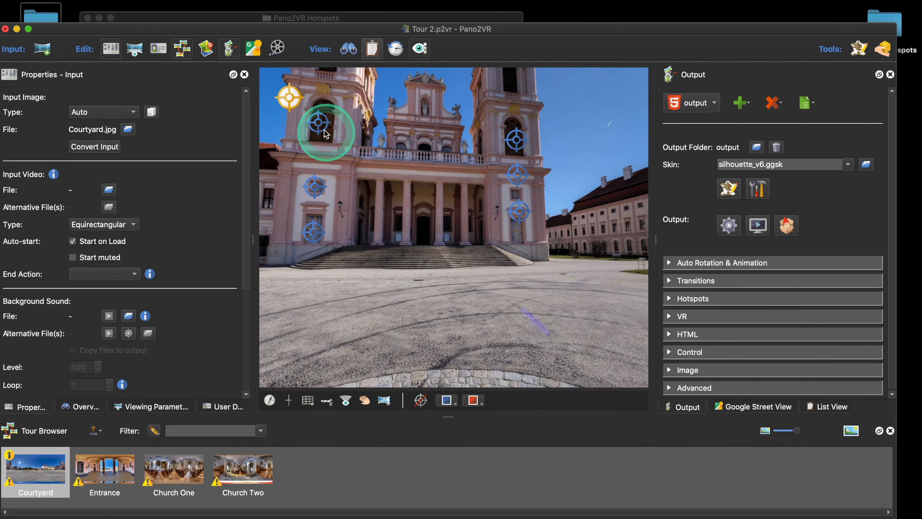
left_click(245, 243)
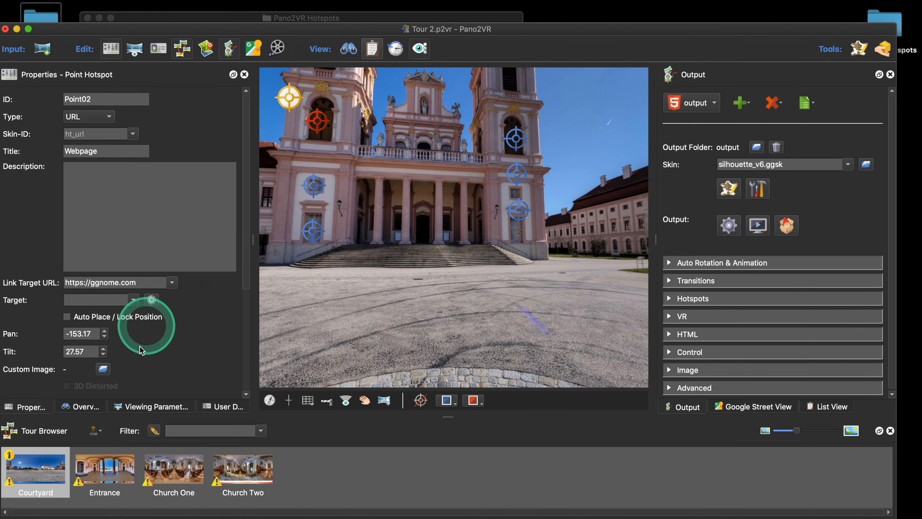
left_click_drag(503, 250, 364, 187)
left_click(349, 203)
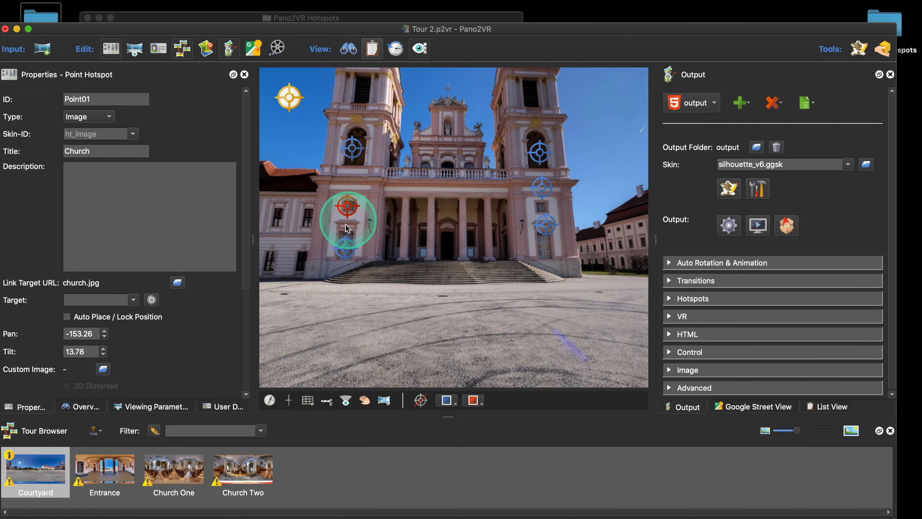
left_click(346, 247)
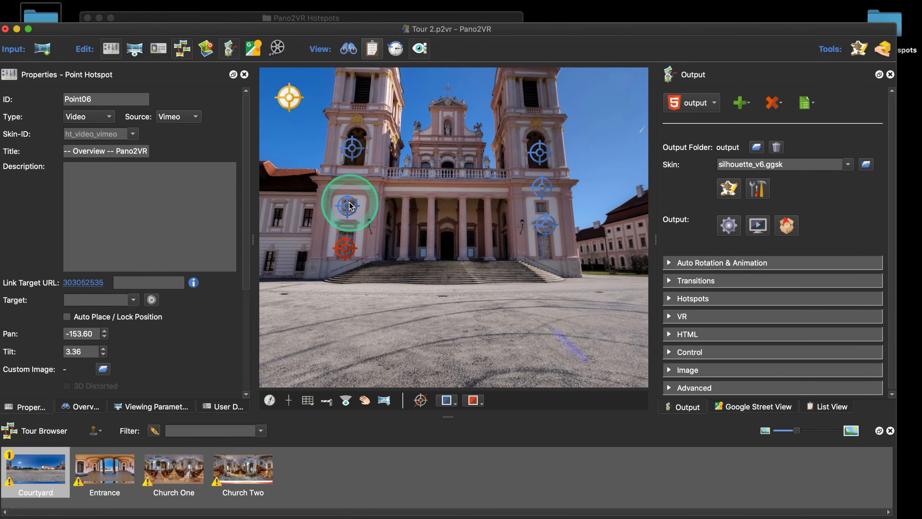
left_click(347, 206)
Step: Set the Webpage hotspot's link target to _self and regenerate the output, overwriting pano.xml
left_click(351, 148)
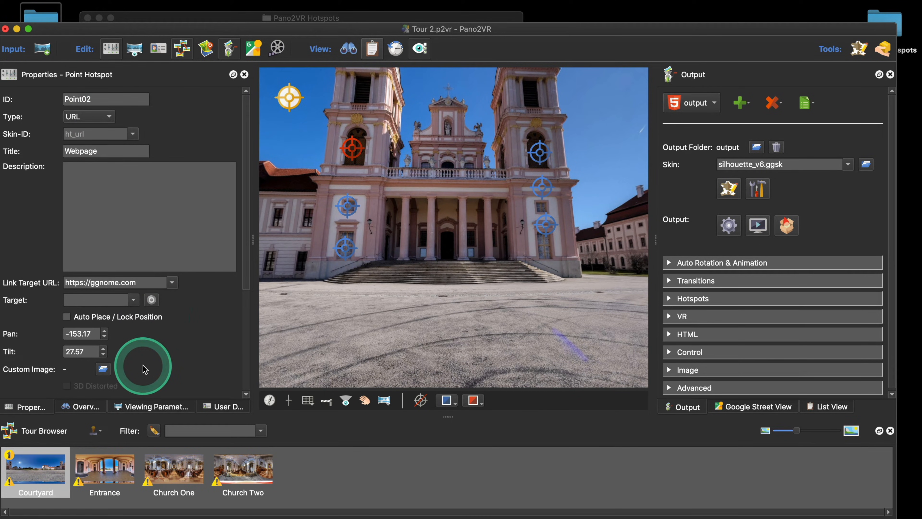
left_click(131, 301)
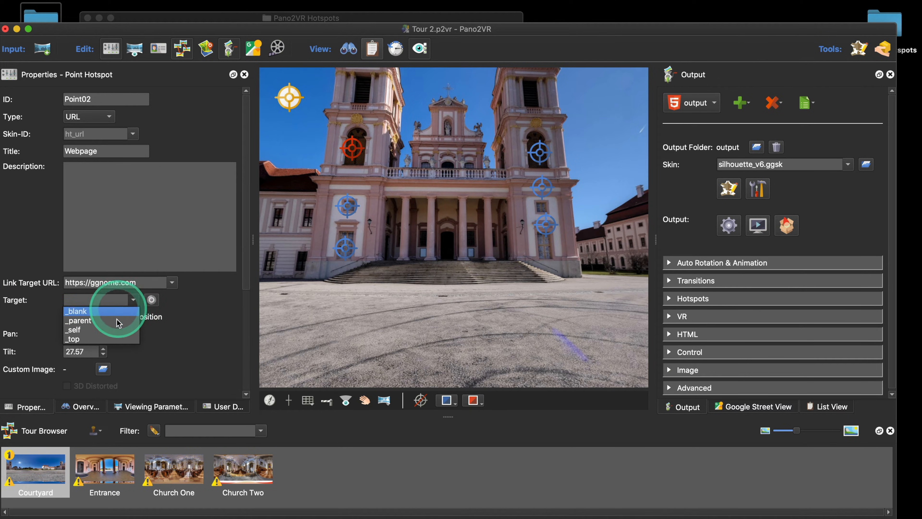
left_click(120, 329)
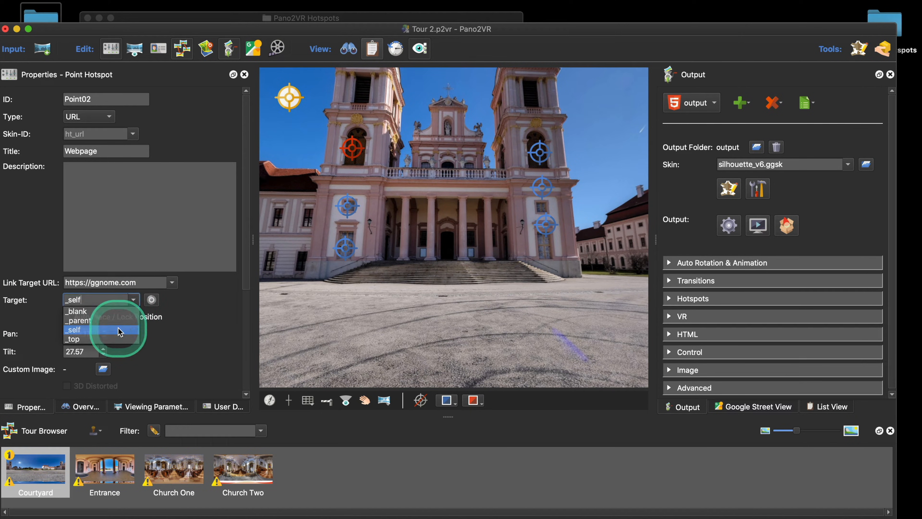
left_click(728, 226)
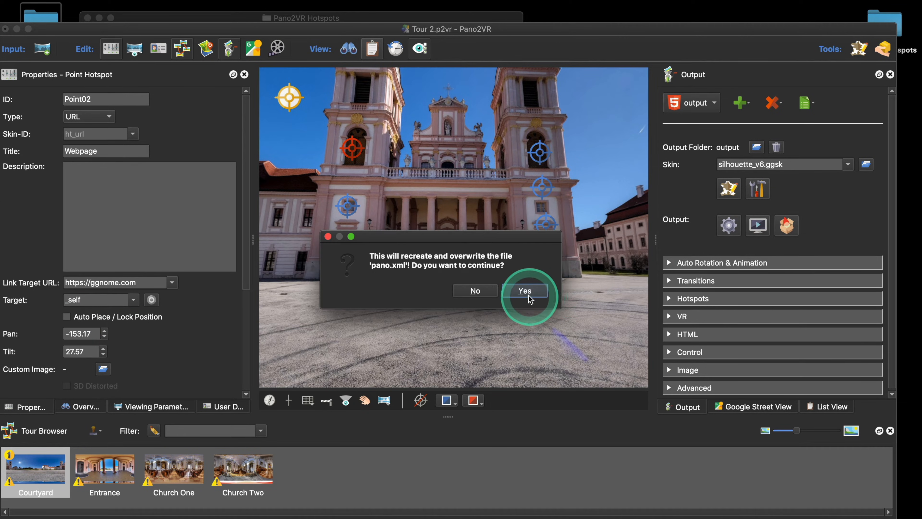
left_click(529, 294)
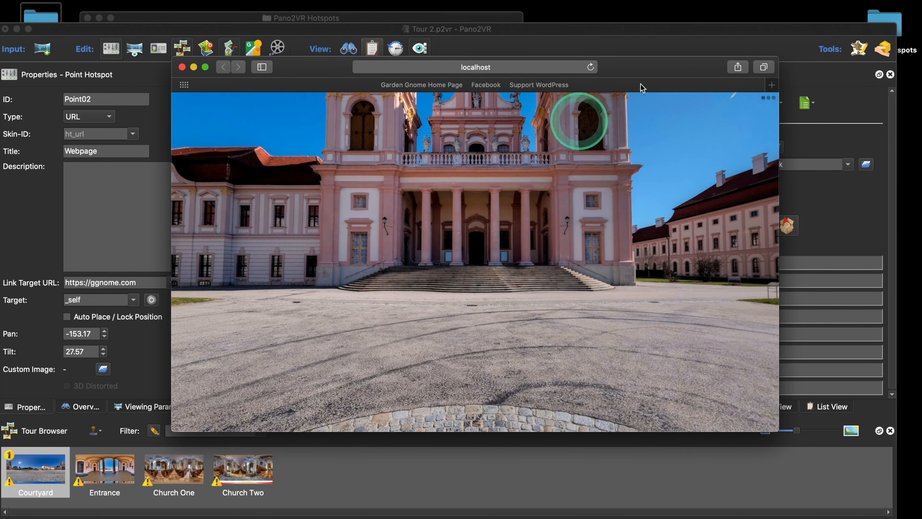
Step: Test the Webpage hotspot in the generated tour, close its web page overlay, and close the browser window
left_click_drag(651, 71, 636, 65)
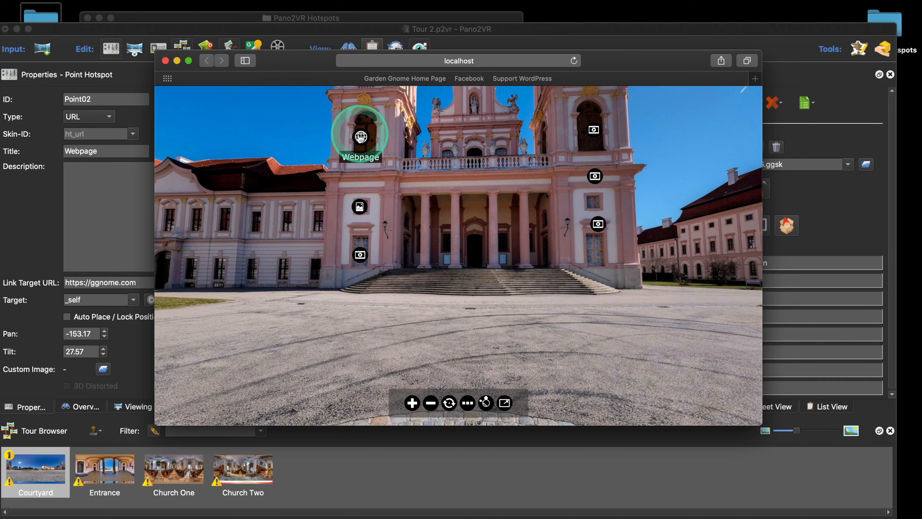
mouse_move(361, 139)
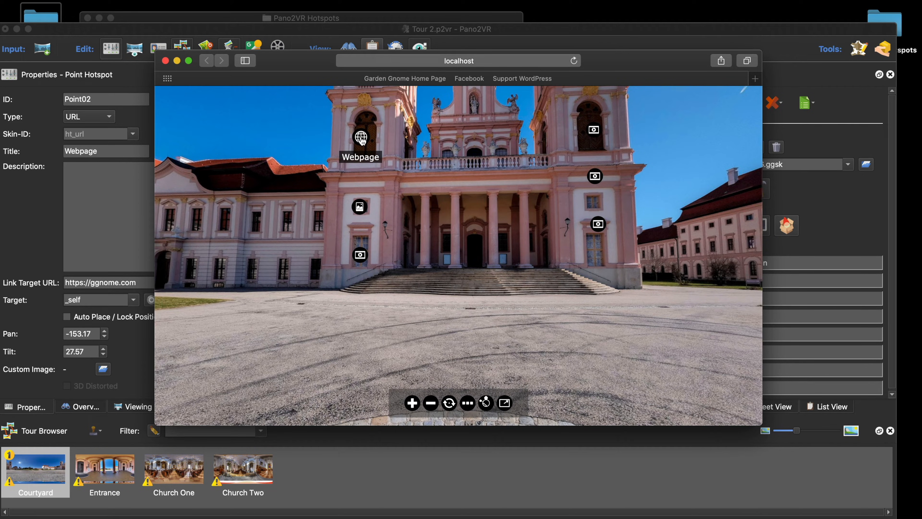
left_click(362, 139)
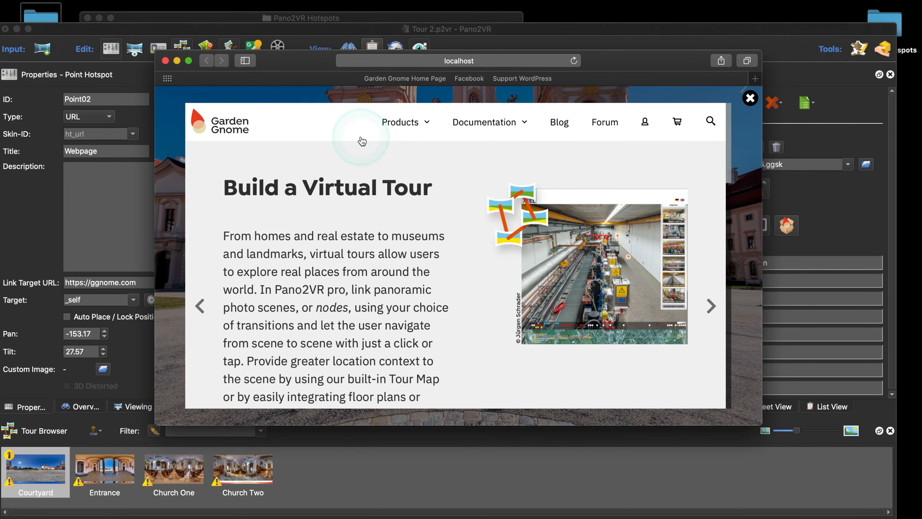
scroll(370, 192, "down", 2)
scroll(727, 135, "up", 2)
left_click(750, 98)
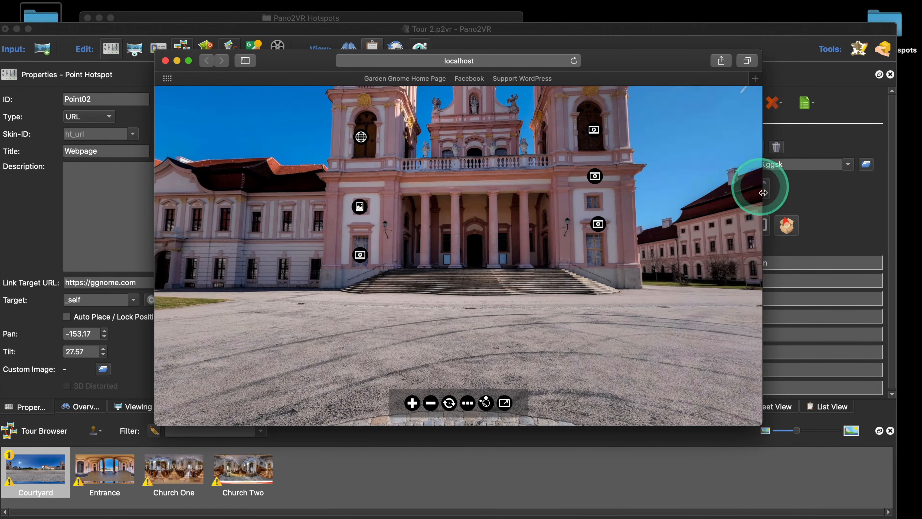
left_click(164, 60)
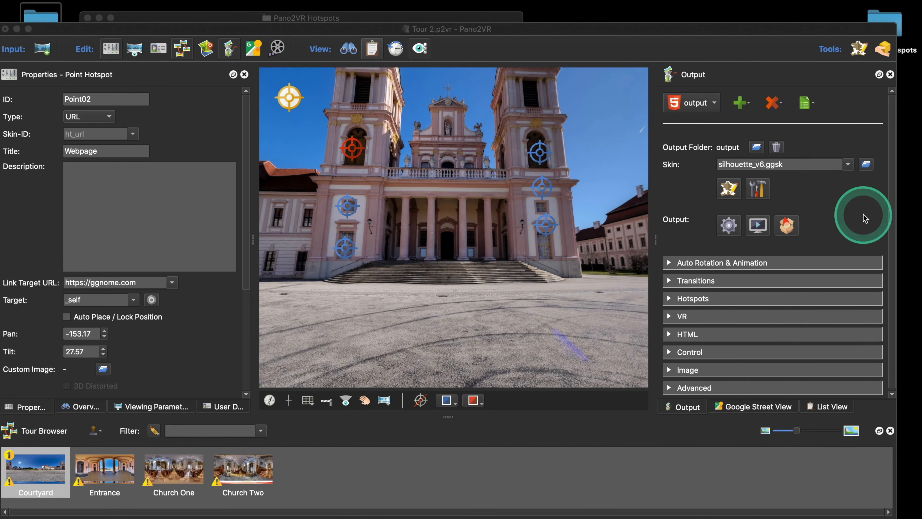
Step: Disable opening URL hotspots in an iframe in the skin configuration, and test the Webpage hotspot in the regenerated output
left_click(758, 188)
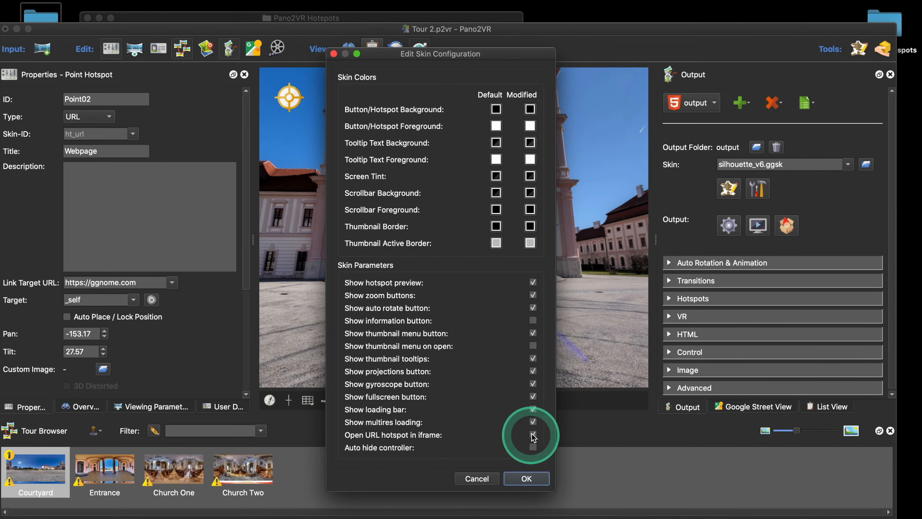
left_click(526, 479)
left_click(729, 226)
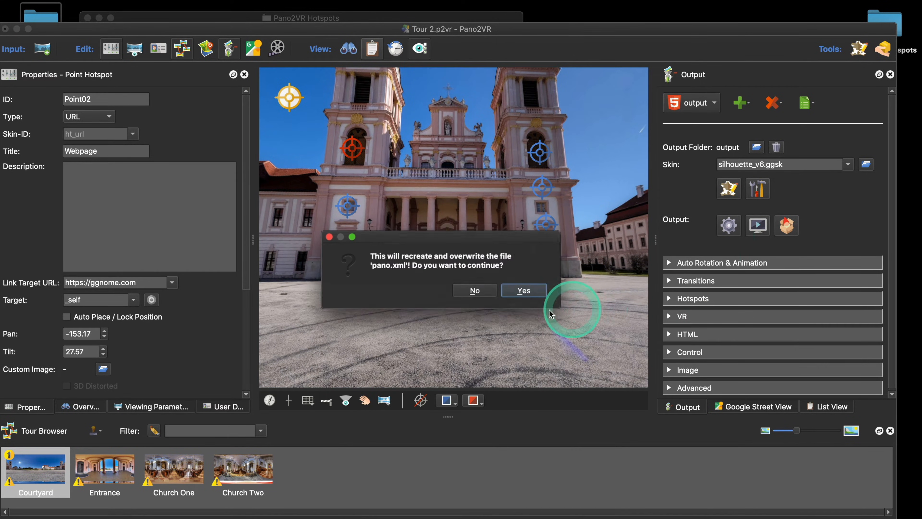
left_click(523, 291)
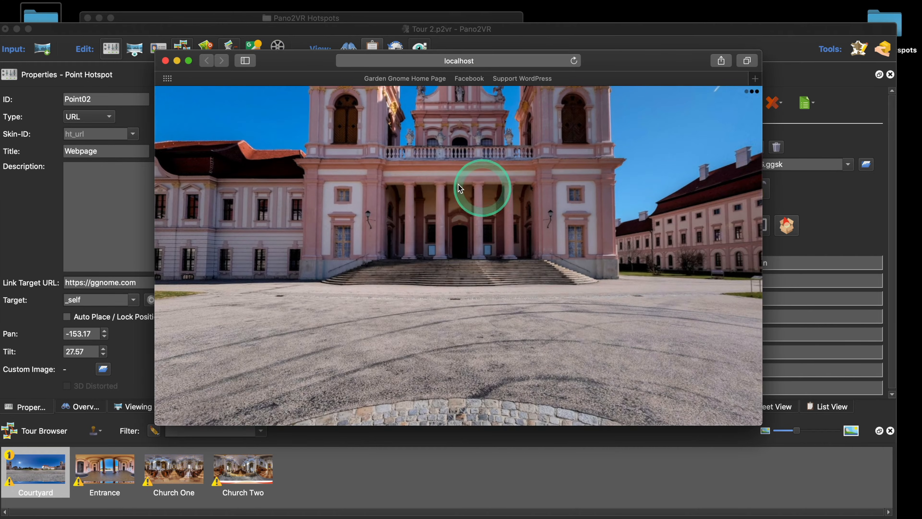
left_click_drag(385, 173, 429, 227)
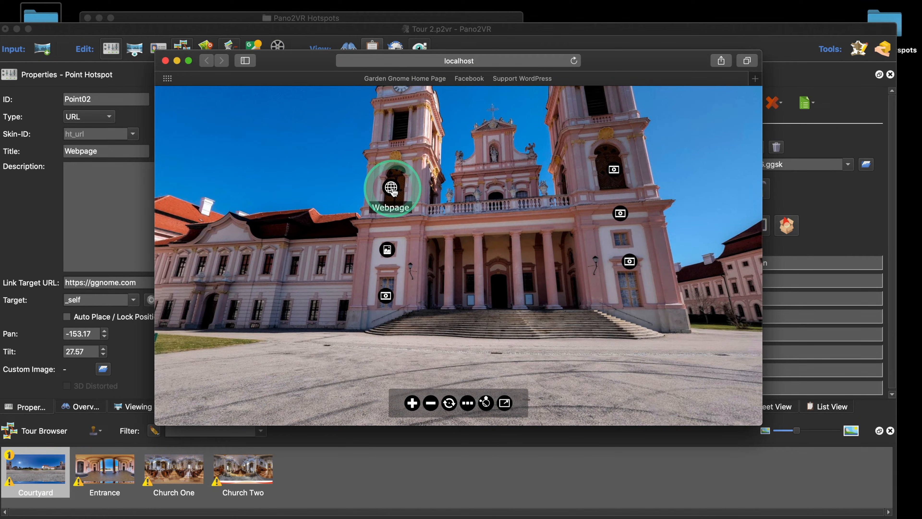
left_click(391, 188)
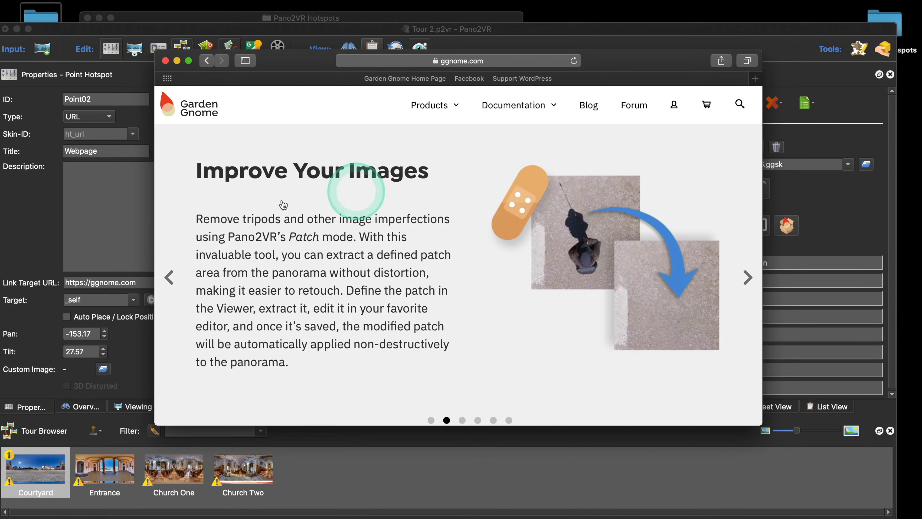
Step: Set the Webpage hotspot's link target to _blank and regenerate the output
left_click(125, 300)
left_click(123, 311)
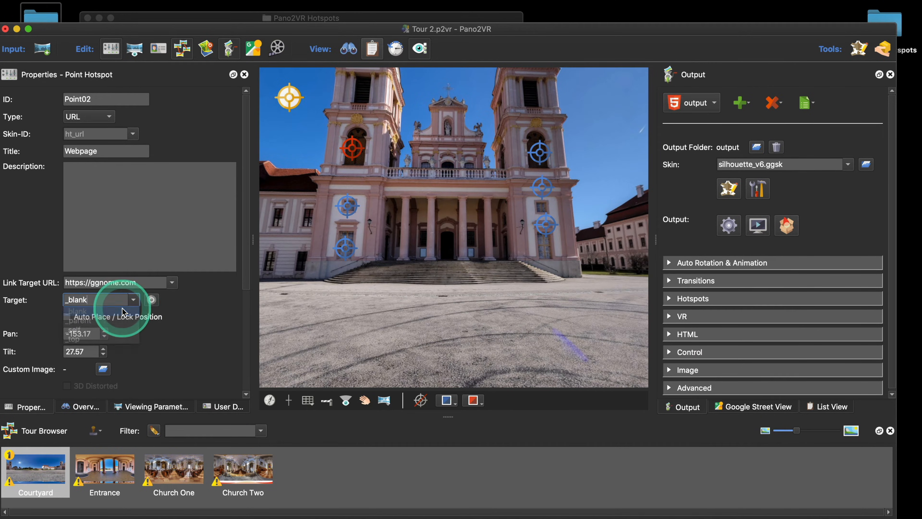
left_click(728, 225)
left_click(523, 290)
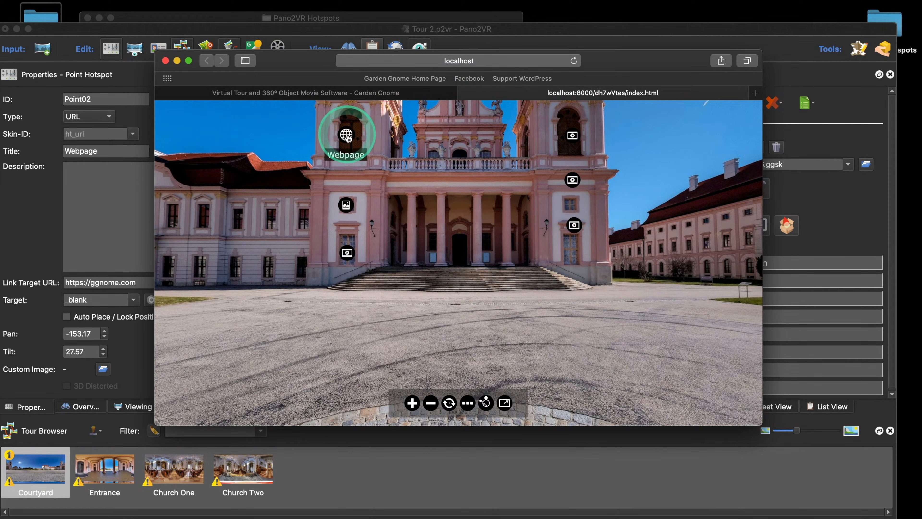
Step: Test the Webpage hotspot in the browser, compare the tour and website tabs, and close the website tab and browser window
left_click(346, 135)
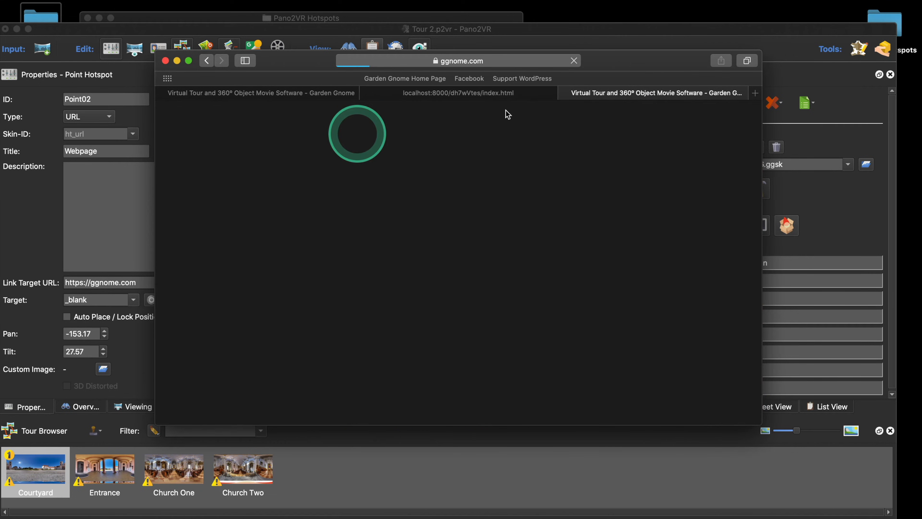
left_click(523, 95)
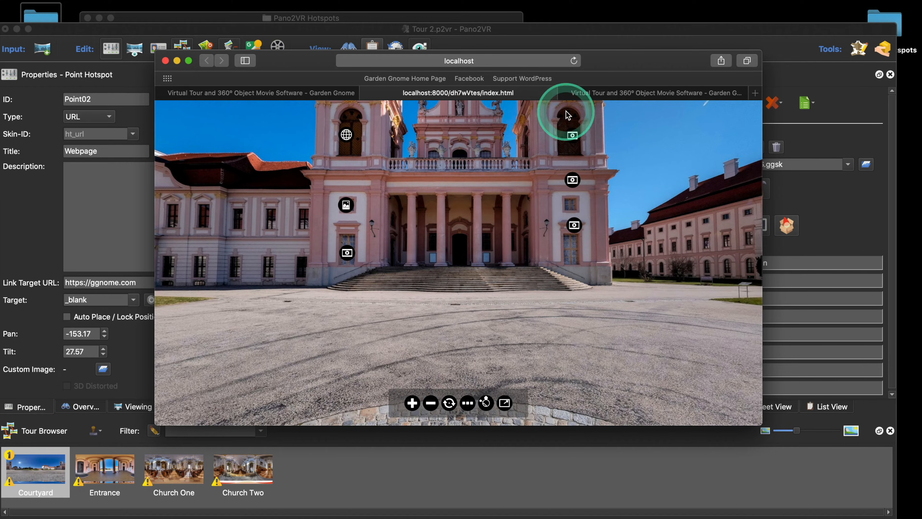
left_click(619, 95)
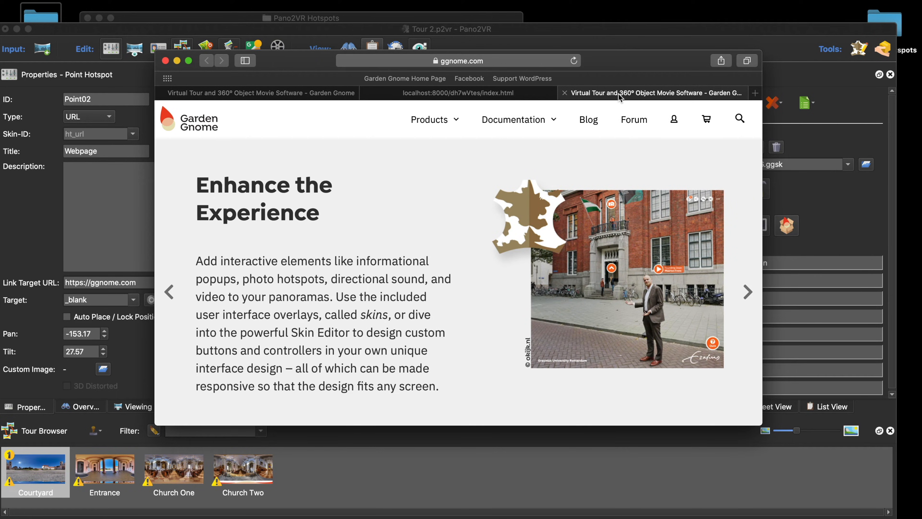
left_click(565, 92)
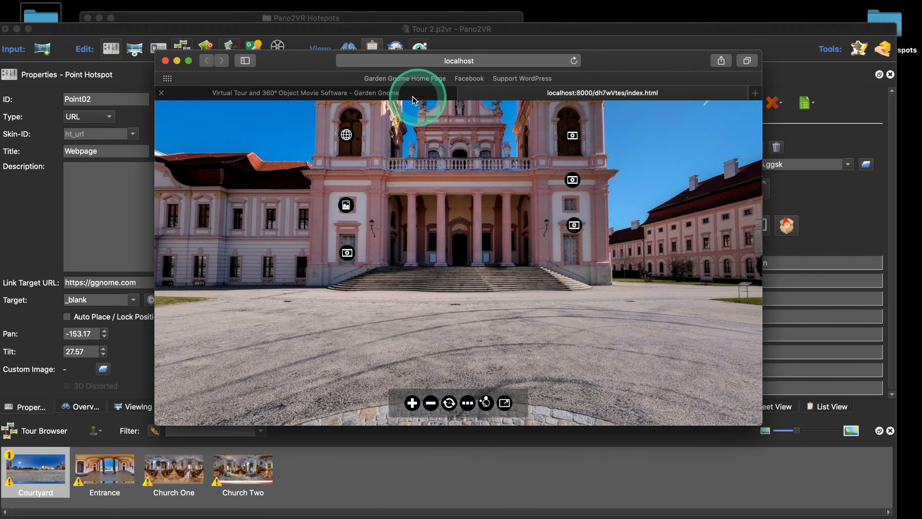
left_click(463, 94)
left_click(165, 61)
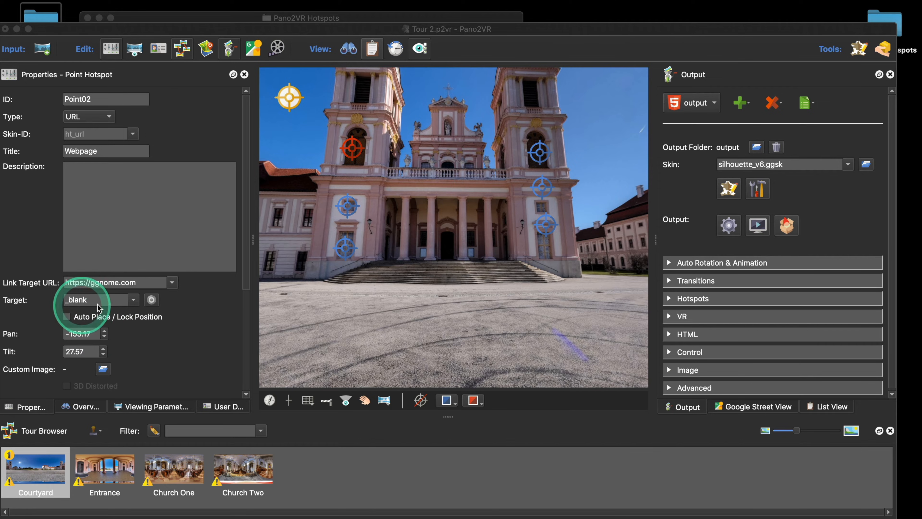
Step: Set the Webpage hotspot's link target back to _self
left_click(133, 300)
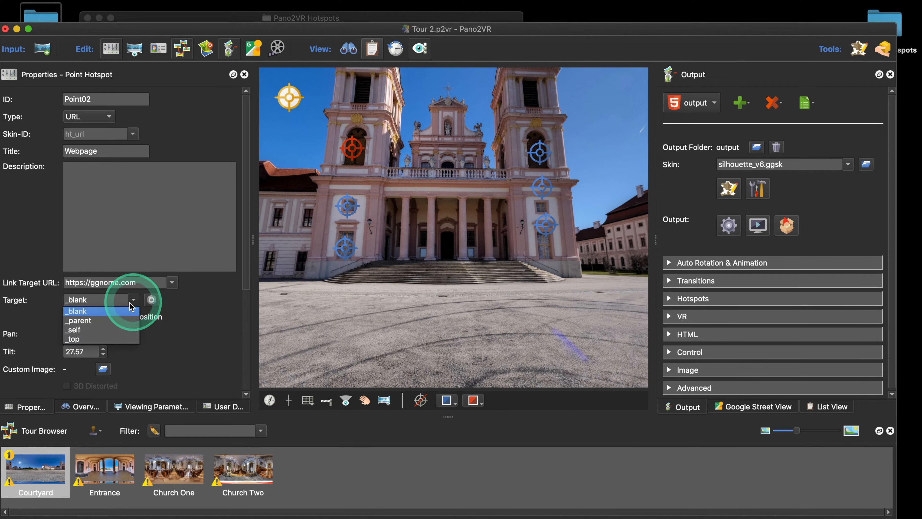
left_click(123, 330)
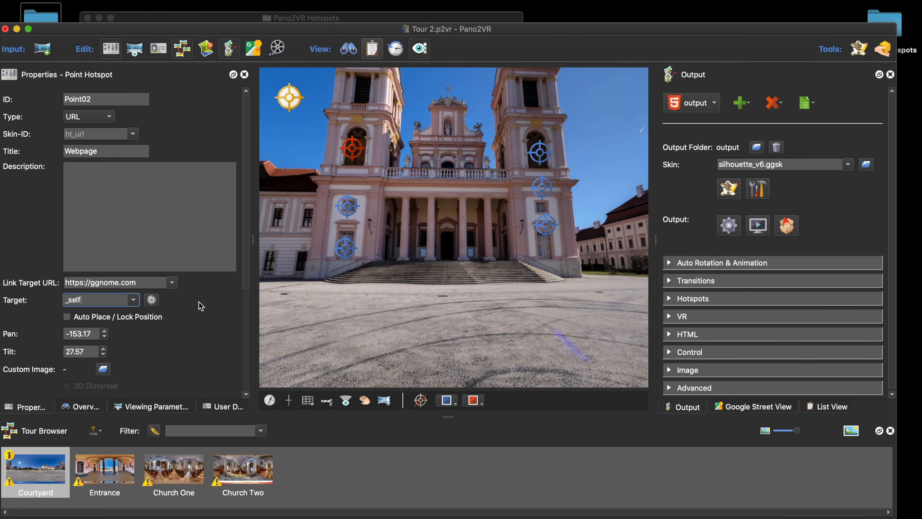
left_click(818, 244)
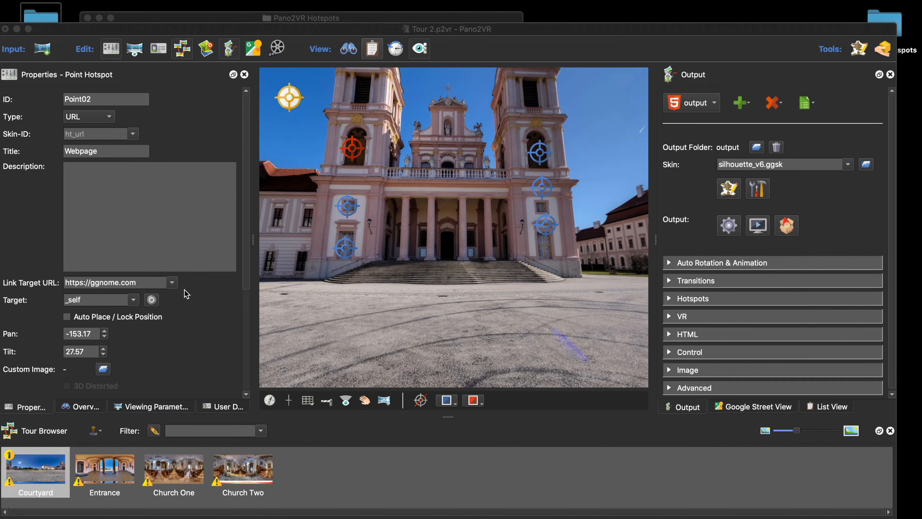
Step: Examine the Advanced output settings down to the Assets list of files or folders, and collapse the section
scroll(773, 292, "down", 1)
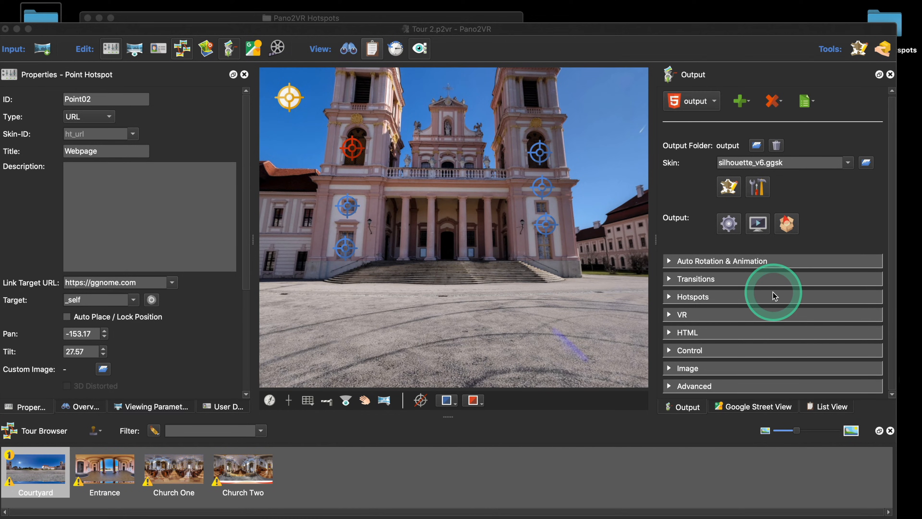
left_click(669, 388)
scroll(741, 346, "down", 10)
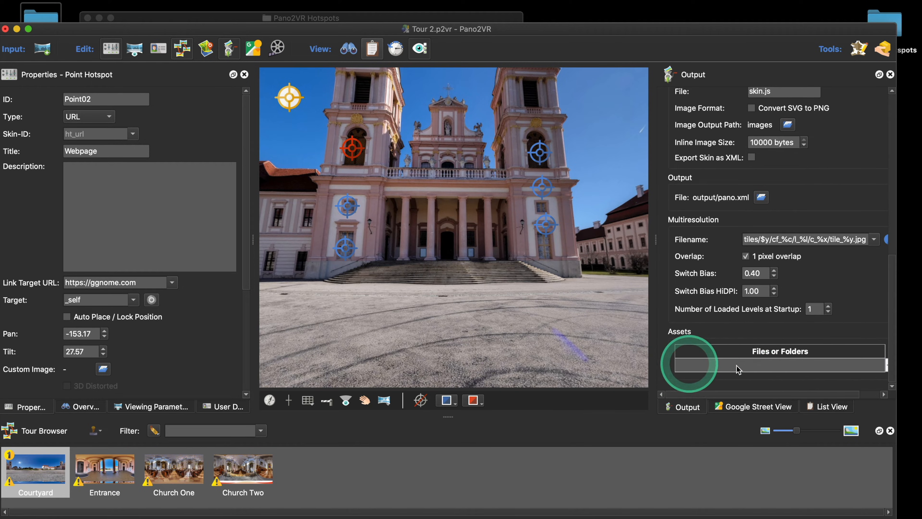
scroll(693, 341, "up", 10)
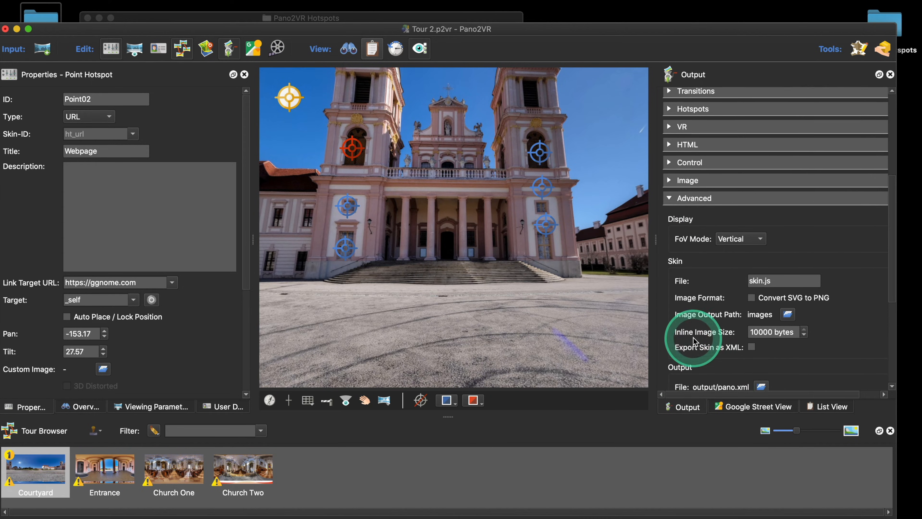
scroll(694, 342, "up", 1)
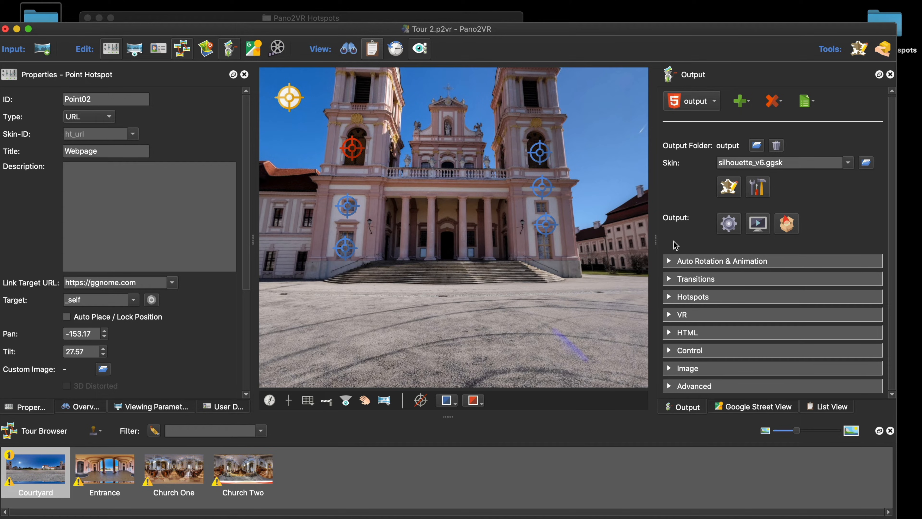
left_click(753, 256)
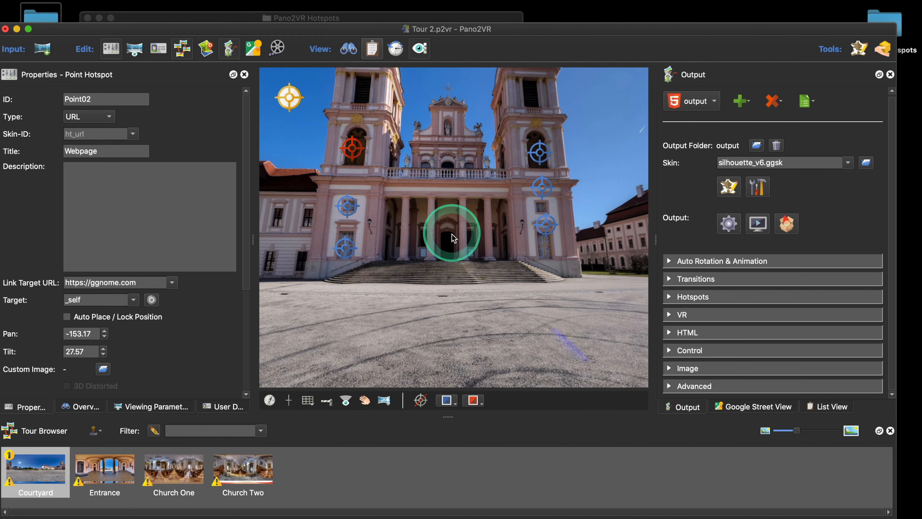
Step: Add a point hotspot on the church's central facade between the two towers and set its type to Info
left_click(456, 225)
left_click_drag(457, 226, 461, 232)
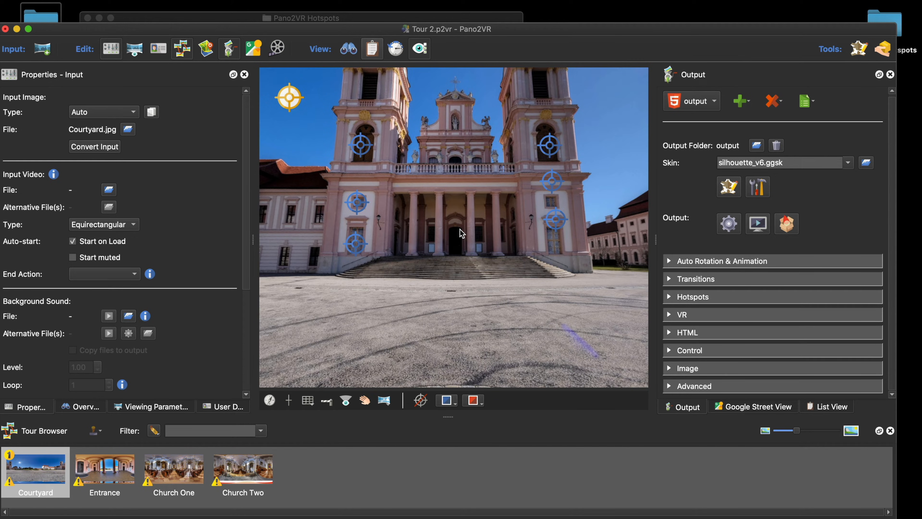
left_click(360, 109)
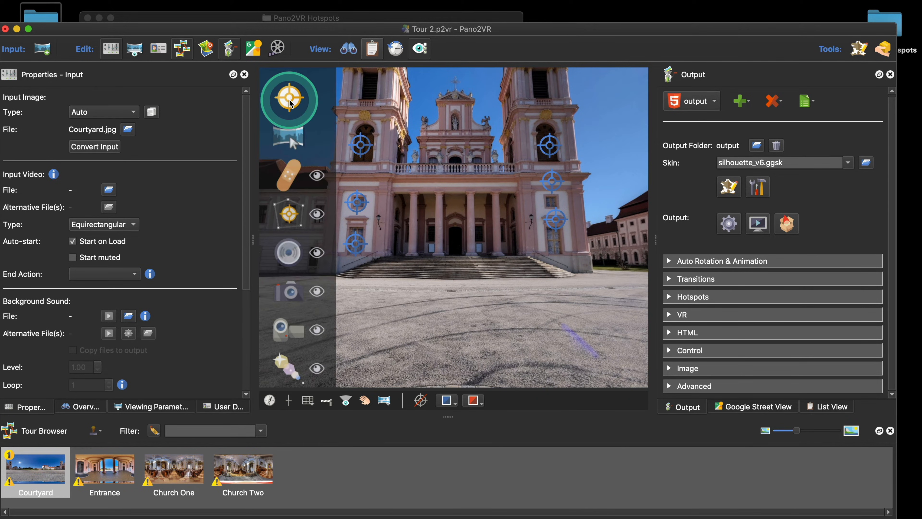
left_click(387, 104)
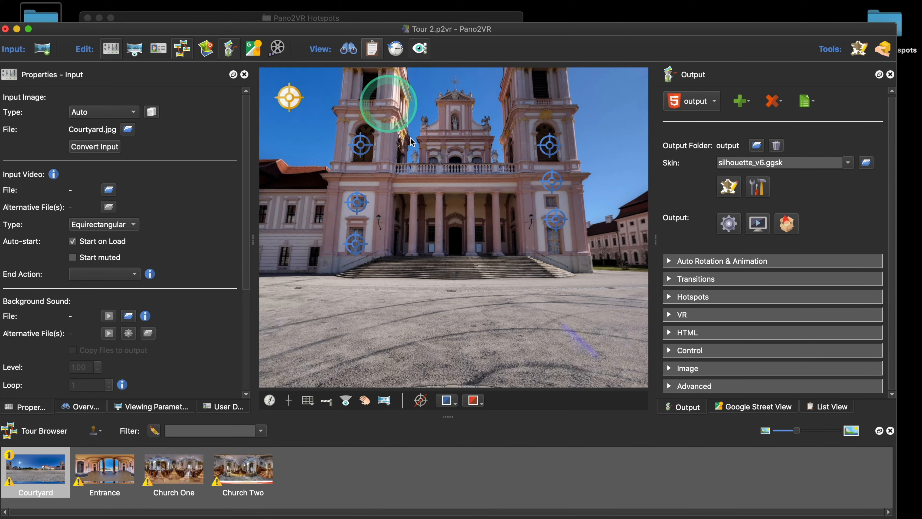
left_click(458, 157)
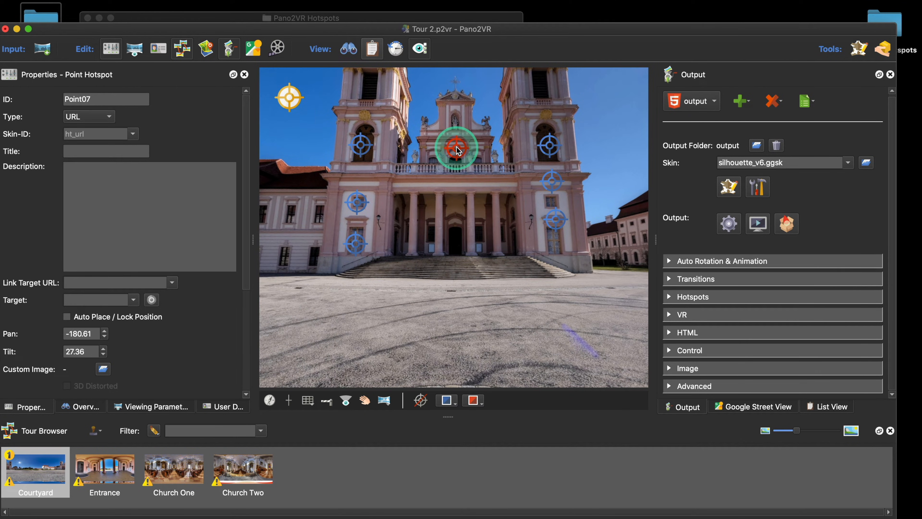
left_click(109, 117)
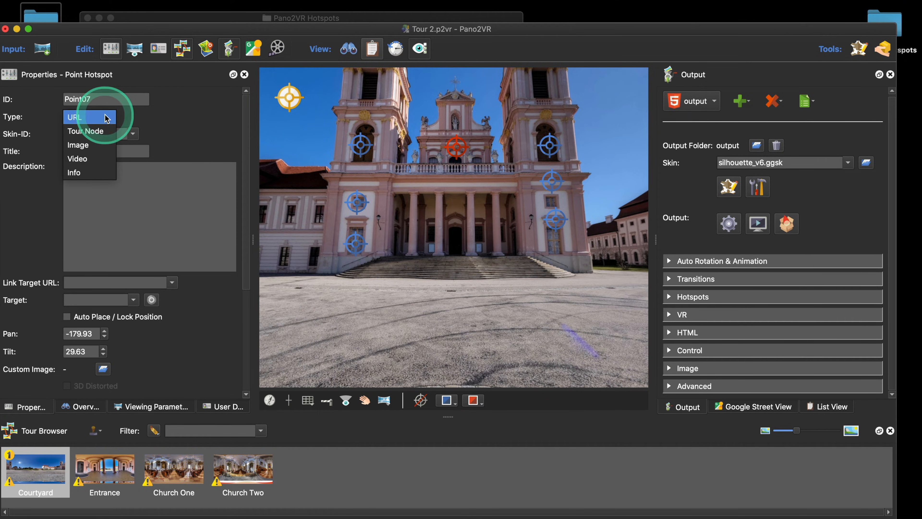
left_click(86, 172)
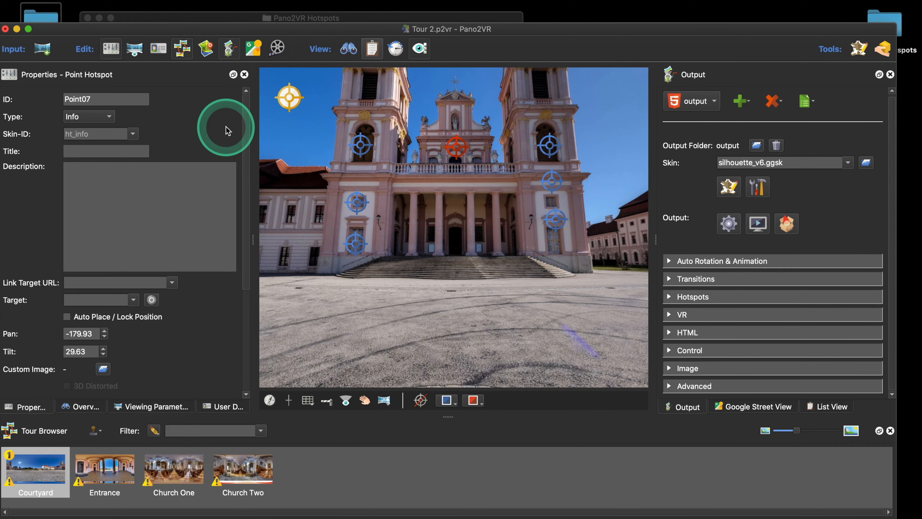
Step: Set the Info hotspot's title to "Church"
left_click(86, 150)
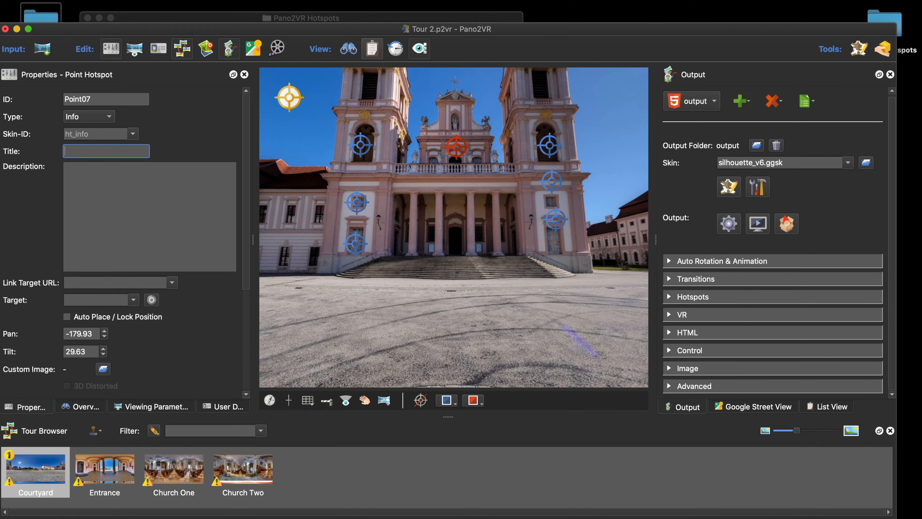
key("super+Tab")
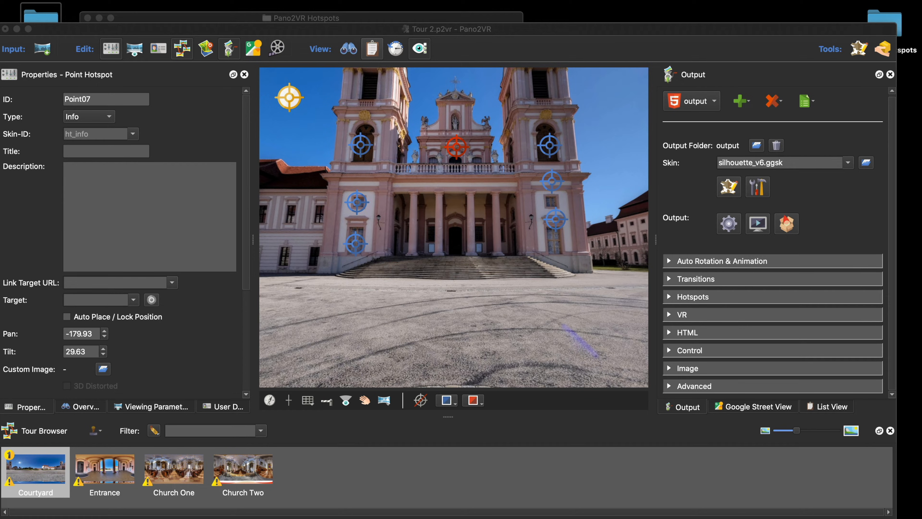
left_click(108, 148)
type("C")
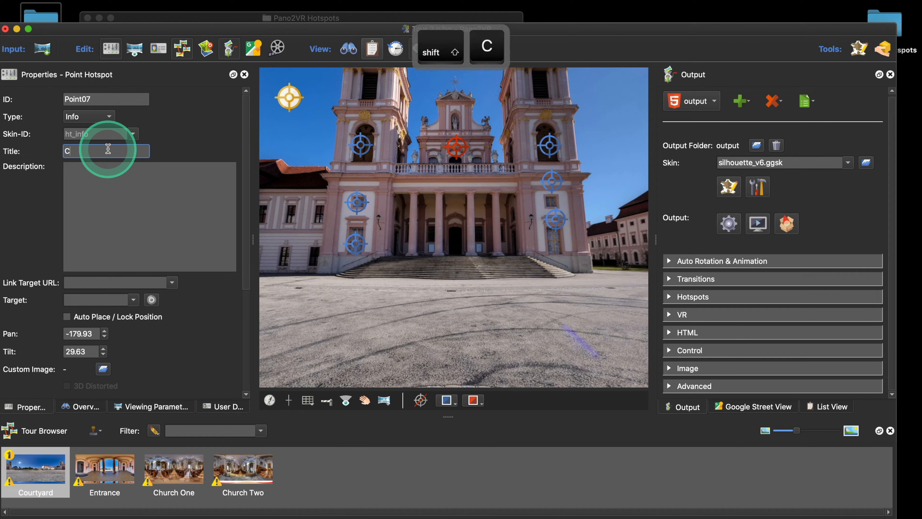
type("hurch")
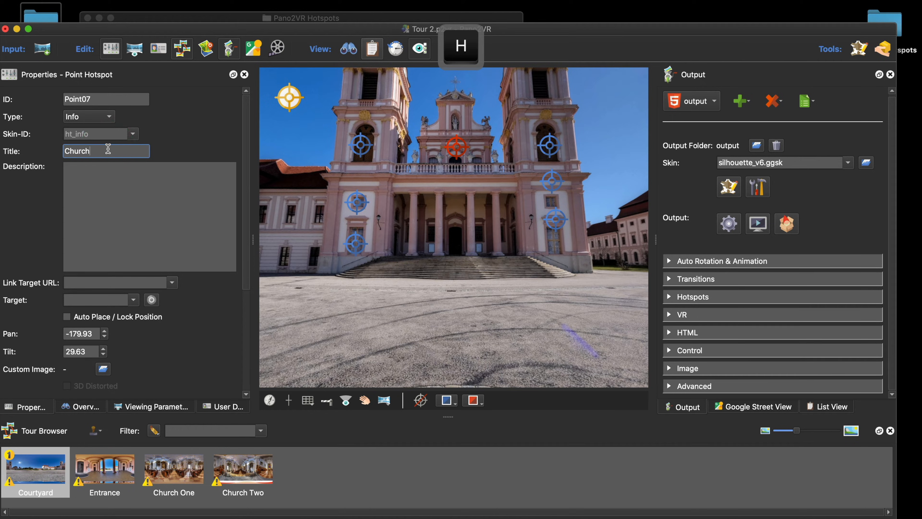
Step: Paste the copied abbey history text into the Church hotspot's description and look through it
right_click(77, 176)
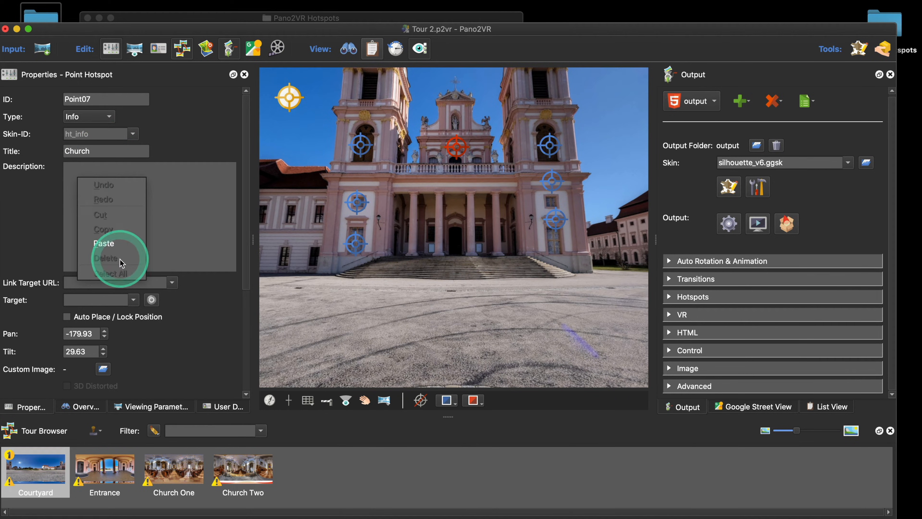
left_click(105, 243)
scroll(152, 192, "up", 10)
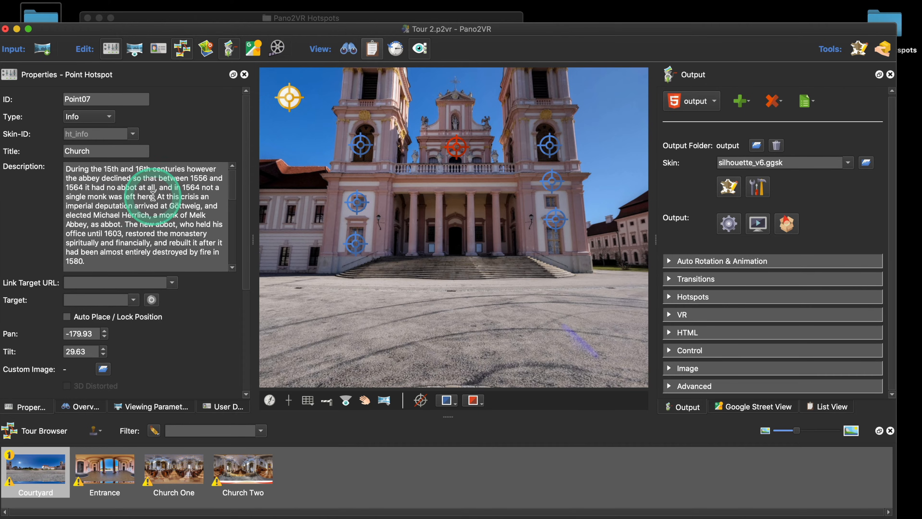
scroll(153, 197, "down", 5)
scroll(153, 198, "up", 2)
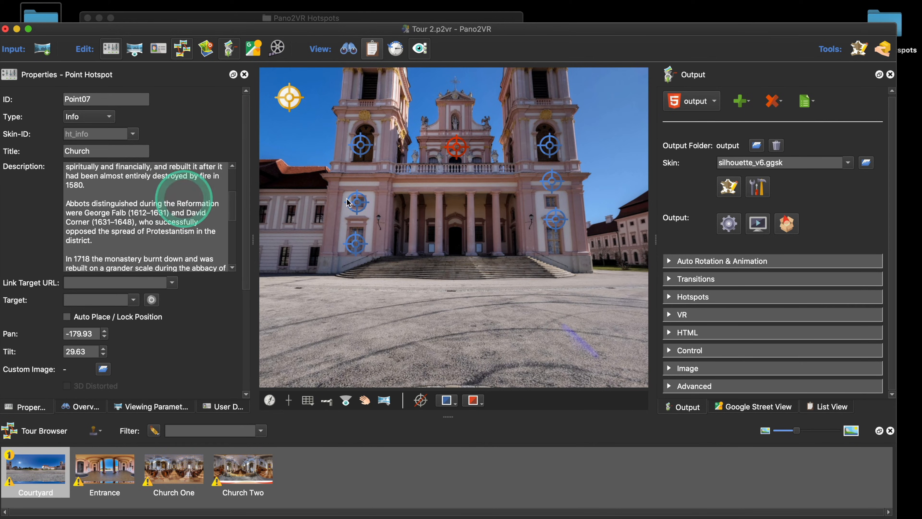
Step: Regenerate the output with the new Church info hotspot, overwriting the existing pano.xml
left_click(727, 225)
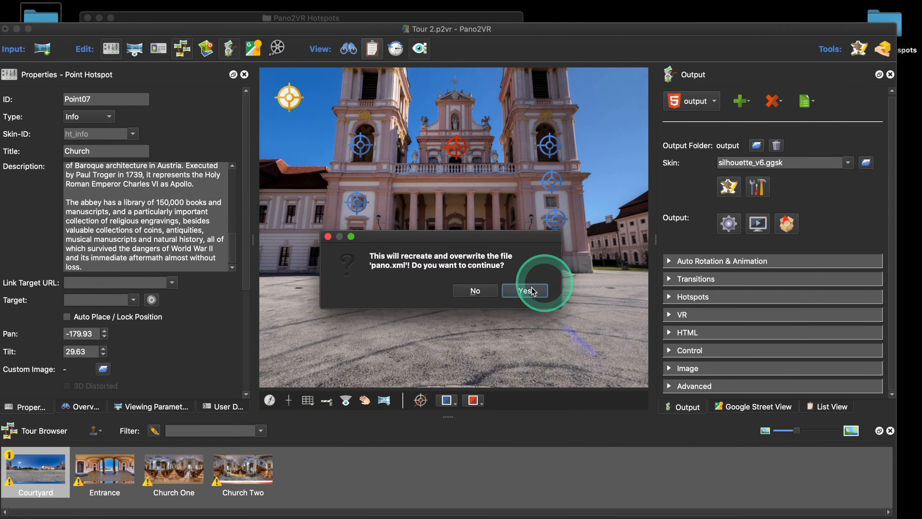
Step: Overwrite the existing output, read through the Church info hotspot's popup in the browser preview, and close the preview
left_click(526, 292)
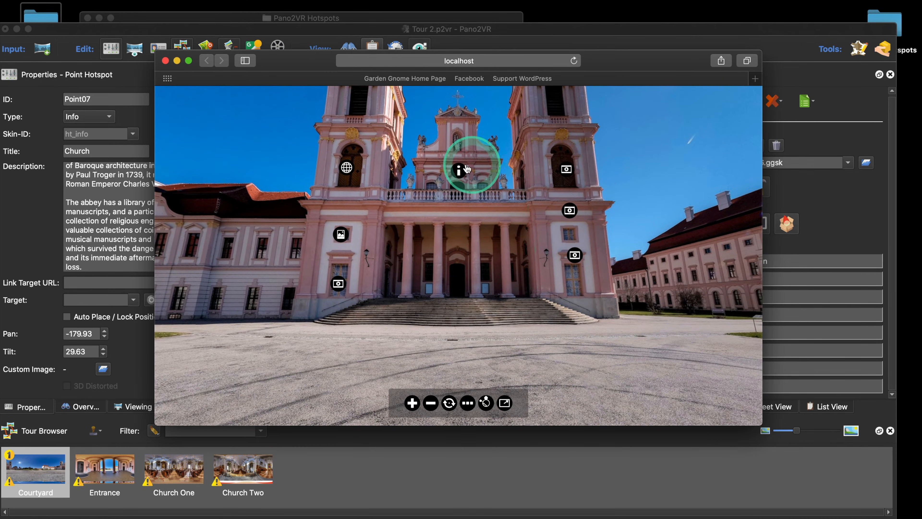
left_click(459, 171)
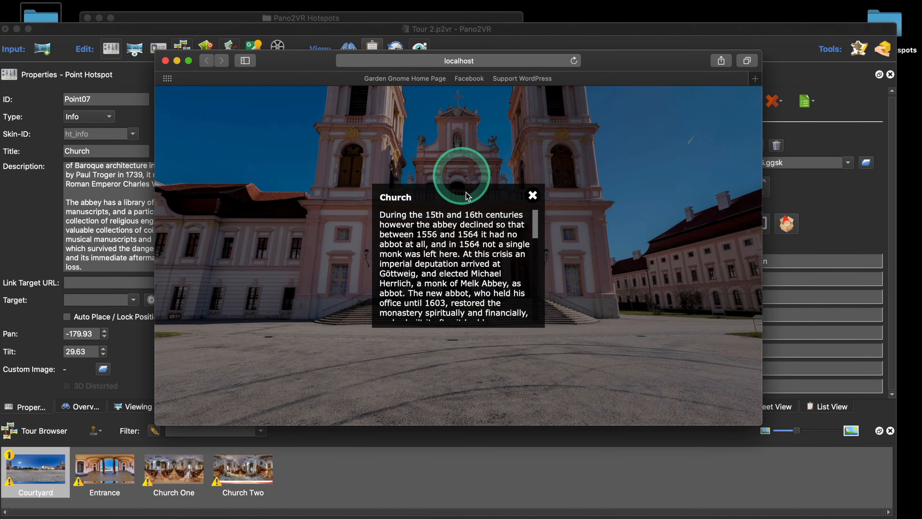
scroll(477, 244, "down", 5)
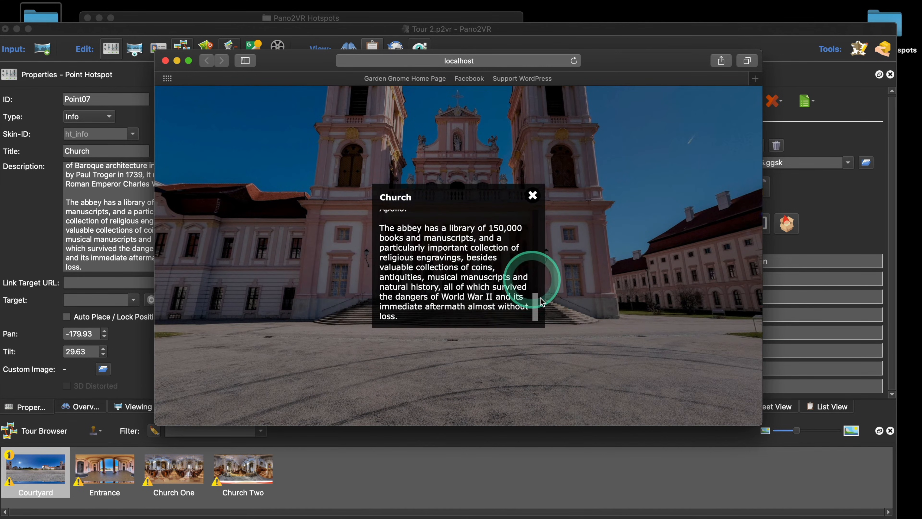
left_click_drag(536, 305, 532, 268)
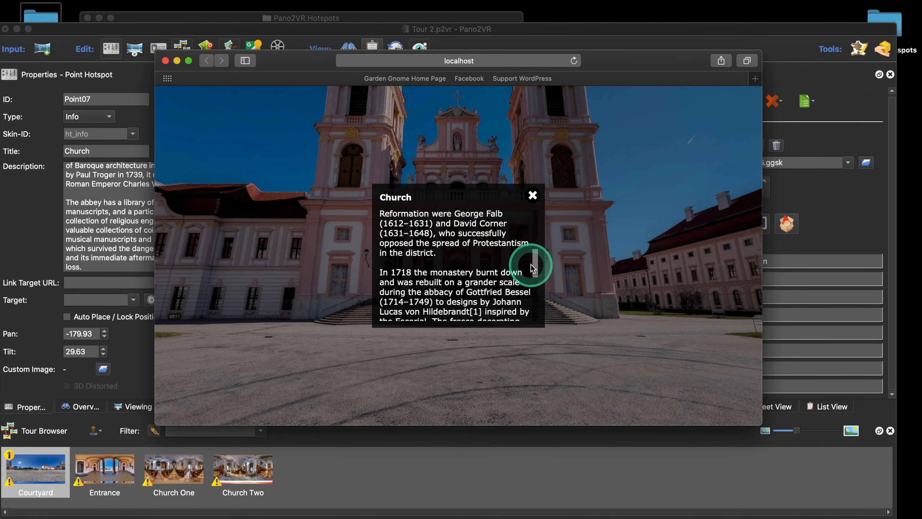
left_click(533, 196)
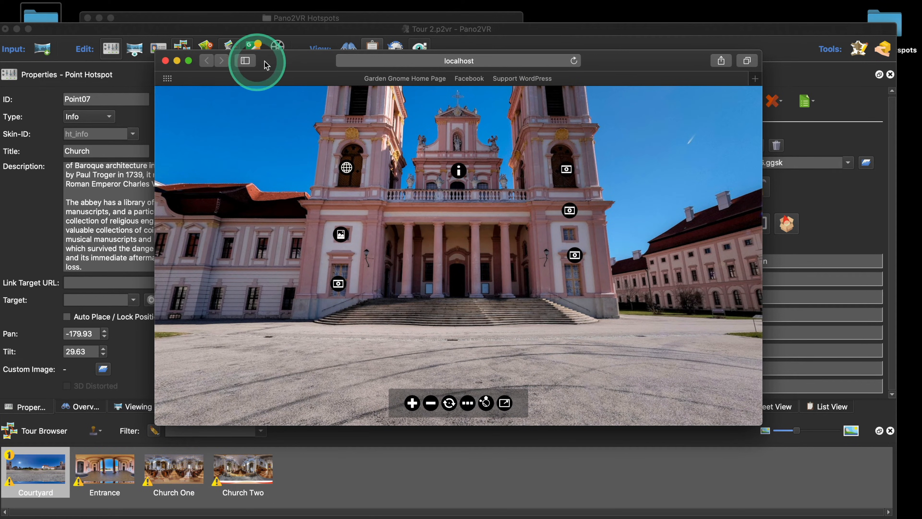
left_click_drag(275, 63, 290, 51)
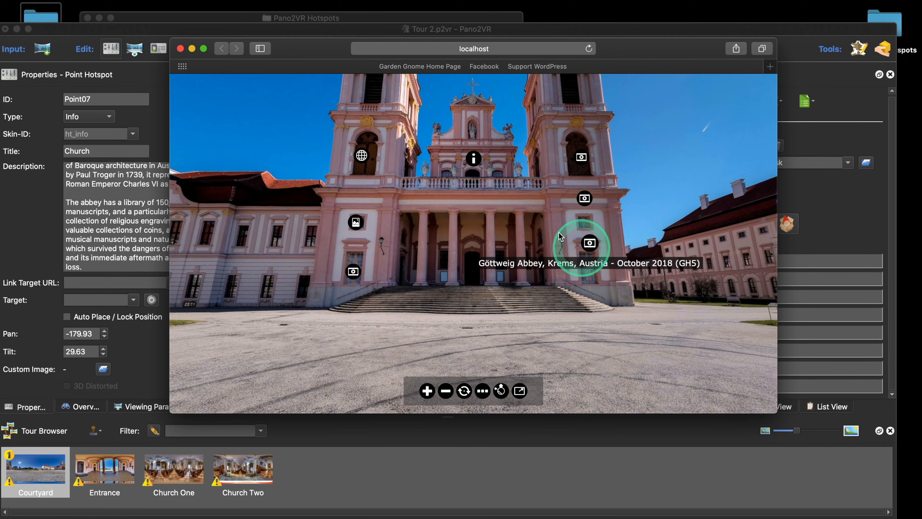
left_click(180, 48)
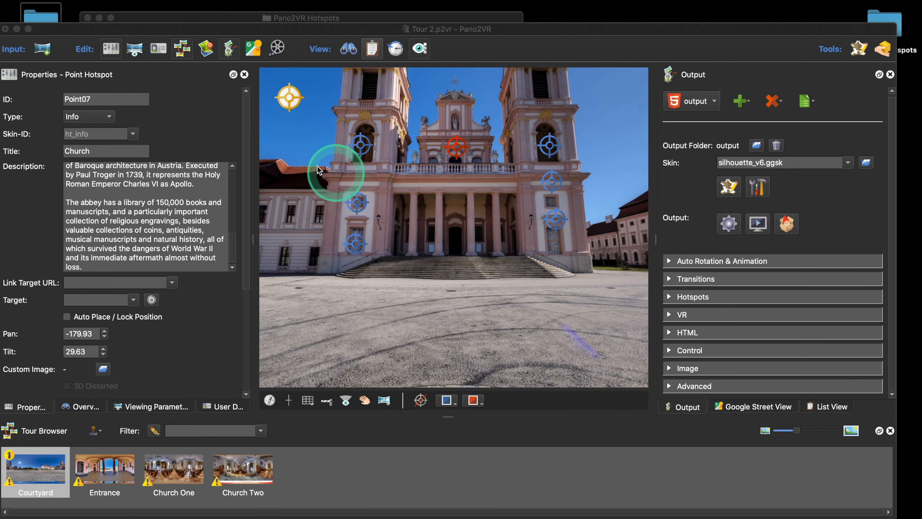
Step: Switch the Church hotspot's type to URL and back to Info
left_click(99, 117)
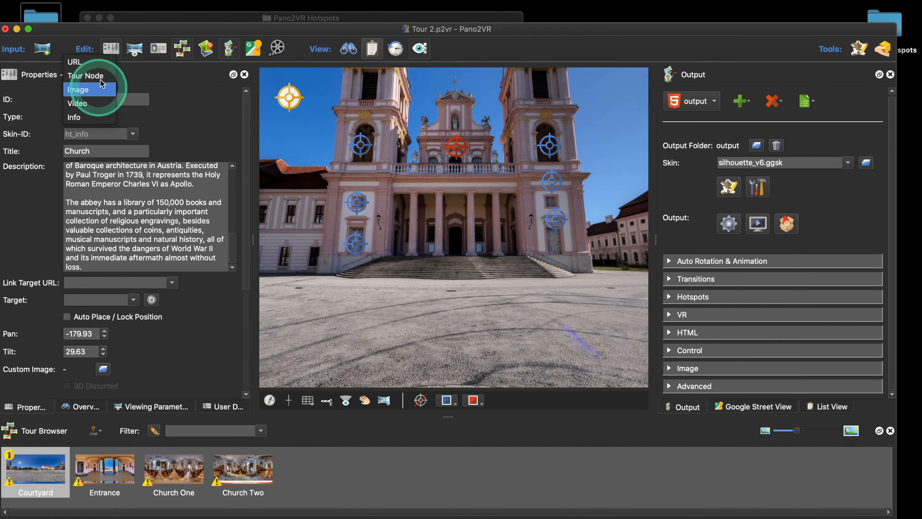
left_click(108, 118)
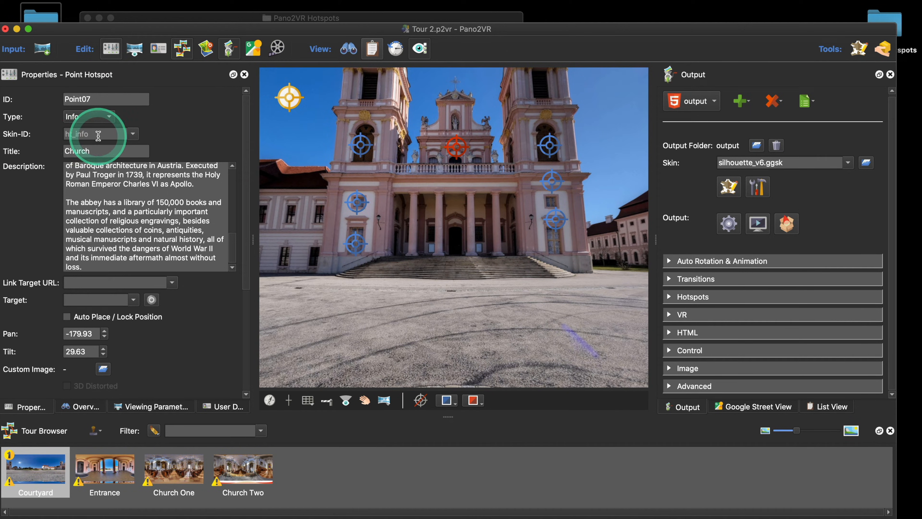
left_click(102, 117)
left_click(99, 67)
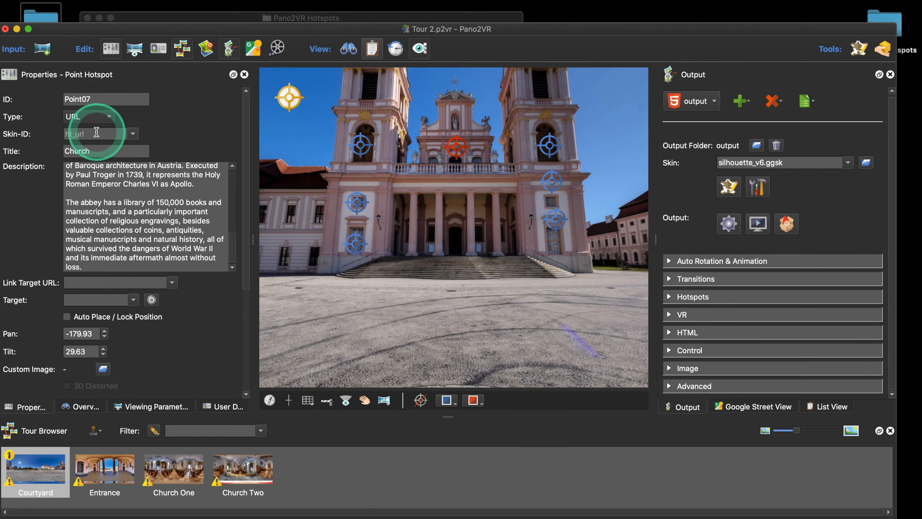
left_click(96, 117)
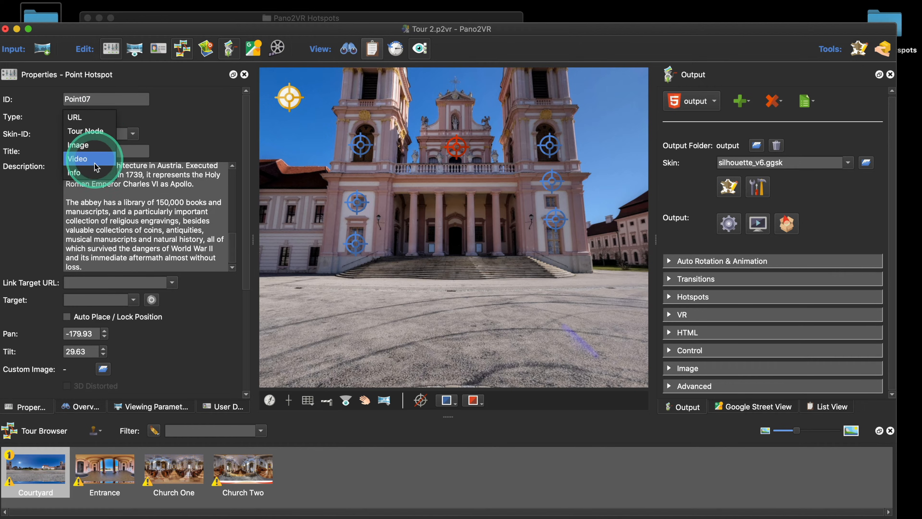
left_click(74, 172)
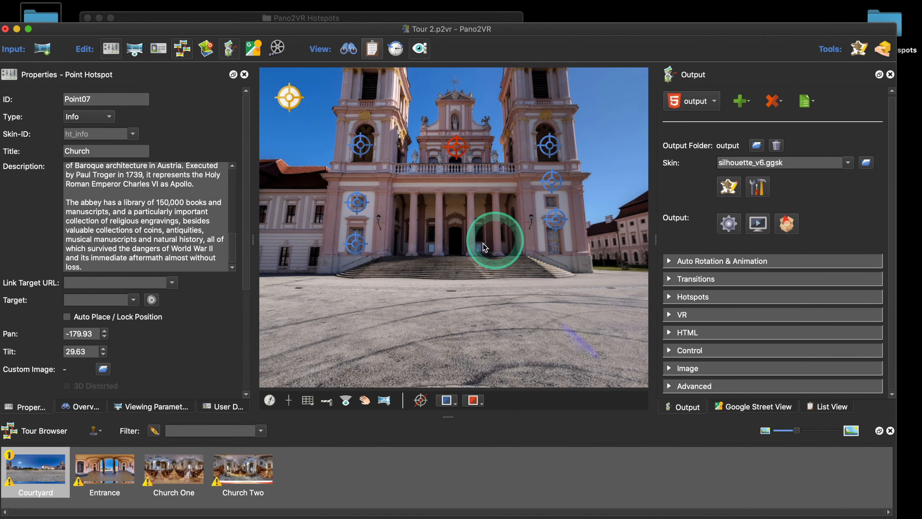
Step: Regenerate the output, look at the Church hotspot's icon in the browser preview, and close the preview
left_click(731, 228)
left_click(527, 291)
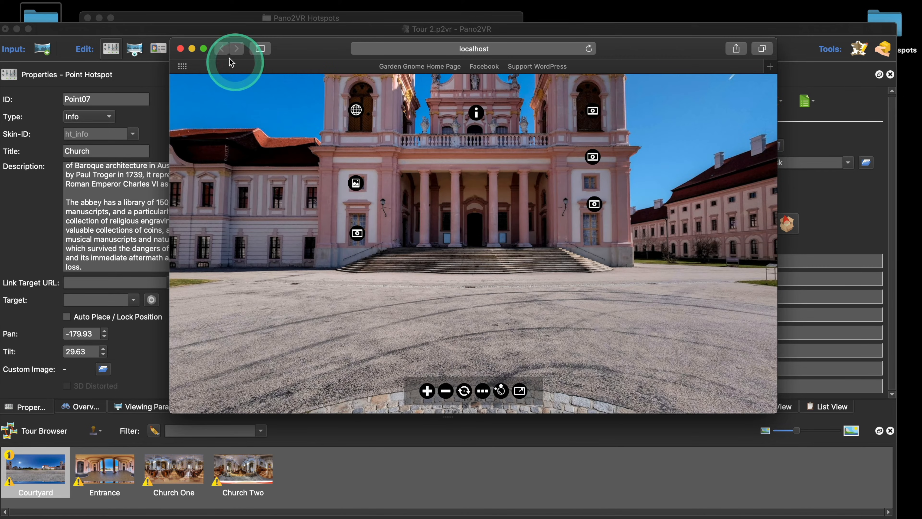
left_click(180, 48)
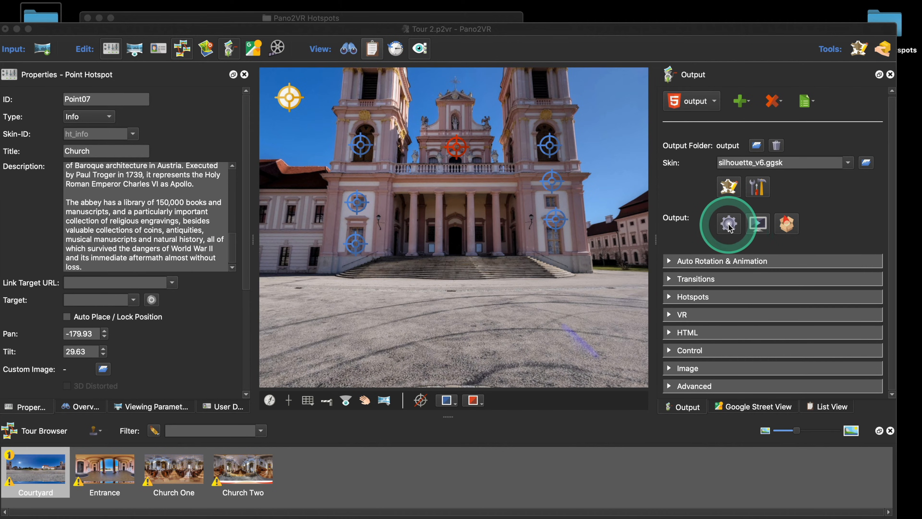
left_click(713, 226)
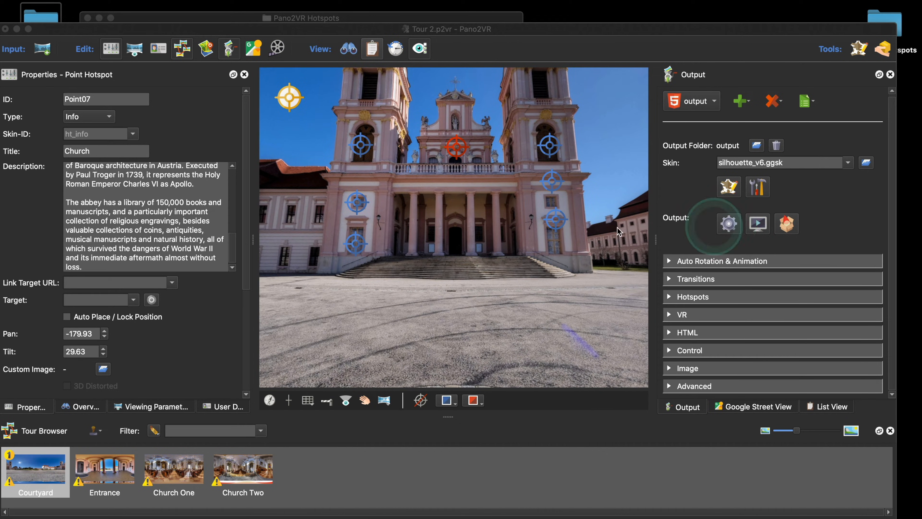
scroll(189, 236, "down", 1)
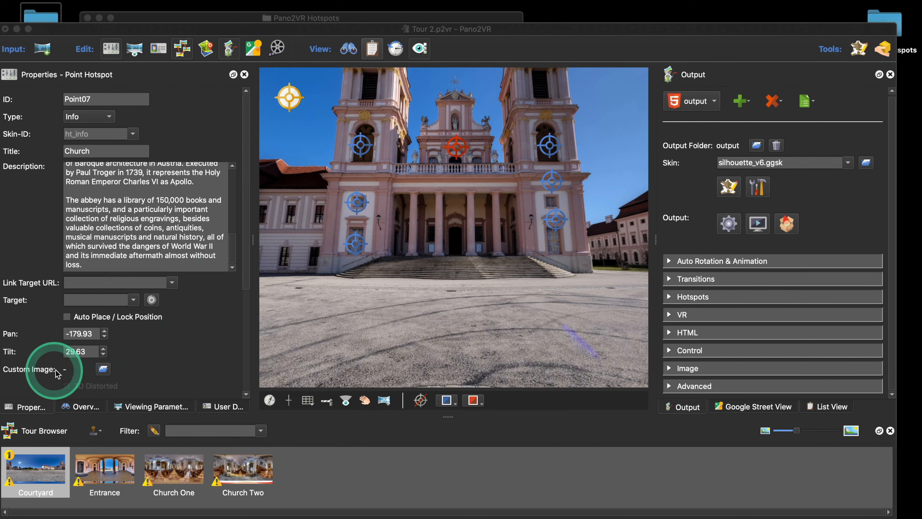
left_click(176, 297)
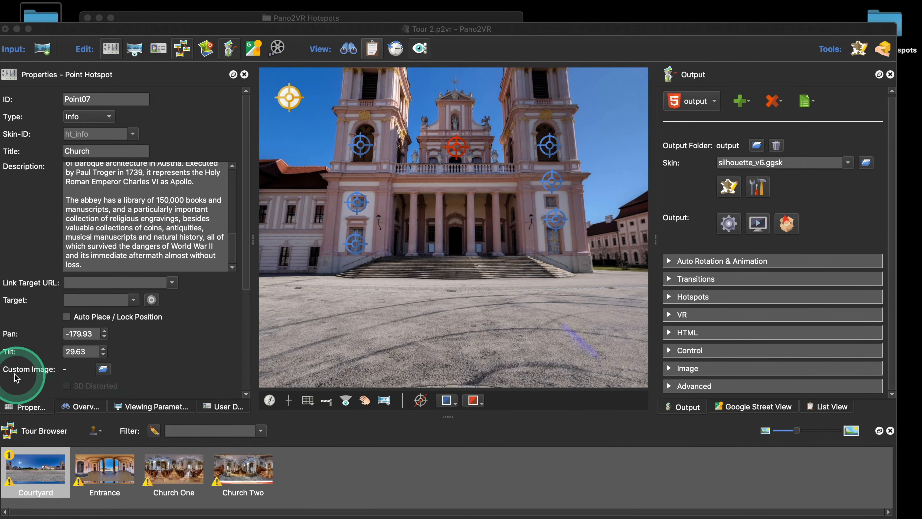
Step: Assign logo_image.png as the custom image of the Church info hotspot
left_click(103, 369)
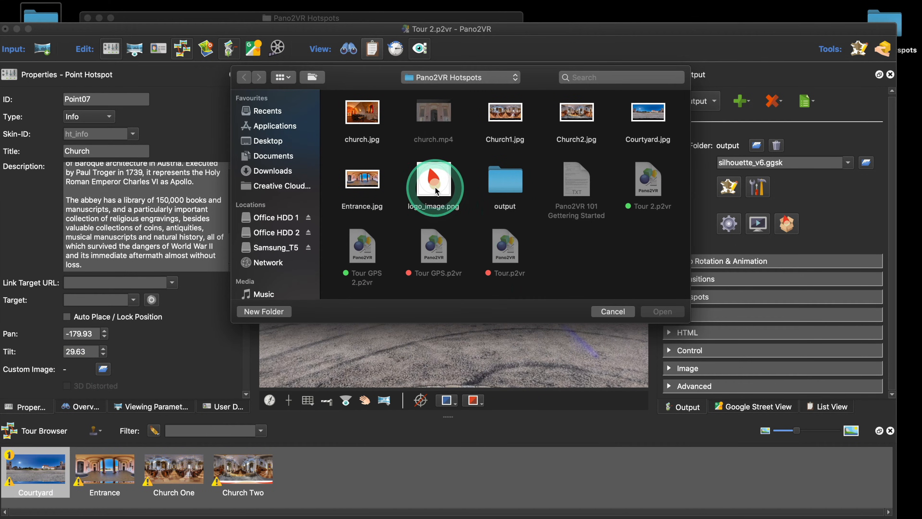
left_click(420, 192)
left_click(676, 310)
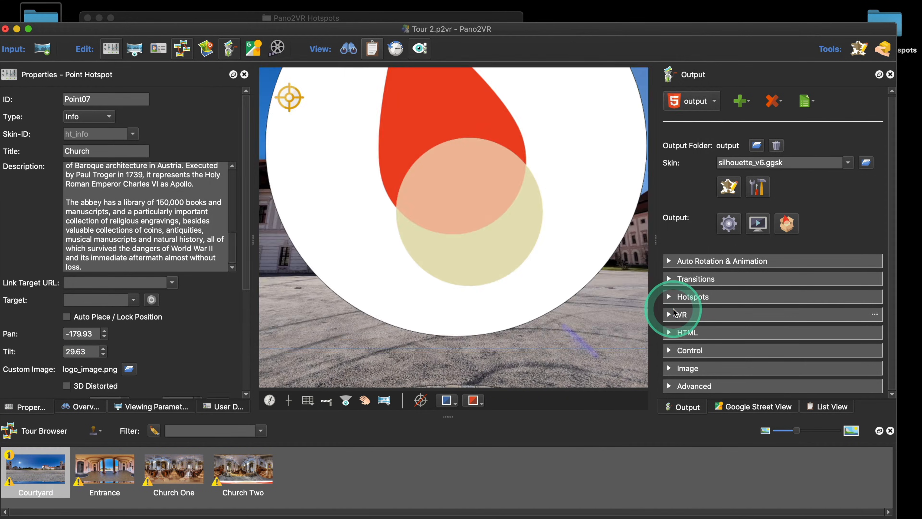
Step: Set the Church hotspot's custom image to a width of 40 and a height of 40
scroll(181, 342, "down", 3)
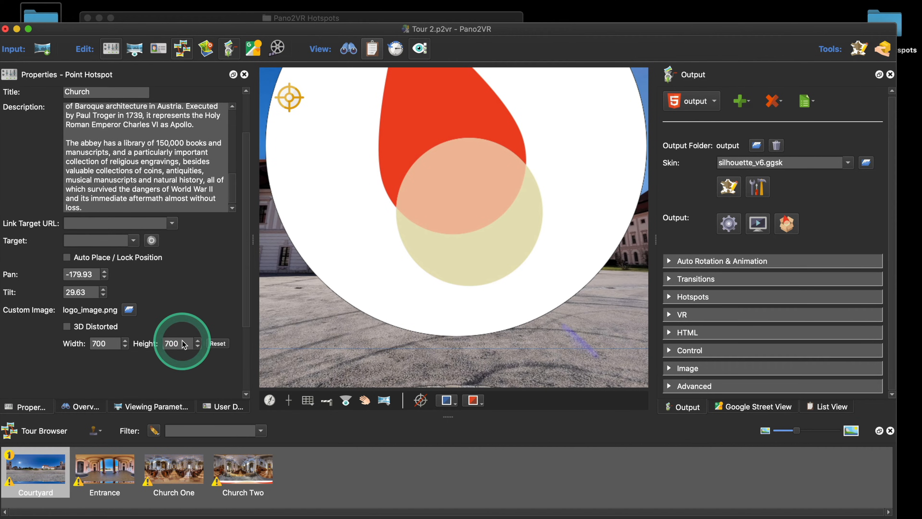
double_click(102, 324)
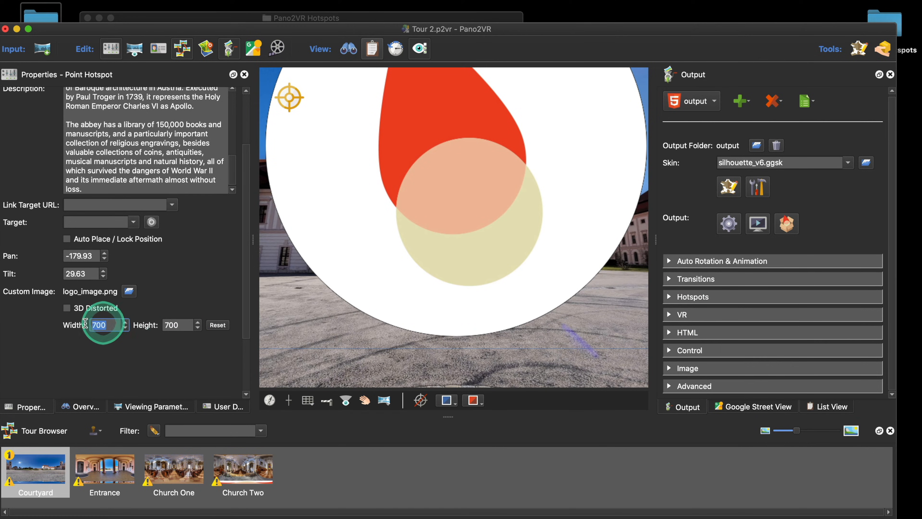
type("40")
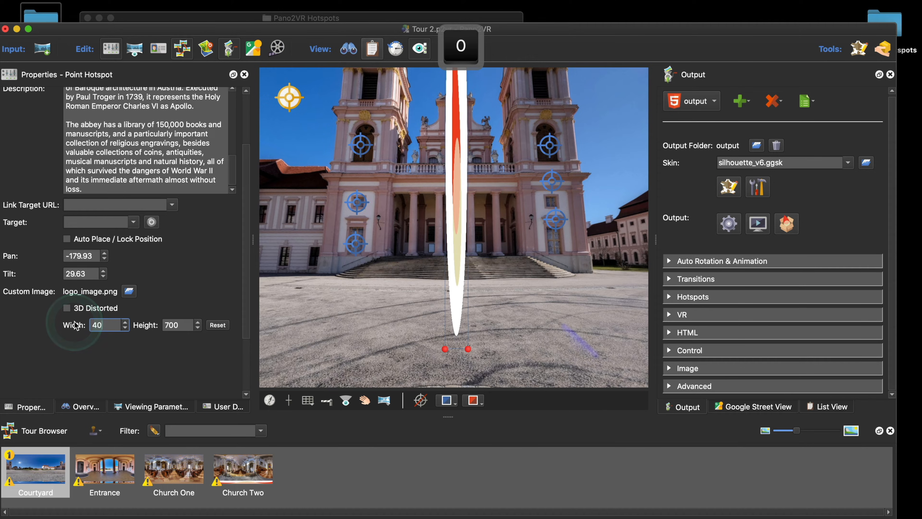
key("Tab")
type("40")
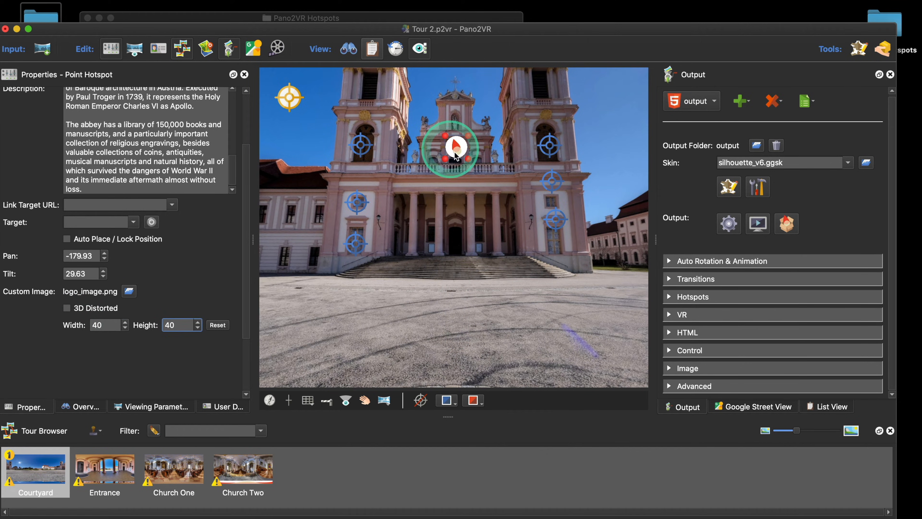
Step: Regenerate the output, test the Church hotspot's logo icon and its popup in the browser preview, and close the preview
left_click(728, 228)
left_click(520, 292)
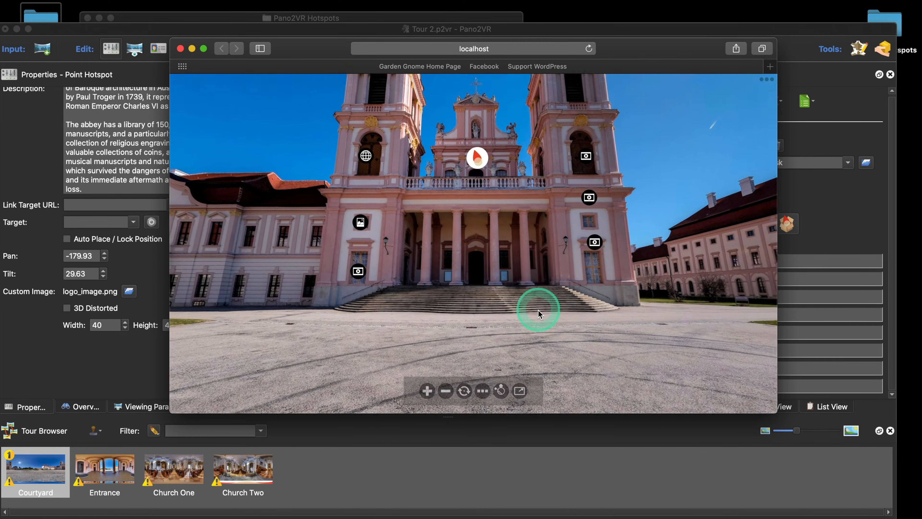
left_click(480, 166)
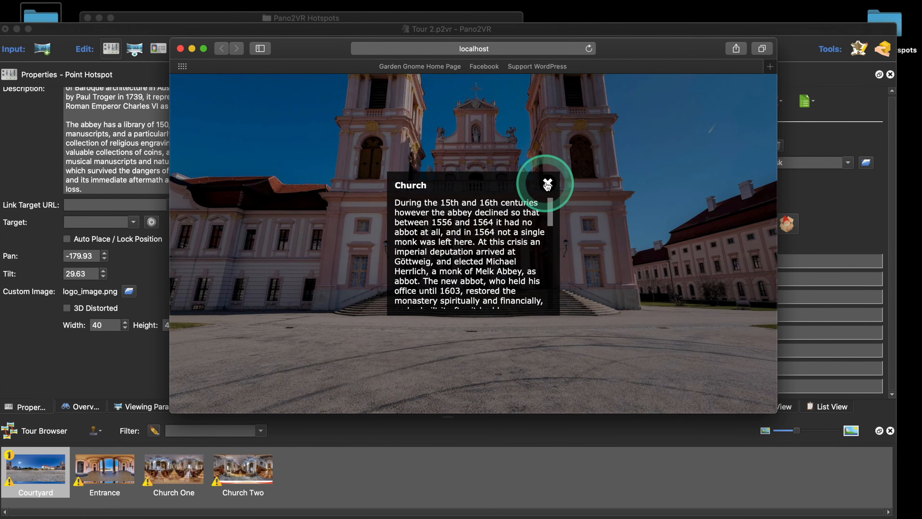
left_click(547, 183)
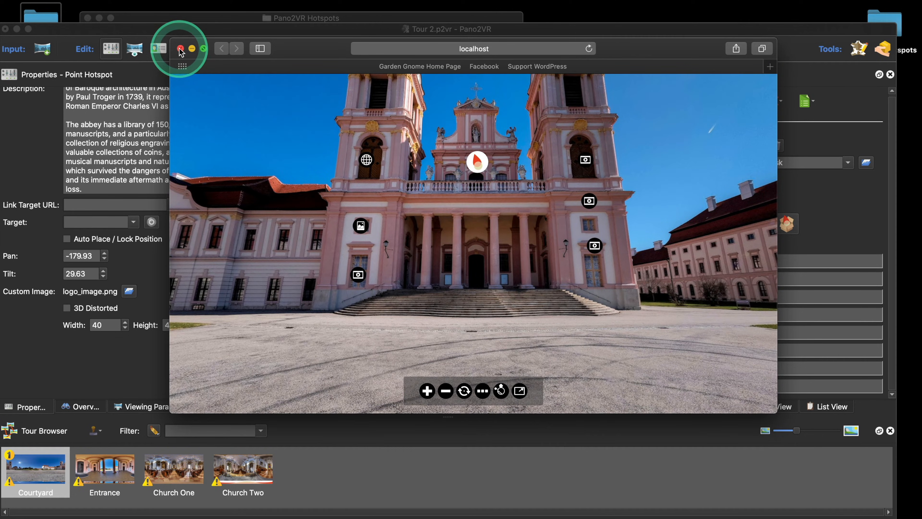
left_click(191, 49)
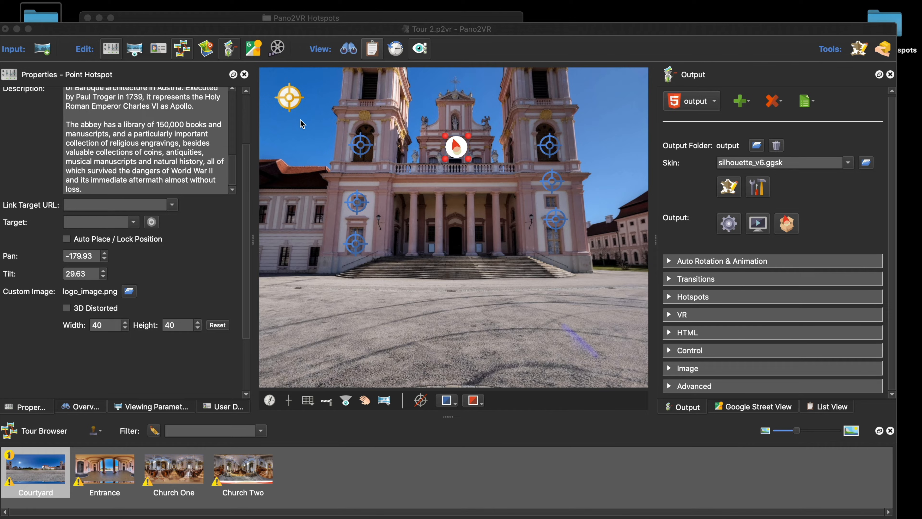
Step: Remove the custom image from the Church hotspot and check the regenerated output in the browser preview
right_click(96, 294)
left_click(122, 299)
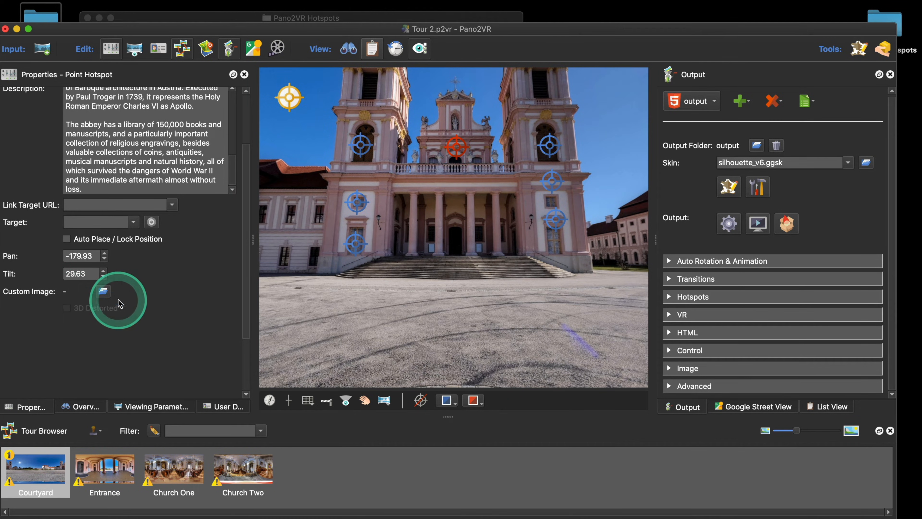
left_click(729, 224)
left_click(527, 289)
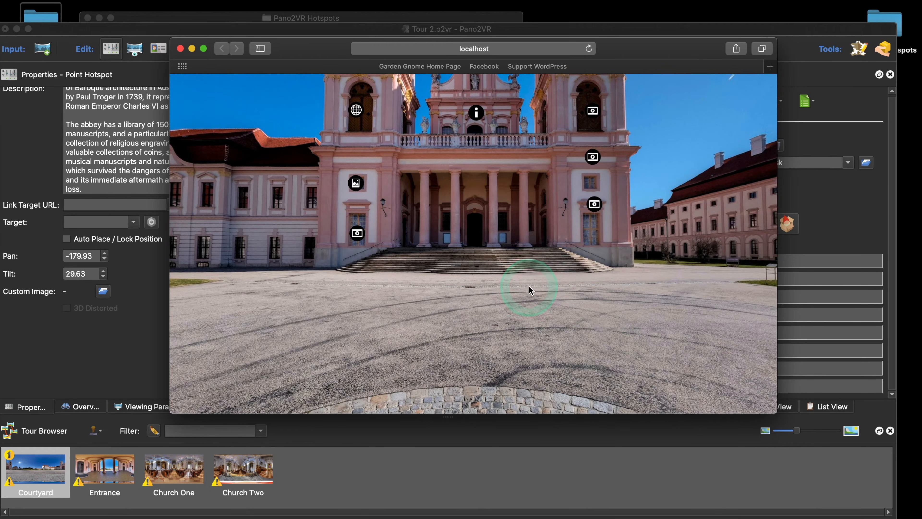
left_click_drag(529, 283, 504, 203)
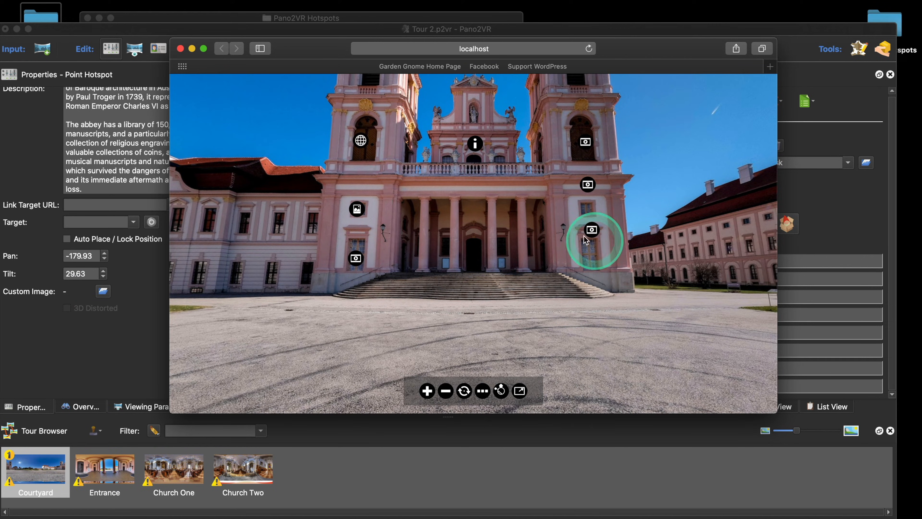
left_click_drag(304, 56, 322, 43)
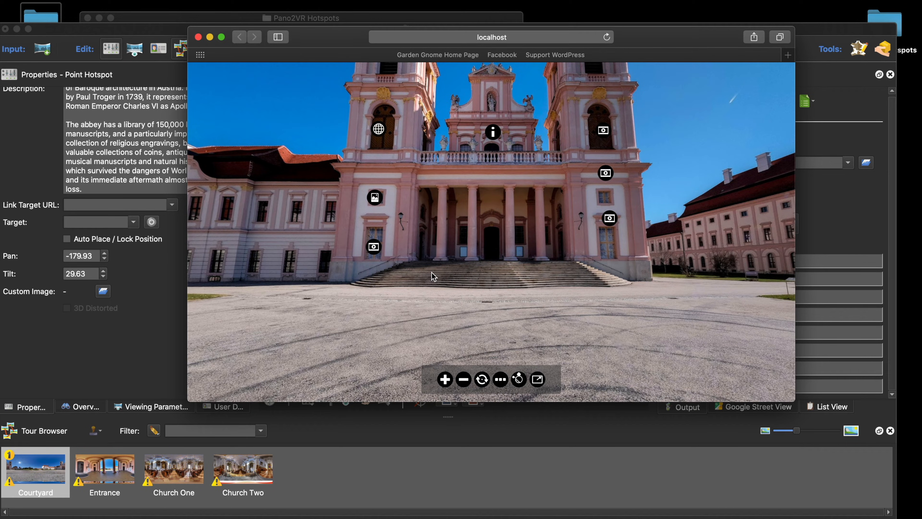
left_click(198, 37)
Step: Add a tour node hotspot to Entrance at the church doorway in the Courtyard panorama, and open the Courtyard's User Data
left_click(320, 279)
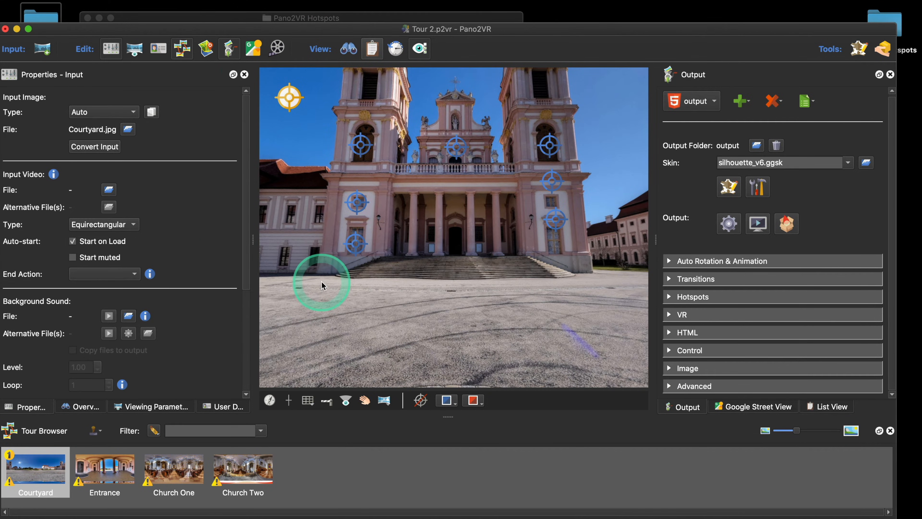
left_click_drag(497, 297, 500, 279)
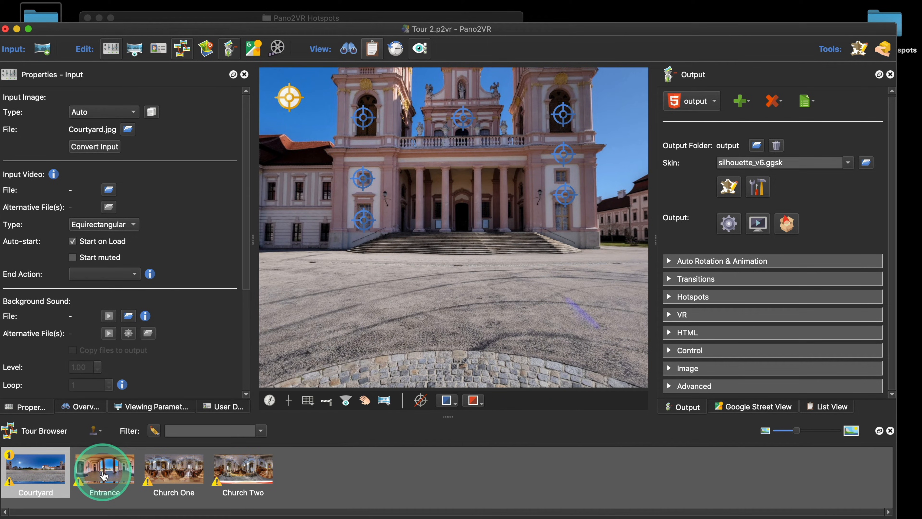
left_click_drag(103, 475, 460, 219)
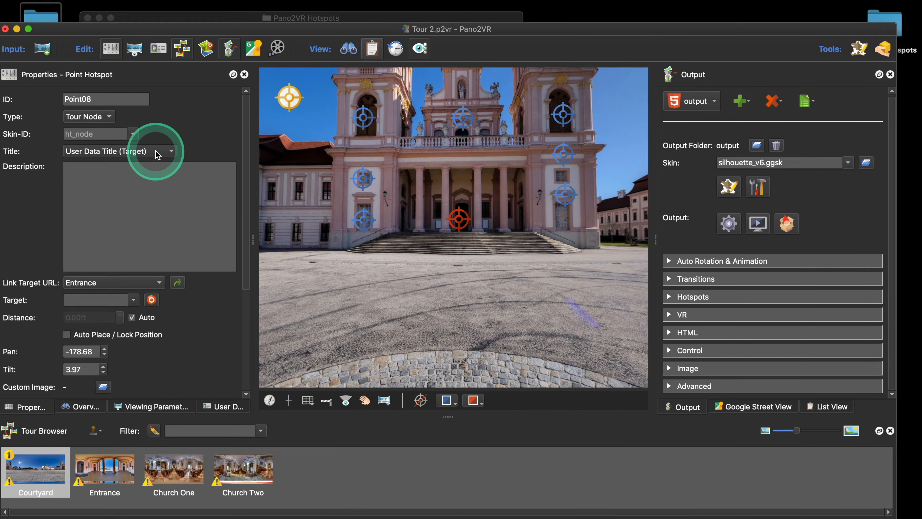
left_click(219, 408)
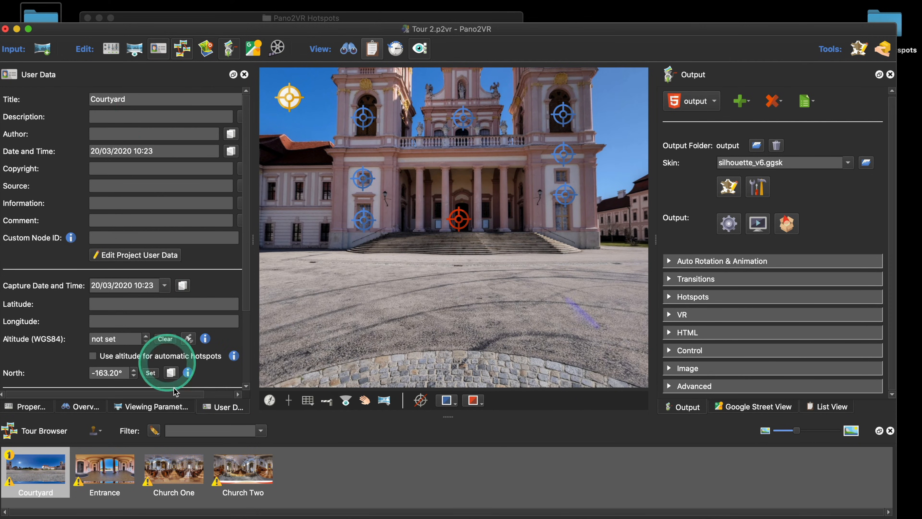
Step: Return to the Entrance hotspot's properties, regenerate the output, check the tour node icon in the browser preview, and close the preview
left_click(27, 406)
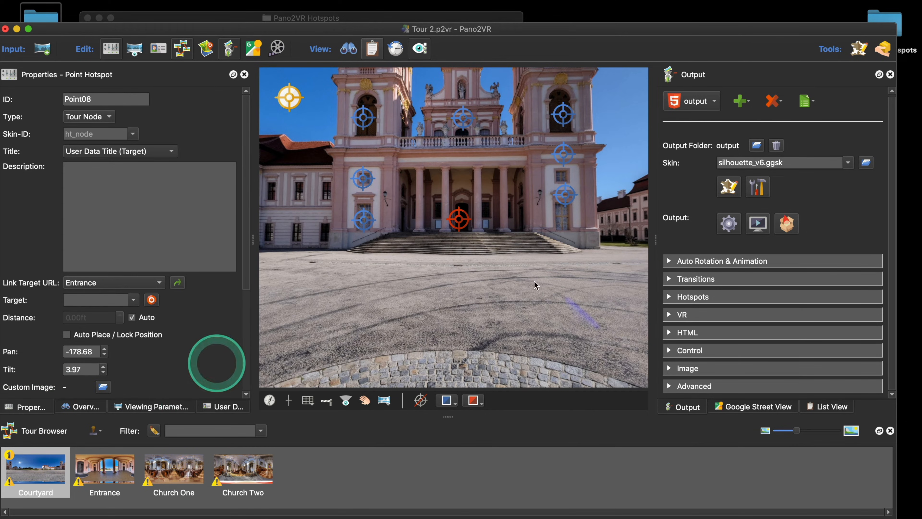
left_click(729, 223)
left_click(530, 296)
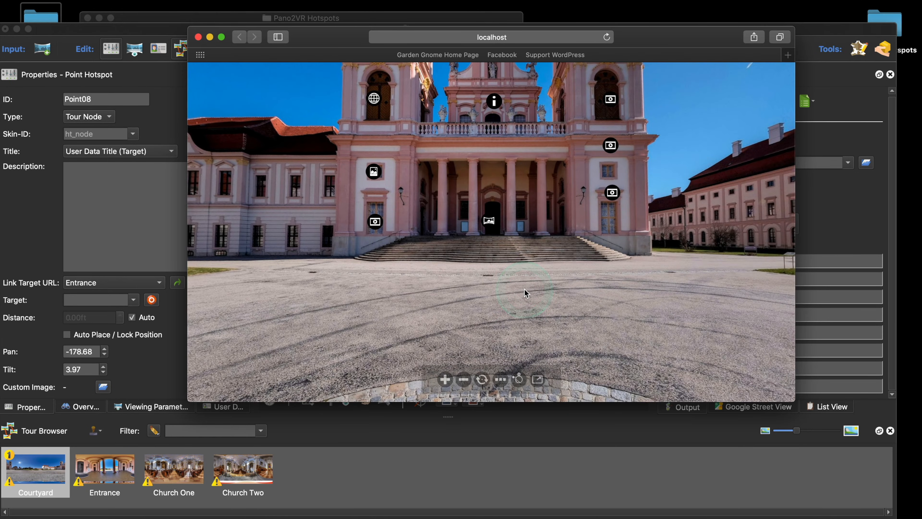
mouse_move(486, 222)
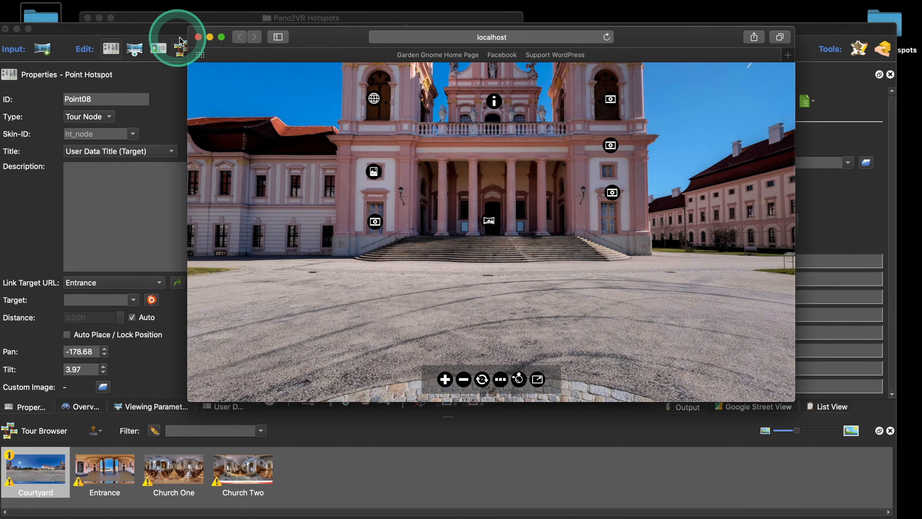
left_click(198, 38)
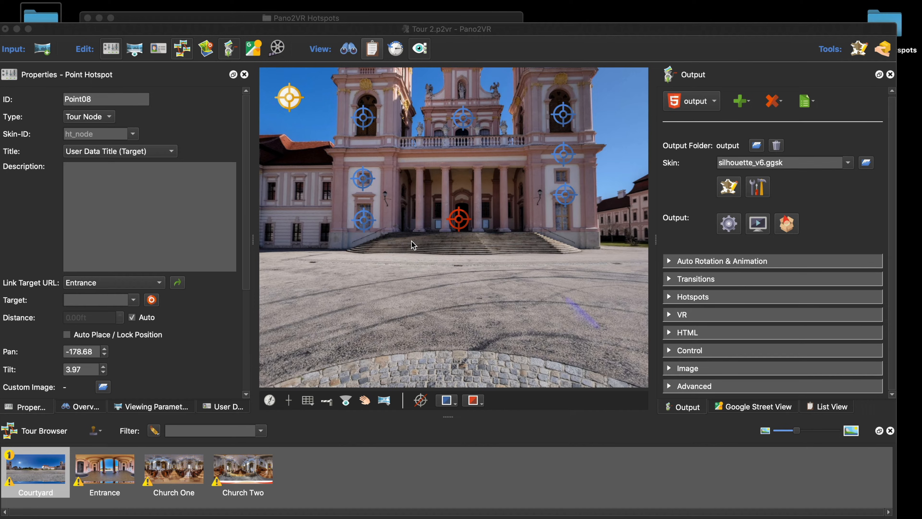
Step: Set the Entrance hotspot's target view to 127.3/1.1/70.0, turned to the wall lamp and notice board beside the church door
left_click(209, 331)
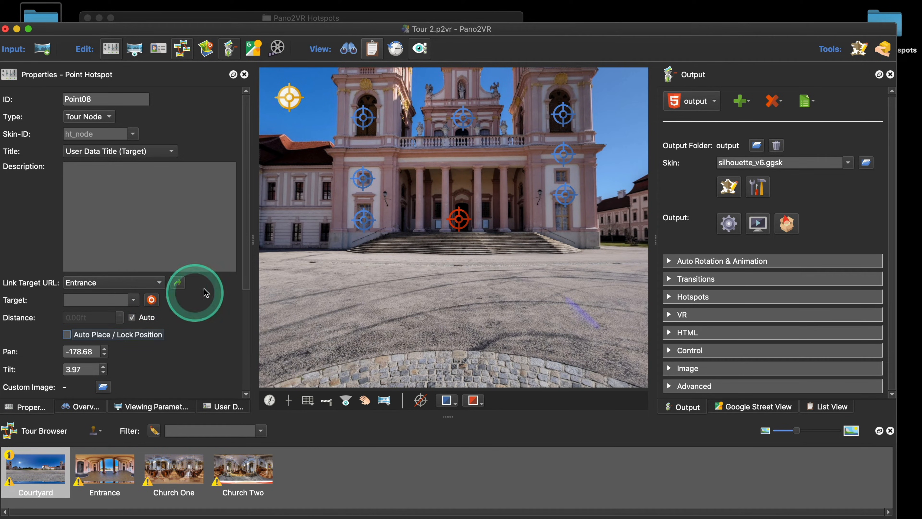
left_click(151, 301)
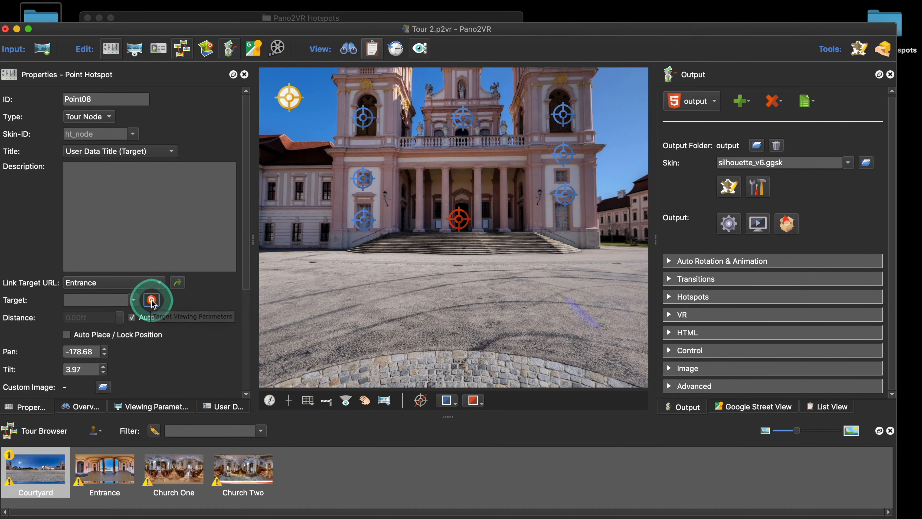
left_click_drag(531, 151, 533, 118)
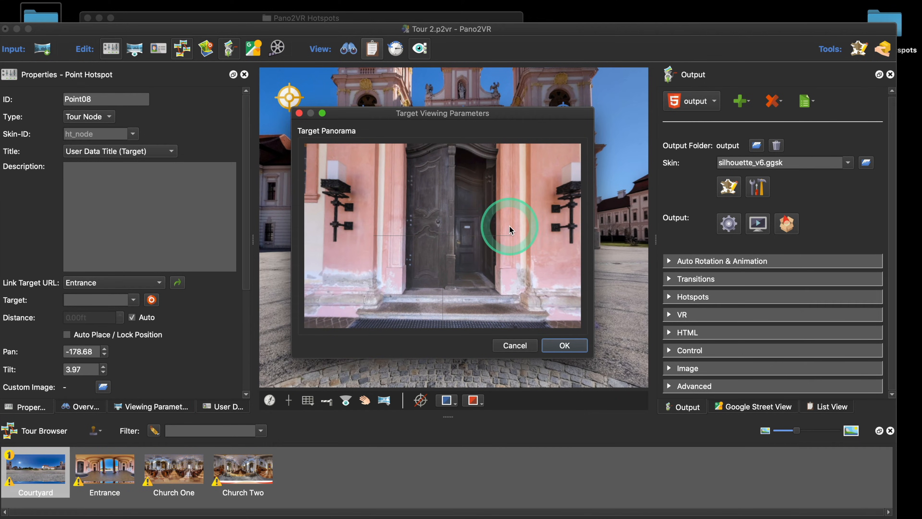
left_click_drag(517, 232, 451, 233)
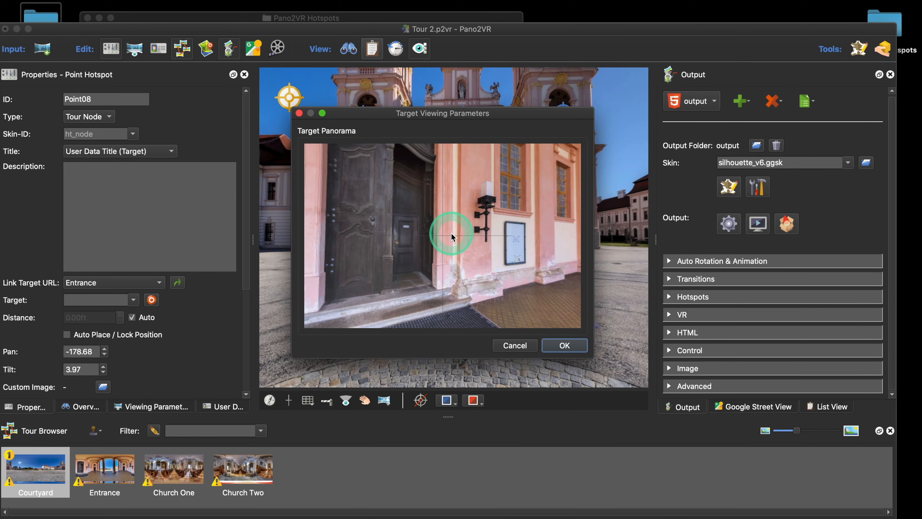
left_click(559, 344)
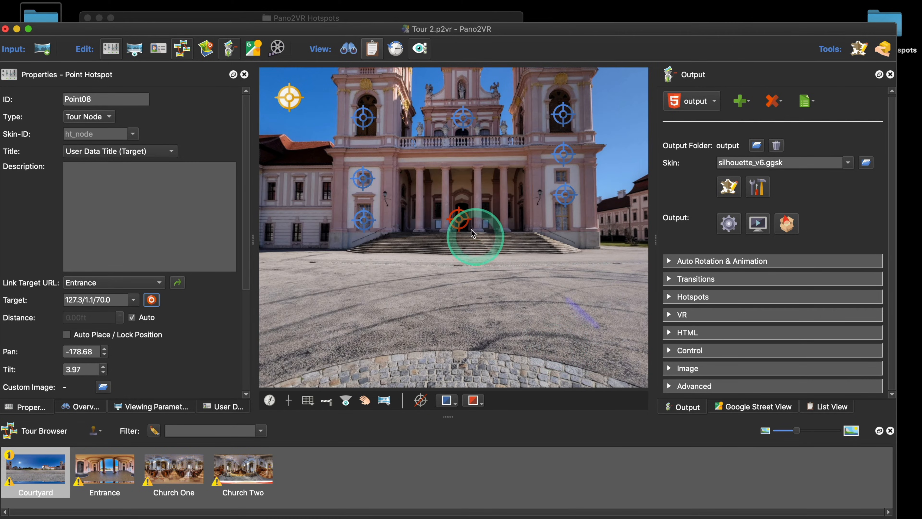
Step: Regenerate the output, follow the tour node hotspot to Entrance in the browser preview, and close the preview
left_click(541, 296)
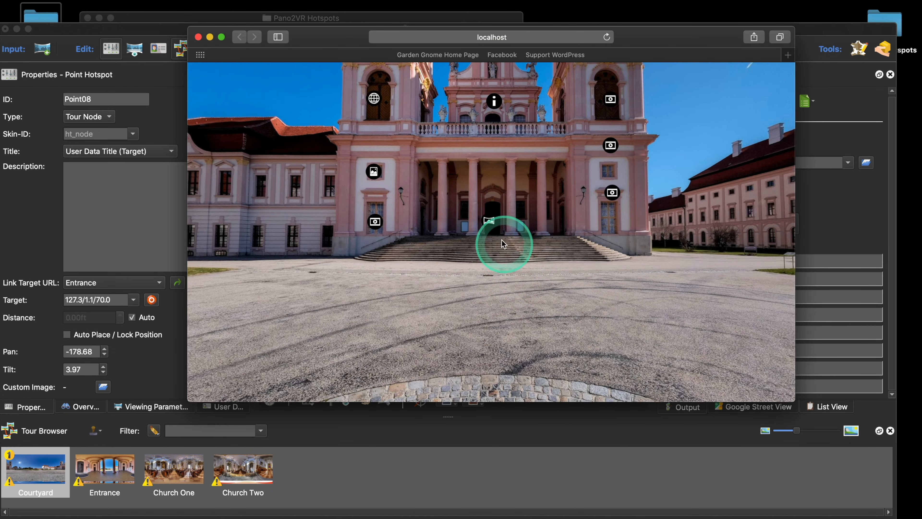
left_click(488, 224)
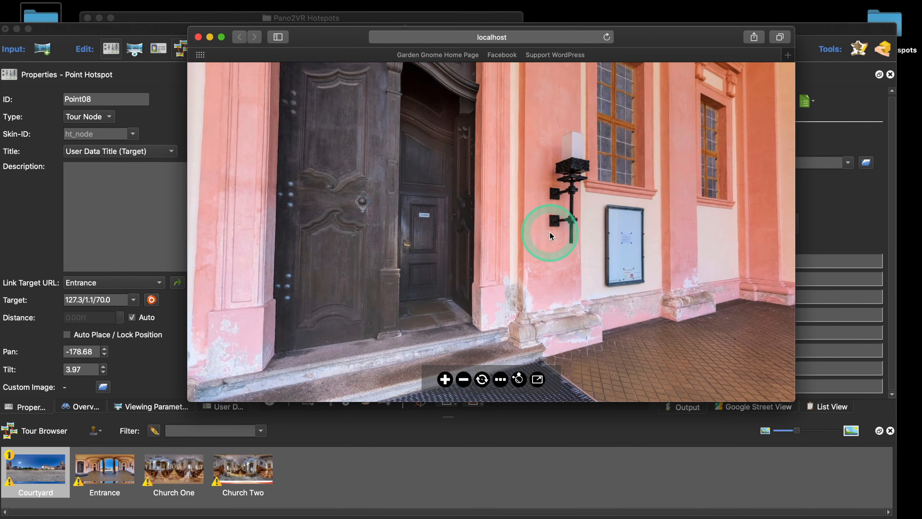
left_click(198, 36)
left_click(431, 269)
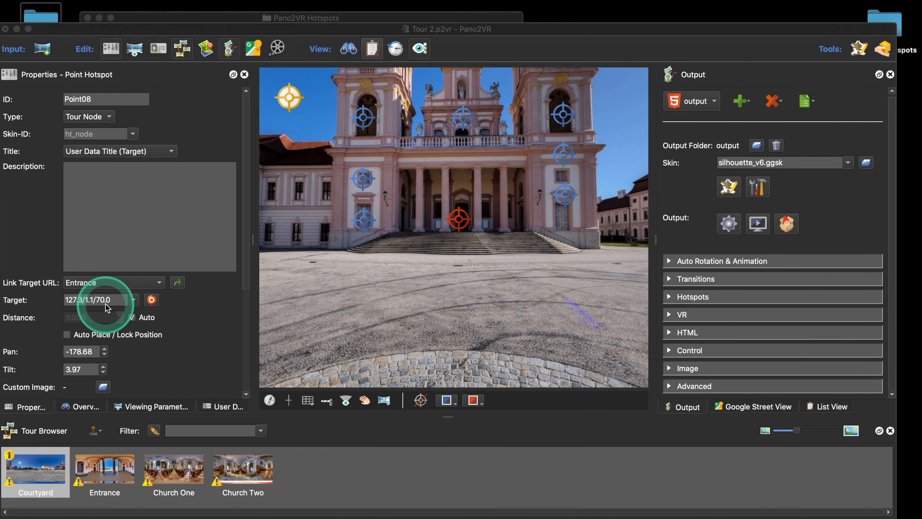
Step: Clear the target view of the Courtyard's Entrance hotspot and deselect the hotspot
left_click(116, 299)
left_click_drag(116, 299, 51, 300)
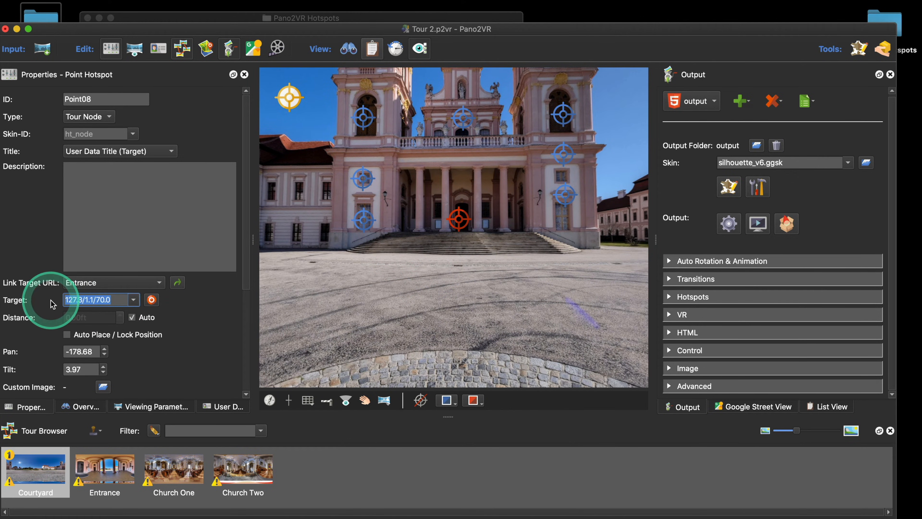
key("BackSpace")
left_click(419, 335)
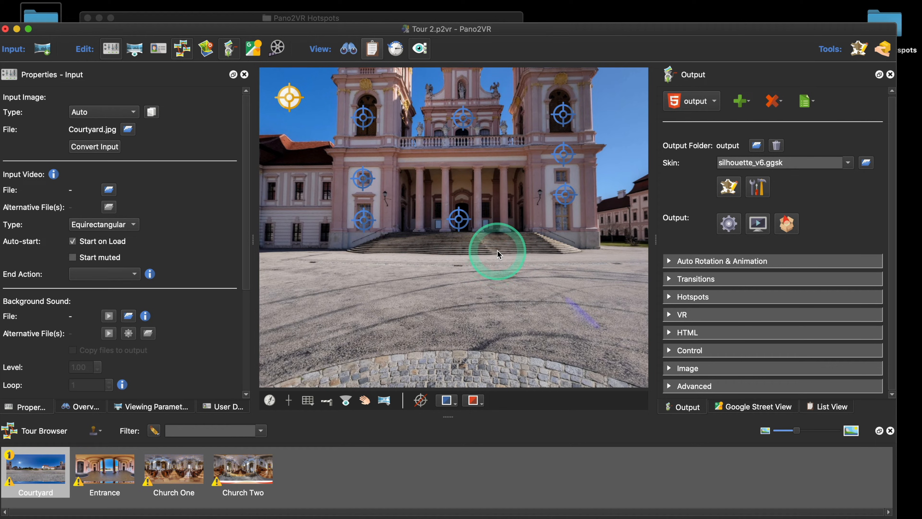
Step: Open the target viewing parameters directly from the Entrance hotspot in the panorama and cancel without changing the view
key("super")
left_click(465, 224, "super")
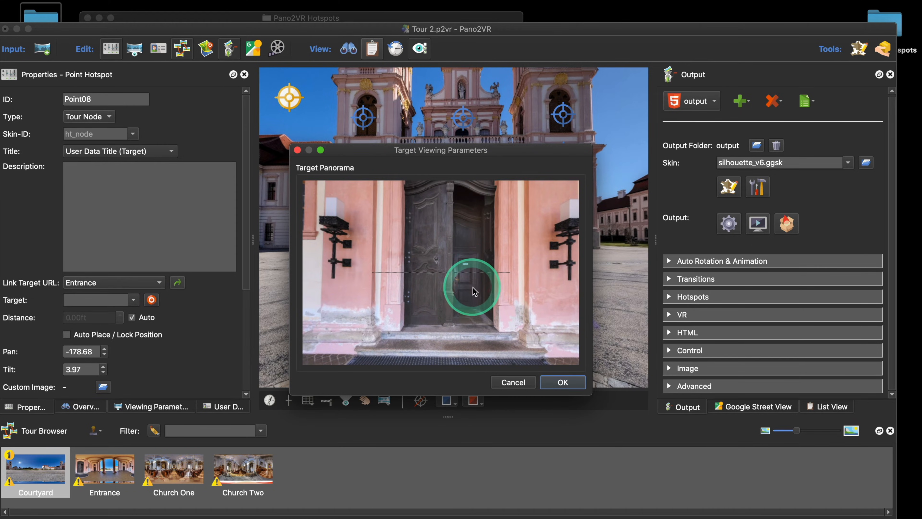
left_click(511, 380)
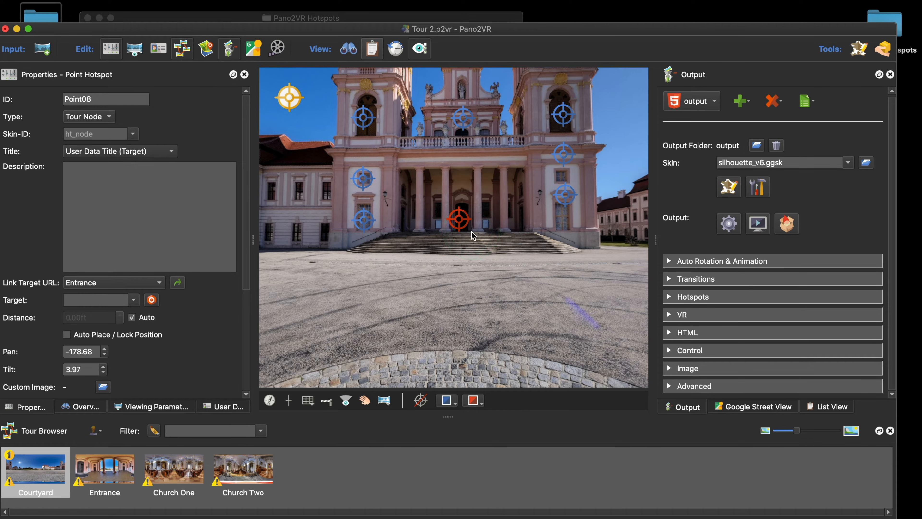
Step: Go to the Entrance panorama, add a tour node hotspot to Church One on the door, and set its target view to 0.1/5.4/70.0
double_click(460, 221)
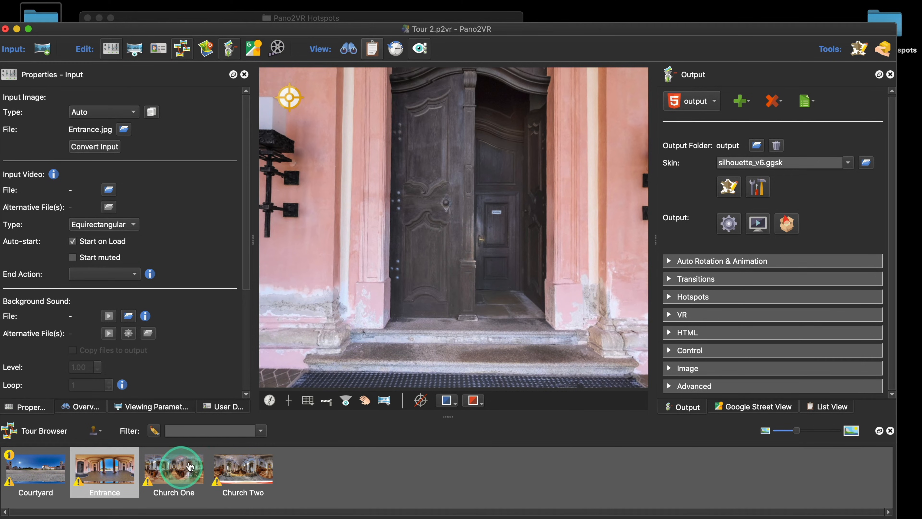
left_click_drag(173, 470, 474, 212)
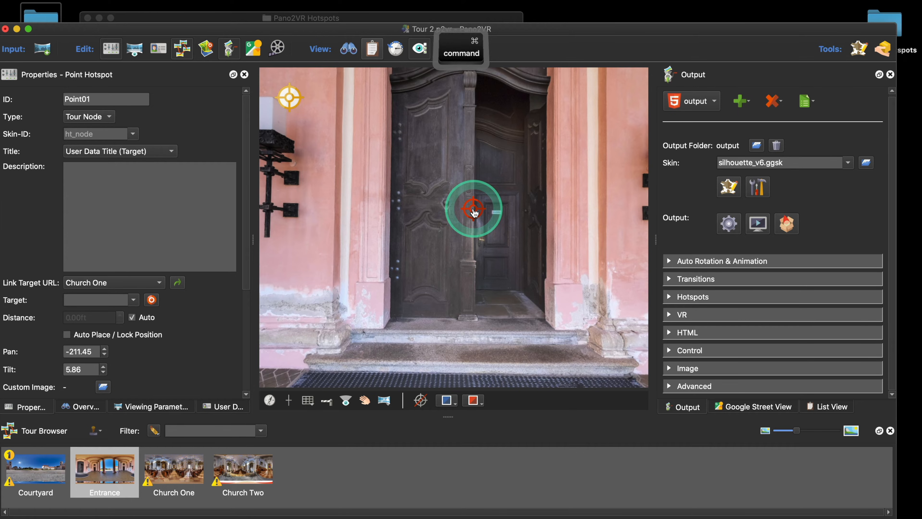
left_click(474, 212, "super")
left_click(563, 382)
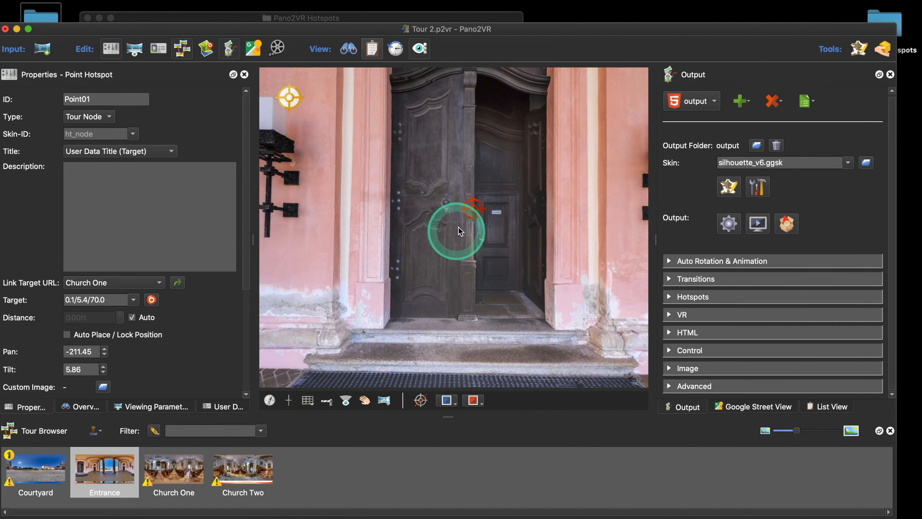
Step: Go to Church One, add a tour node hotspot to Church Two at the altar, and set its target view to -158.9/3.5/70.0
double_click(466, 224, "alt")
left_click_drag(233, 461, 456, 218)
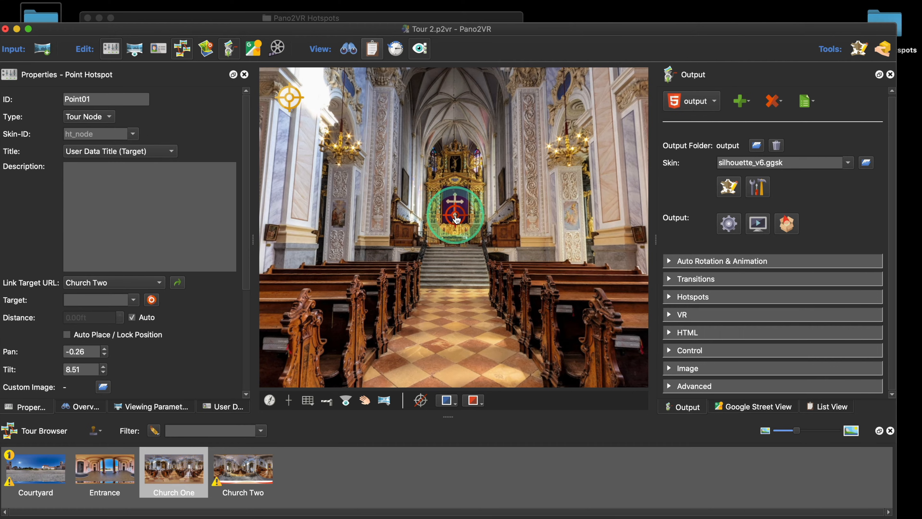
double_click(457, 218, "super")
left_click(562, 382)
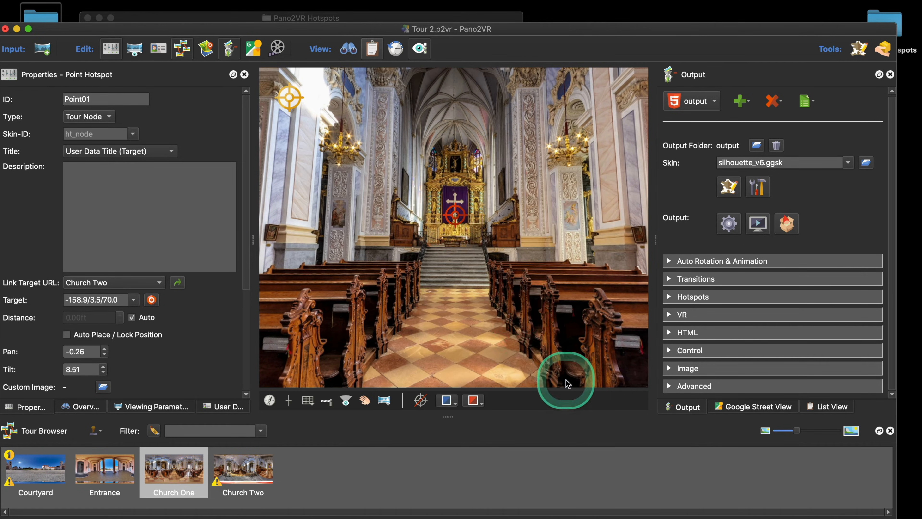
Step: Go to Church Two, add a tour node hotspot to Church One at the rear door, and set its target view facing that door
left_click(446, 215)
double_click(446, 216, "alt")
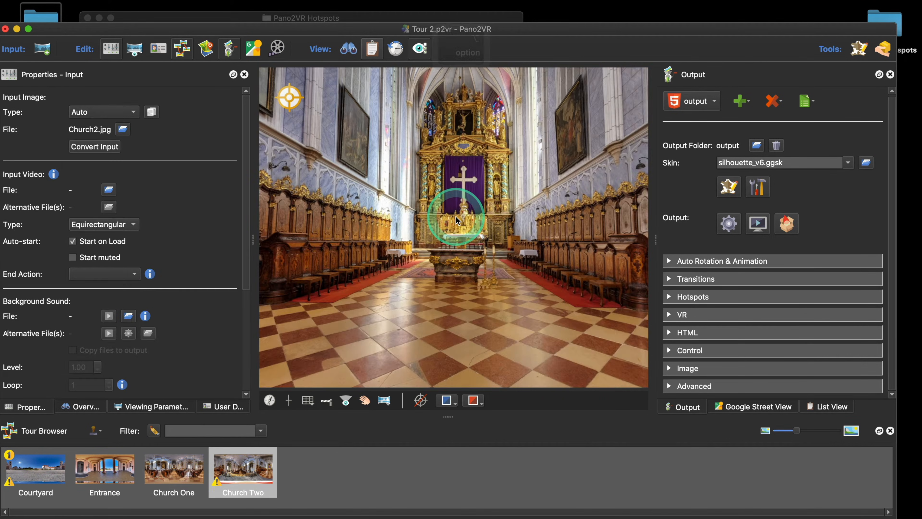
left_click_drag(398, 262, 424, 256)
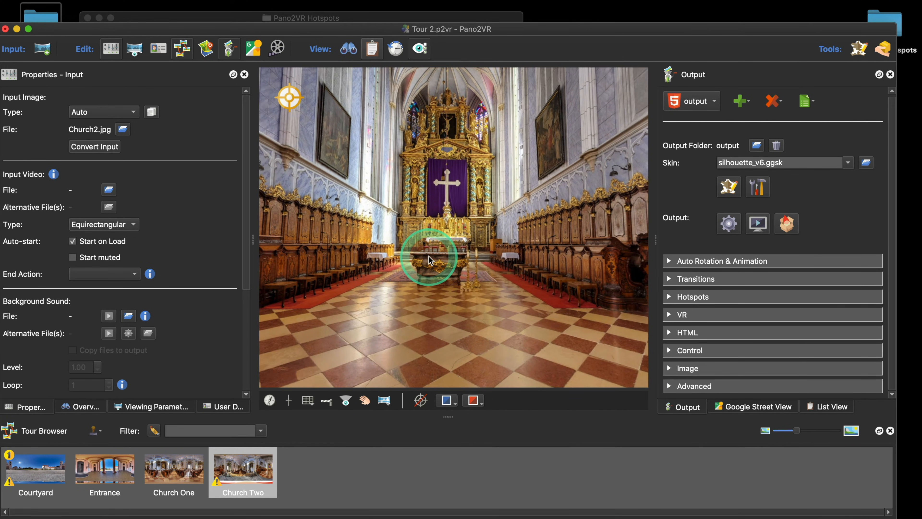
key("z")
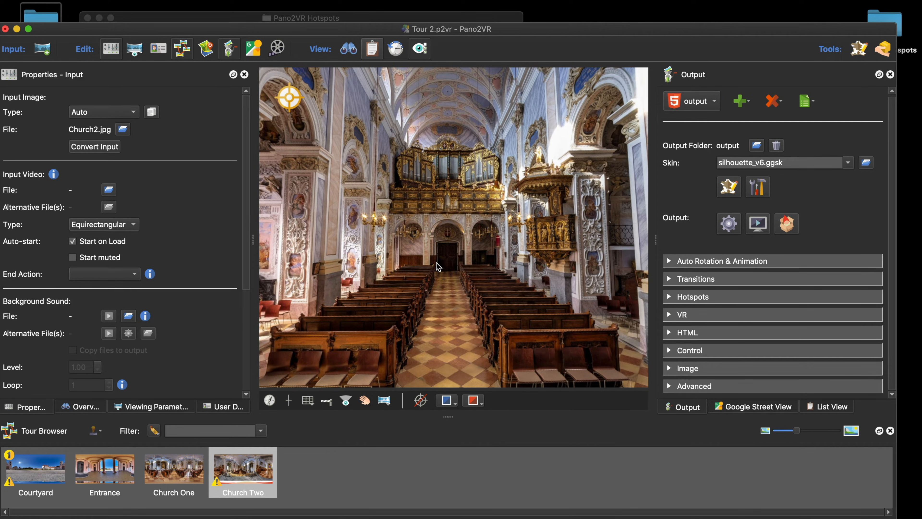
left_click_drag(174, 469, 428, 267)
double_click(449, 256)
left_click(561, 380)
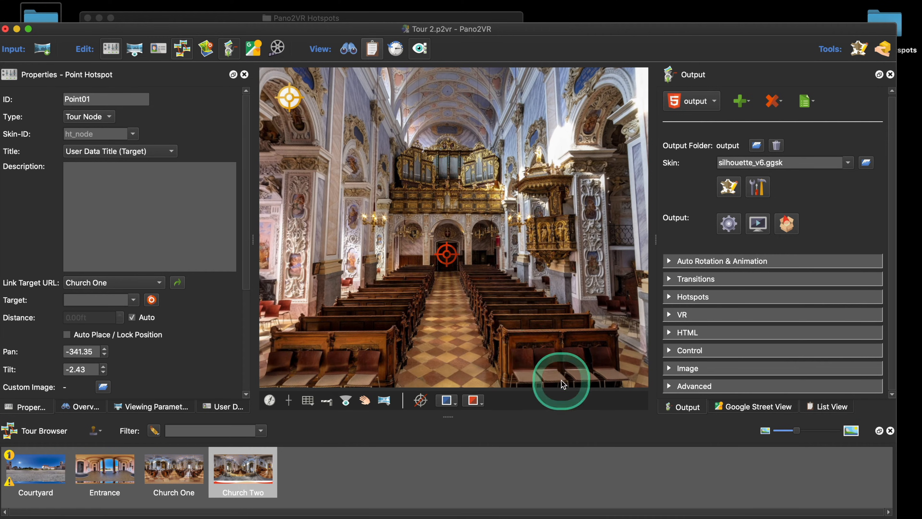
Step: Go to Church One, add a tour node hotspot to Entrance at the rear door, and set its target view outward between the columns
left_click(447, 255)
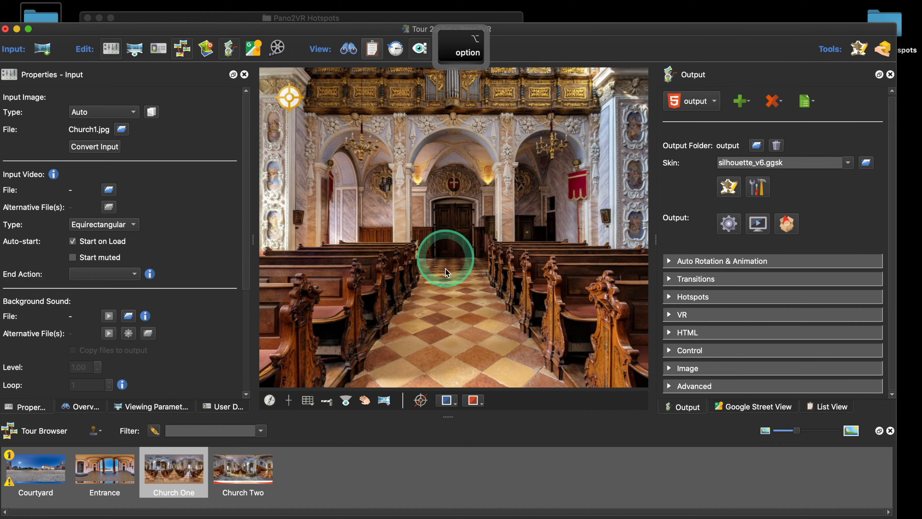
left_click(111, 468)
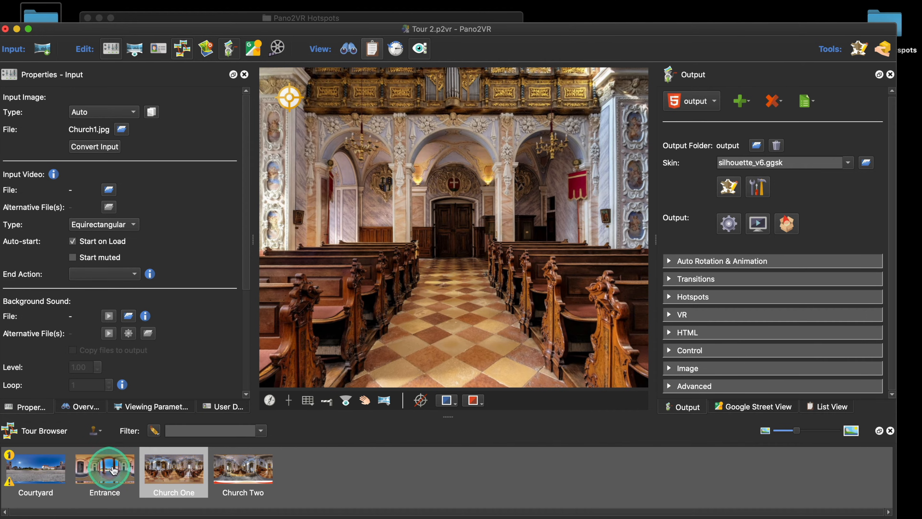
left_click_drag(113, 470, 455, 234)
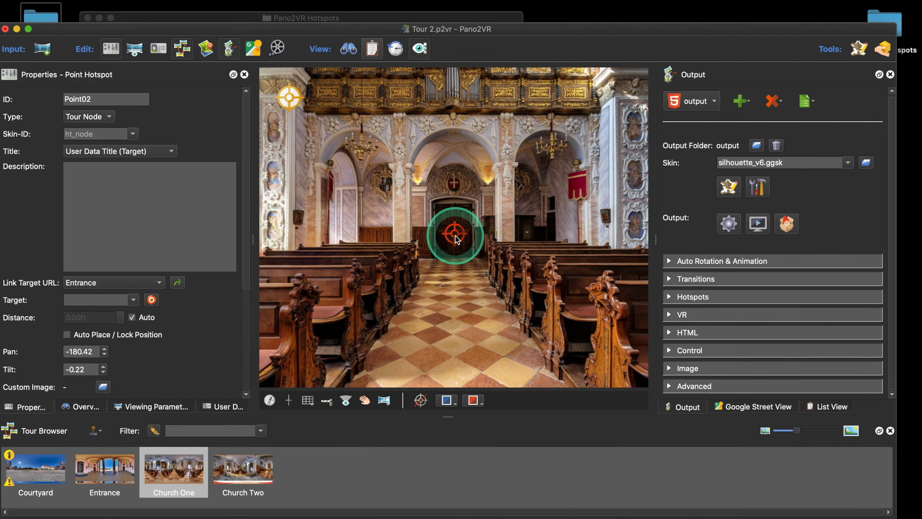
left_click(457, 237, "alt")
left_click_drag(488, 267, 540, 343)
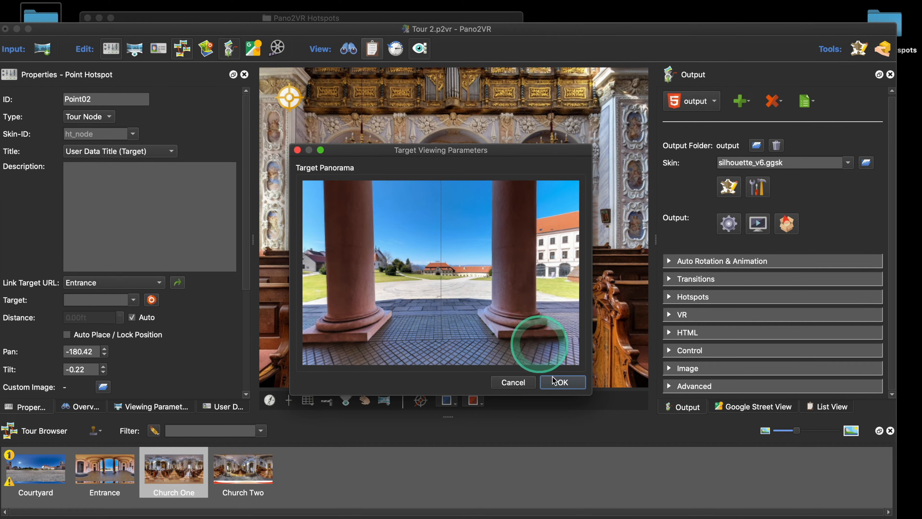
left_click(553, 380)
Step: Go to Entrance, add a tour node hotspot to Courtyard between the columns, and set its target view to -179.3/1.3/70.0
left_click(458, 237, "alt")
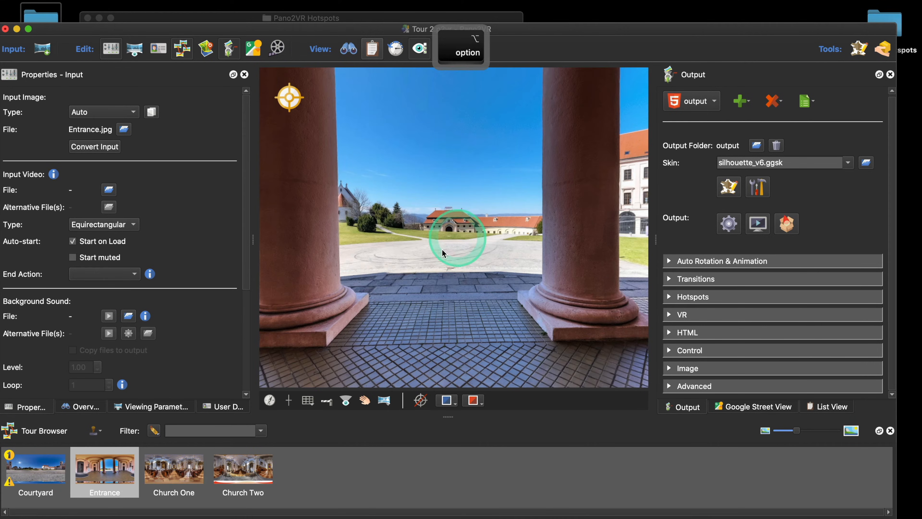
left_click(438, 268)
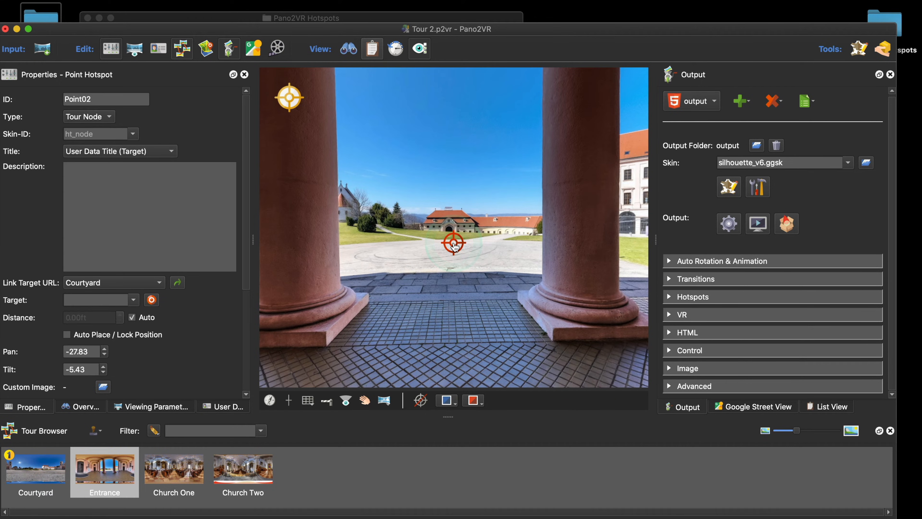
left_click(453, 243, "super")
left_click(435, 328)
left_click(448, 239)
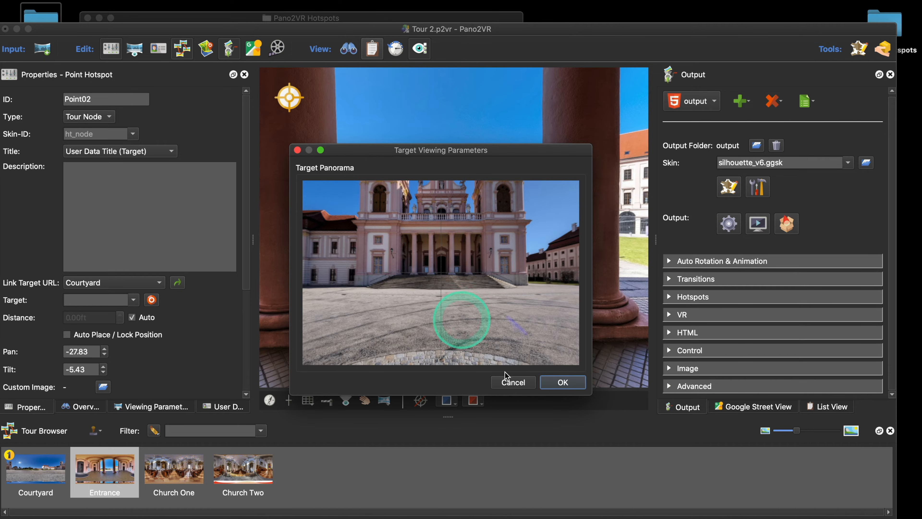
left_click(562, 381)
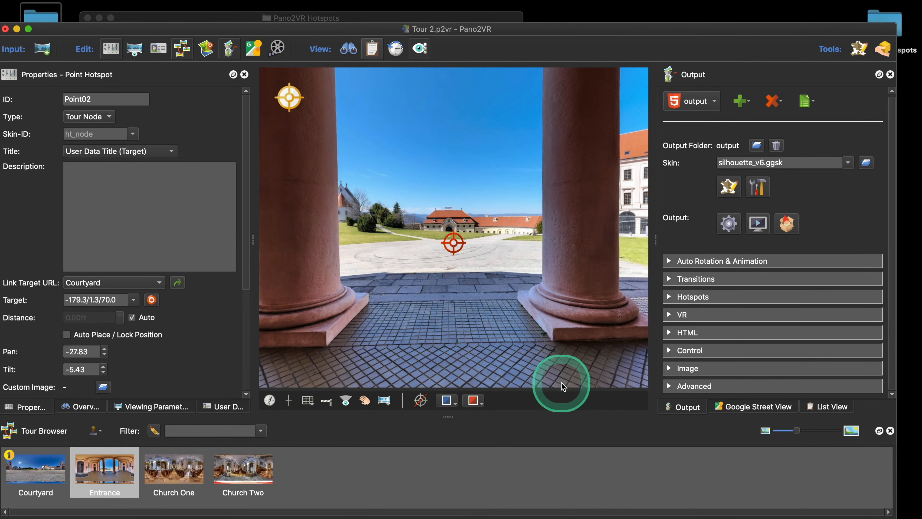
Step: Go to Courtyard through the hotspot between the columns and generate the tour output, overwriting pano.xml
double_click(454, 241)
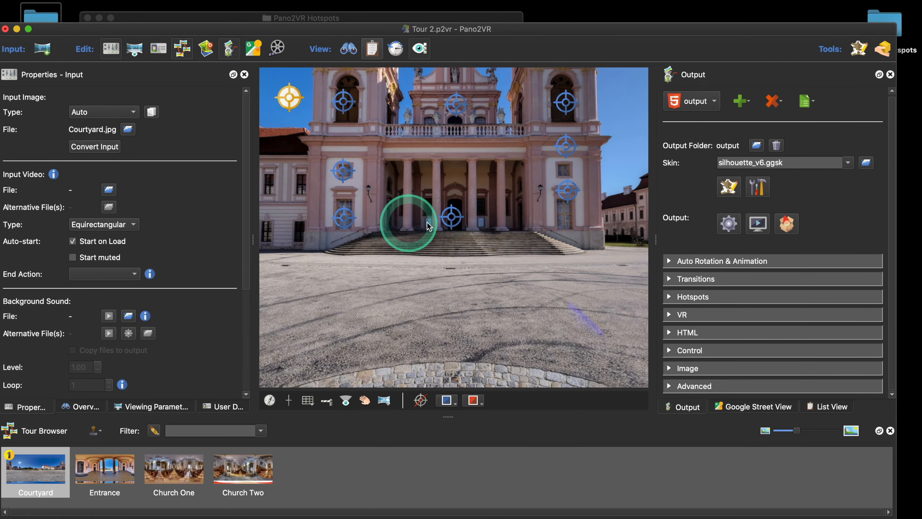
left_click(729, 224)
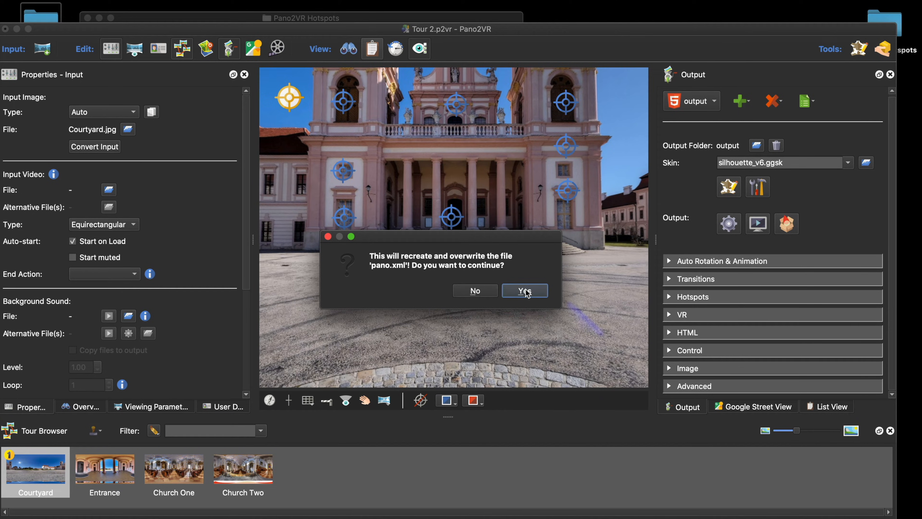
left_click(526, 290)
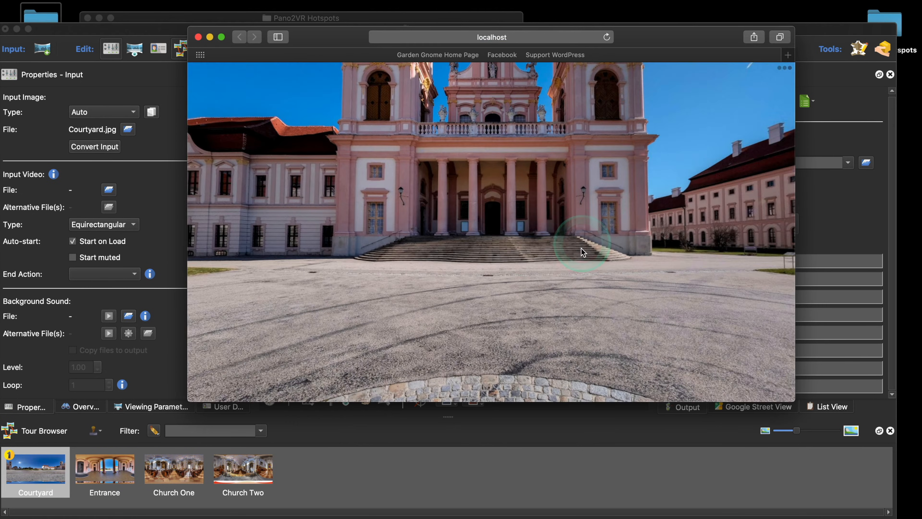
Step: Test the tour node hotspots in the browser preview from Courtyard to Church Two, look back toward the rear door, and close the preview
left_click(495, 229)
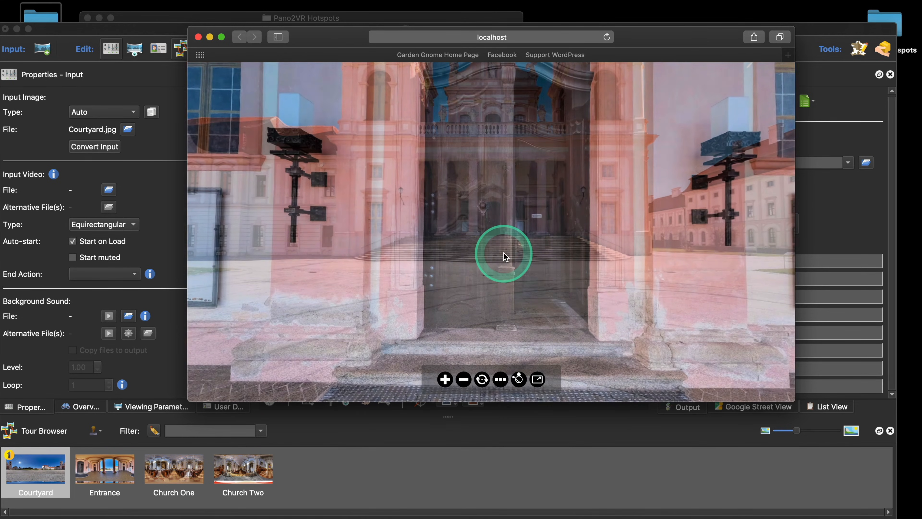
left_click(508, 221)
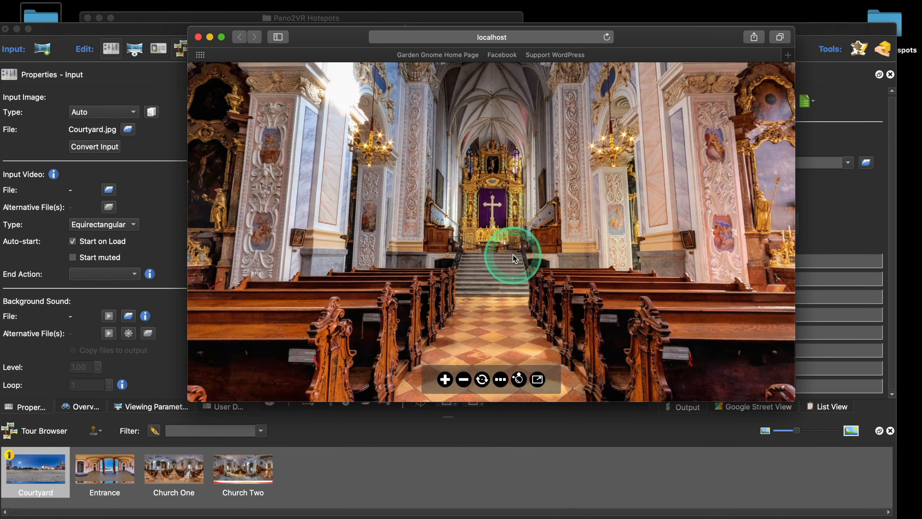
left_click(513, 254)
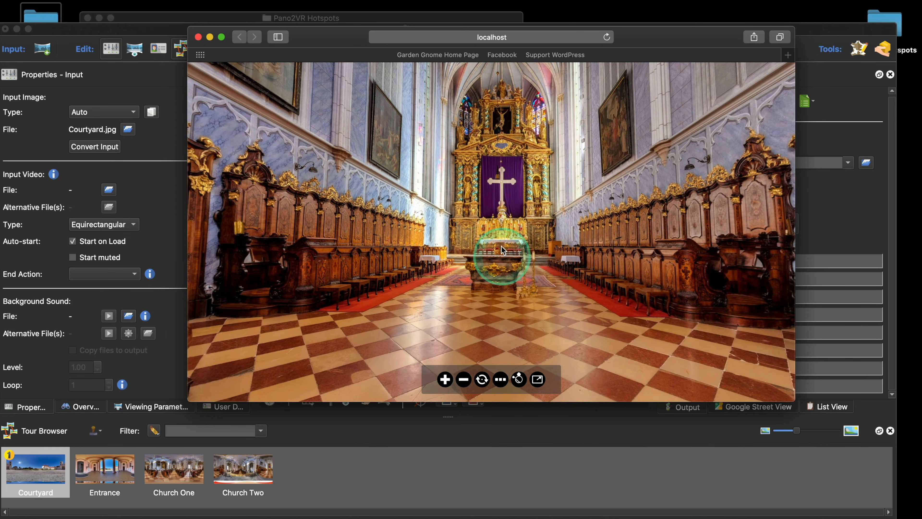
left_click(503, 251)
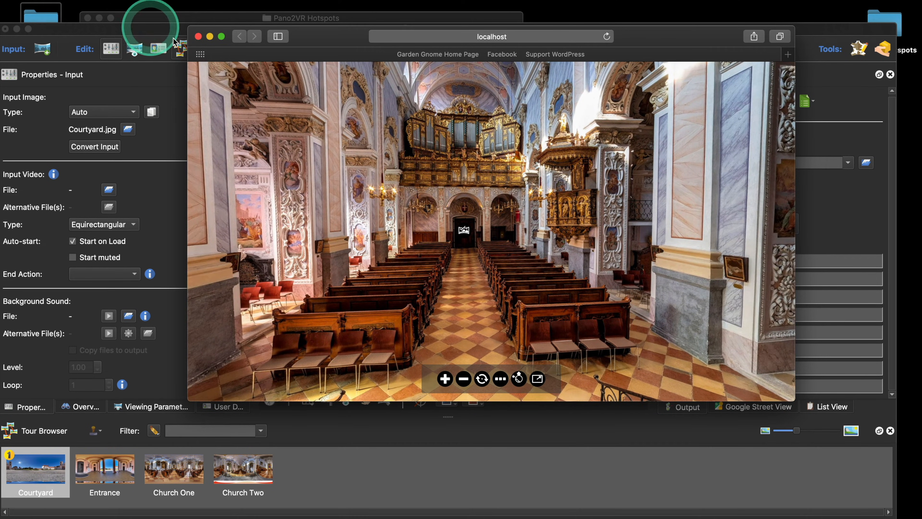
left_click(198, 36)
Step: Go to Church One and set the altar hotspot's target view in Church Two to 19.8/-0.9/70.0, facing the organ and rear door
left_click(188, 470)
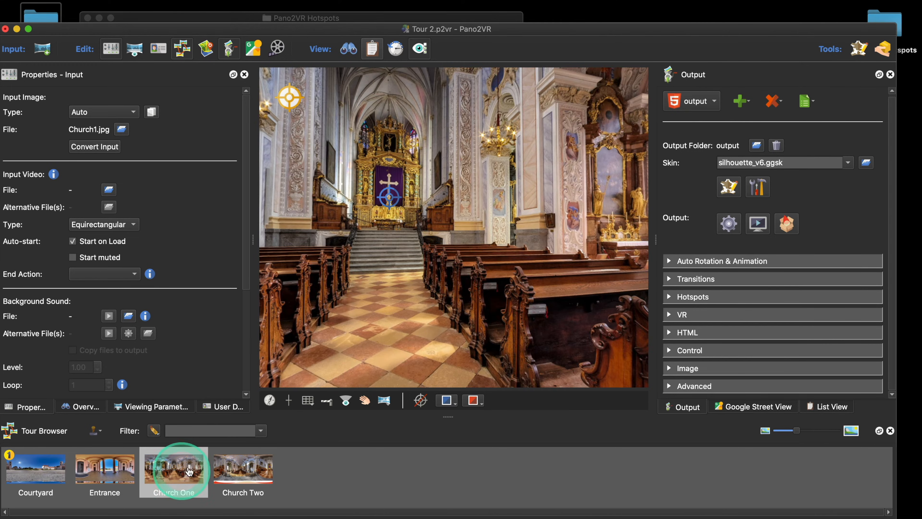
left_click_drag(428, 233, 465, 227)
left_click(436, 203)
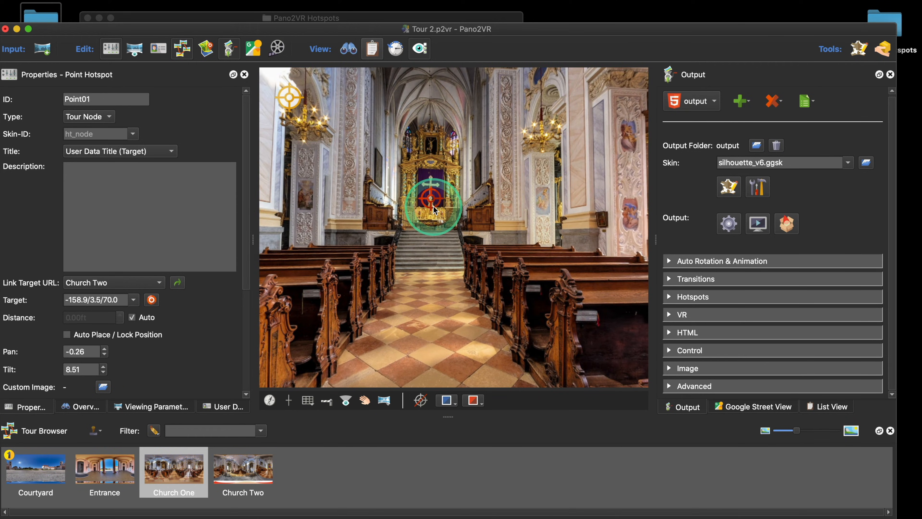
double_click(432, 206)
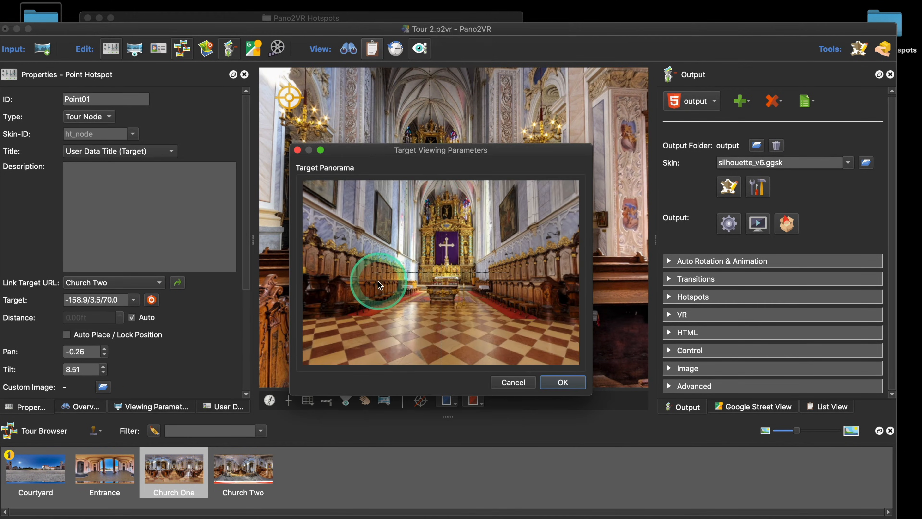
left_click_drag(379, 285, 426, 270)
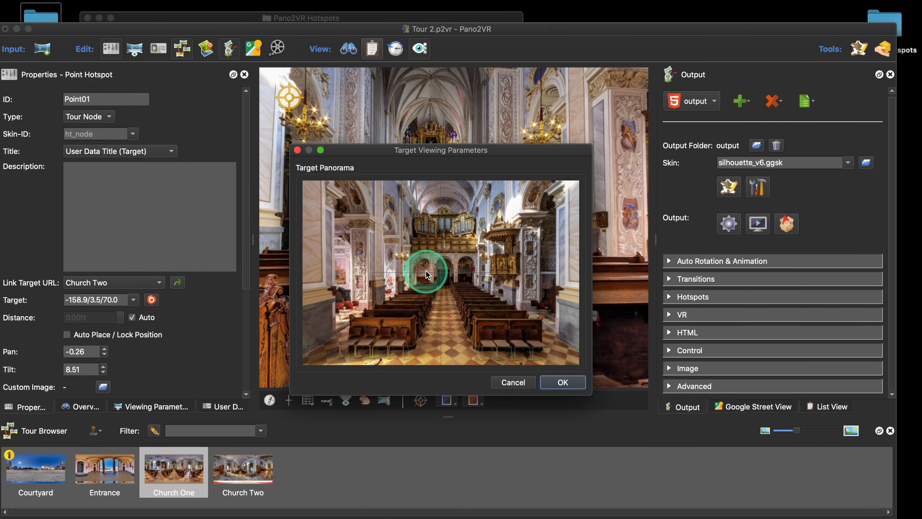
left_click(562, 382)
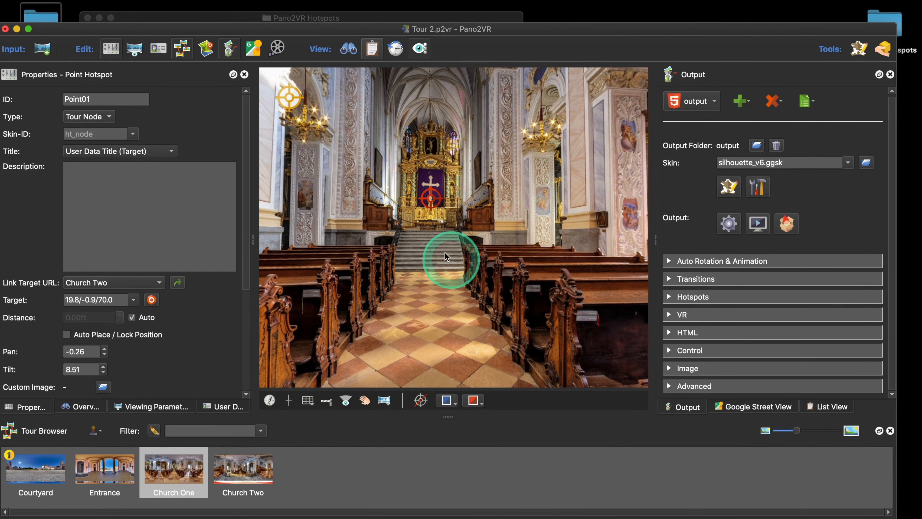
Step: Go to Church Two through the altar hotspot to check its target view, and regenerate the tour output
double_click(430, 199)
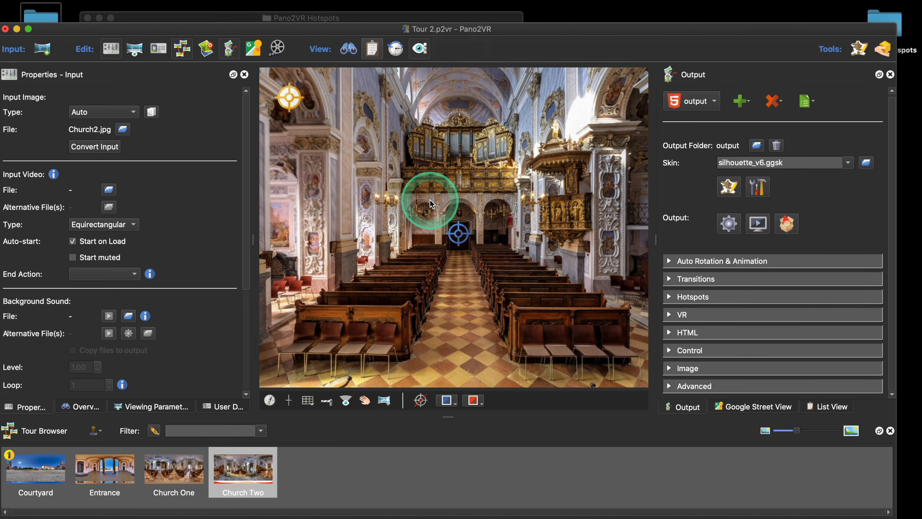
left_click(729, 223)
left_click(517, 289)
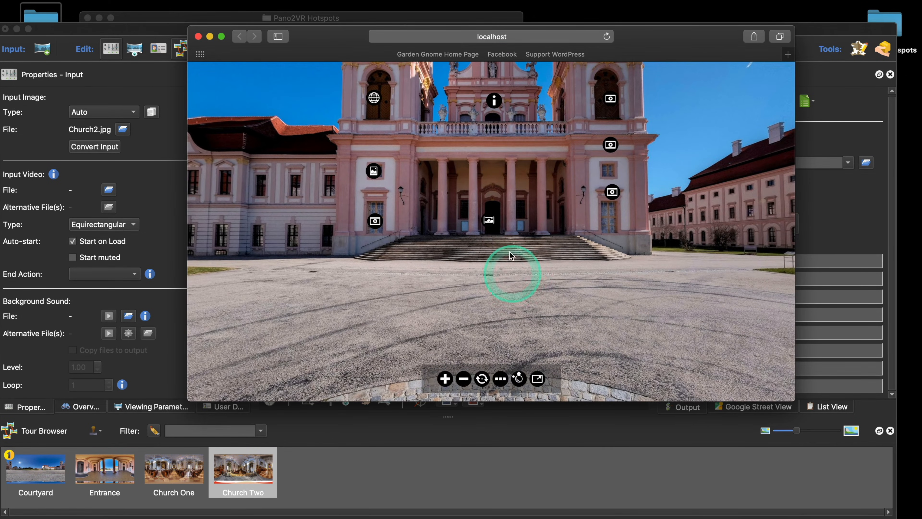
Step: Walk the browser preview from Courtyard through Entrance and Church One to Church Two and back to Courtyard, and close the preview
left_click(489, 220)
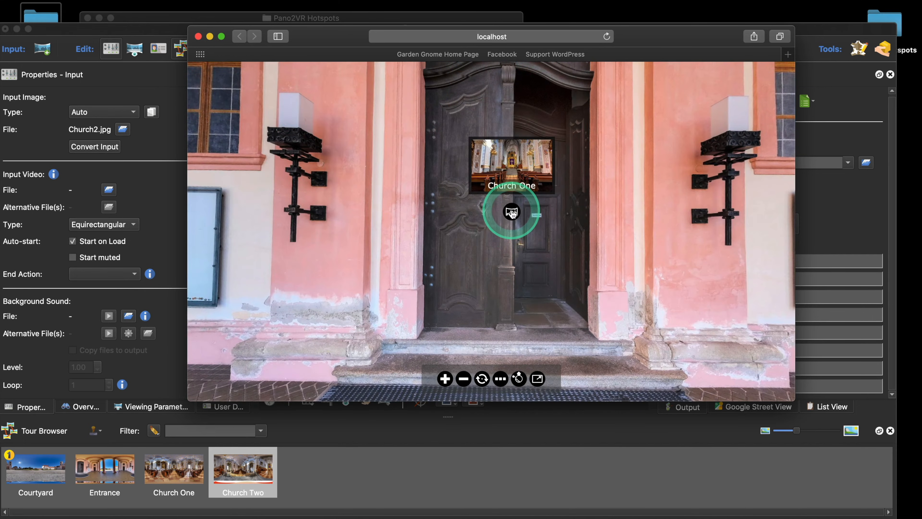
left_click(512, 213)
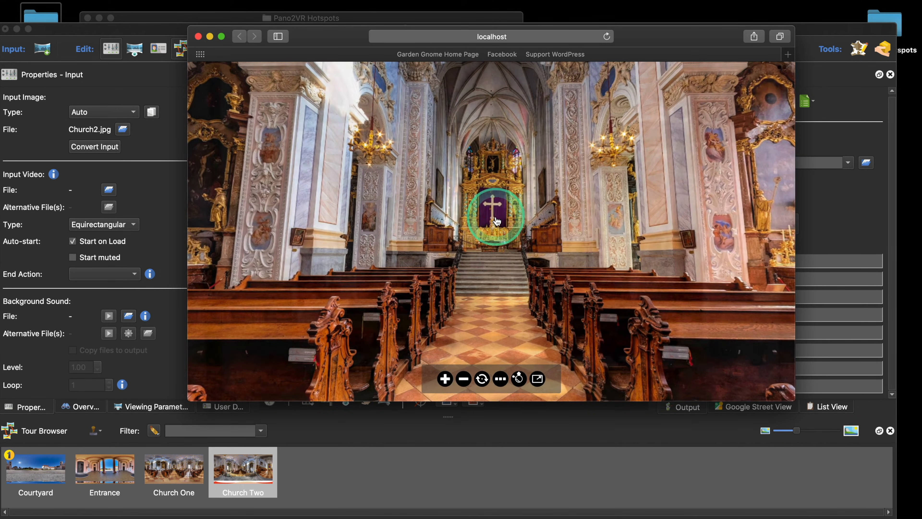
left_click(497, 221)
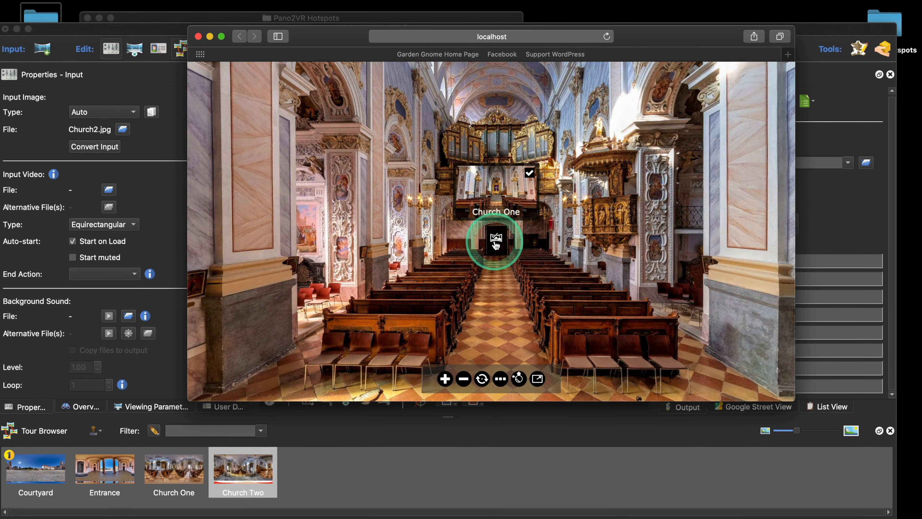
left_click(496, 244)
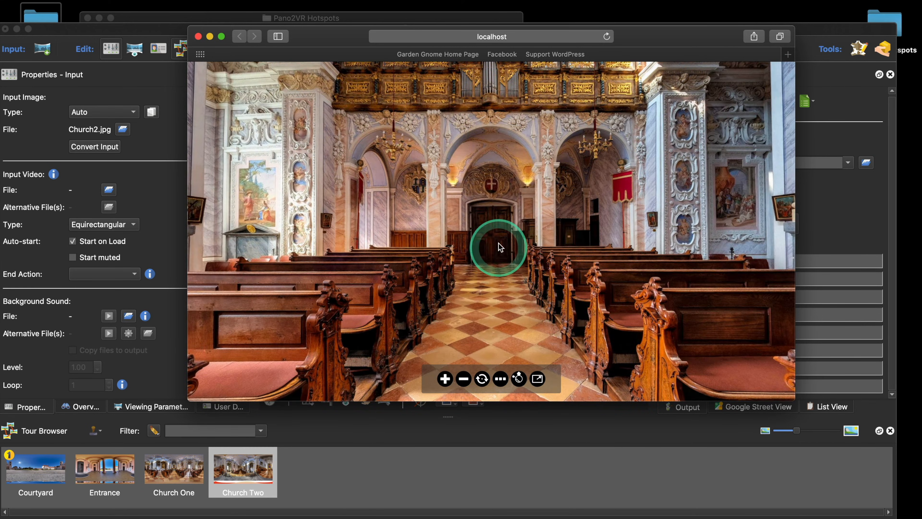
left_click(498, 247)
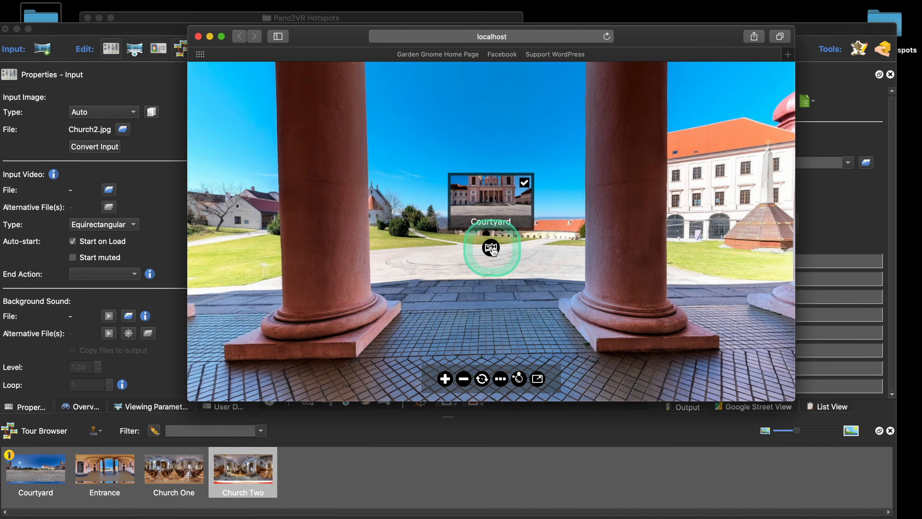
left_click(492, 249)
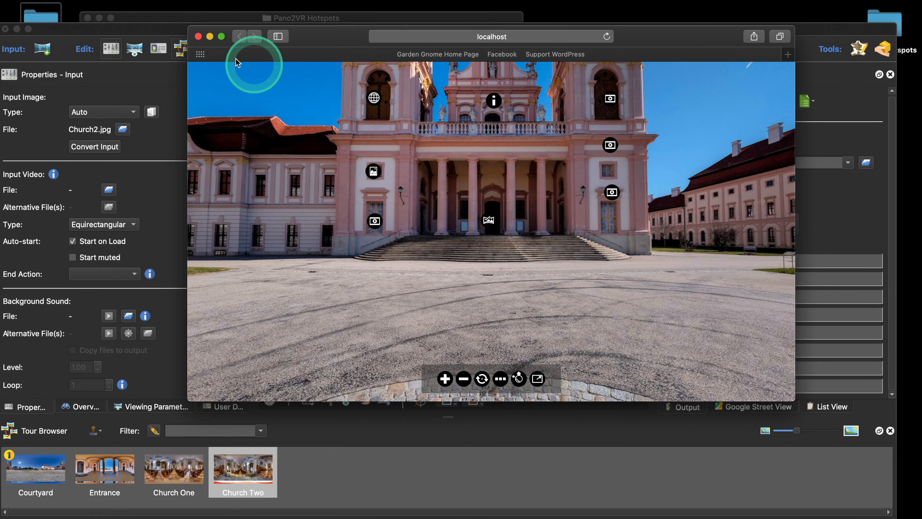
left_click(199, 37)
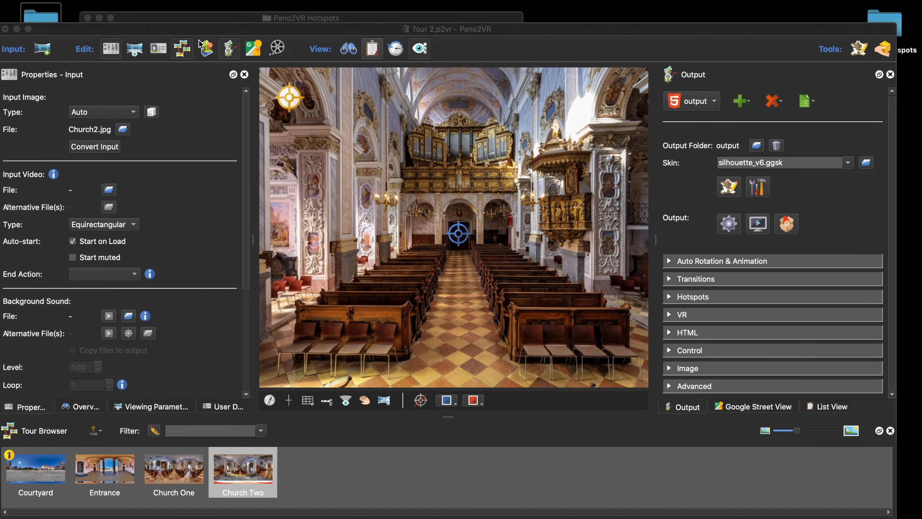
Step: Save and close the Tour 2 project, and open Tour GPS 2.p2vr from the Pano2VR Hotspots folder
left_click_drag(225, 28, 235, 27)
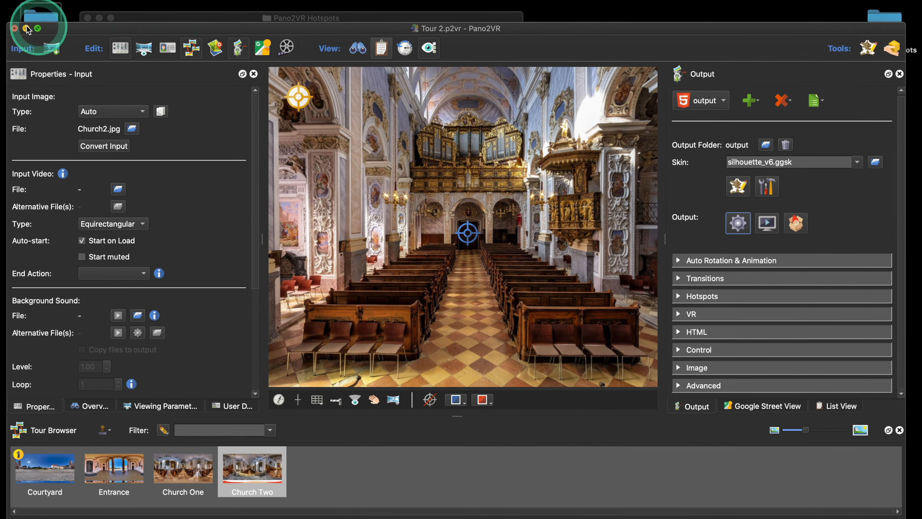
left_click(14, 28)
left_click(512, 290)
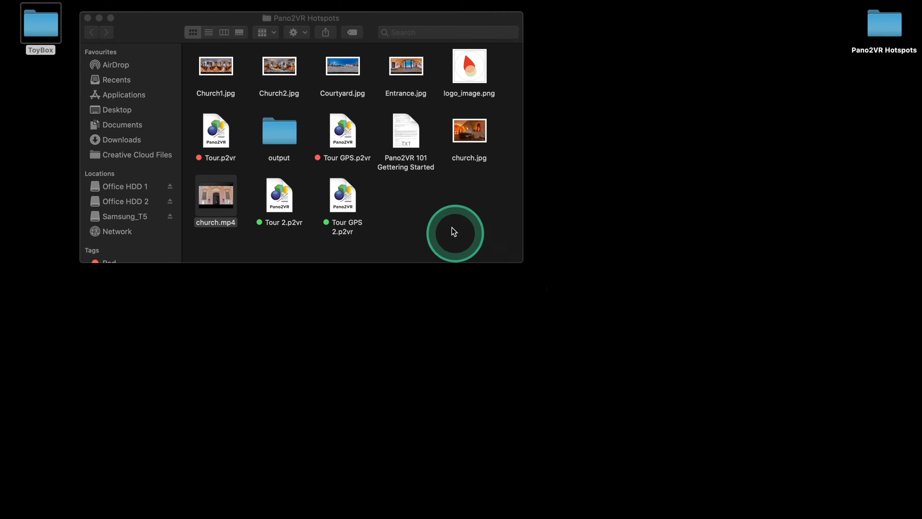
left_click(453, 231)
double_click(344, 199)
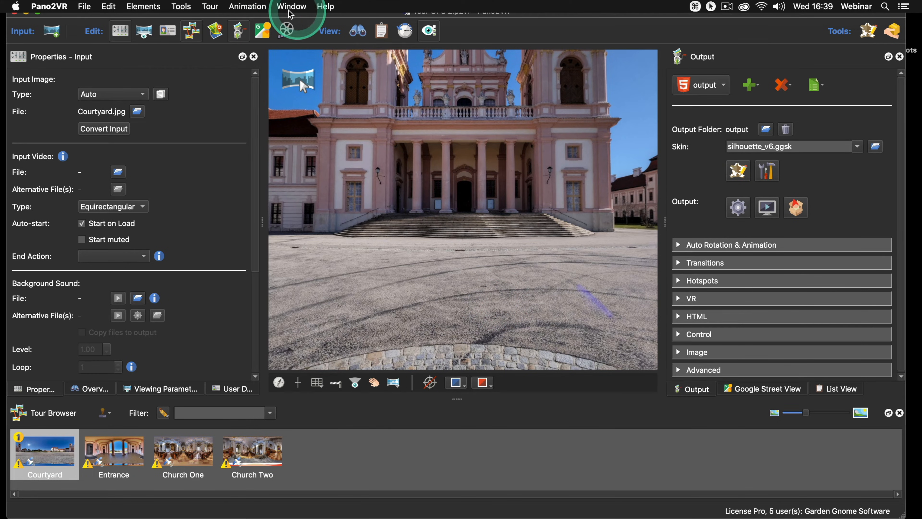
Step: Link all panoramas of the GPS tour automatically using the Closest Nodes option
left_click(210, 6)
mouse_move(259, 84)
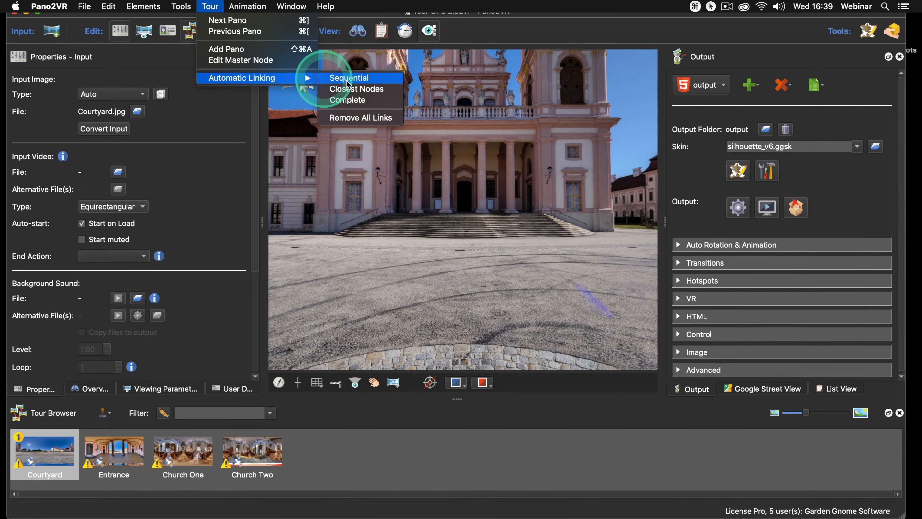
left_click(368, 89)
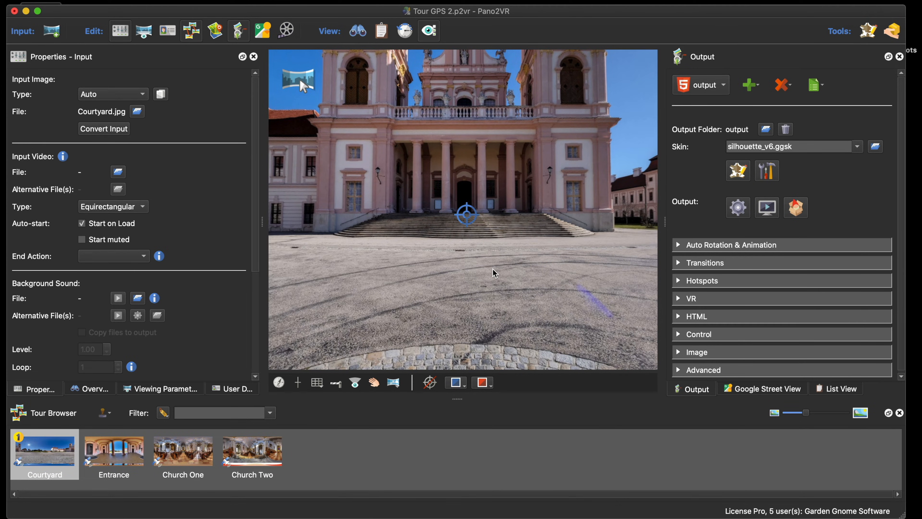
Step: Follow the automatically created hotspots from Courtyard through Entrance and Church One to Church Two and back to Courtyard to check the links
left_click(477, 251)
left_click(470, 216)
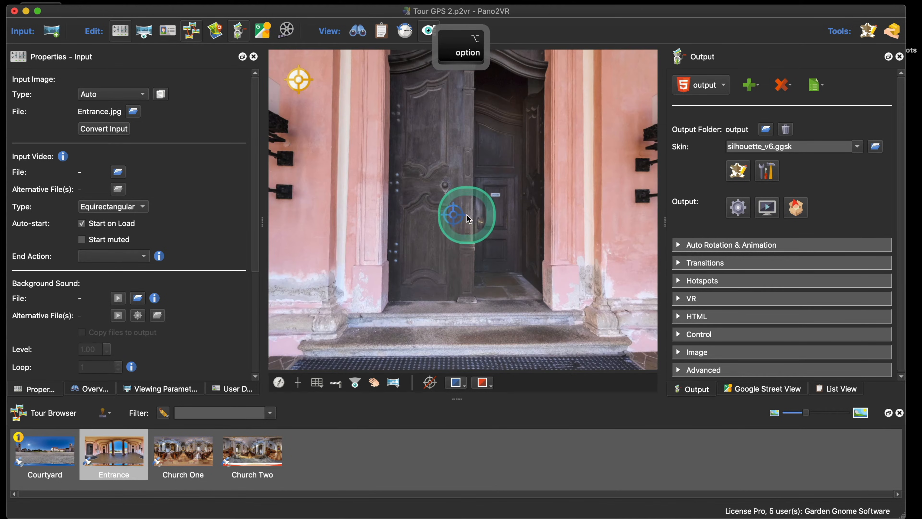
left_click(459, 239)
left_click(459, 215)
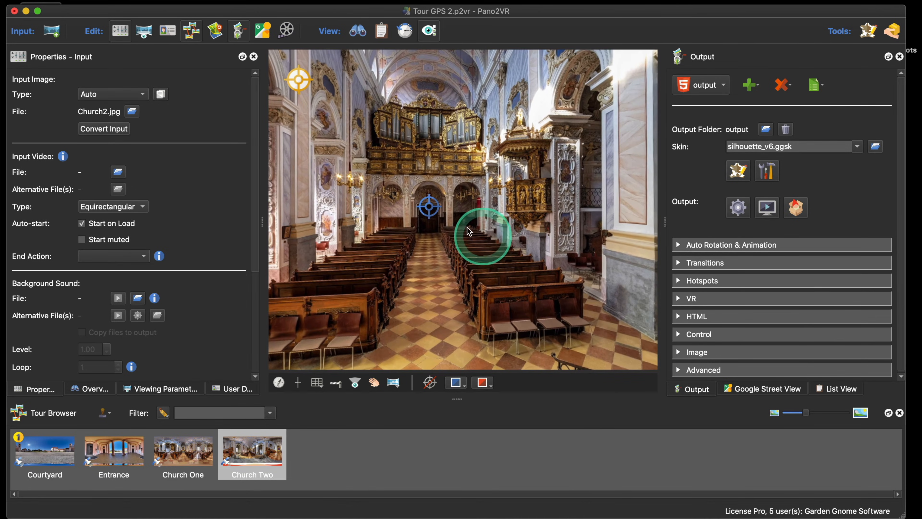
left_click(429, 210, "alt")
left_click(431, 214, "alt")
left_click(433, 213)
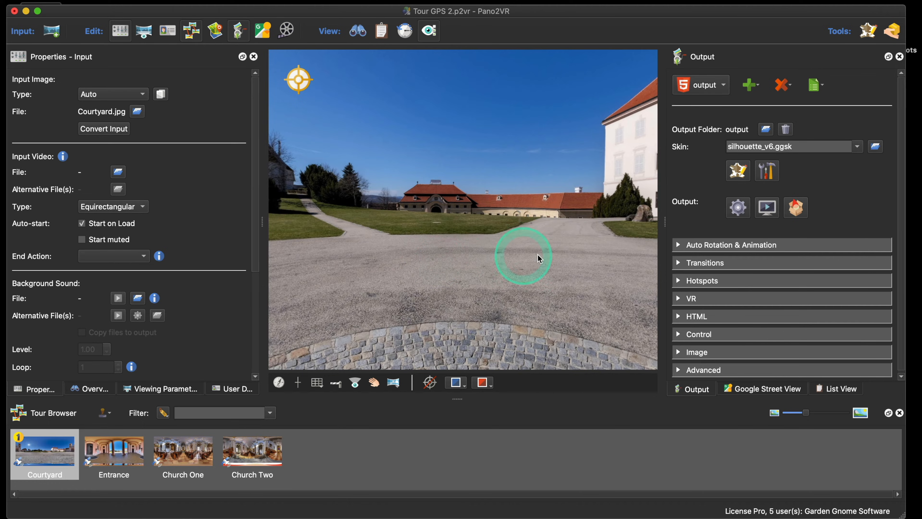
left_click_drag(537, 255, 509, 258)
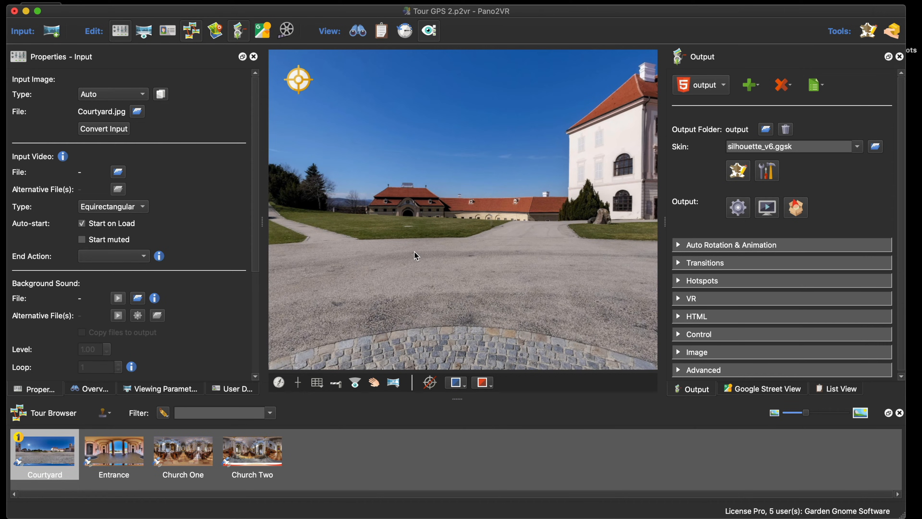
Step: Close the Tour GPS 2 project and reopen Tour 2.p2vr from the Pano2VR Hotspots folder
left_click(14, 11)
left_click(414, 271)
left_click(440, 240)
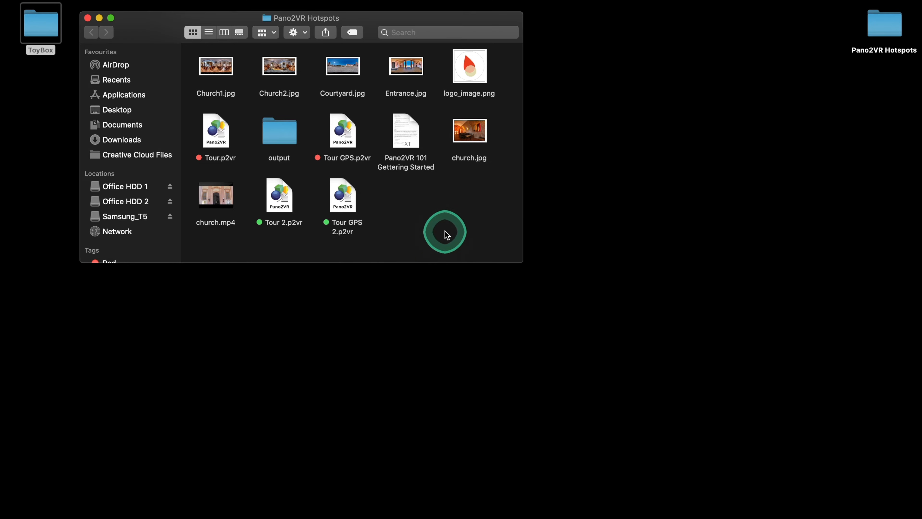
double_click(287, 201)
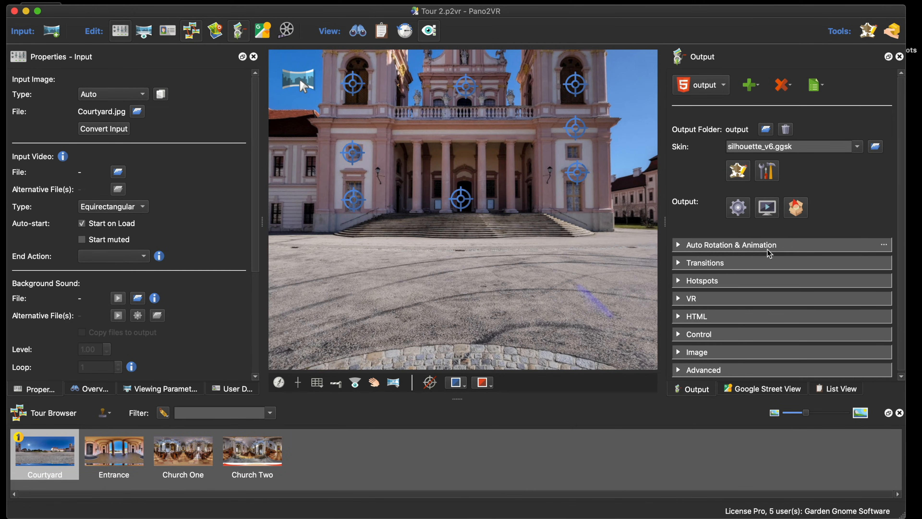
Step: Generate the Tour 2 output again, overwriting the existing files, and follow the Entrance hotspot in the browser preview
left_click_drag(459, 257, 461, 256)
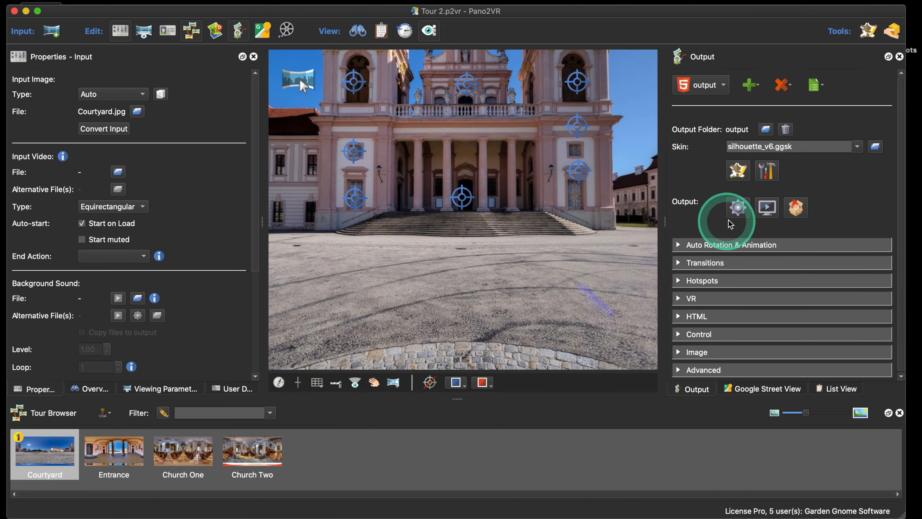
left_click(738, 207)
left_click(534, 272)
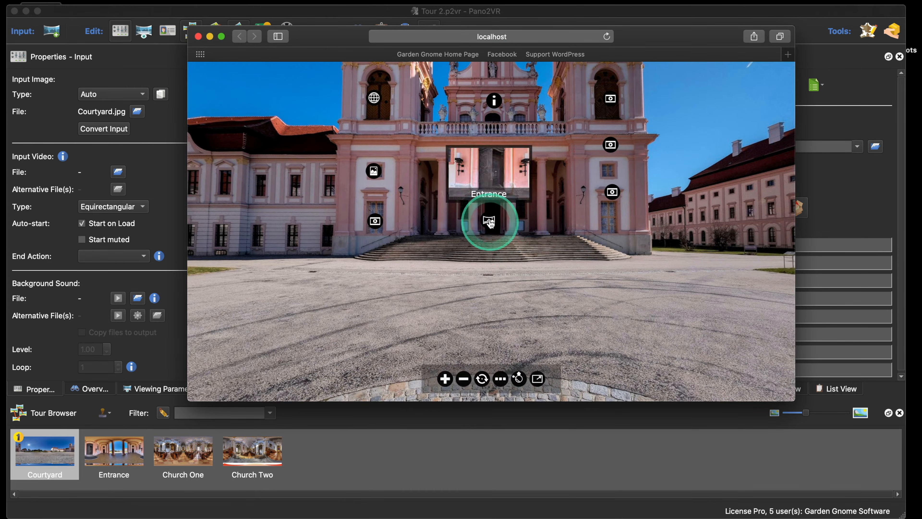
left_click(487, 218)
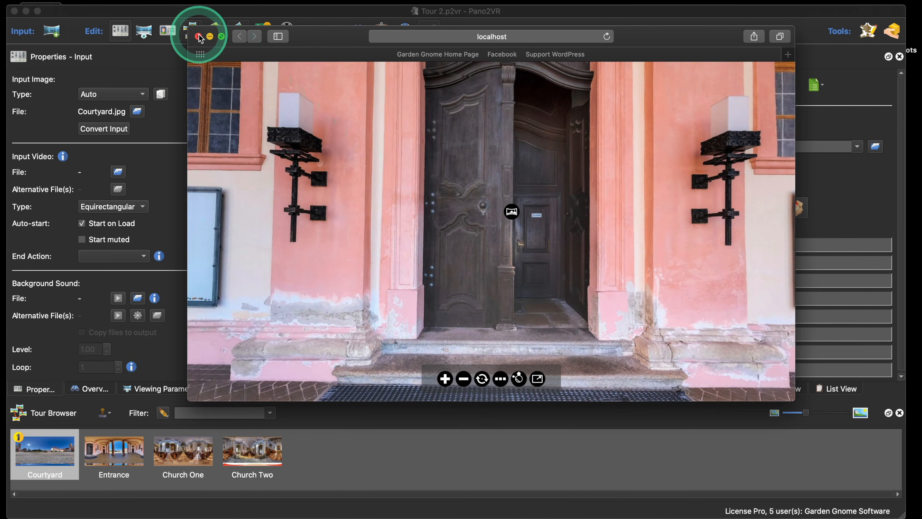
Step: Close the preview, set both the Before and After panorama transition effects to Zoom In, and turn off Wait for transition
left_click(198, 36)
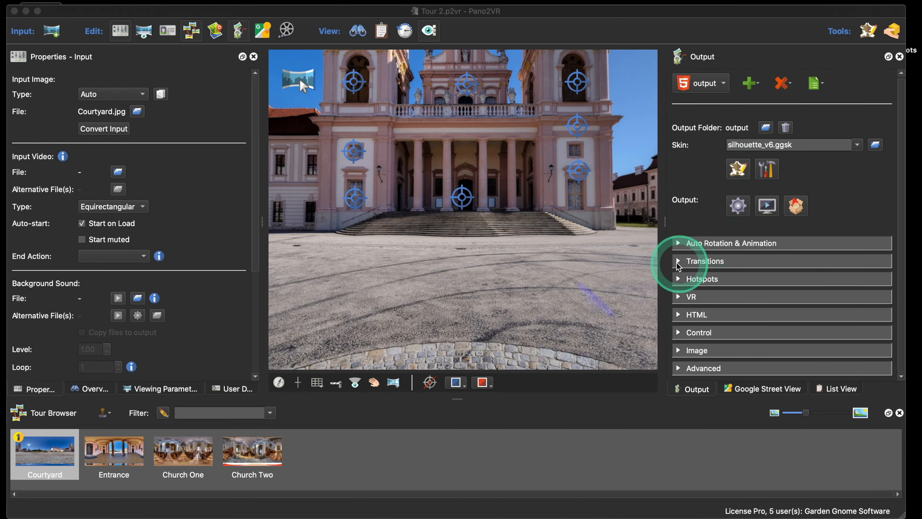
left_click(686, 262)
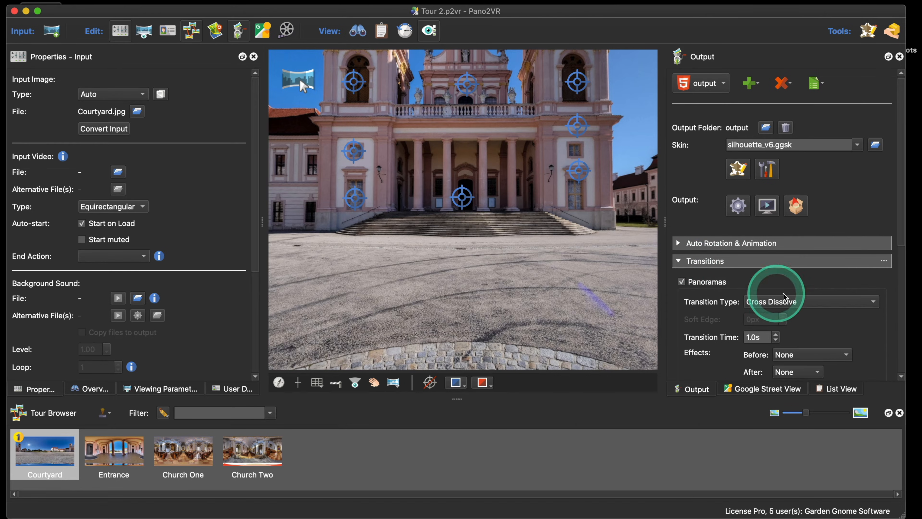
scroll(784, 287, "down", 5)
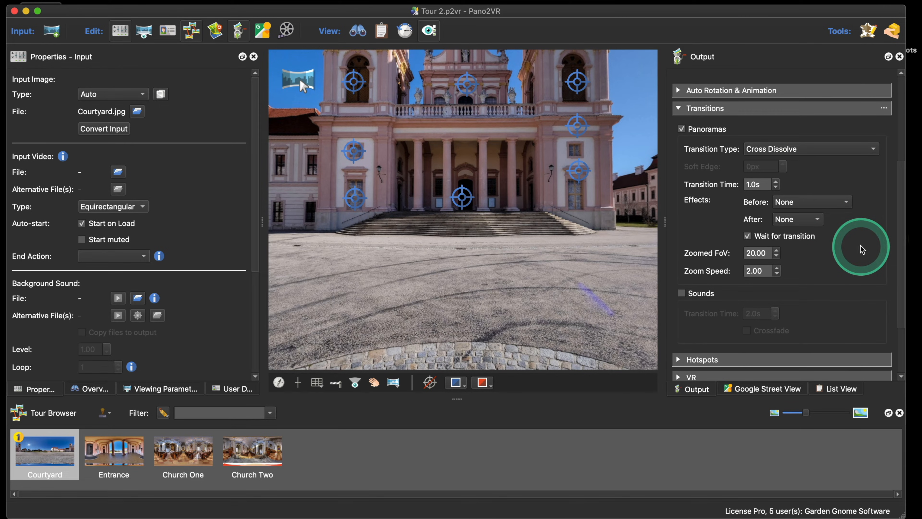
left_click(838, 202)
left_click(834, 216)
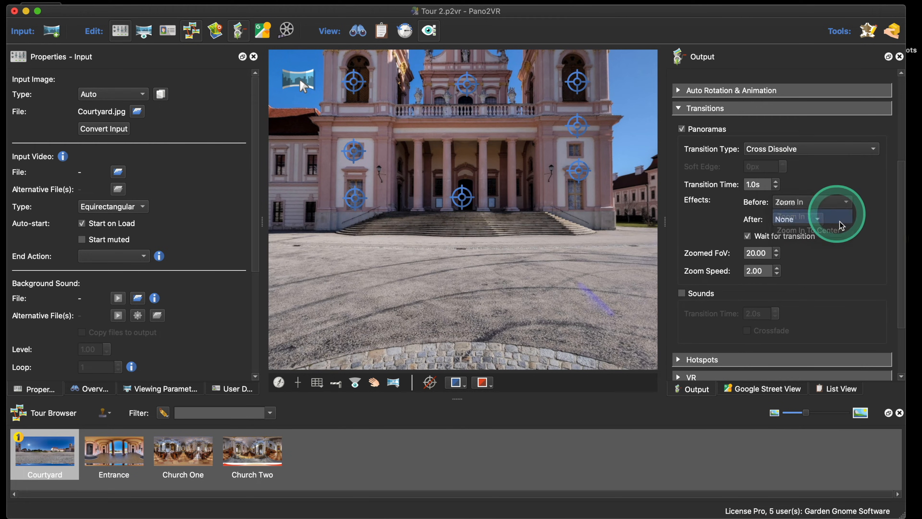
left_click(813, 219)
left_click(813, 232)
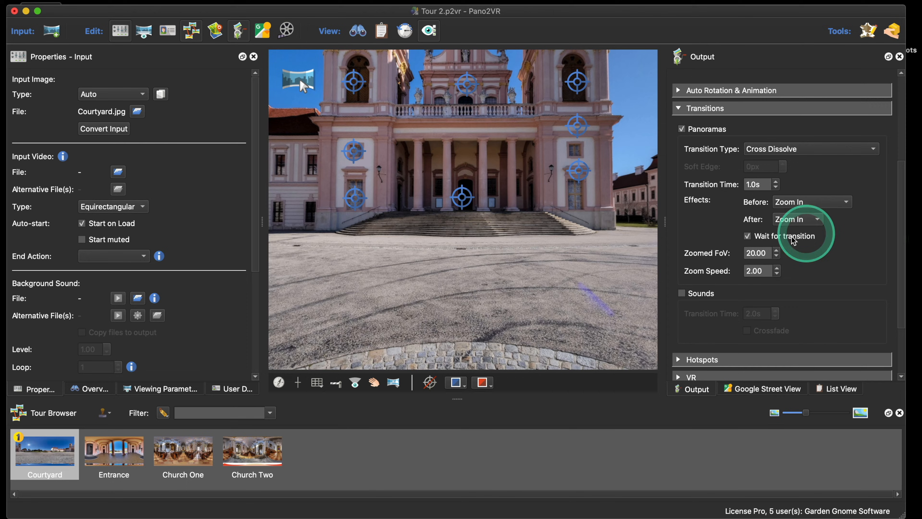
left_click(746, 236)
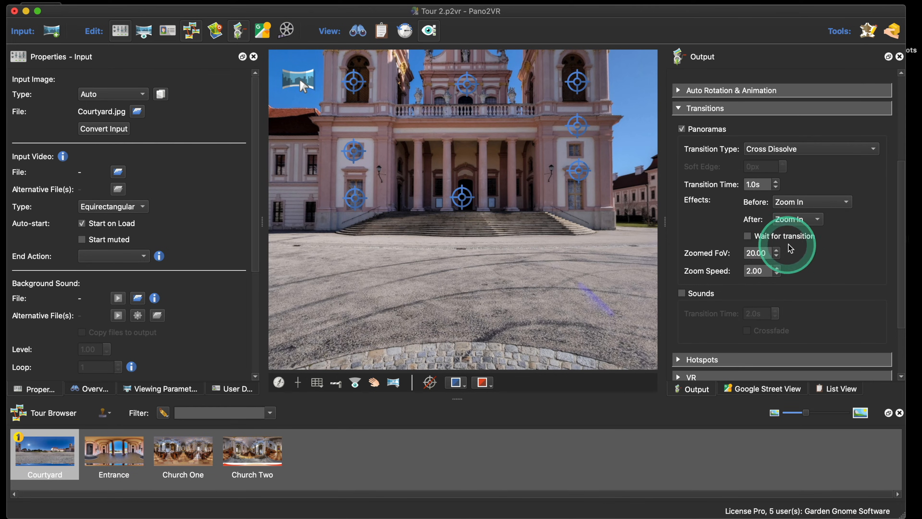
Step: Generate the output again, overwriting pano.xml, and follow the links from Courtyard through Entrance into Church One to test the zoom effects
scroll(776, 156, "up", 5)
left_click(775, 167)
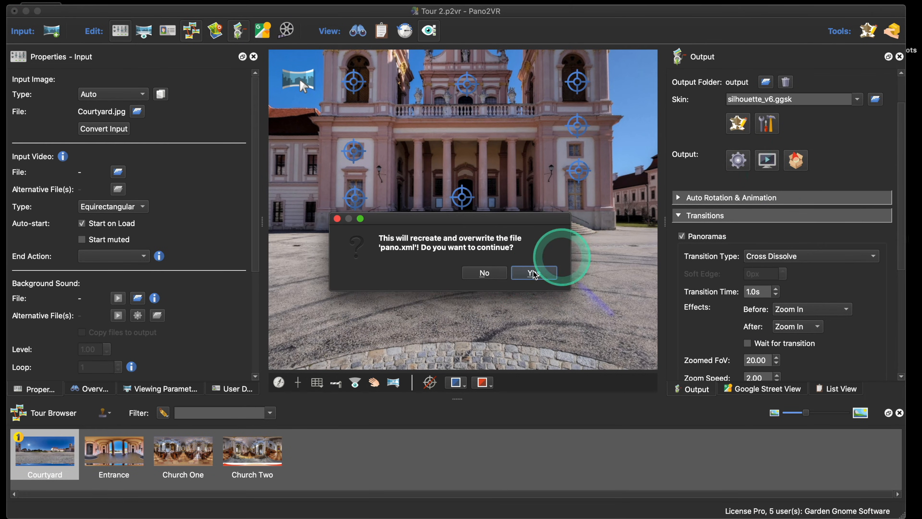
left_click(537, 273)
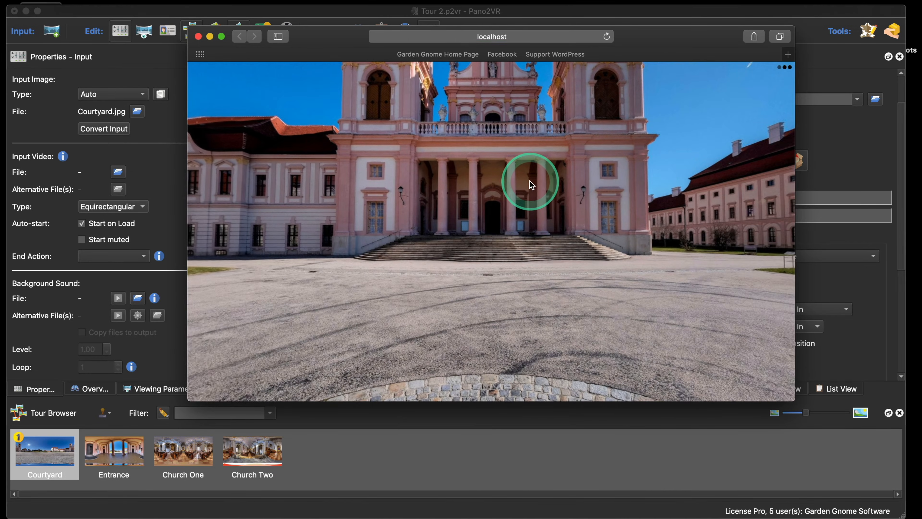
scroll(498, 229, "up", 10)
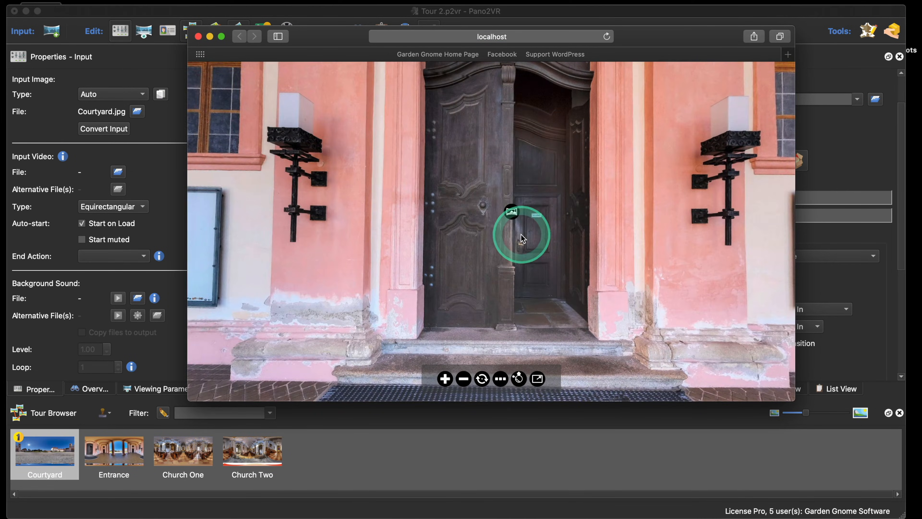
left_click(522, 238)
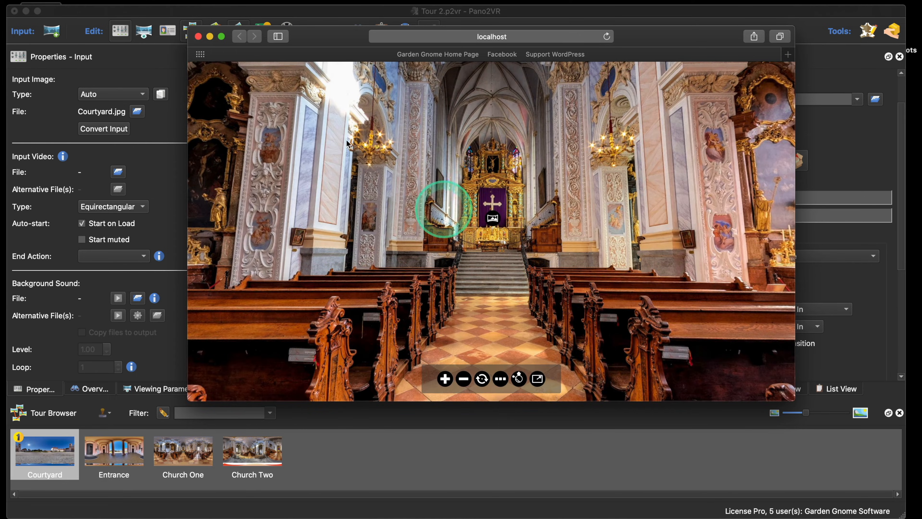
left_click(198, 36)
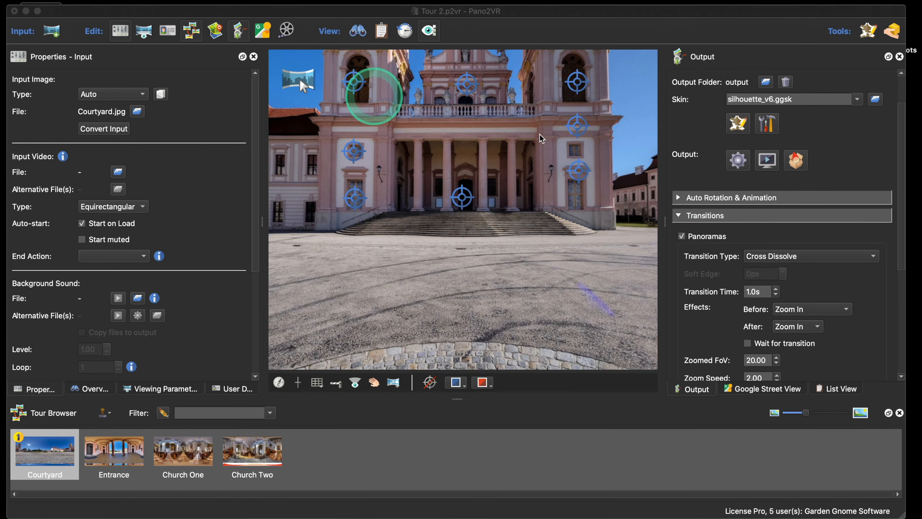
Step: Set the Zoomed FoV of the panorama transitions to 40
scroll(797, 277, "down", 3)
scroll(797, 278, "down", 1)
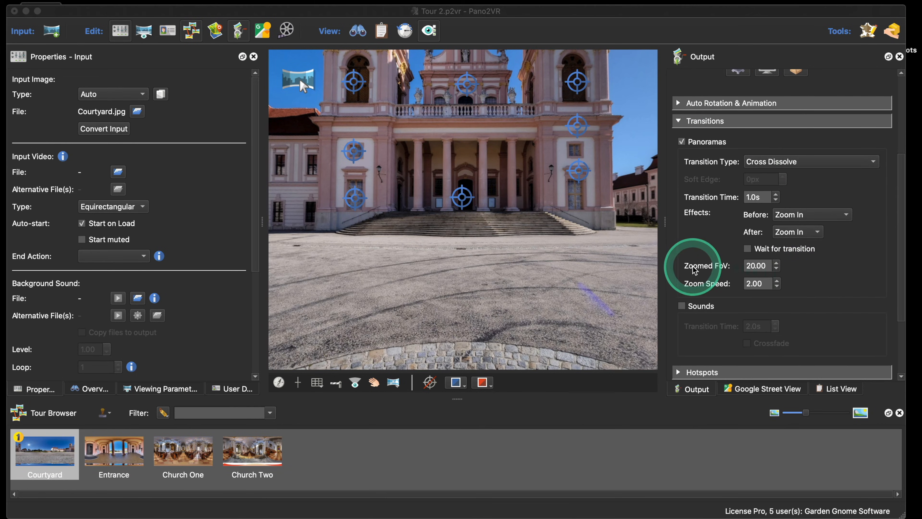
left_click(752, 267)
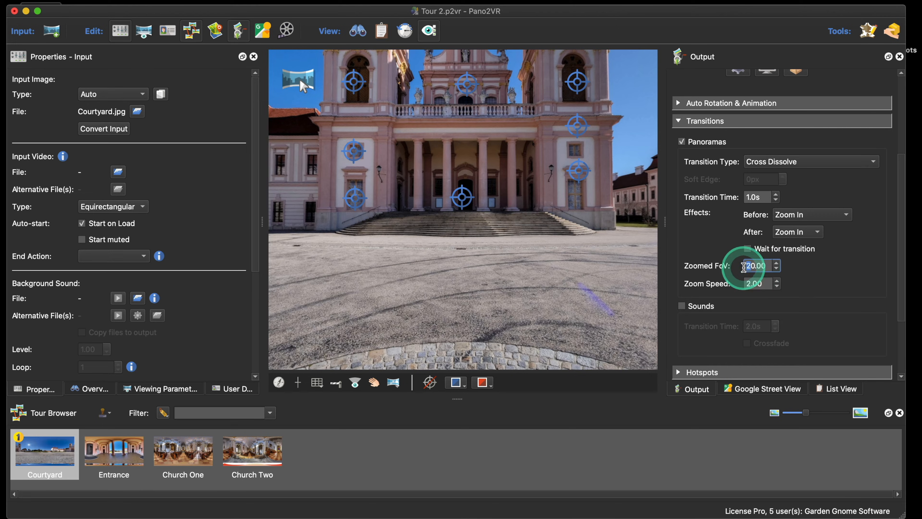
double_click(745, 269)
type("40")
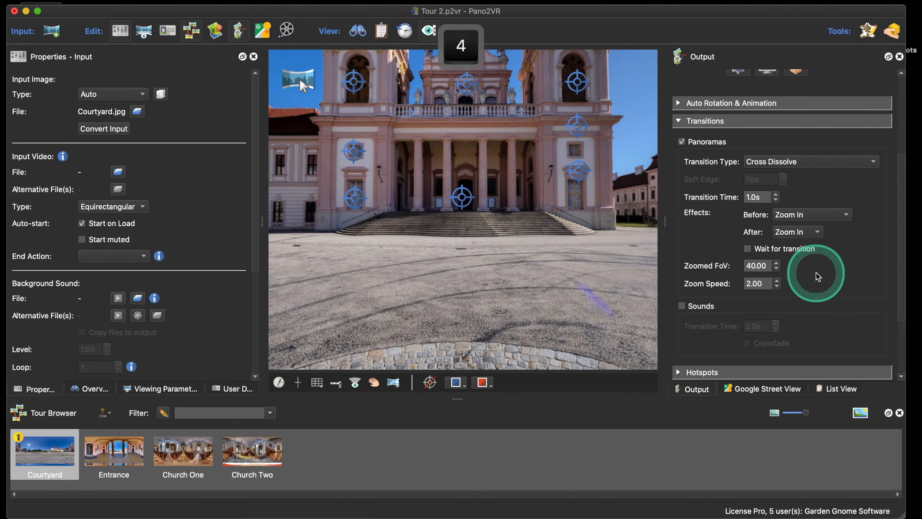
Step: Regenerate the output, overwriting the files, and follow the hotspots through Entrance, Church One and Church Two back to Church One, then close the preview
scroll(813, 91, "up", 6)
left_click(738, 132)
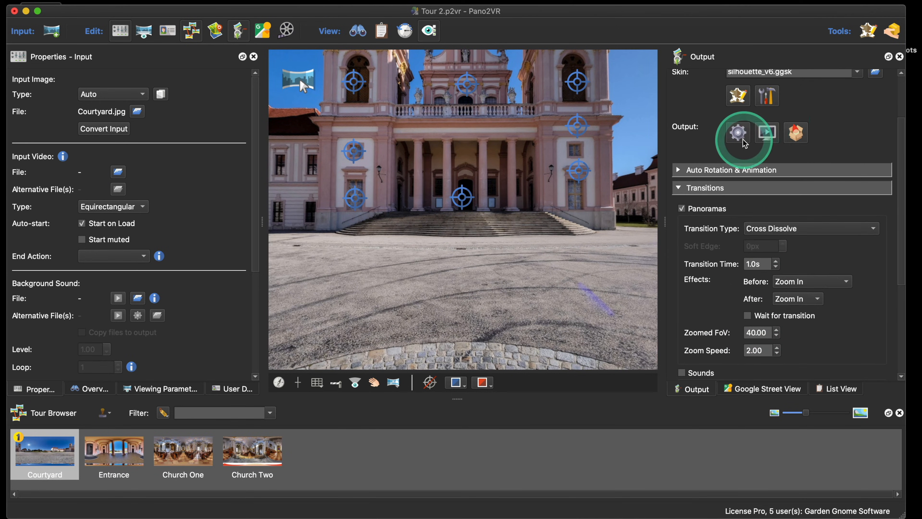
left_click(534, 273)
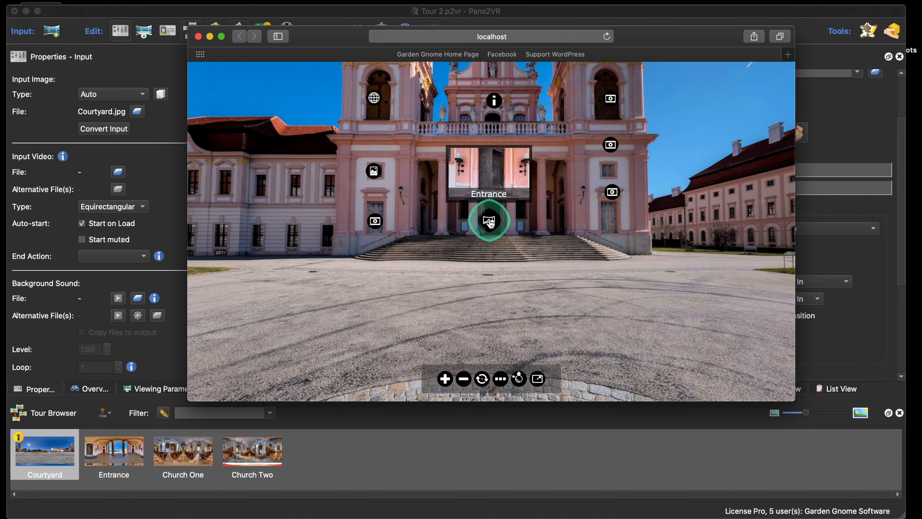
left_click(489, 218)
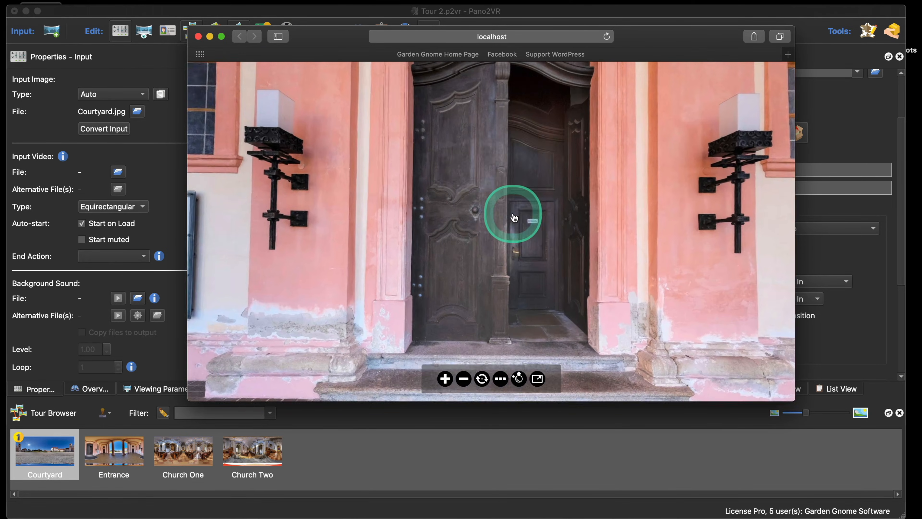
left_click(509, 222)
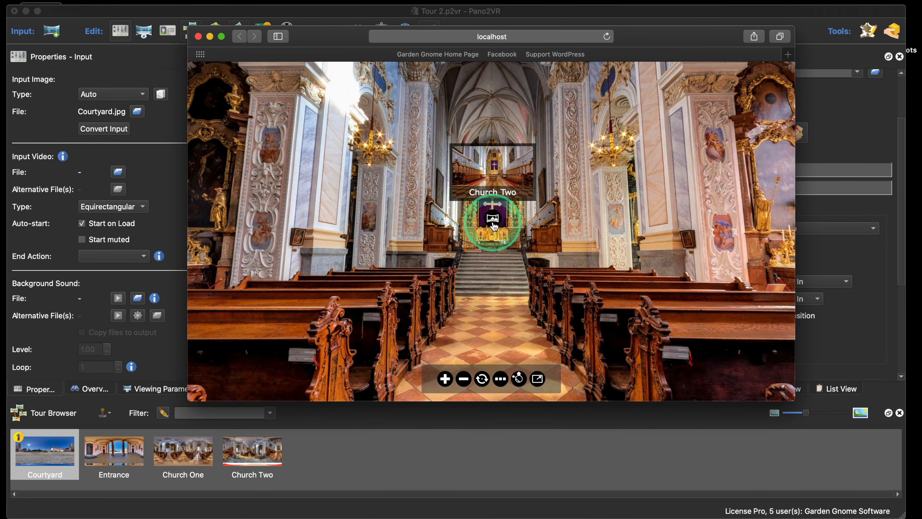
left_click(493, 223)
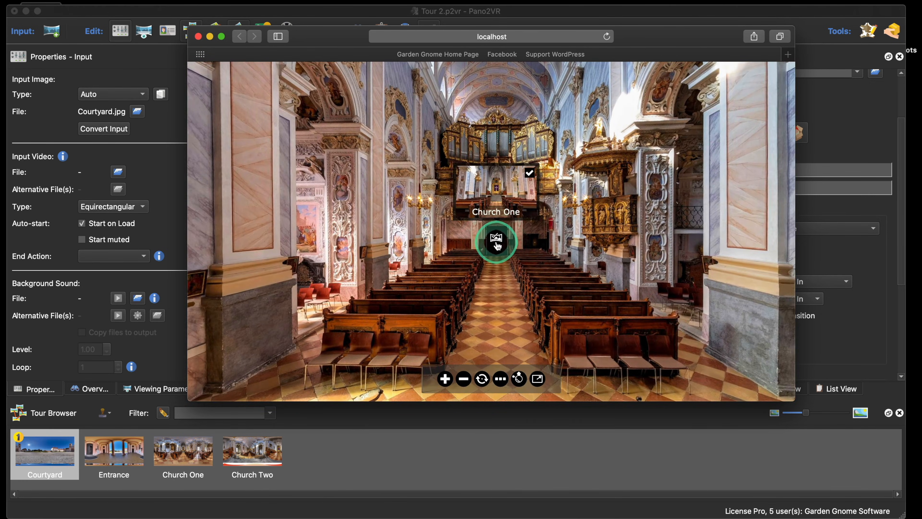
left_click(493, 234)
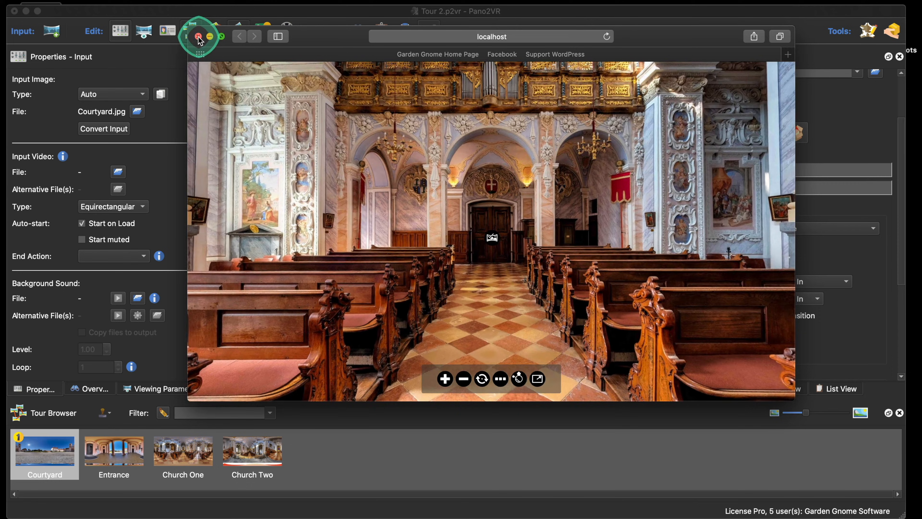
left_click(198, 36)
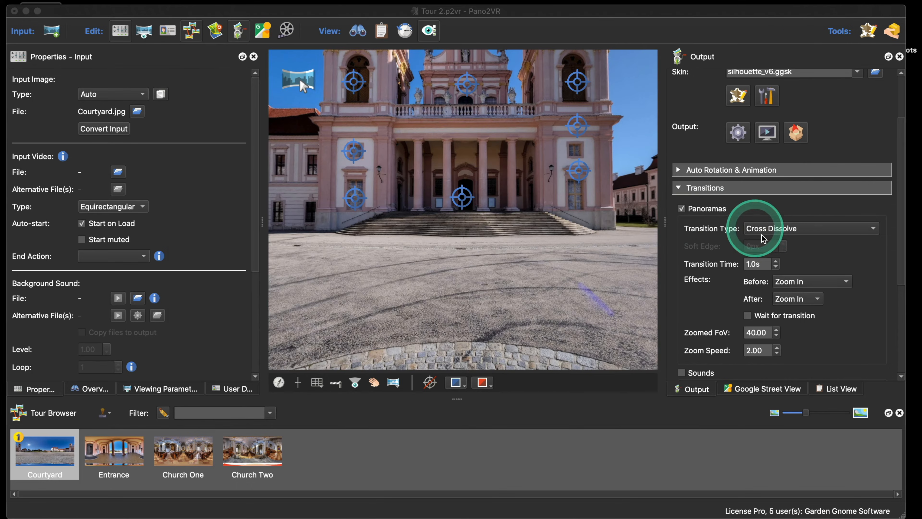
Step: Widen the output settings area, switch the panorama transition type to Dip to Color, and look at its color choices without changing the color
scroll(835, 196, "down", 3)
left_click(843, 185)
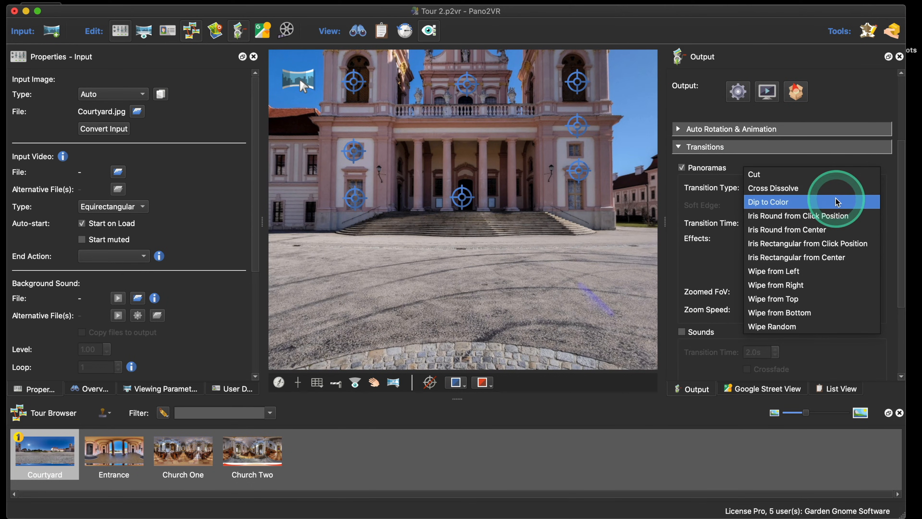
left_click(644, 225)
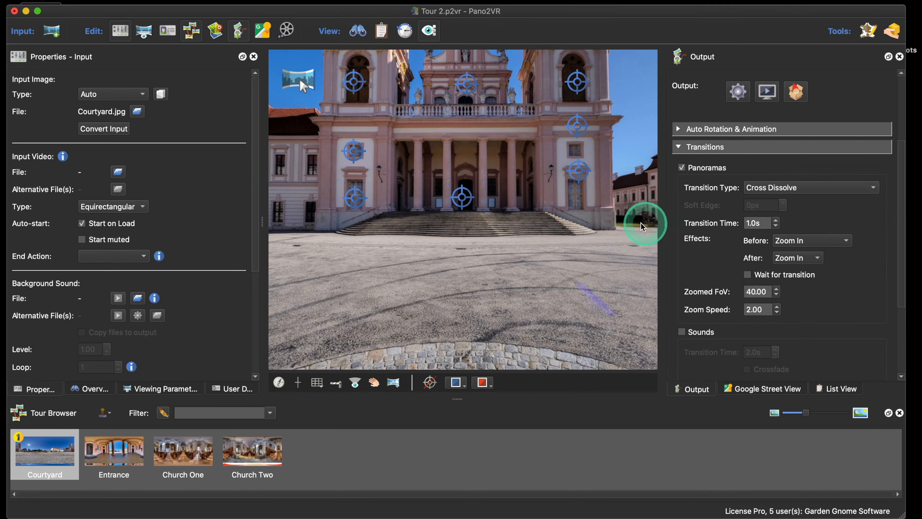
left_click_drag(662, 221, 602, 220)
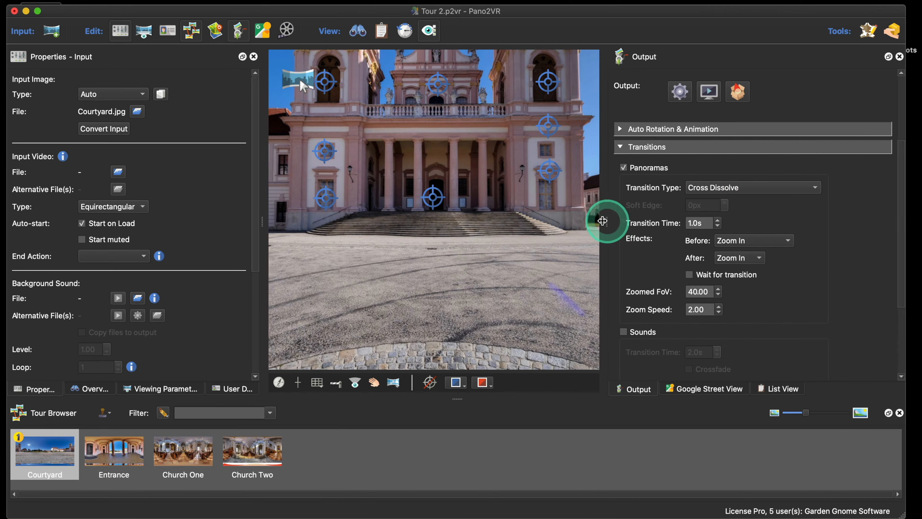
left_click(773, 189)
left_click(770, 202)
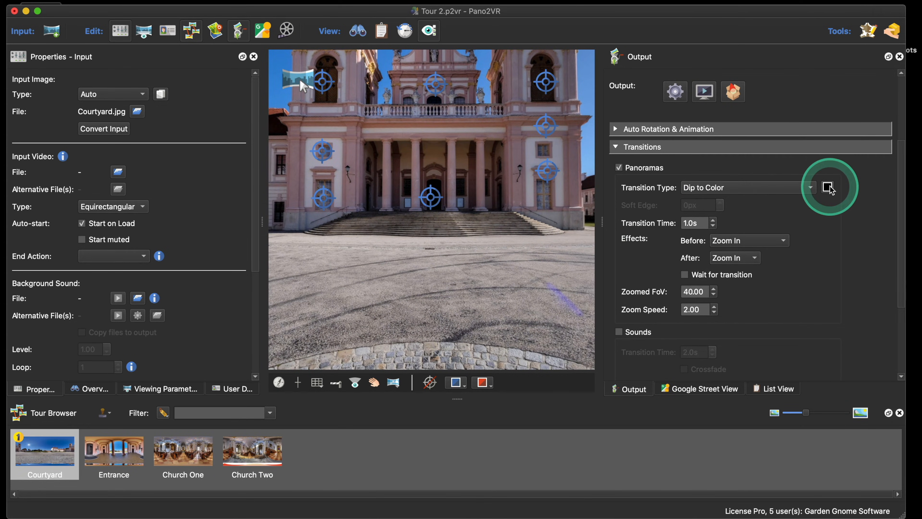
left_click(828, 187)
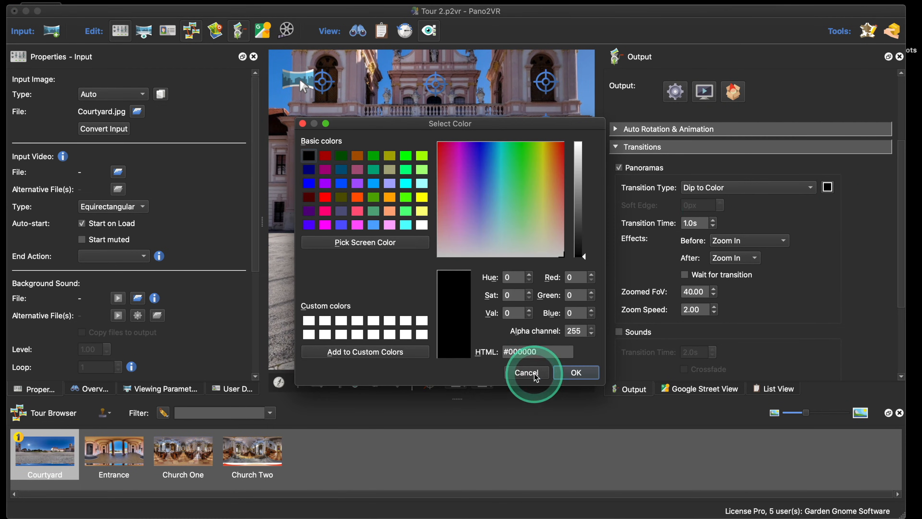
left_click(525, 373)
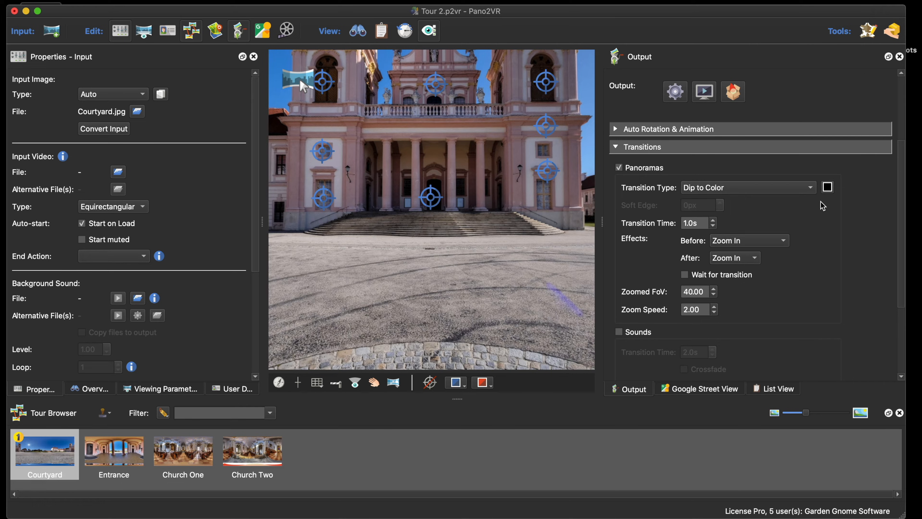
Step: Set the panorama transition type to Cross Dissolve and collapse the Transitions settings
left_click_drag(799, 190, 732, 174)
scroll(737, 177, "down", 1)
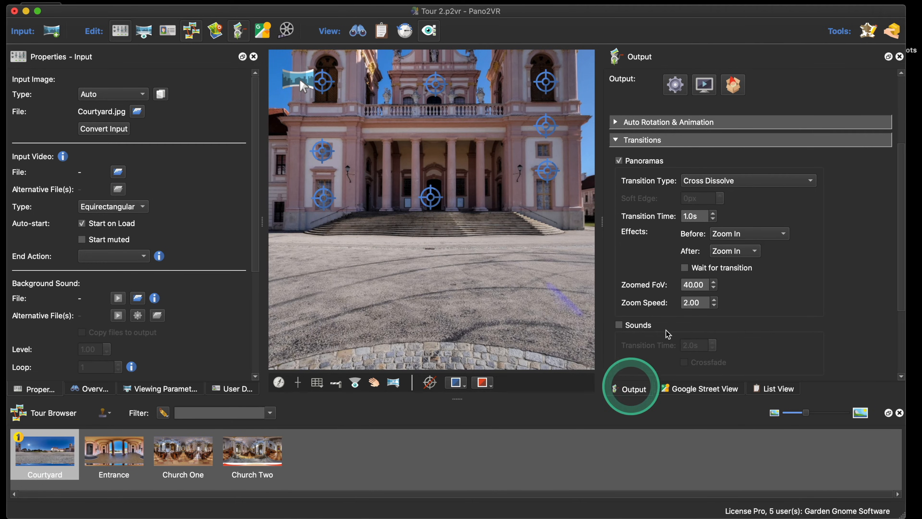
scroll(695, 186, "up", 3)
left_click(616, 185)
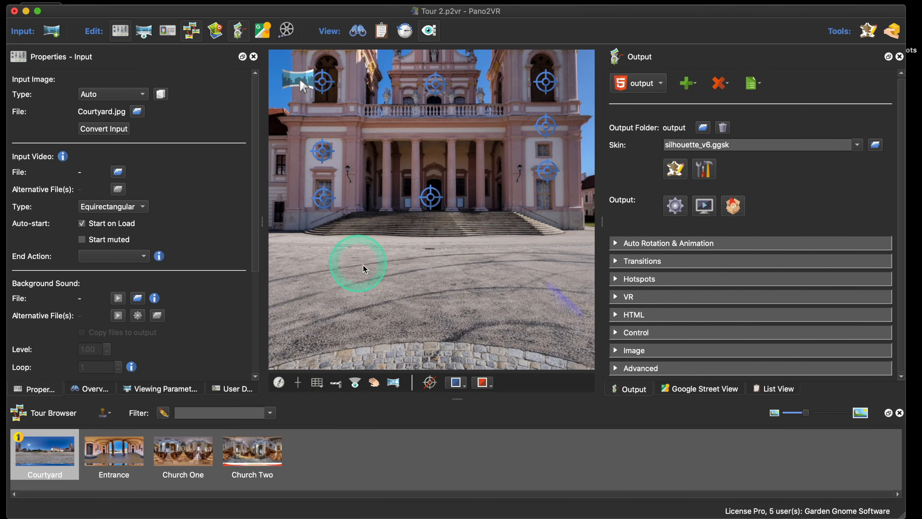
Step: Draw a four-cornered polygon hotspot in the Courtyard panorama, over the columns just below the balcony above the church entrance
mouse_move(302, 82)
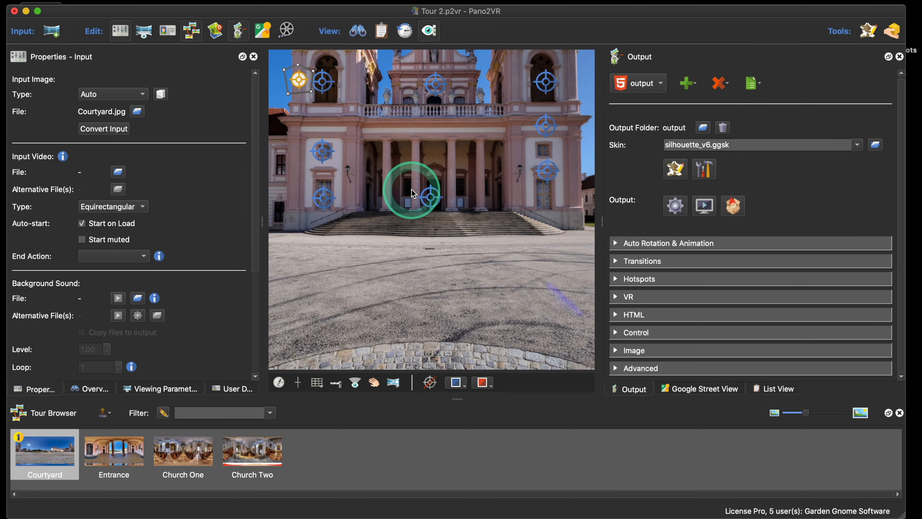
left_click(389, 134)
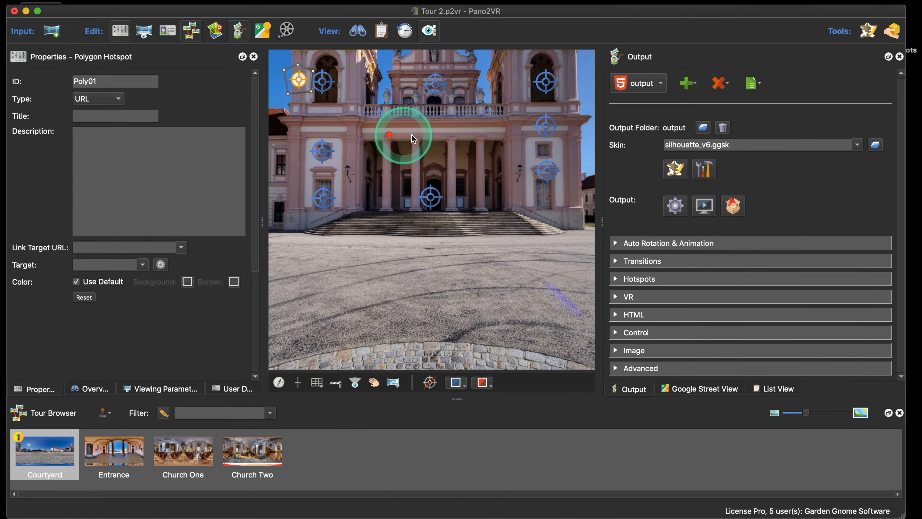
left_click(423, 136)
left_click(423, 160)
left_click(390, 161)
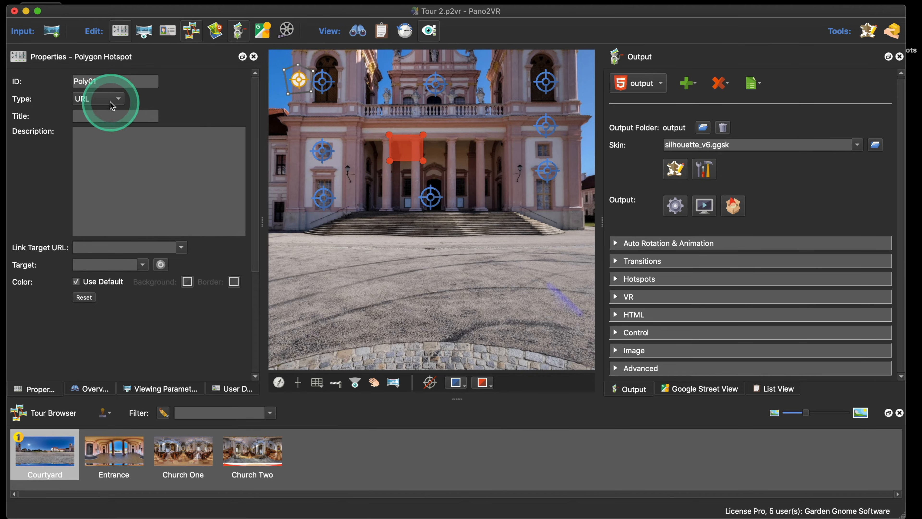
Step: Look at the type options URL and Tour Node for the polygon hotspot, leaving its type as URL
left_click(97, 98)
left_click_drag(95, 102, 114, 116)
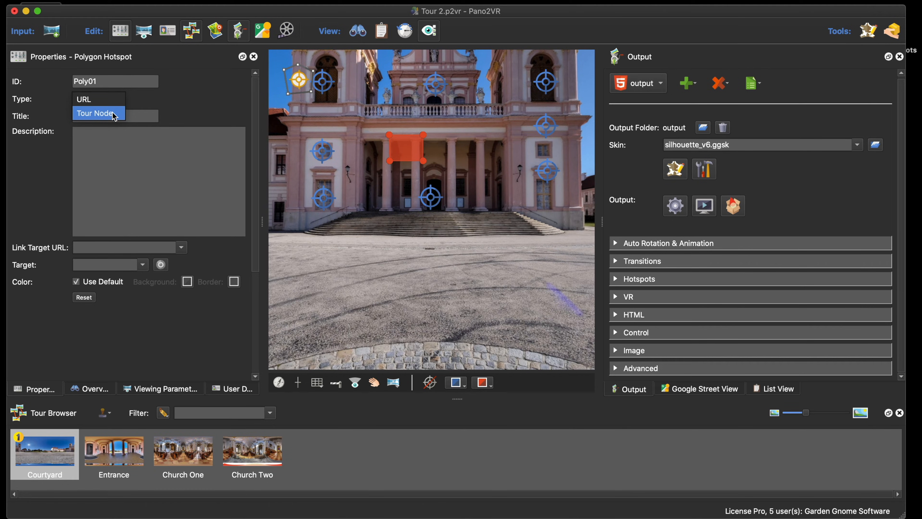
left_click(115, 113)
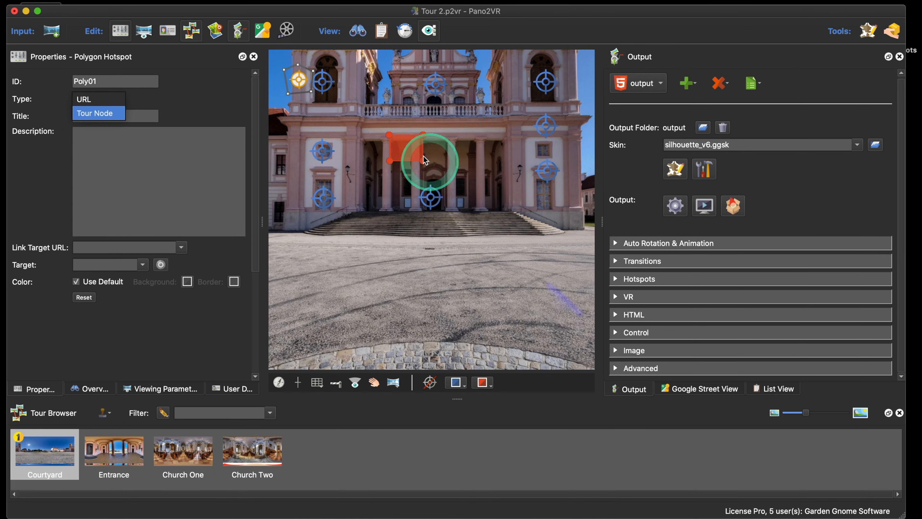
left_click(122, 450)
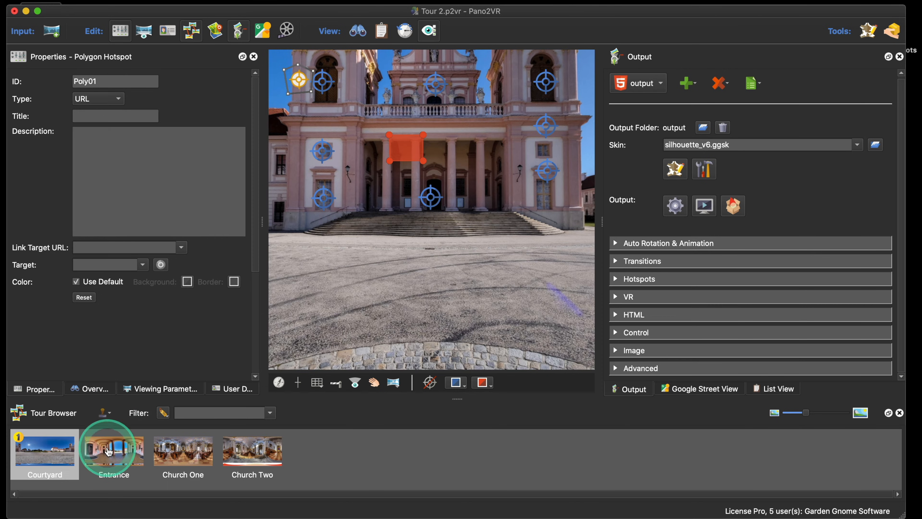
Step: Link the polygon hotspot below the balcony to the Entrance panorama from the Tour Browser and check its link details
left_click_drag(109, 451, 406, 154)
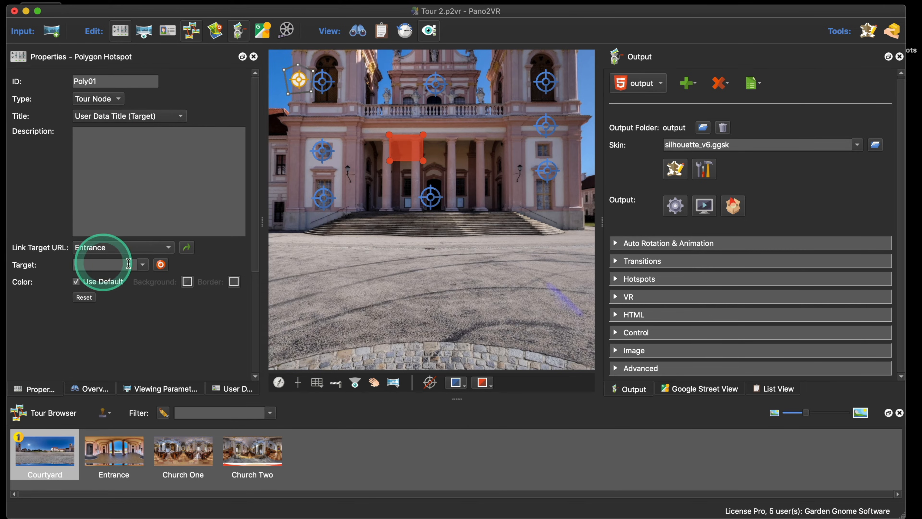
mouse_move(406, 151)
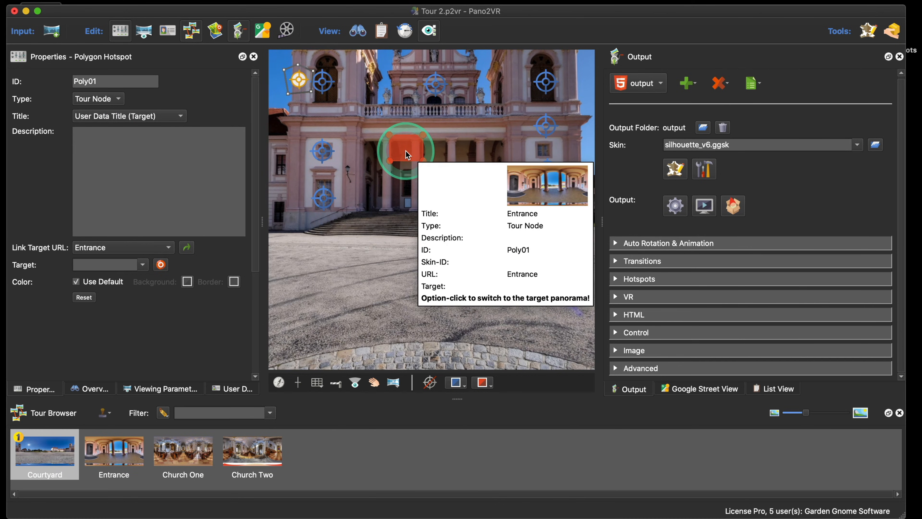
left_click(374, 201)
left_click(414, 153)
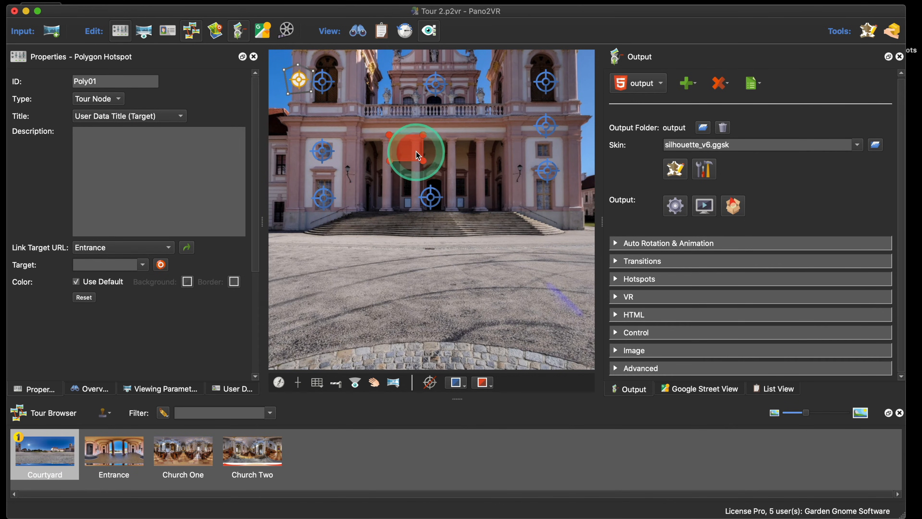
mouse_move(422, 148)
left_mouse_down()
mouse_move(444, 150)
mouse_move(424, 151)
left_mouse_up()
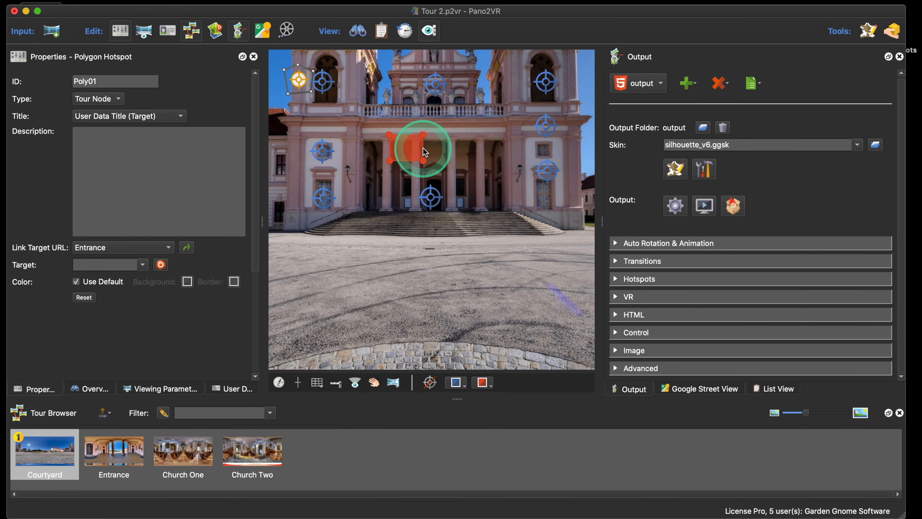
left_click(442, 153)
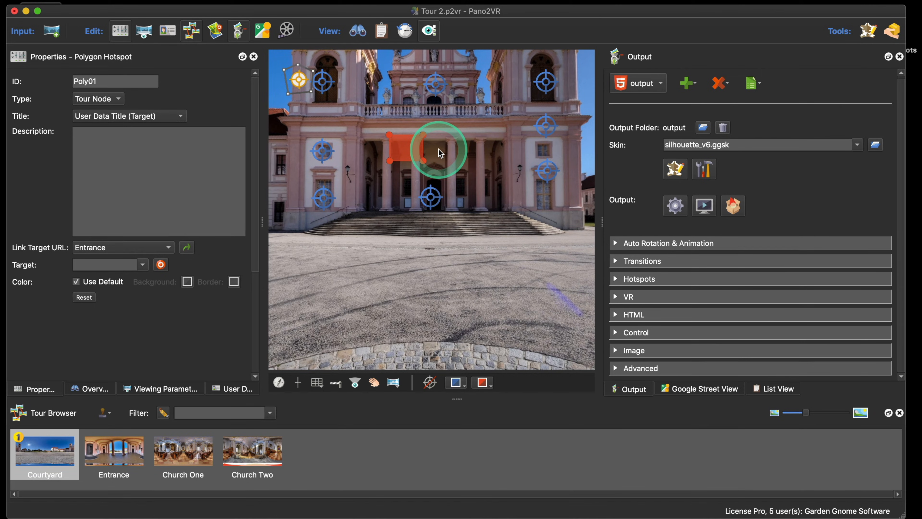
Step: Generate the output, overwriting the existing file, test the polygon hotspot's link in the browser preview and close the preview
left_click(675, 206)
left_click(528, 273)
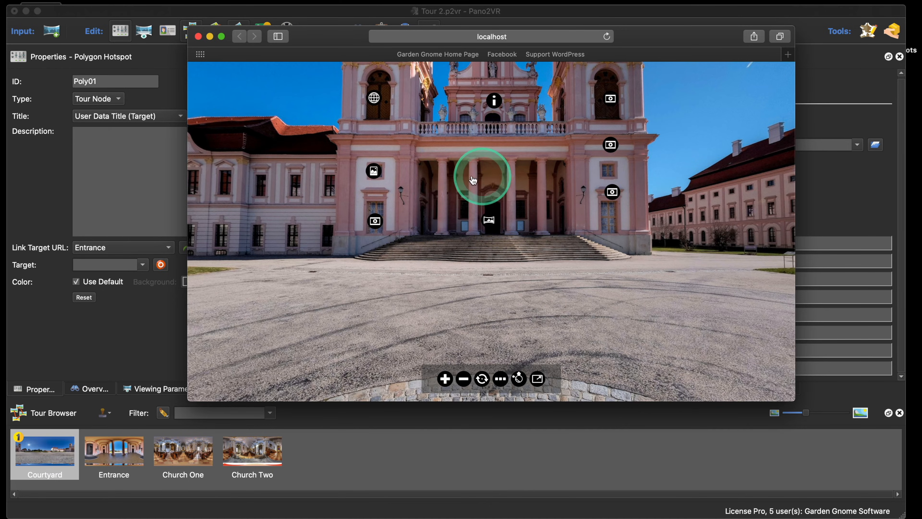
left_click(458, 179)
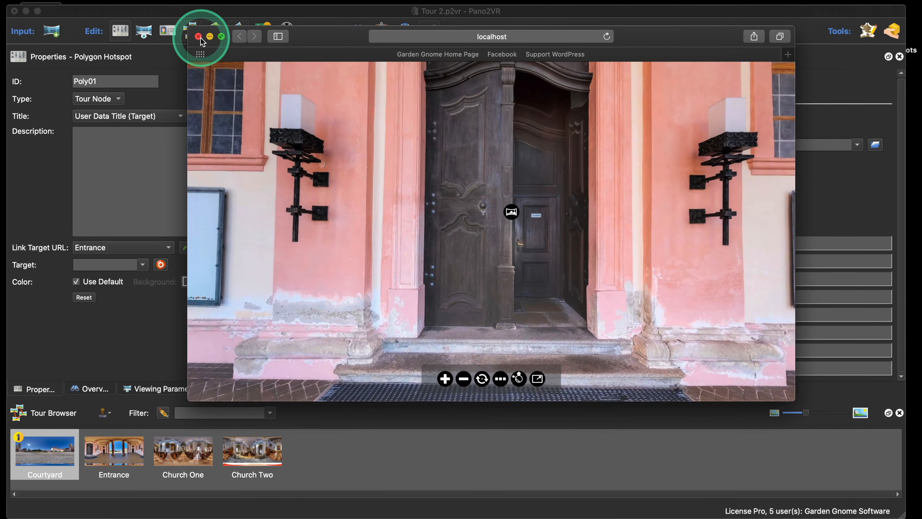
left_click(198, 36)
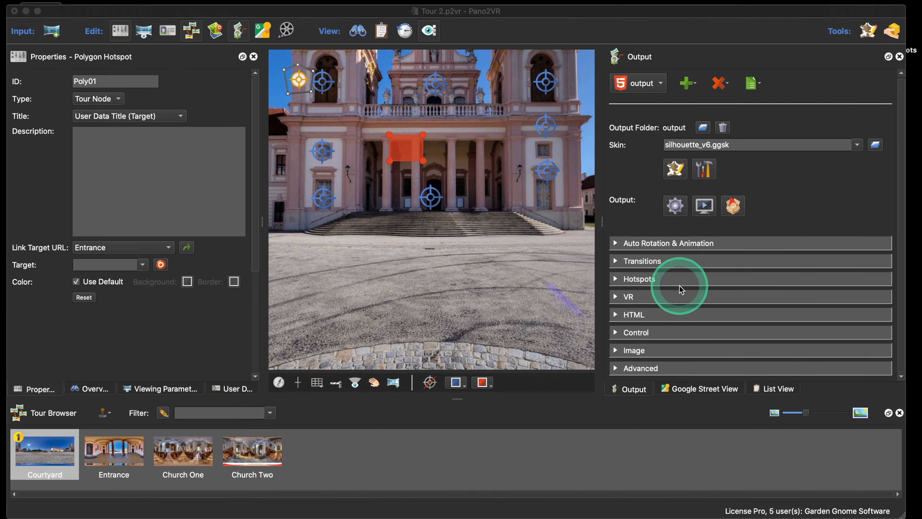
Step: In the output's Hotspots settings, disable the hotspot textbox and set the polygon hotspots' view mode to Always Visible
left_click(615, 280)
scroll(780, 250, "down", 5)
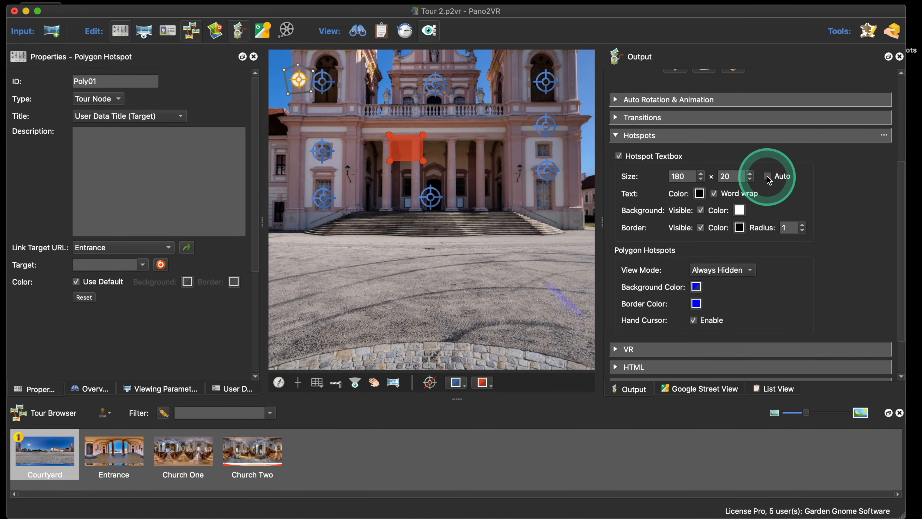
left_click(621, 157)
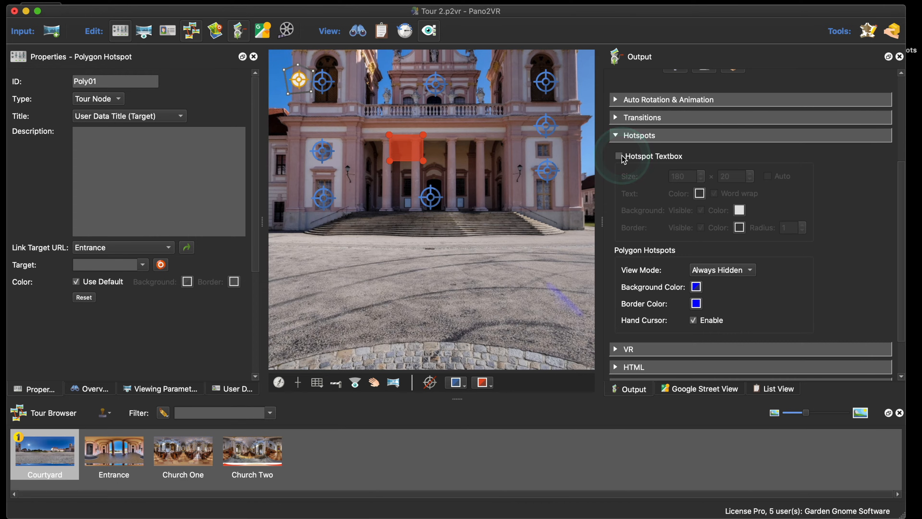
scroll(757, 170, "down", 3)
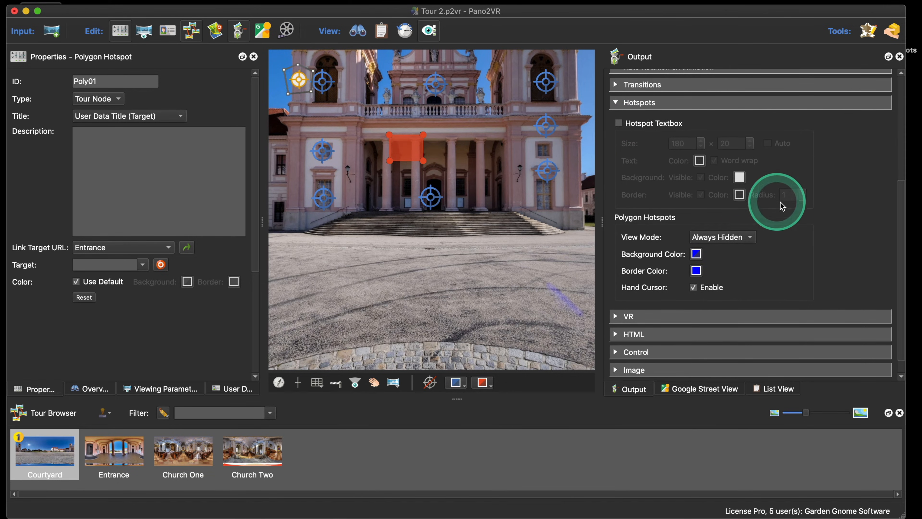
scroll(784, 204, "down", 2)
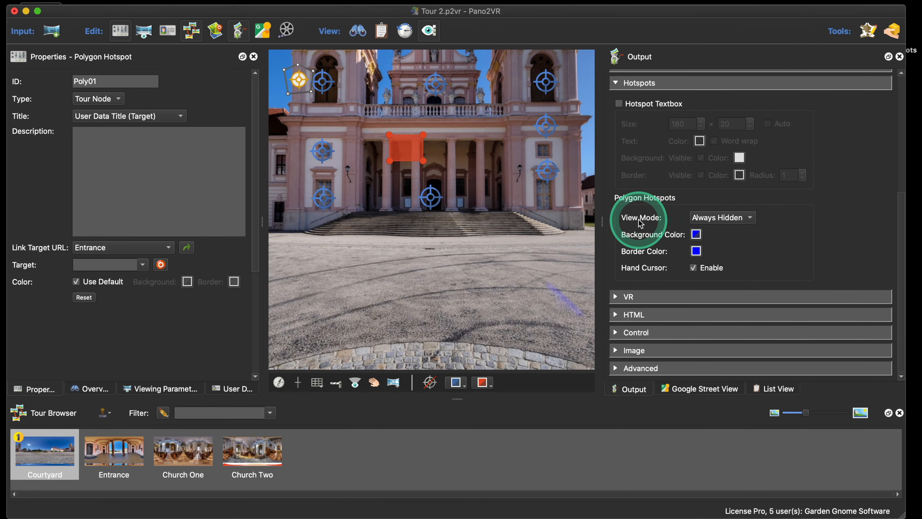
left_click(717, 217)
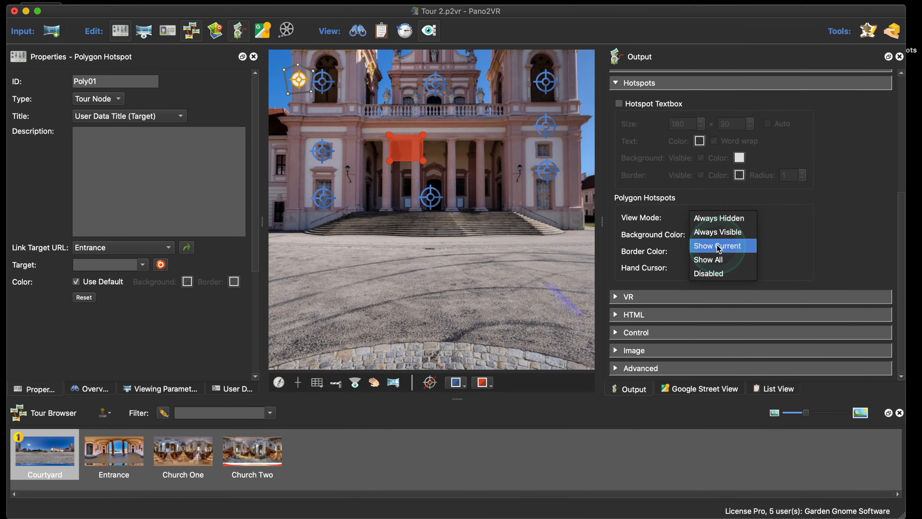
left_click(719, 232)
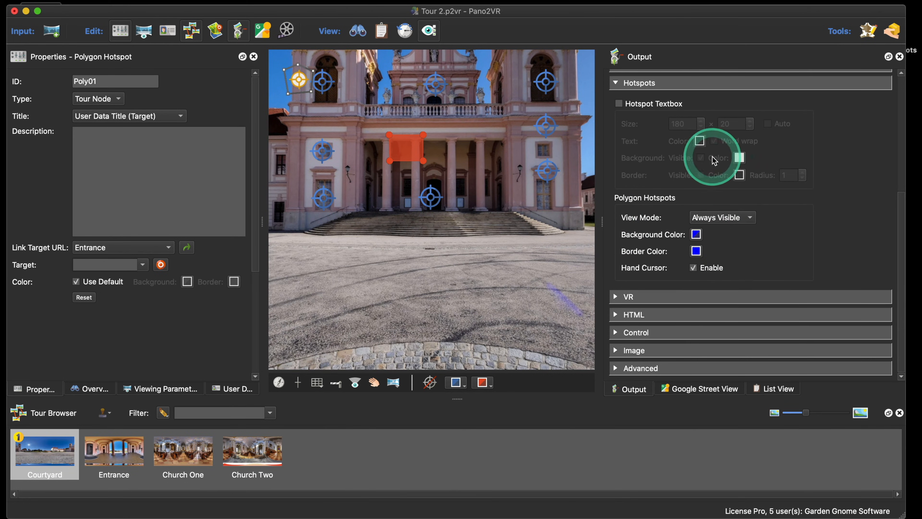
Step: Regenerate the output, examine how the polygon hotspot is displayed in the browser preview, and close the preview
scroll(723, 175, "up", 6)
left_click(675, 207)
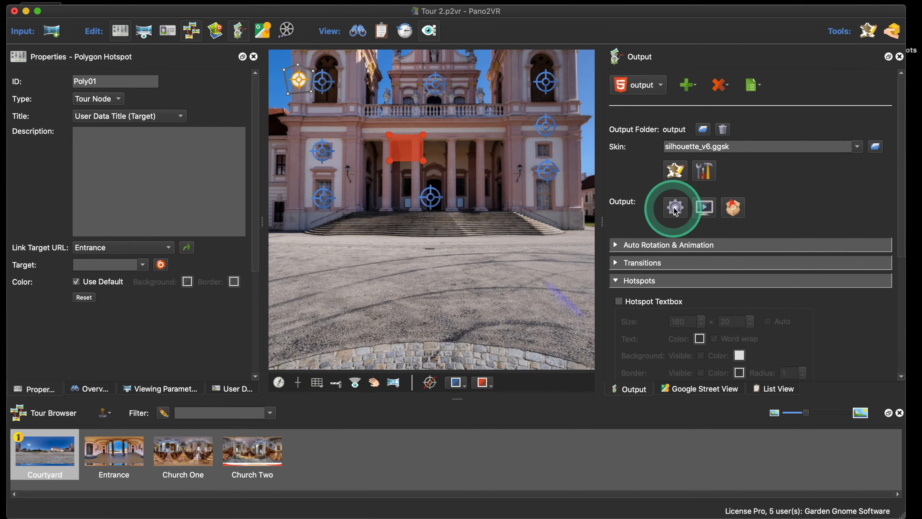
left_click(540, 269)
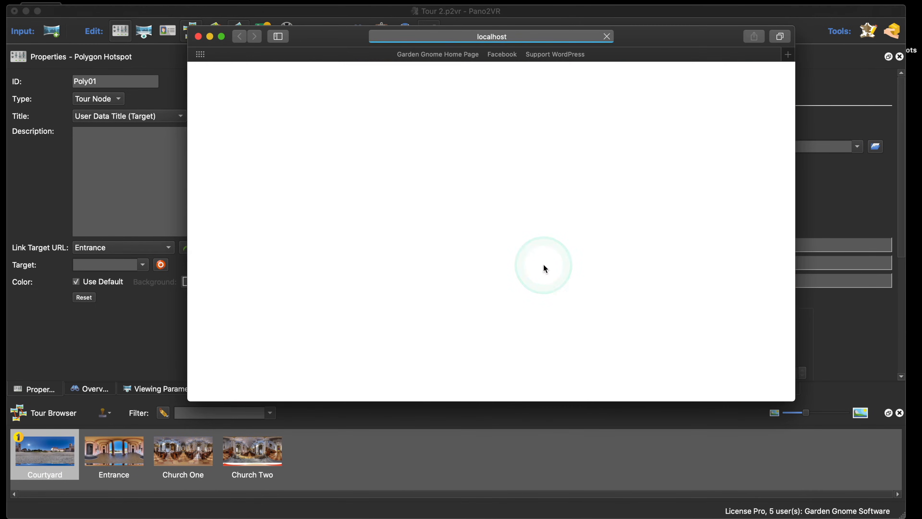
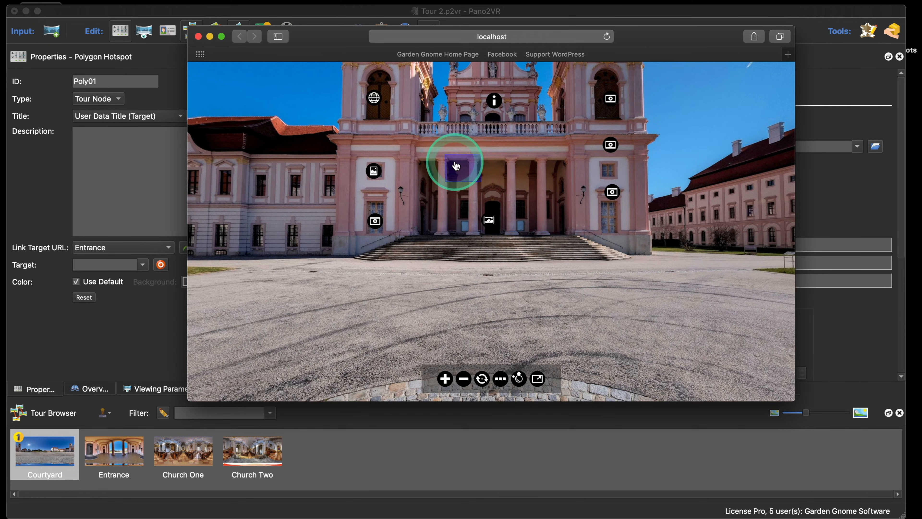
left_click(198, 36)
Step: Delete the polygon hotspot below the balcony from the Courtyard panorama
left_click(412, 148)
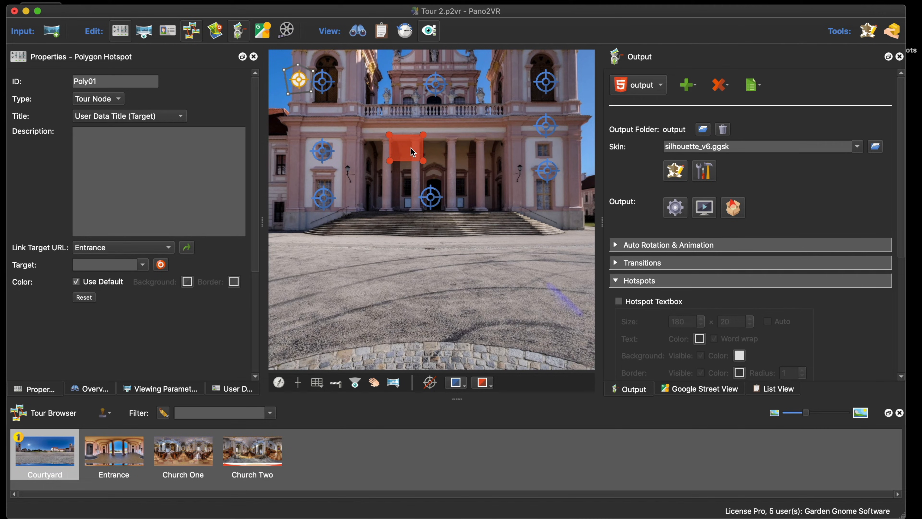
left_click(409, 149)
left_click(410, 151)
key("BackSpace")
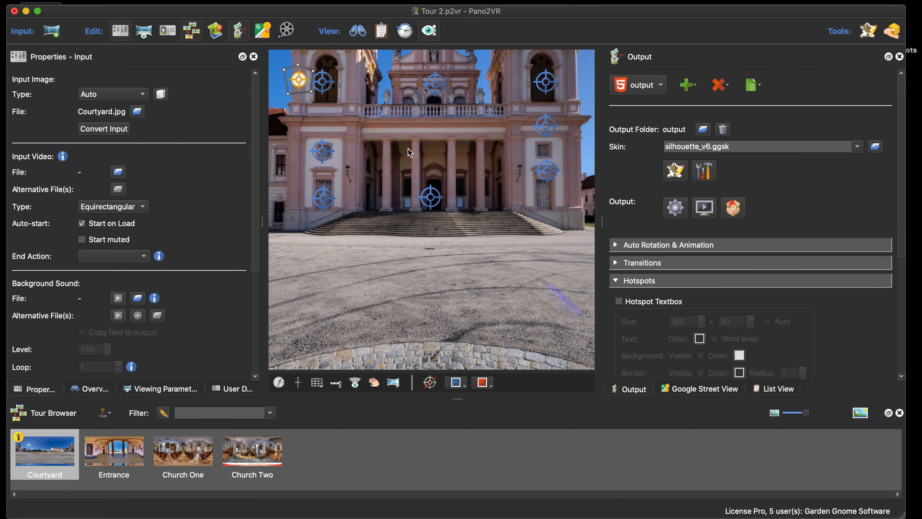
Step: Set the custom node ID of the Church One panorama to churchone in its user data
left_click(234, 389)
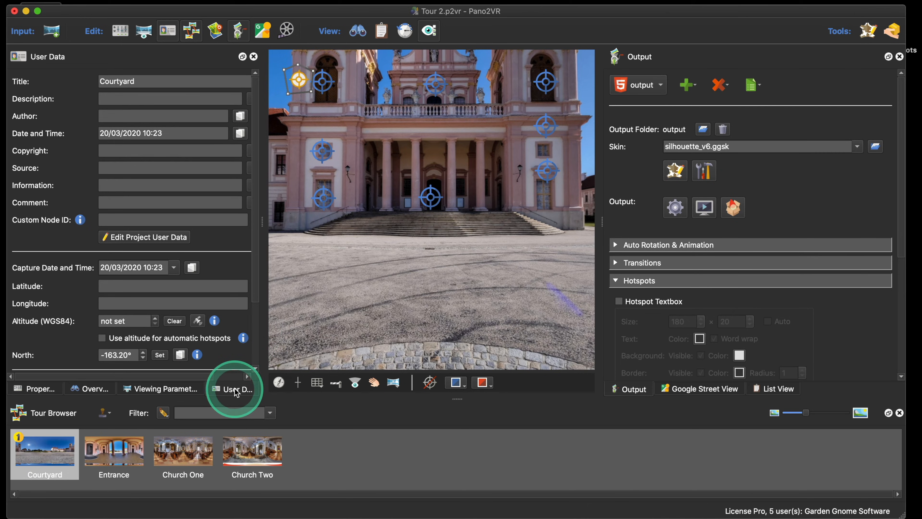
left_click(183, 453)
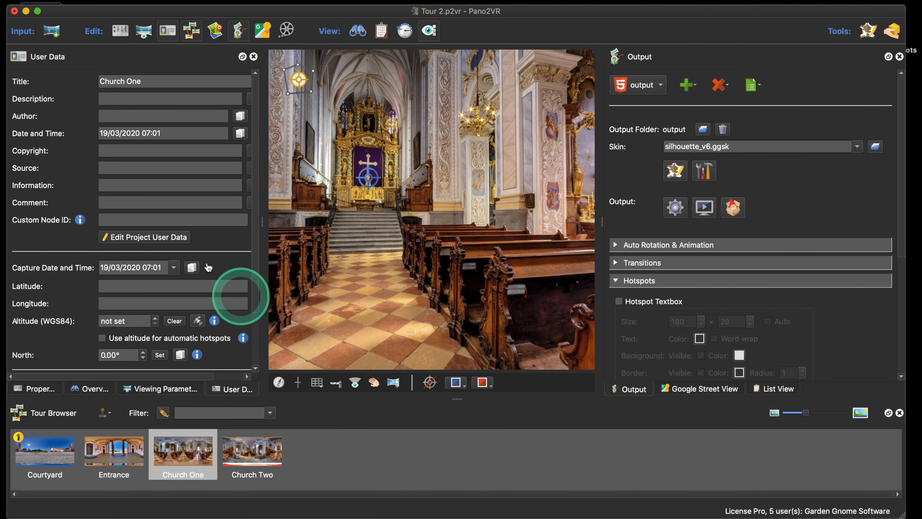
left_click(105, 222)
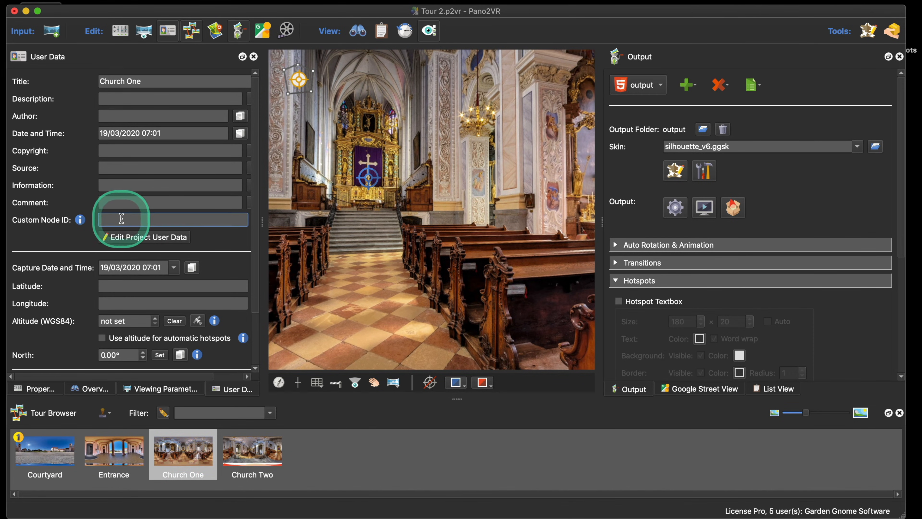
type("church")
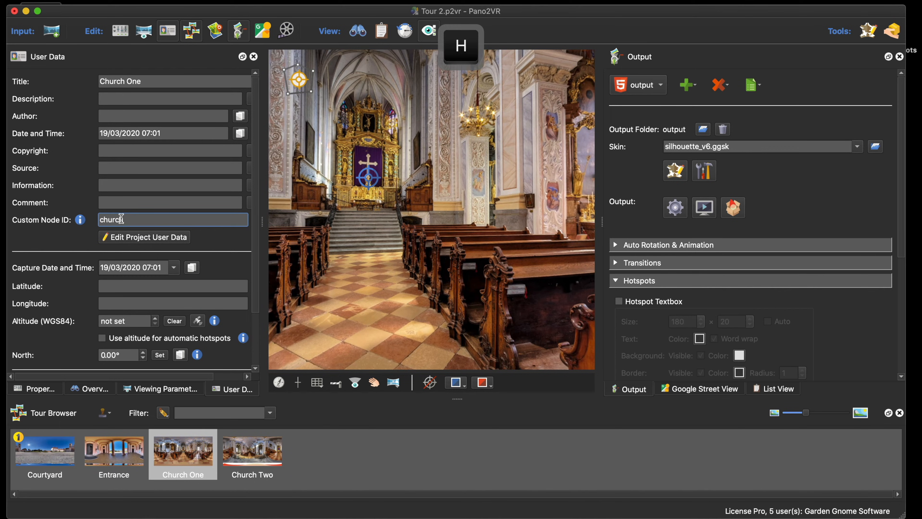
type("one")
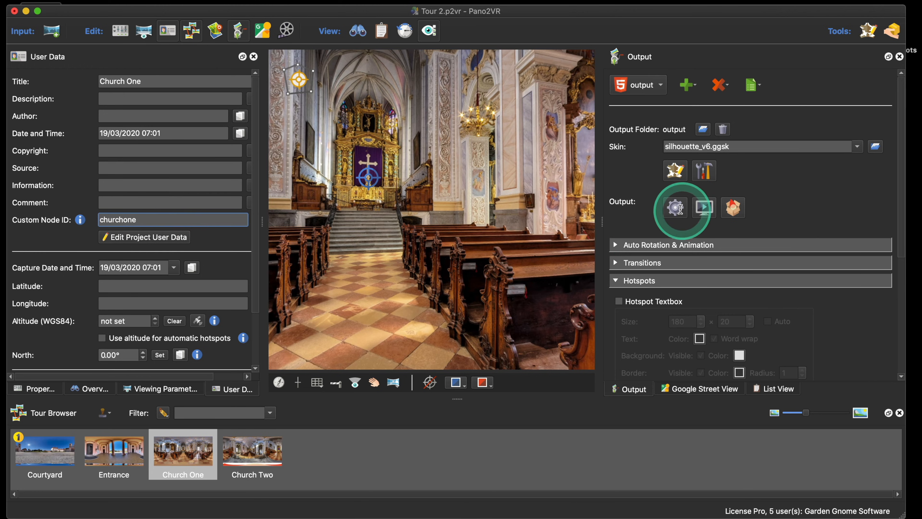
Step: Enable direct node access in the parameters of the output's normal.ggt HTML template
left_click(679, 210)
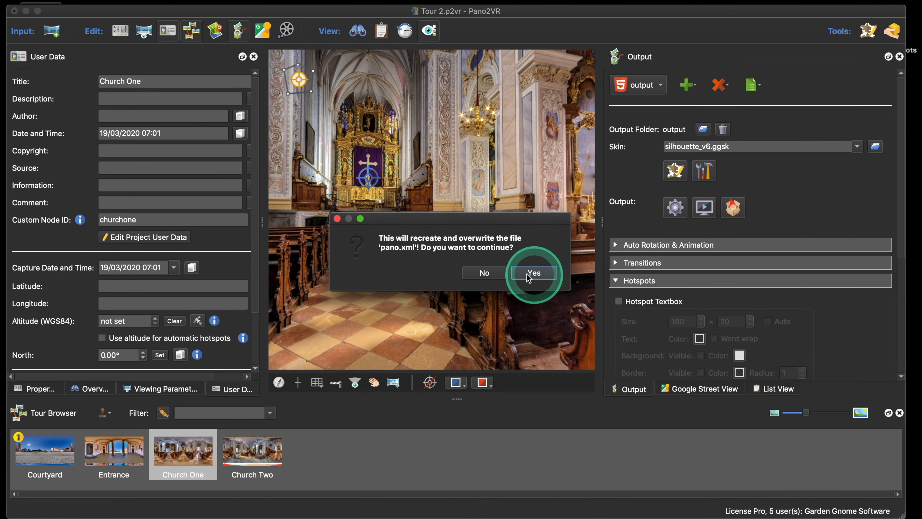
left_click(491, 273)
scroll(655, 221, "down", 5)
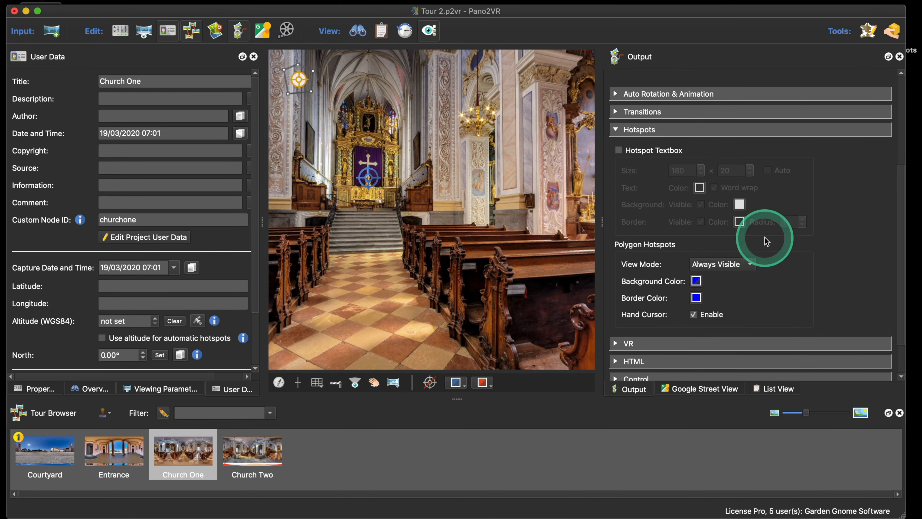
scroll(764, 238, "down", 2)
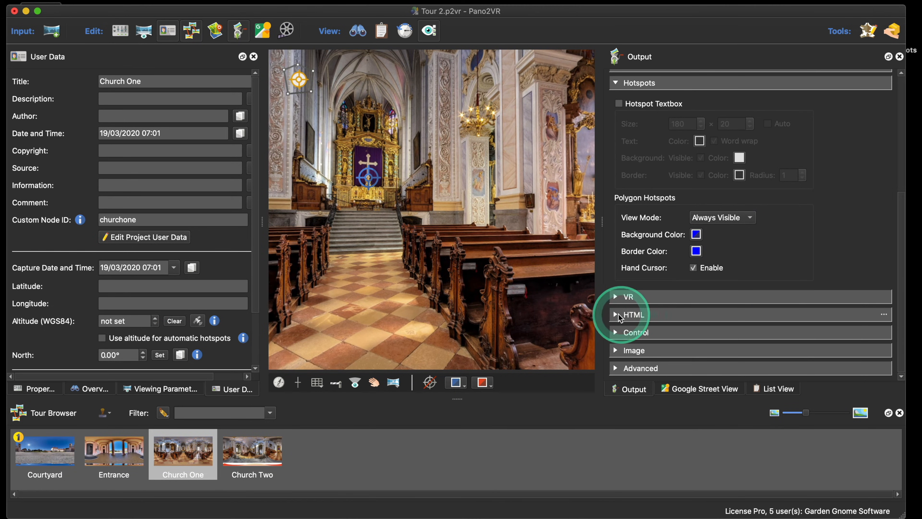
left_click(616, 316)
scroll(712, 274, "down", 4)
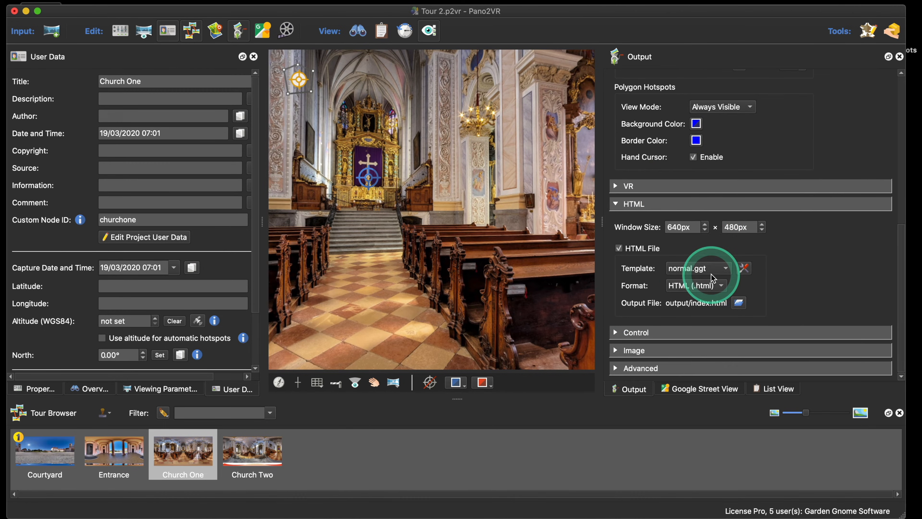
left_click(745, 268)
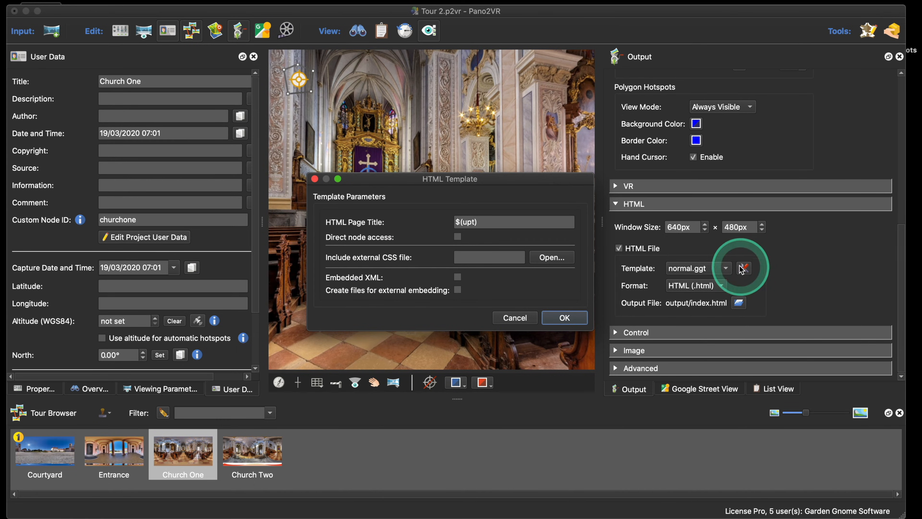
left_click(457, 237)
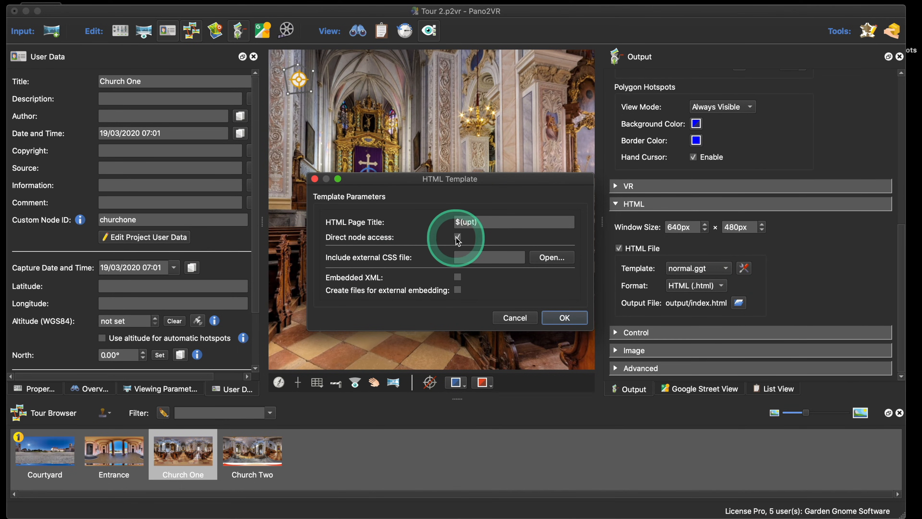
left_click(563, 319)
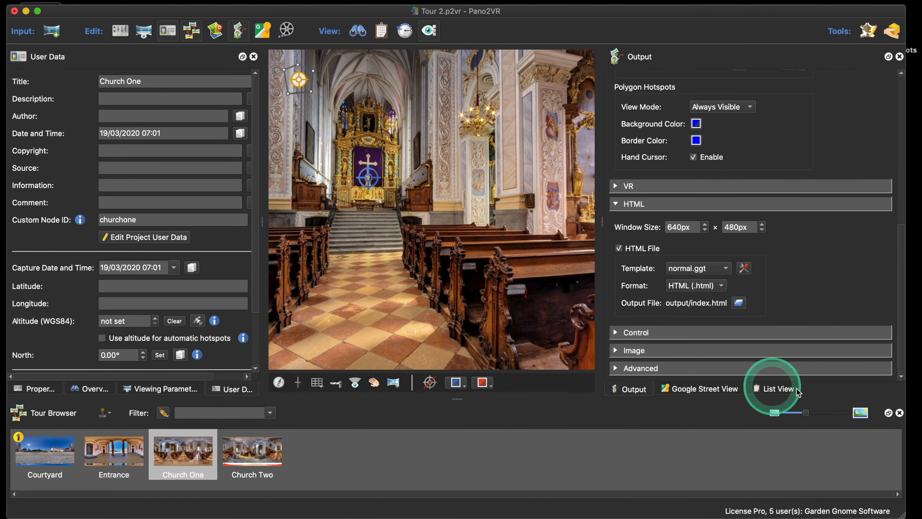
Step: Regenerate the tour output and open it in the browser preview
scroll(798, 199, "up", 10)
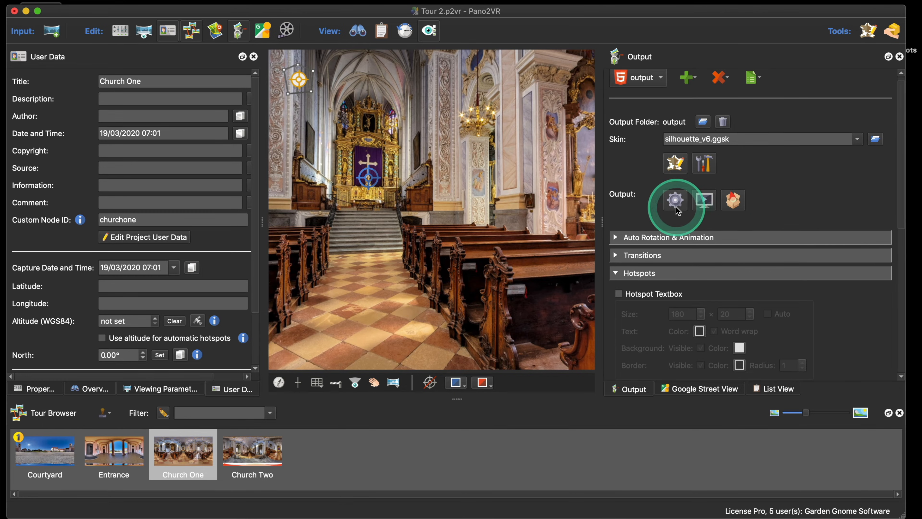
left_click(675, 207)
left_click(536, 273)
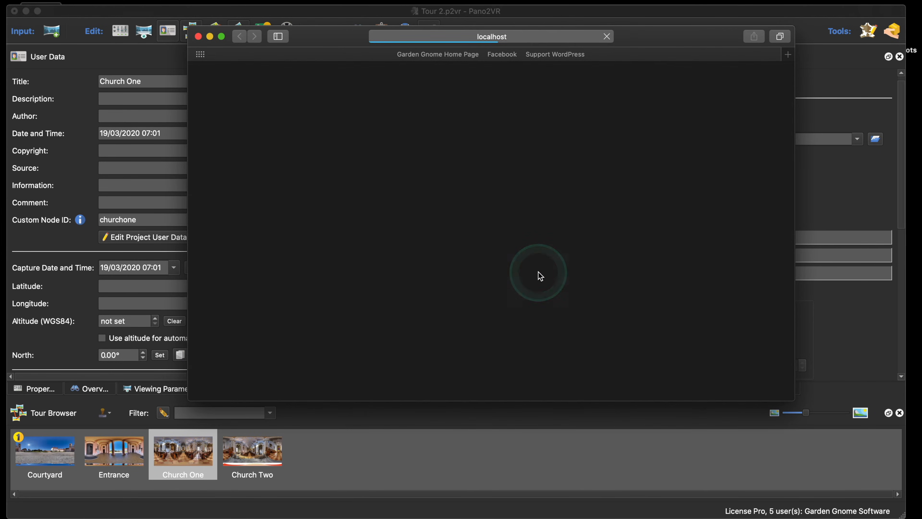
Step: Append #churchone to the preview's index.html address and load it to go directly to the Church One panorama
left_click(544, 40)
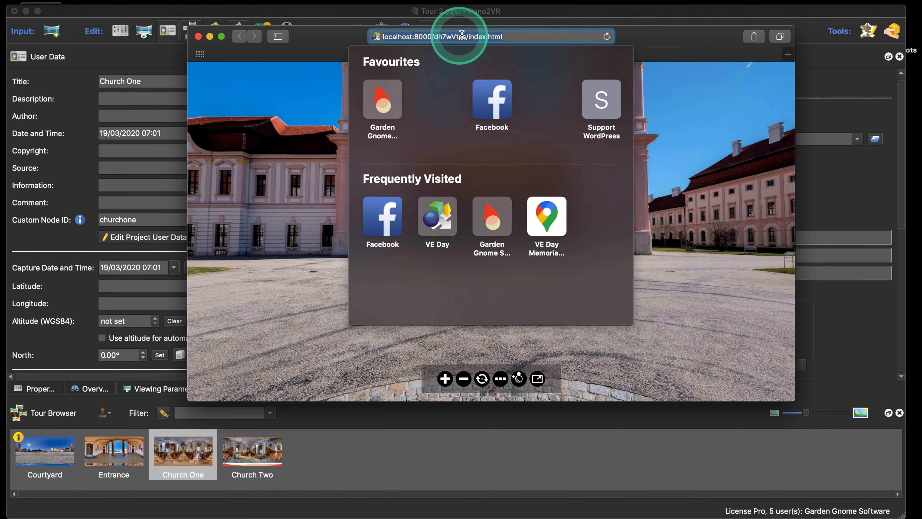
left_click(512, 37)
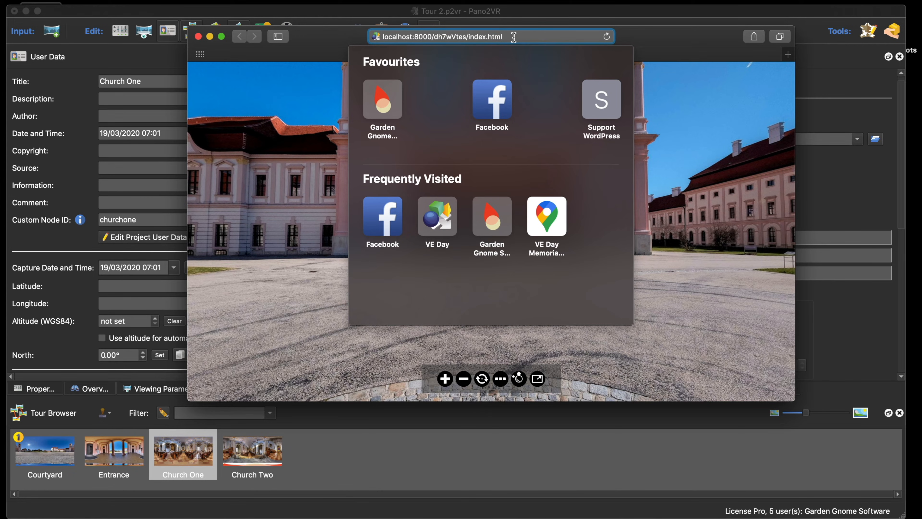
type("#")
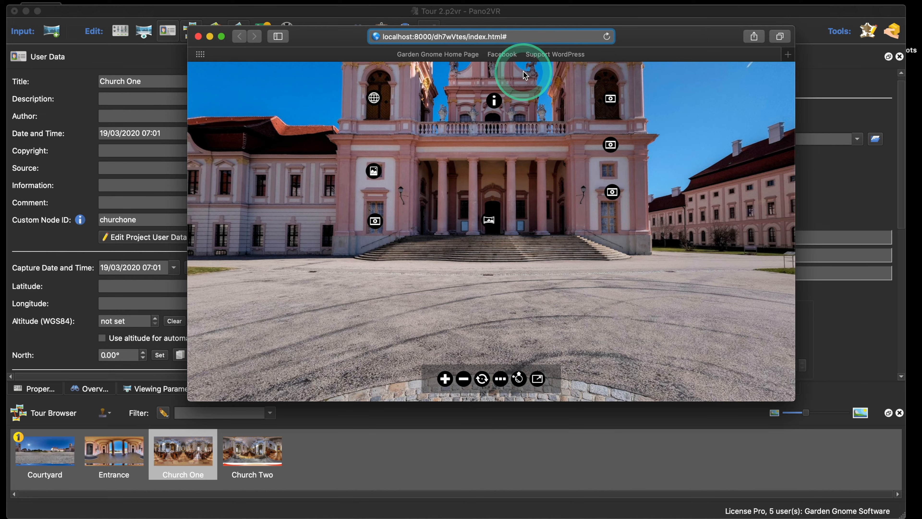
left_click_drag(658, 44, 647, 147)
type("c")
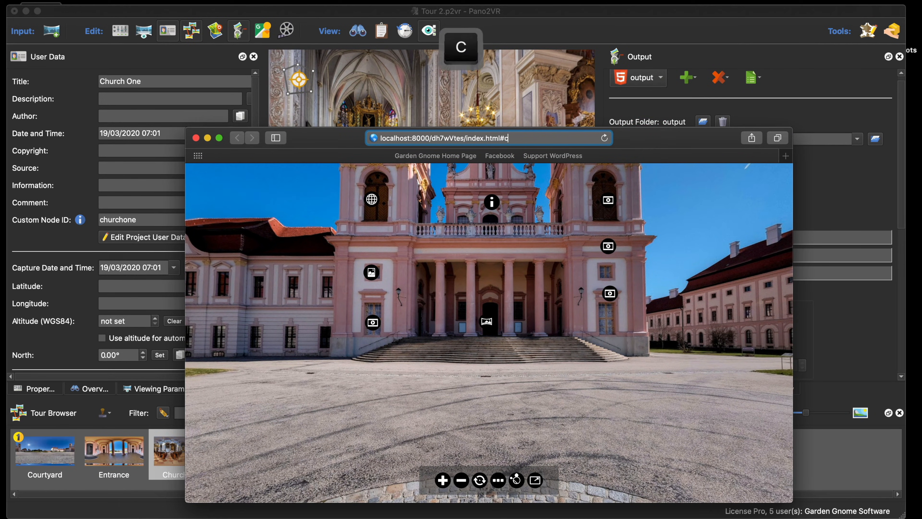
type("hurch")
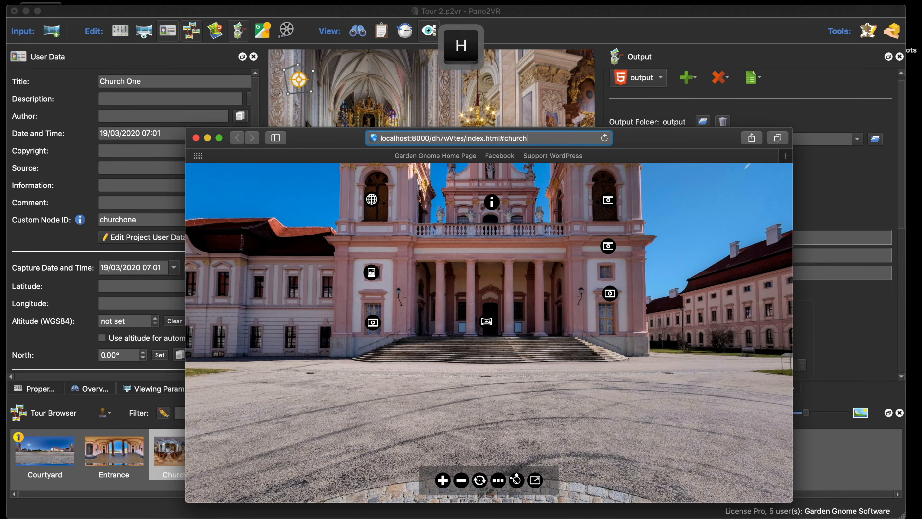
type("one")
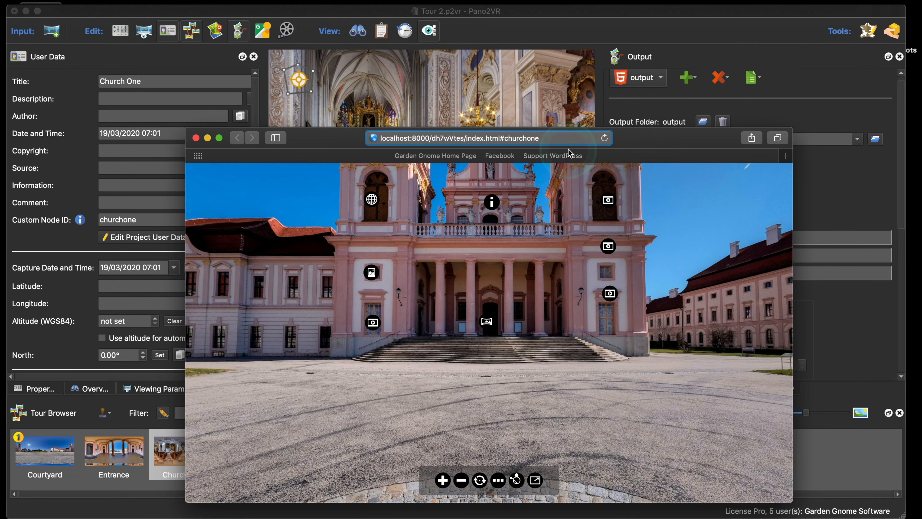
key("Return")
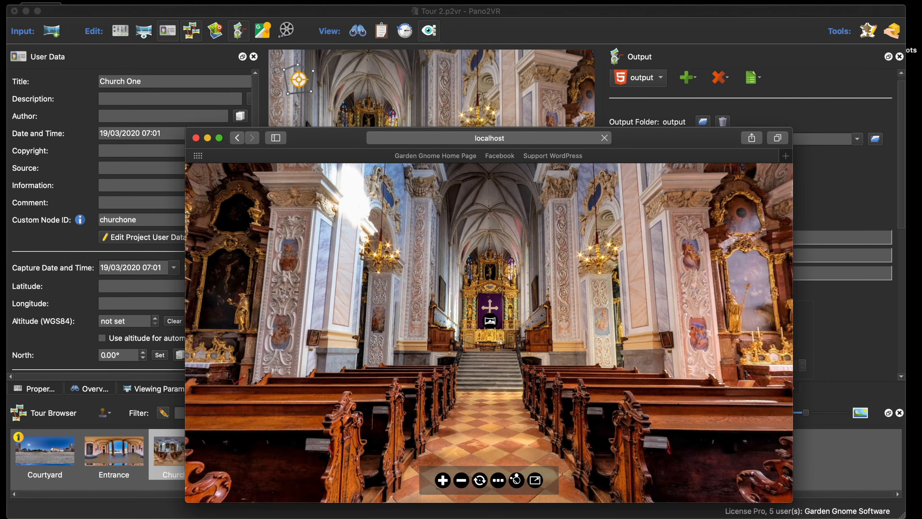
Step: Copy the full #churchone address, close the preview, and load the copied address in a new Safari window
left_click(530, 138)
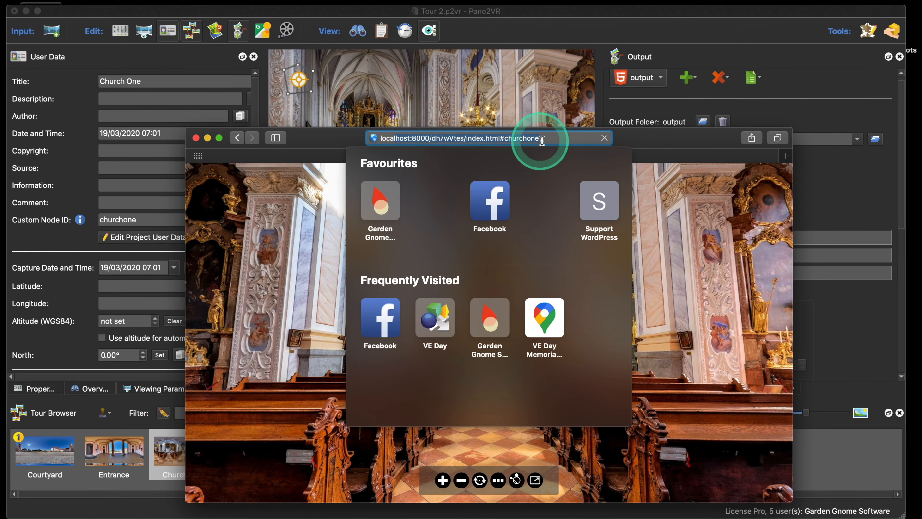
key("super")
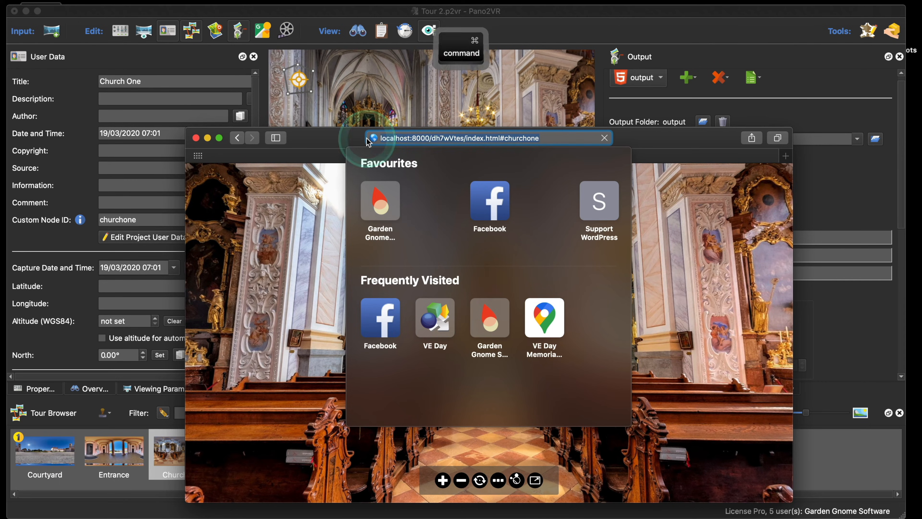
key("super+c")
left_click(196, 137)
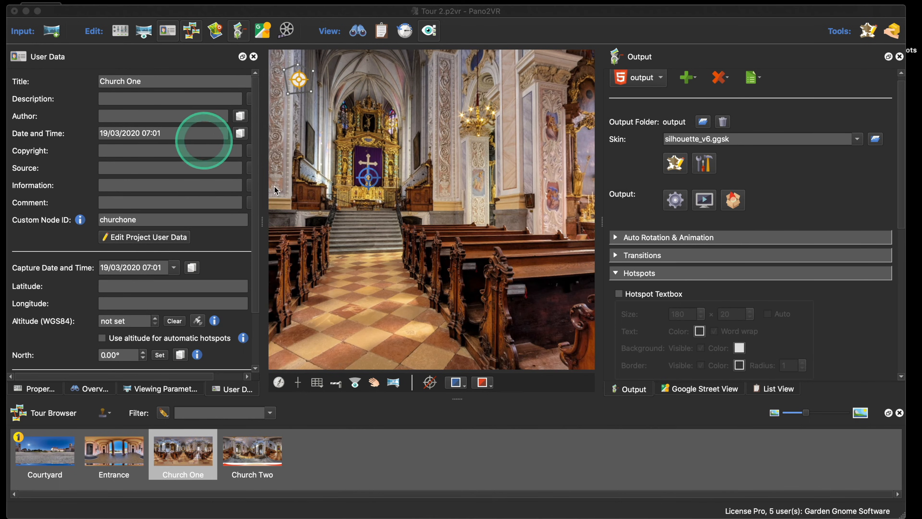
left_click(443, 471)
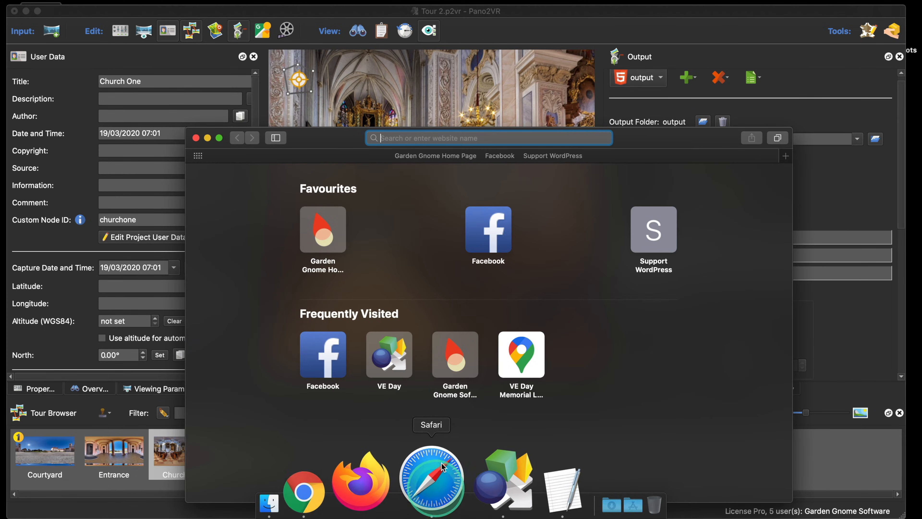
left_click_drag(632, 138, 624, 91)
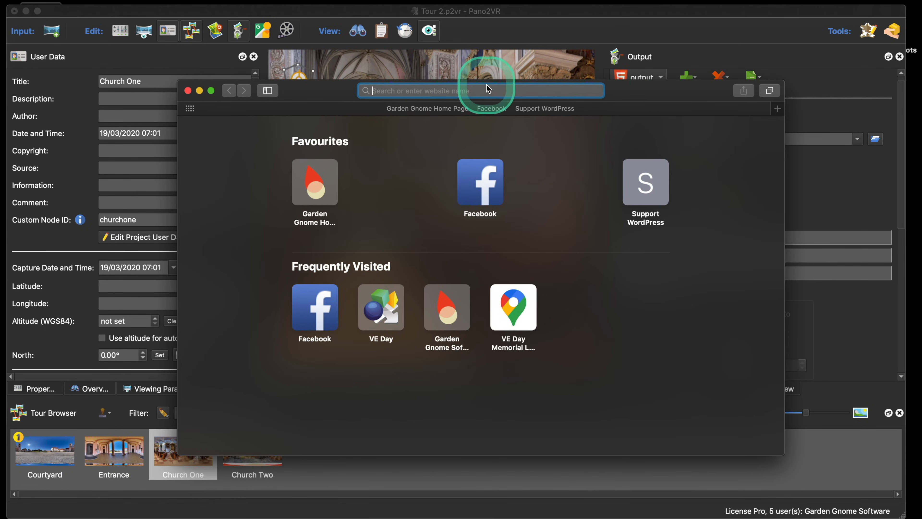
key("super+v")
key("Return")
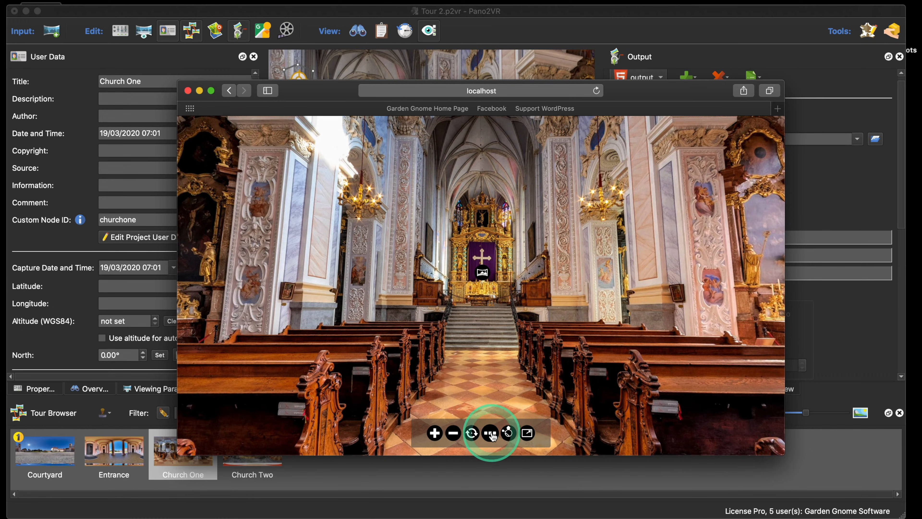
Step: Show the node thumbnails, follow the hotspot to Entrance, examine the visited marks on the nodes, and close the preview
left_click(492, 434)
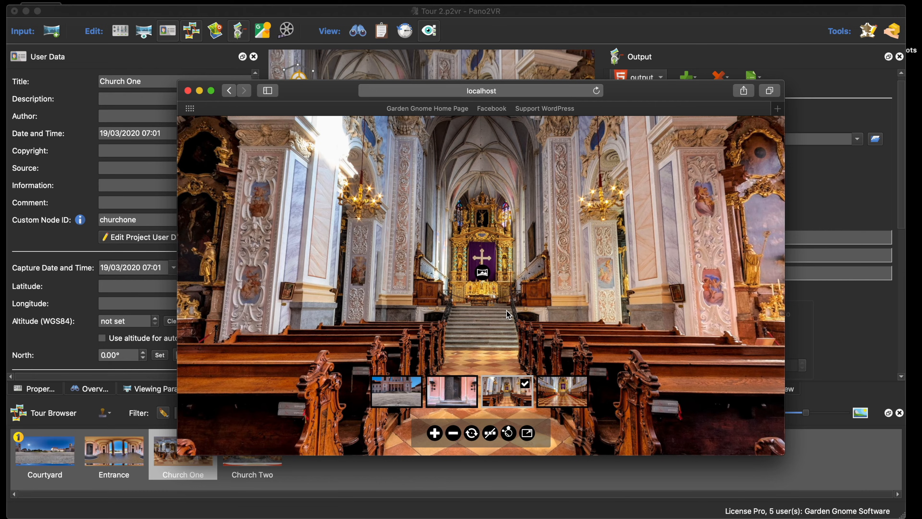
left_click_drag(414, 313, 614, 323)
mouse_move(408, 298)
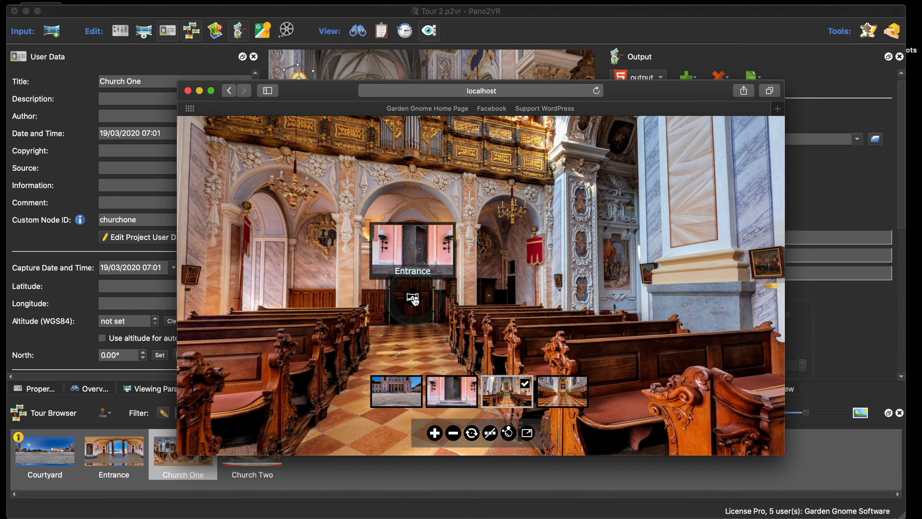
left_click(414, 299)
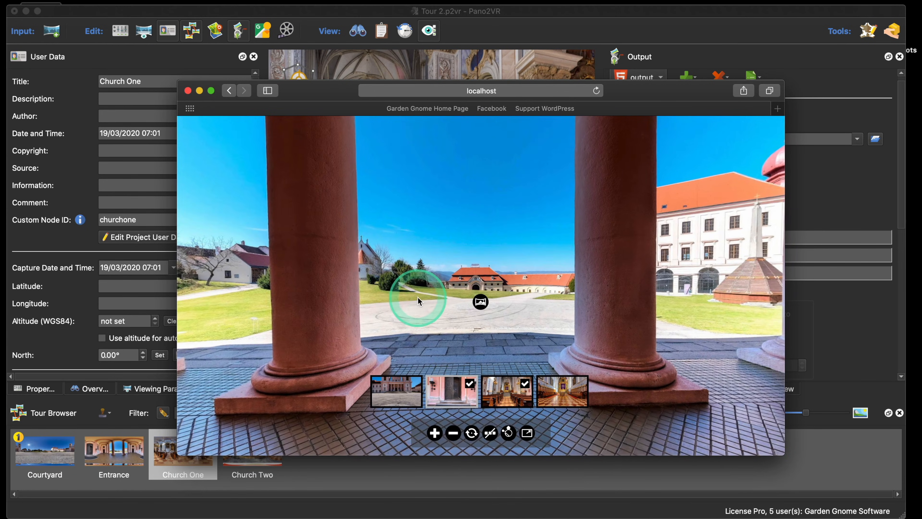
left_click_drag(587, 329, 488, 326)
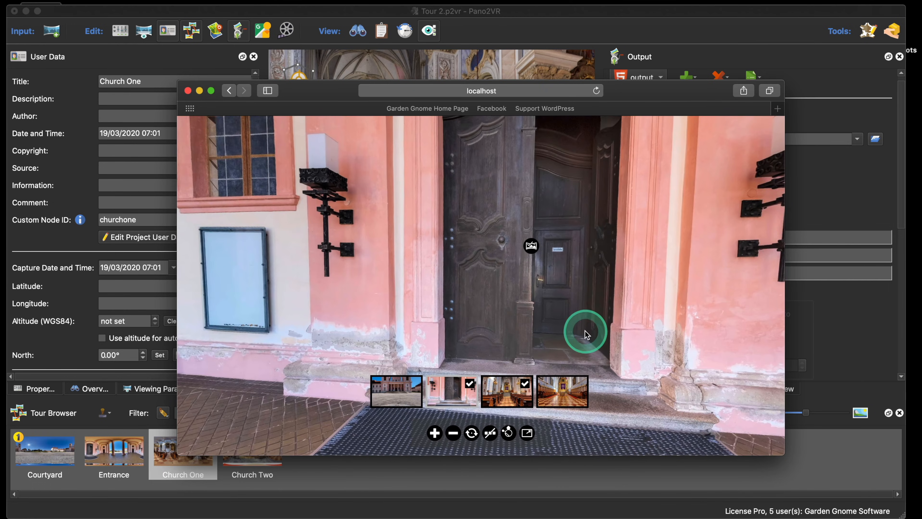
mouse_move(530, 247)
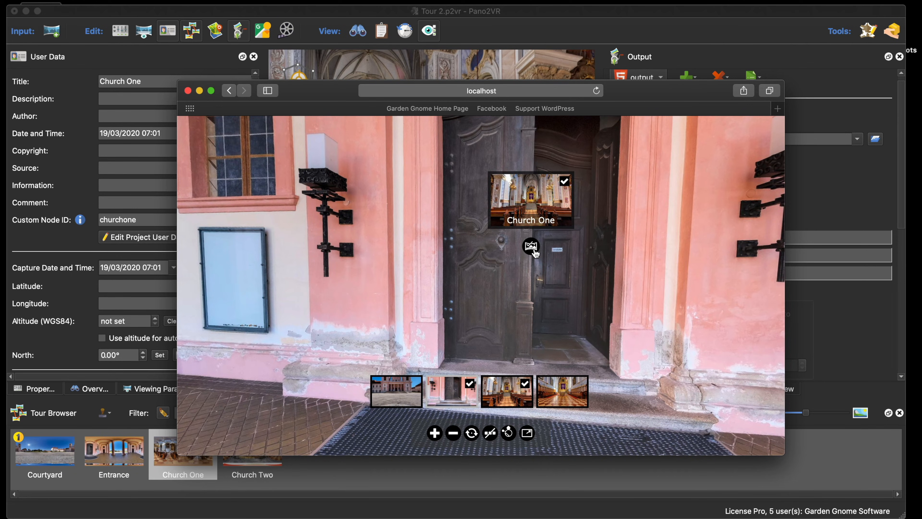
left_click(187, 91)
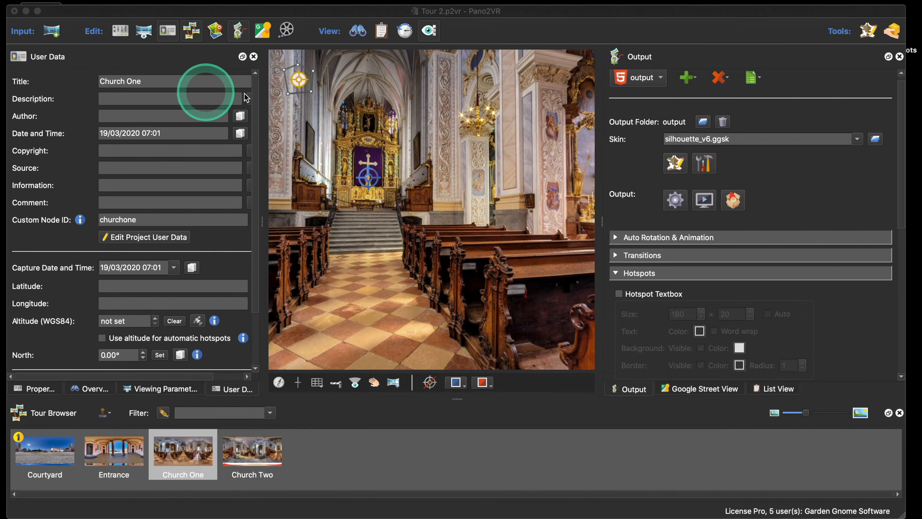
Step: Open the Courtyard panorama with its input properties
left_click(51, 389)
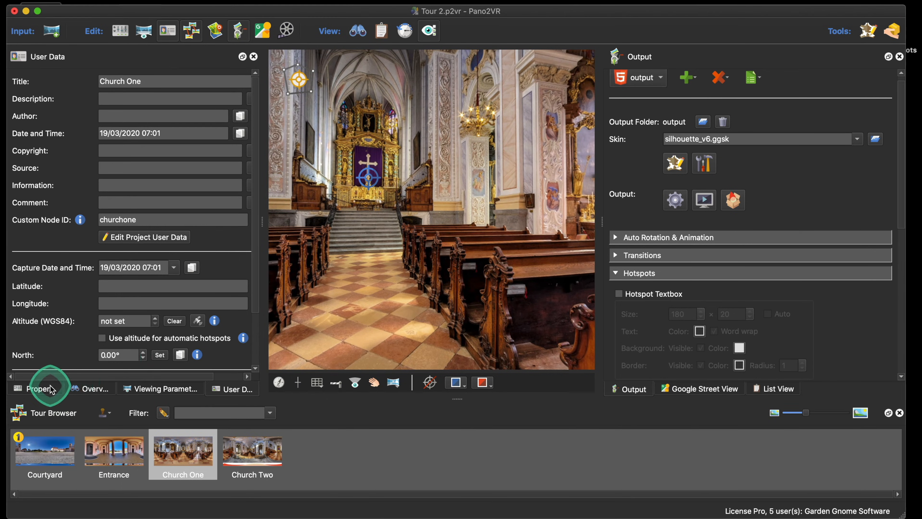
left_click(63, 447)
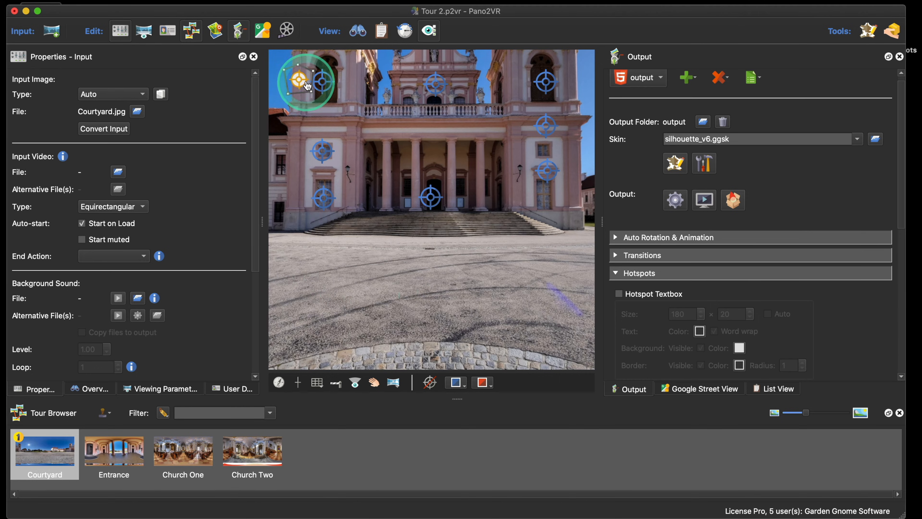
Step: Draw a four-cornered polygon hotspot on the ground in front of the steps and select its ID text
left_click(395, 239)
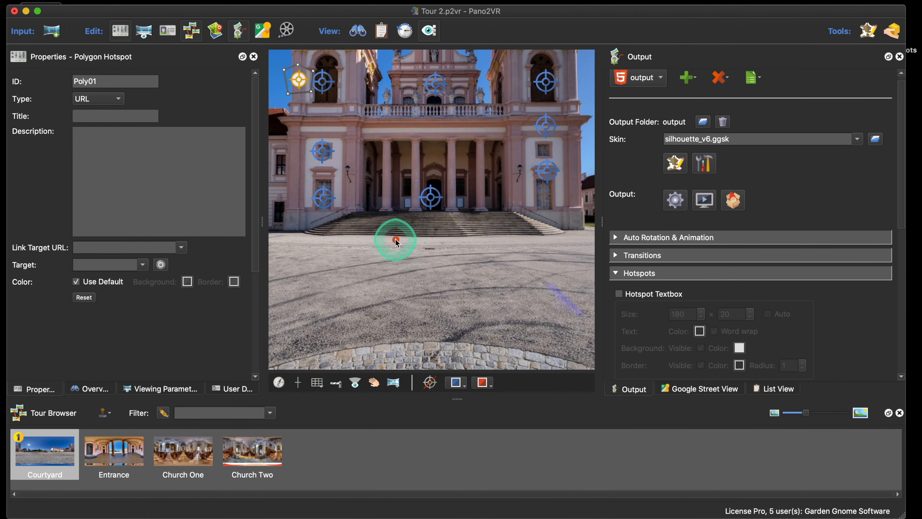
left_click(424, 234)
left_click(426, 262)
left_click(390, 261)
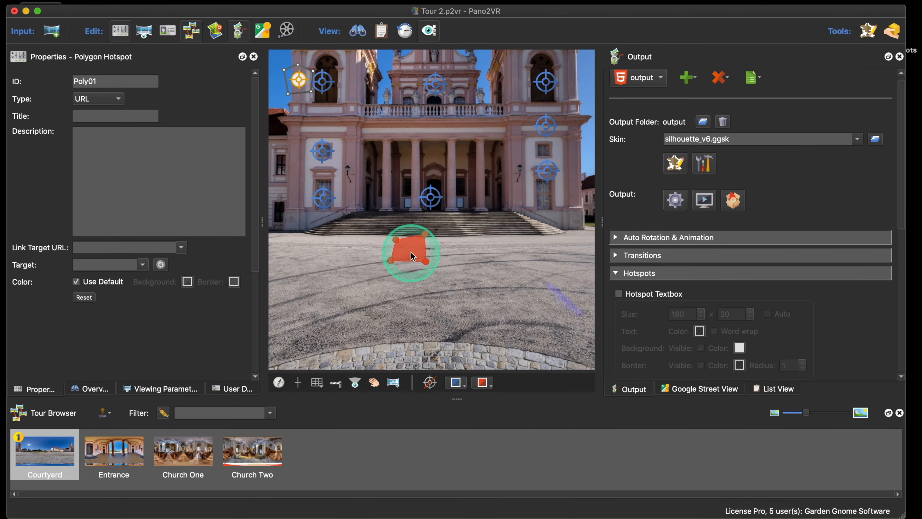
left_click_drag(114, 78, 75, 80)
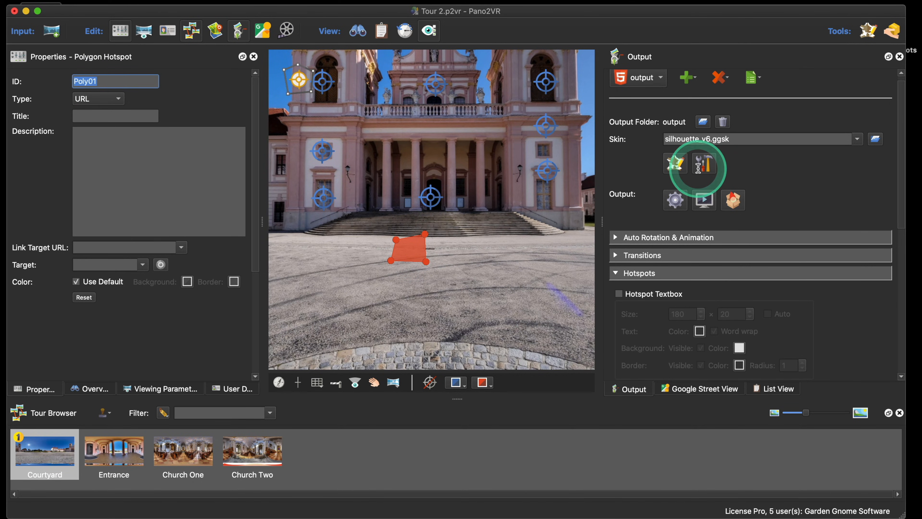
Step: Delete the polygon hotspot on the ground in front of the steps
left_click(374, 195)
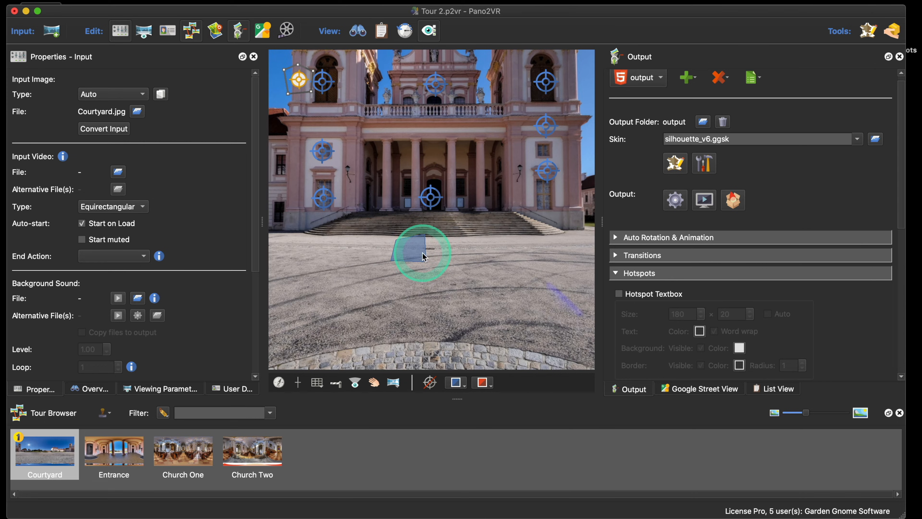
left_click(412, 254)
key("BackSpace")
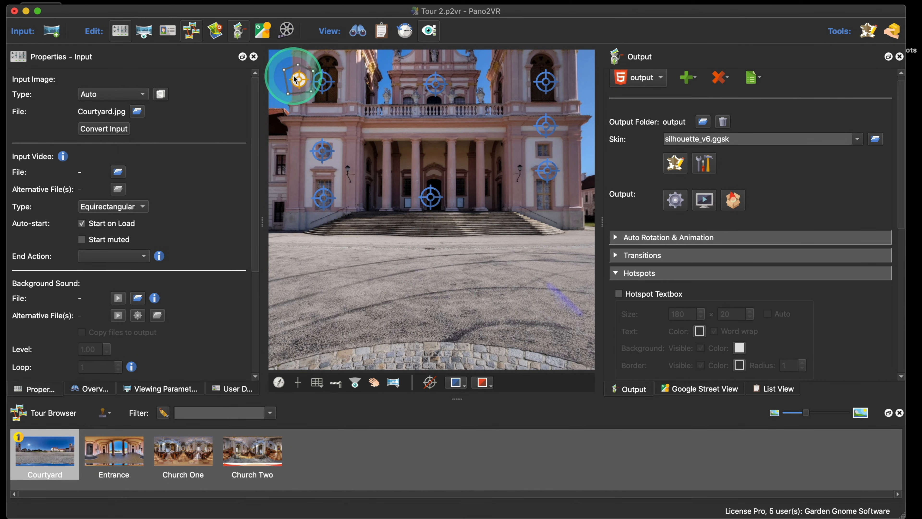
Step: Switch to point hotspots and assign logo_image.png as the custom image of the hotspot at the church door linking to Entrance
key("p")
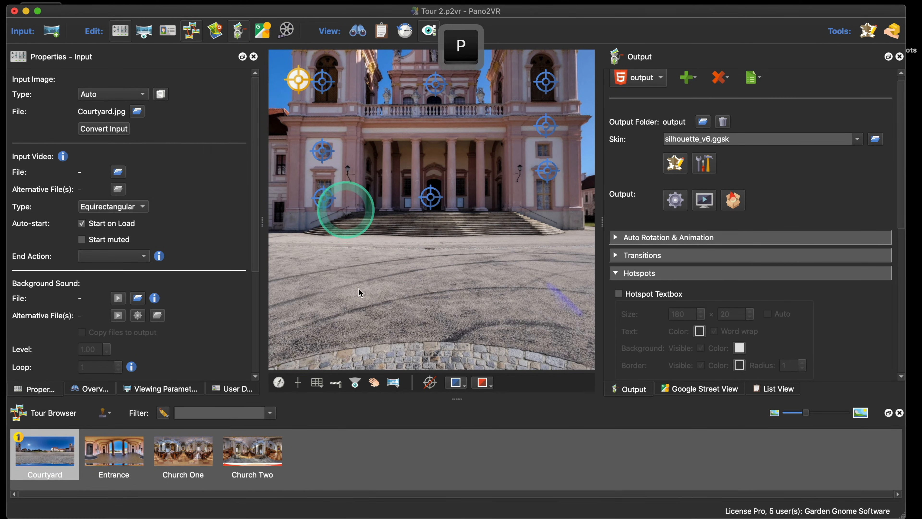
left_click(432, 206)
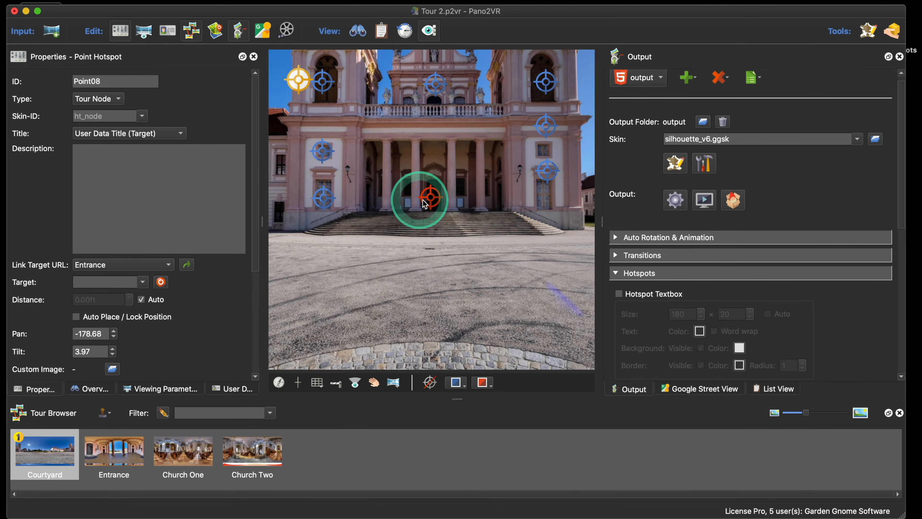
scroll(428, 200, "down", 2)
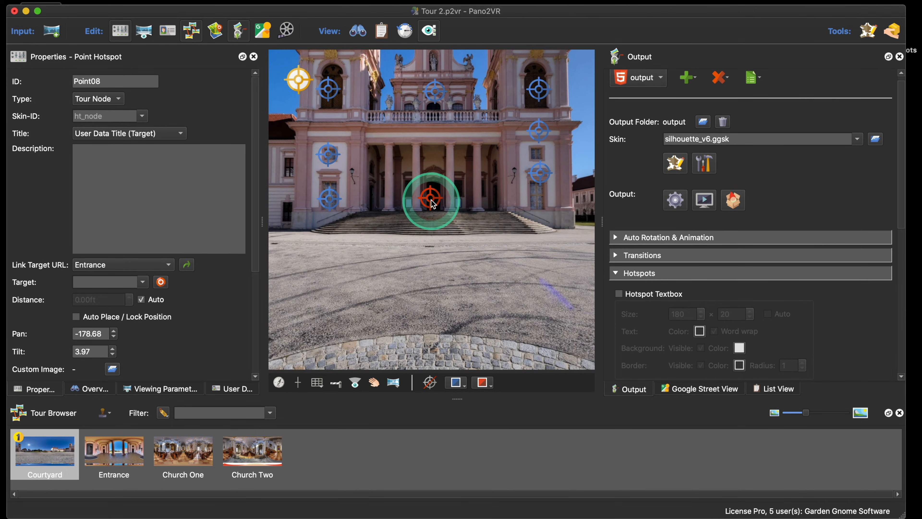
scroll(421, 247, "up", 2)
scroll(193, 325, "down", 5)
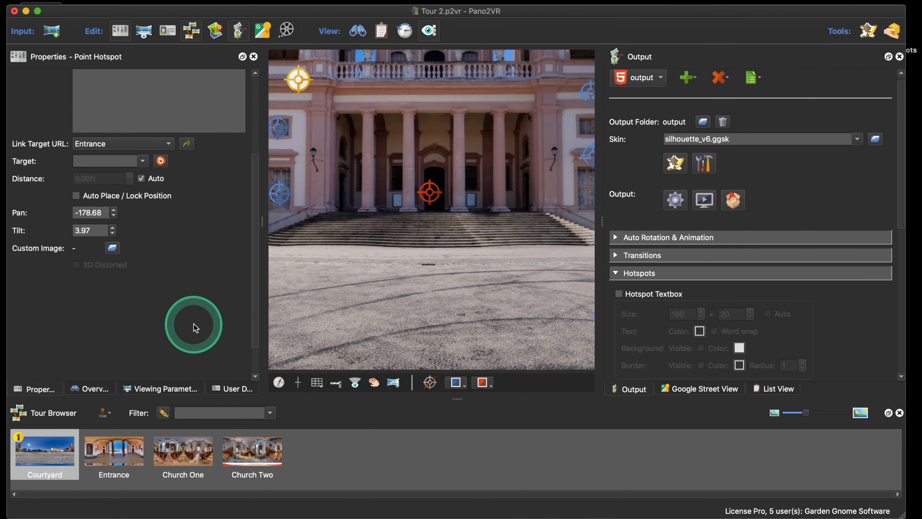
left_click(112, 249)
left_click(434, 185)
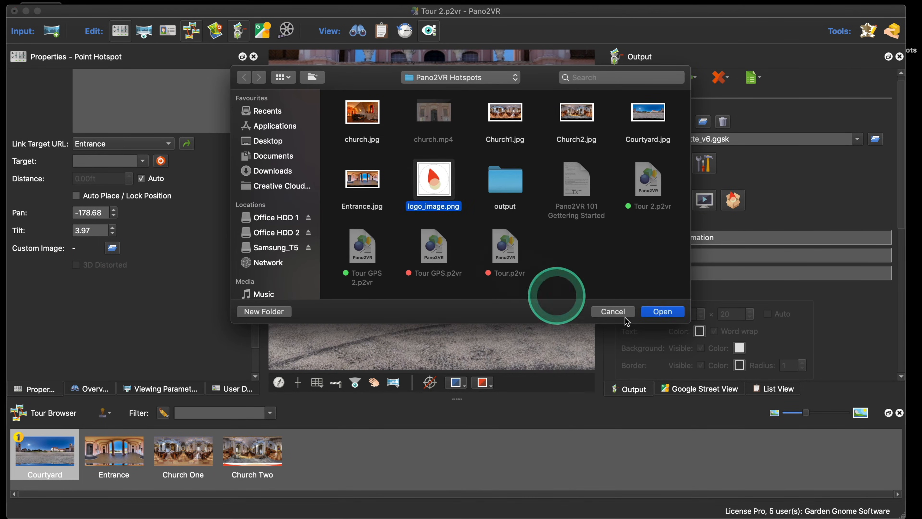
left_click(662, 311)
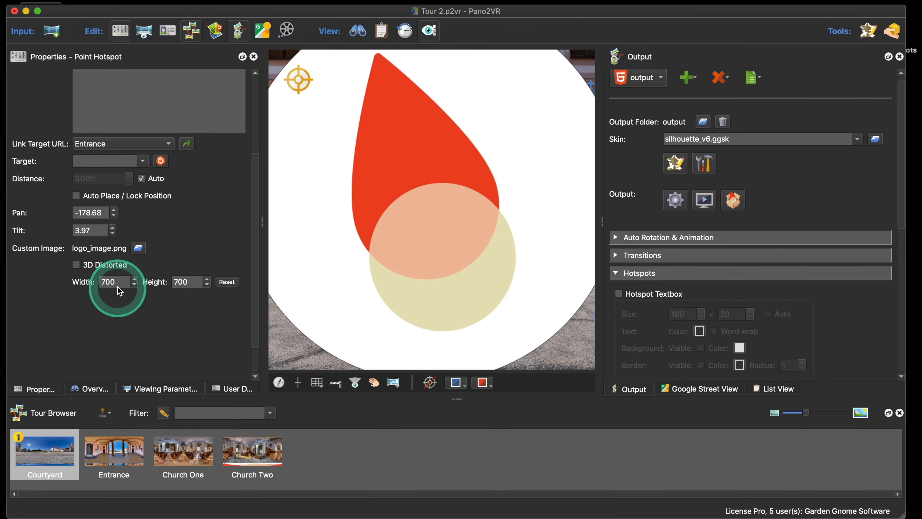
Step: Set the custom image of the hotspot at the church door to a width of 40 and a height of 40
double_click(120, 290)
type("40")
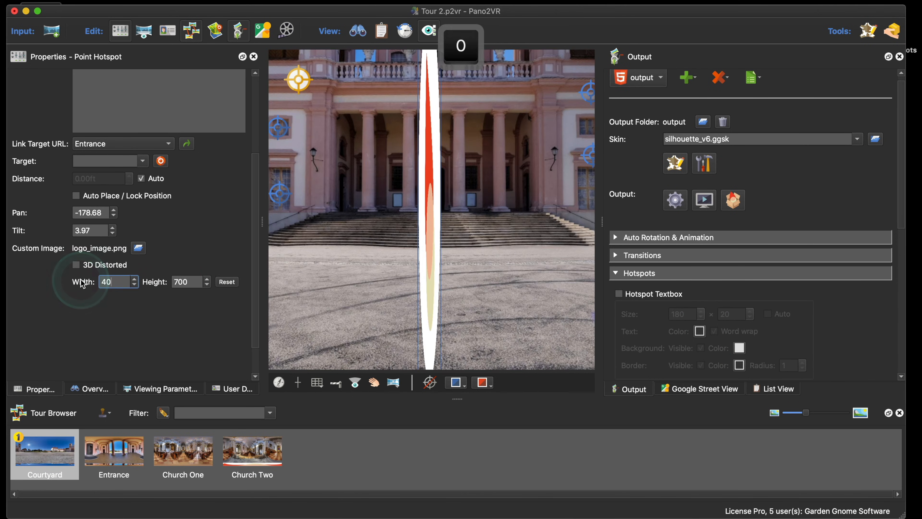
key("Tab")
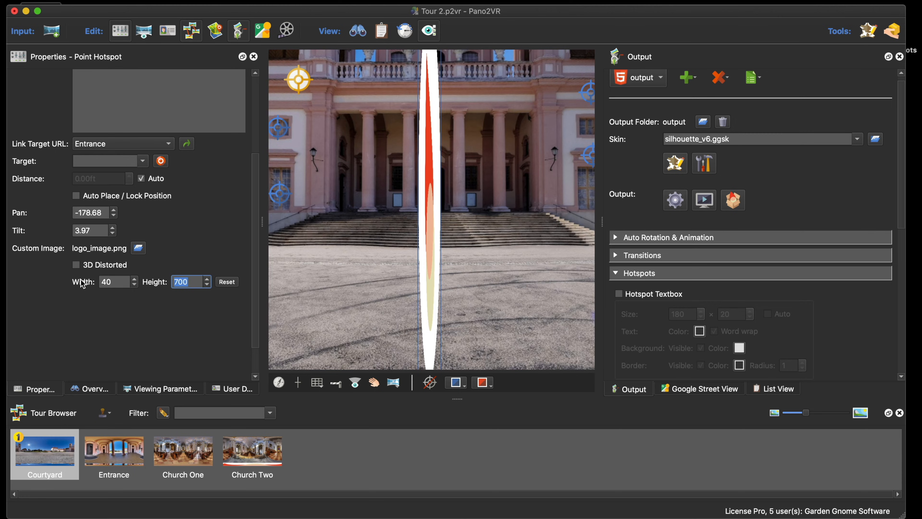
type("40")
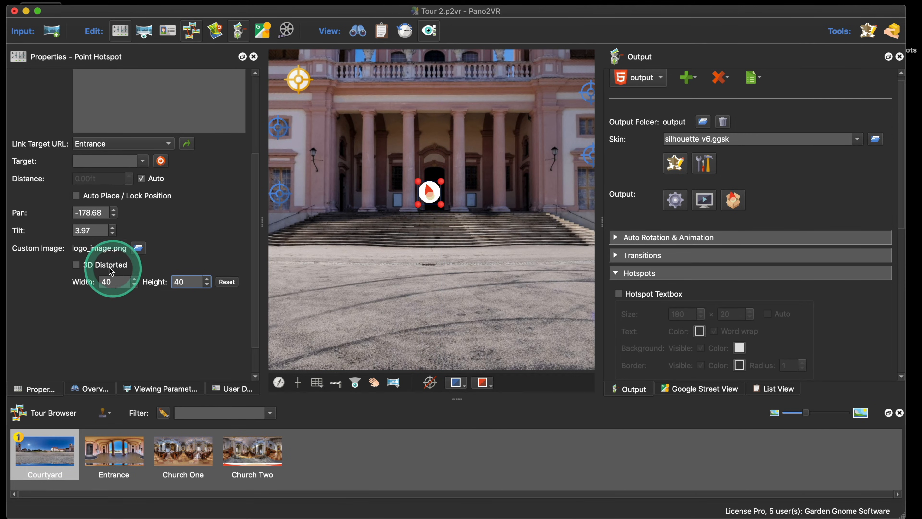
Step: Make the hotspot's custom image 3D distorted and move the hotspot onto the ground in front of the steps, at about tilt -11
left_click(76, 265)
left_click_drag(429, 191, 431, 274)
Step: Generate the tour output and test in the browser preview how the logo hotspot scales with zooming and leads to the Entrance panorama
left_click(675, 200)
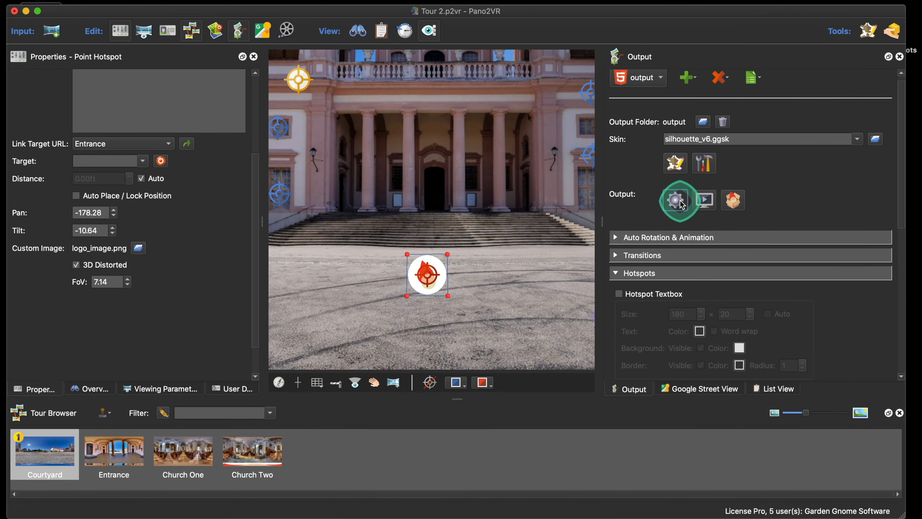
left_click(533, 272)
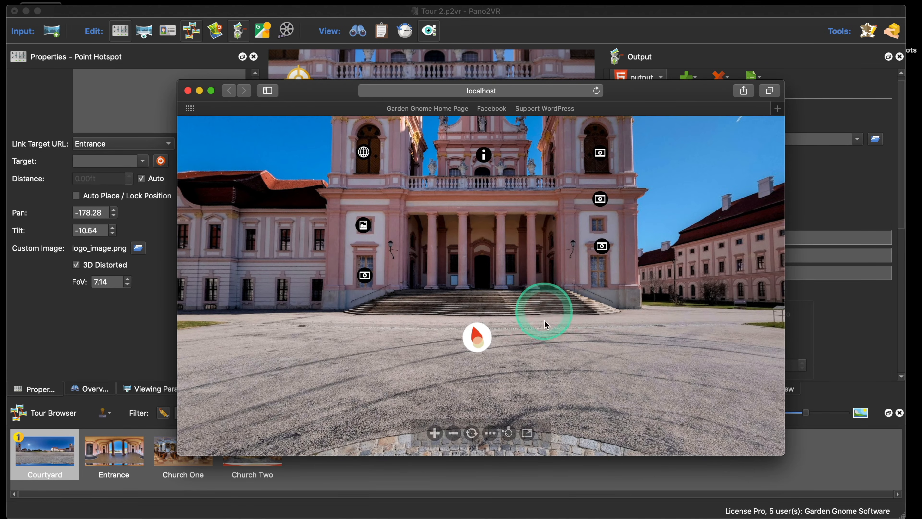
left_click_drag(544, 320, 572, 284)
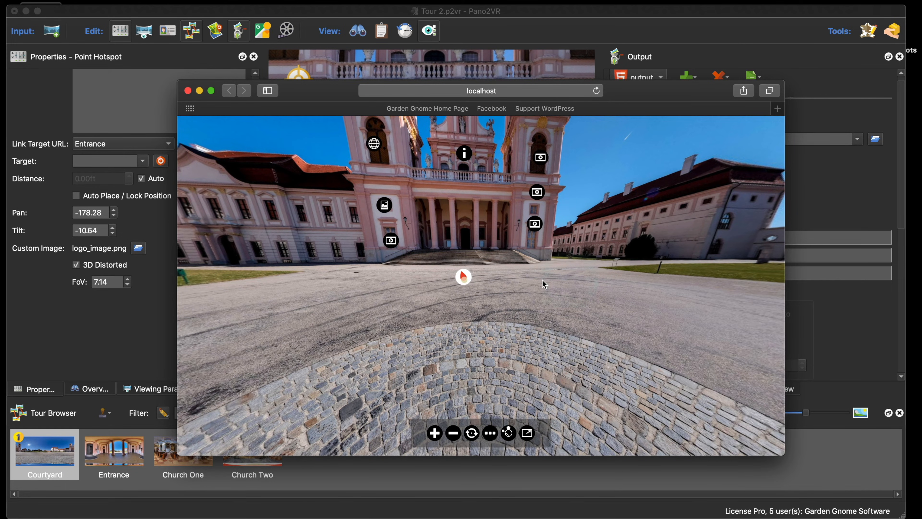
left_click_drag(544, 284, 404, 288)
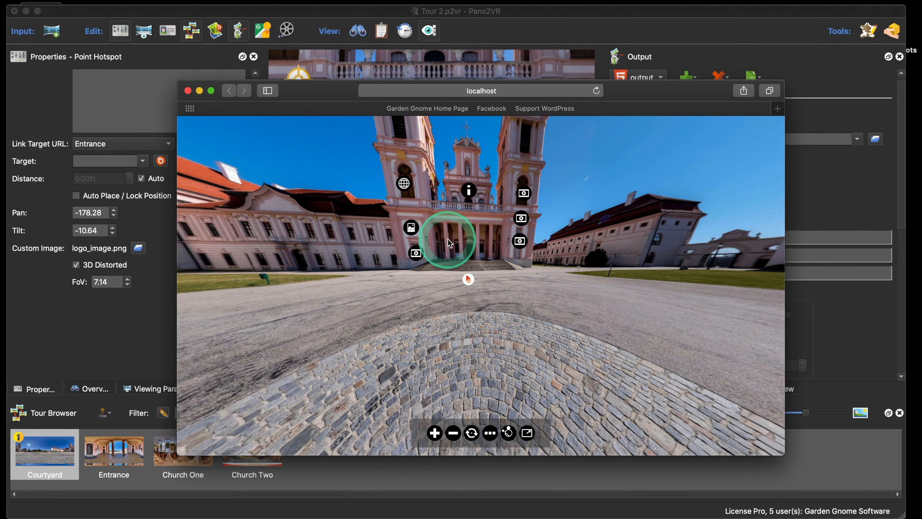
scroll(446, 254, "up", 5)
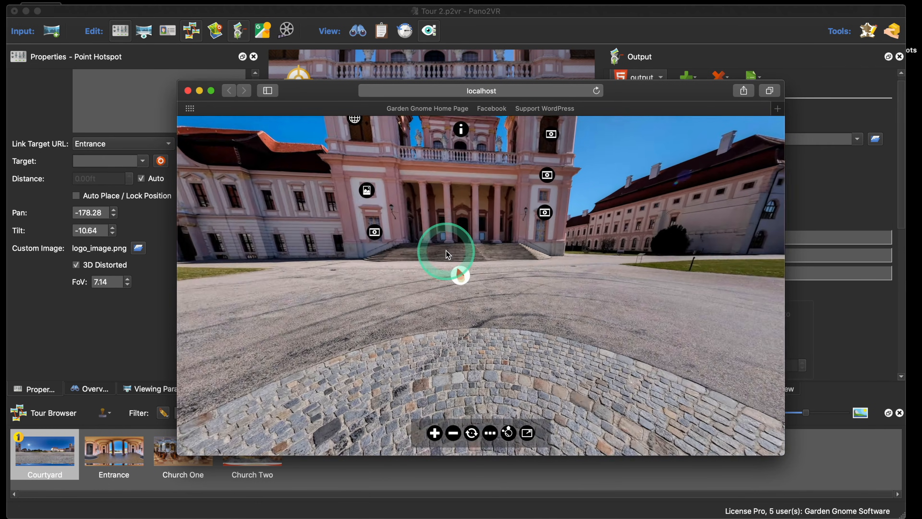
scroll(494, 282, "up", 10)
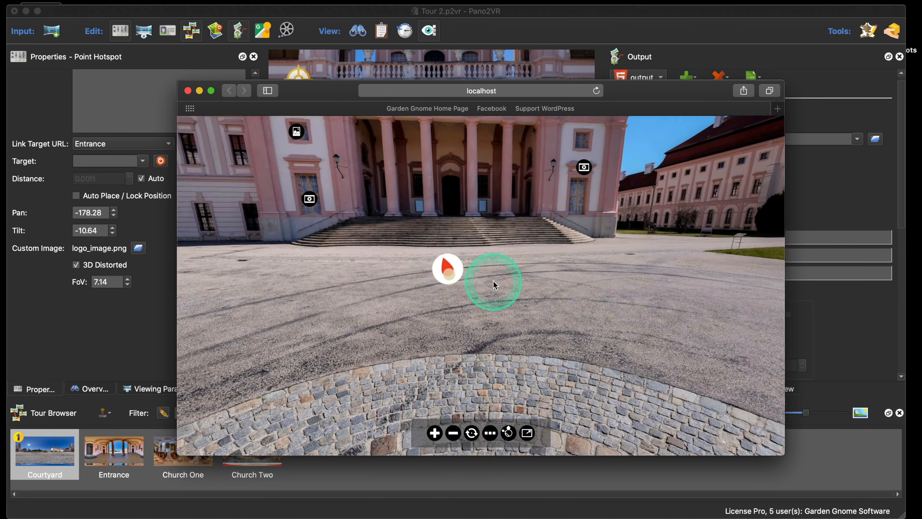
scroll(526, 257, "down", 10)
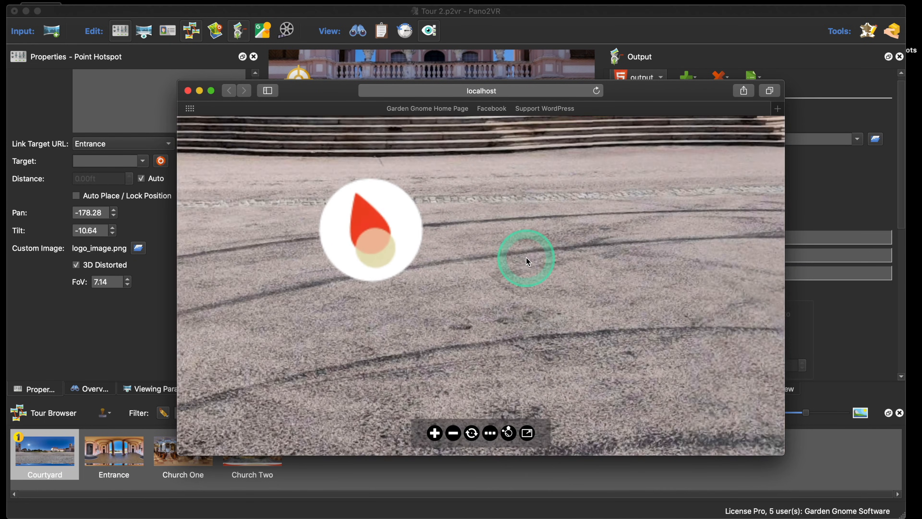
left_click(431, 262)
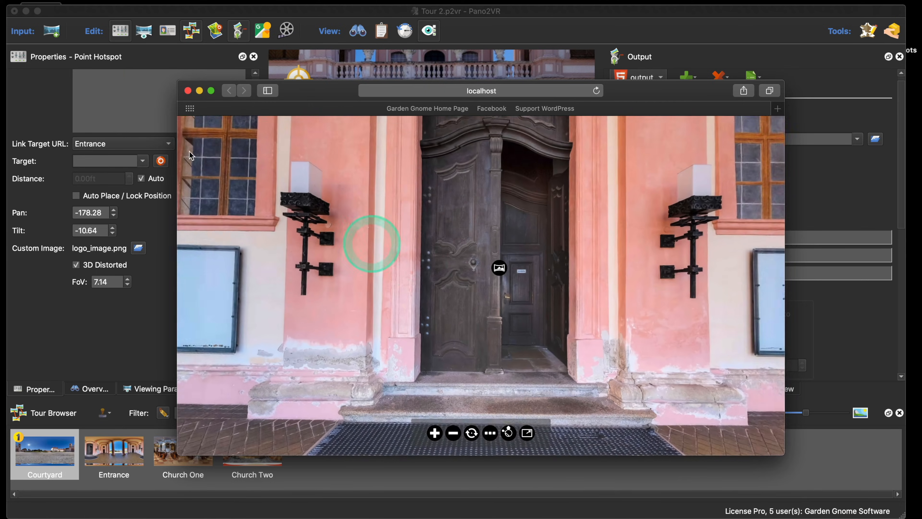
left_click(188, 91)
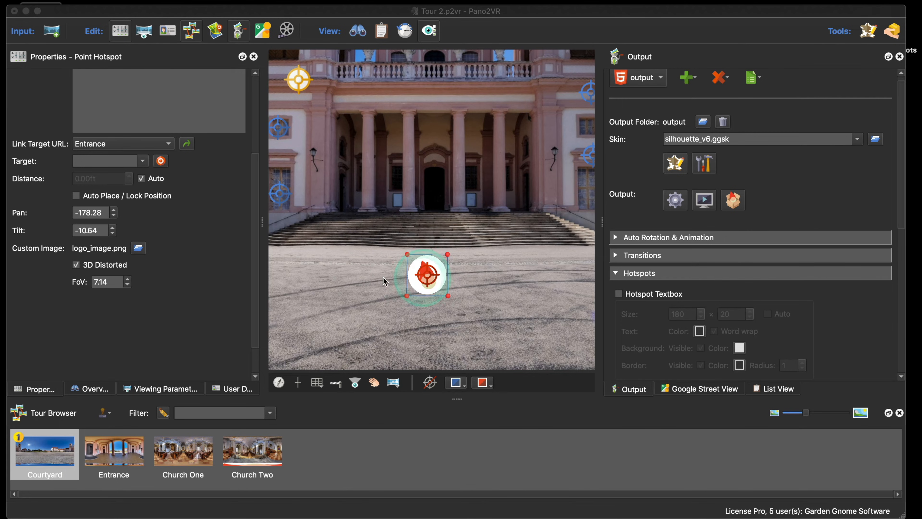
Step: Remove the custom image from the Entrance hotspot and move the hotspot back to the church door, at about pan -180, tilt 3
scroll(147, 207, "up", 5)
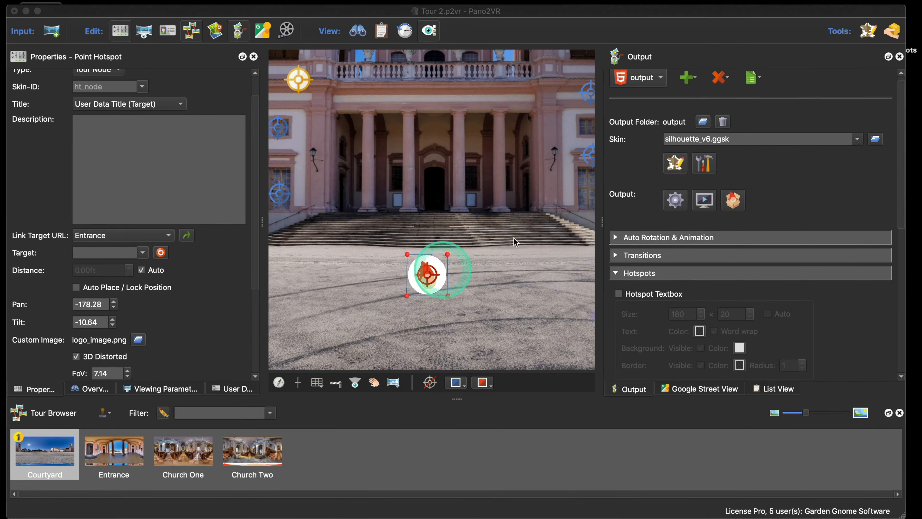
scroll(229, 265, "down", 3)
scroll(229, 265, "down", 2)
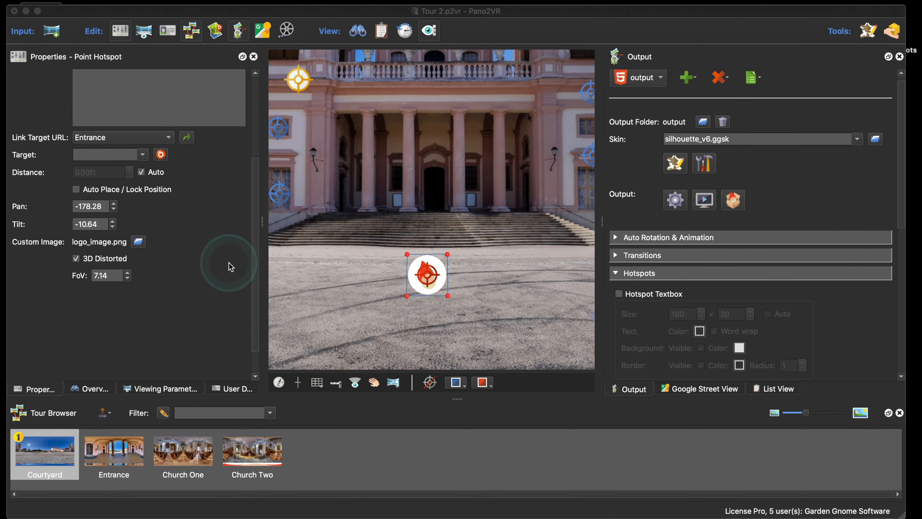
left_click(107, 248)
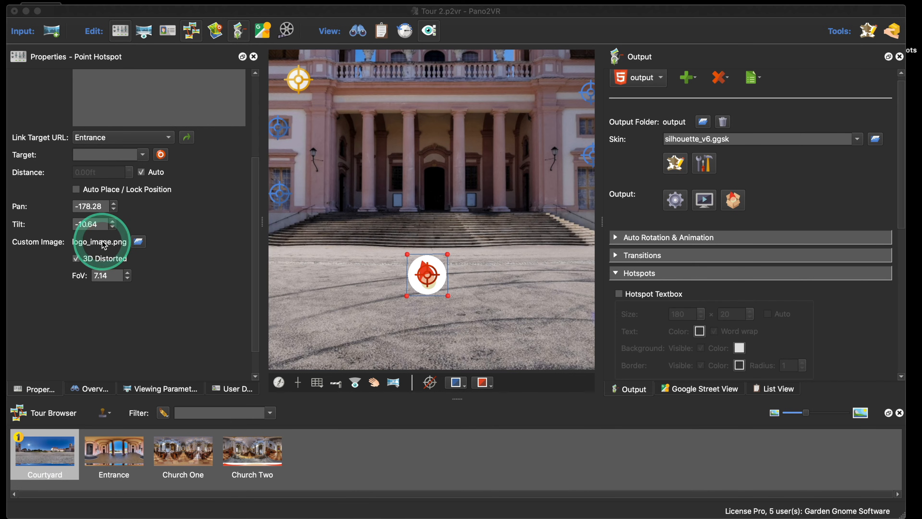
left_click(129, 249)
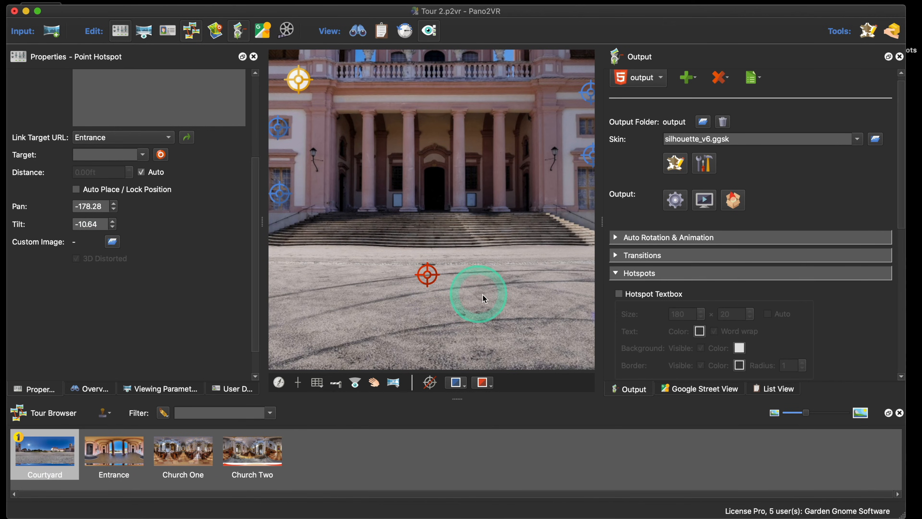
left_click_drag(418, 275, 429, 203)
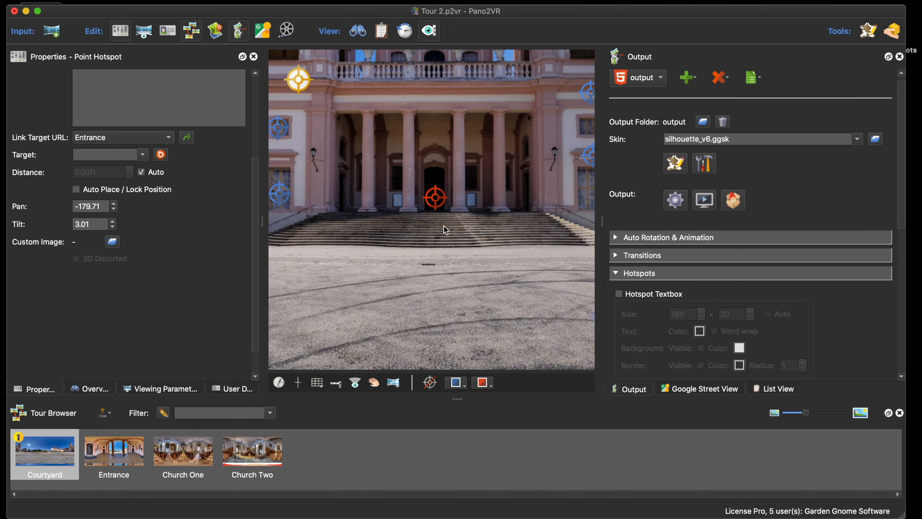
Step: Open the silhouette_v6.ggsk skin for editing and hide the do_not_modify_skin element on the canvas
left_click(436, 228)
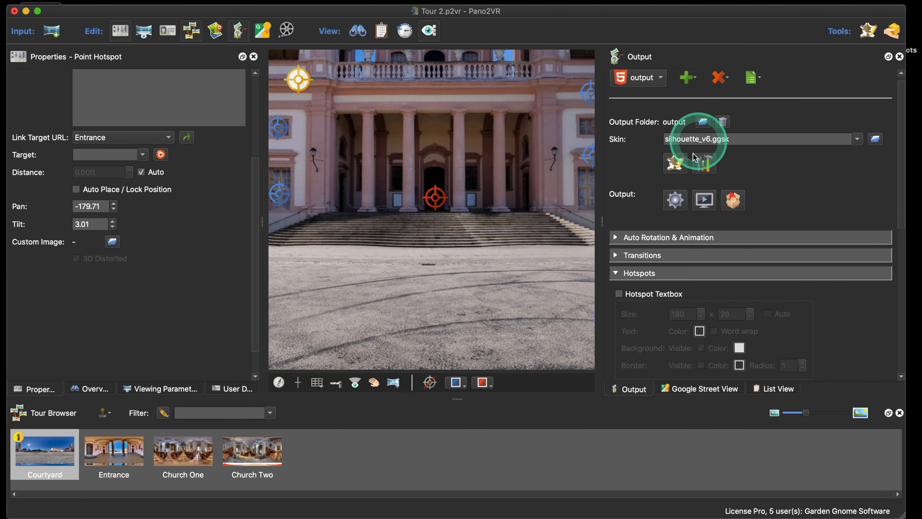
left_click(675, 170)
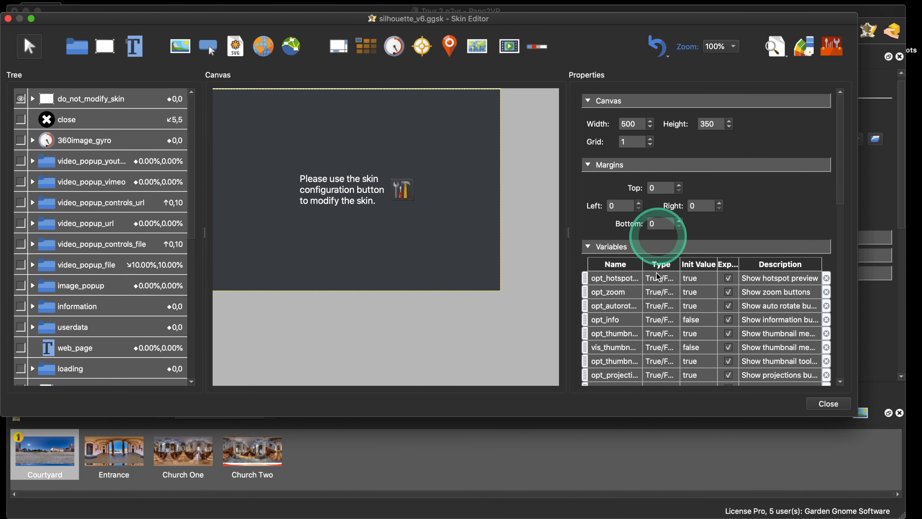
scroll(684, 305, "down", 10)
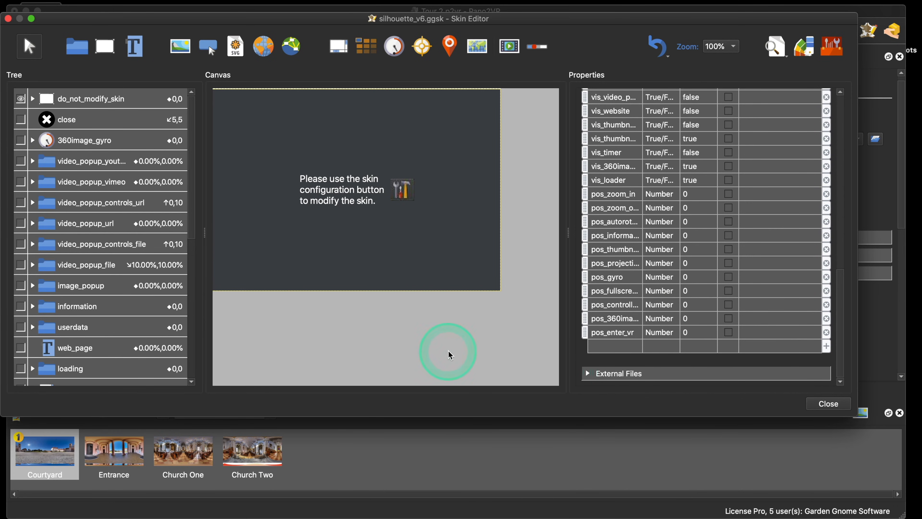
left_click(21, 98)
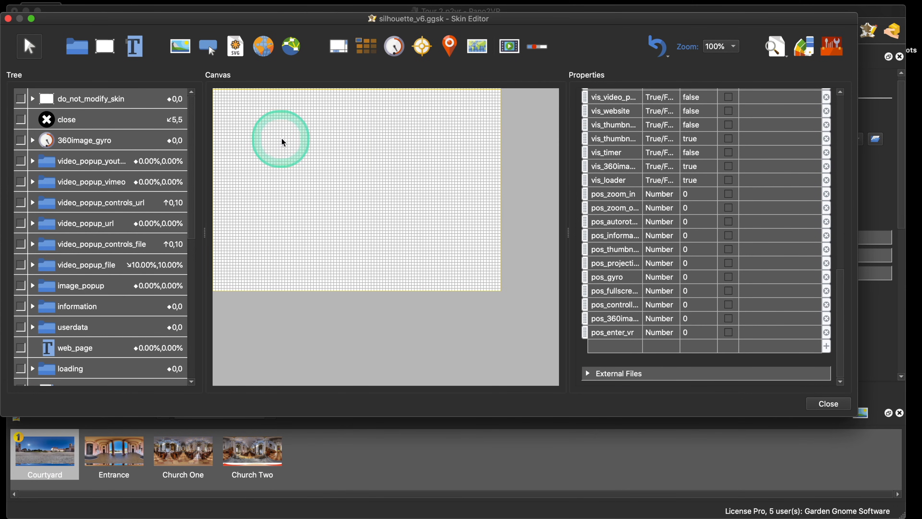
Step: Examine the font-family list in the skin's embedded stylesheet and leave the stylesheet without saving changes
left_click(585, 373)
scroll(633, 355, "down", 3)
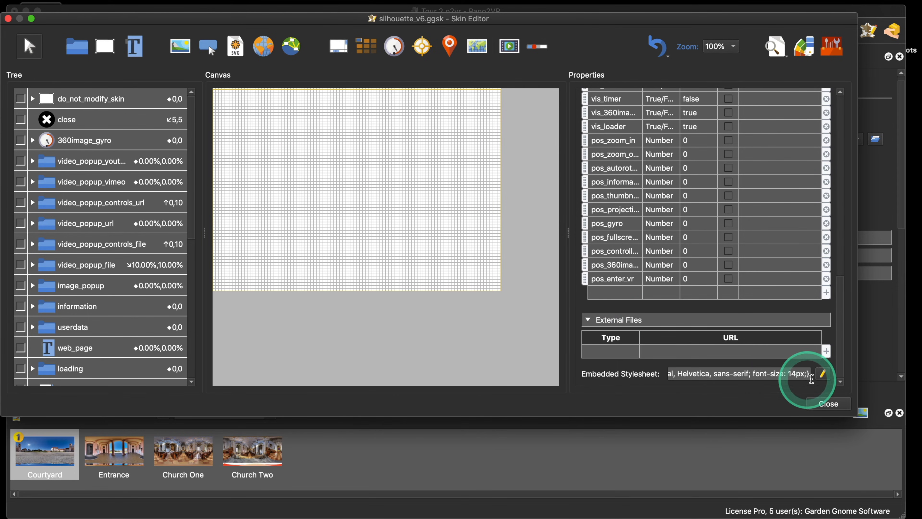
left_click(823, 374)
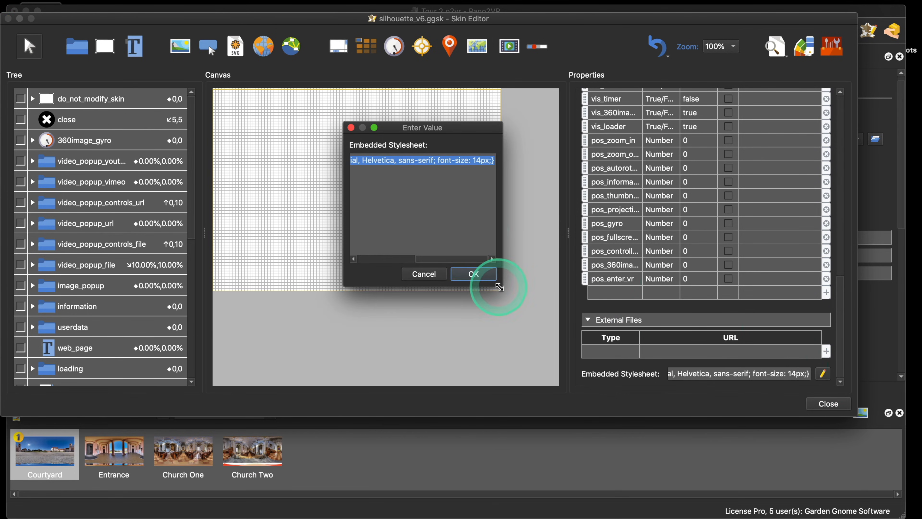
mouse_move(562, 291)
left_mouse_down()
mouse_move(654, 398)
mouse_move(696, 420)
left_mouse_up()
left_click(440, 172)
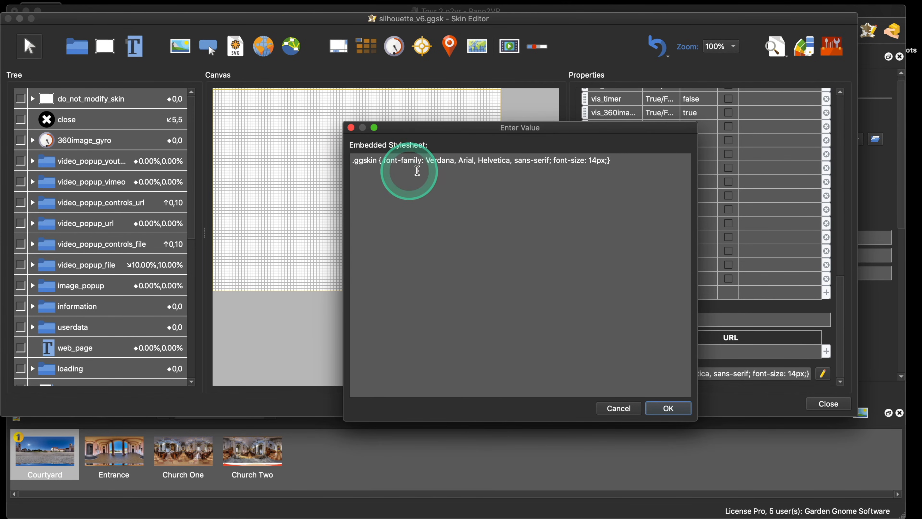
left_click(448, 223)
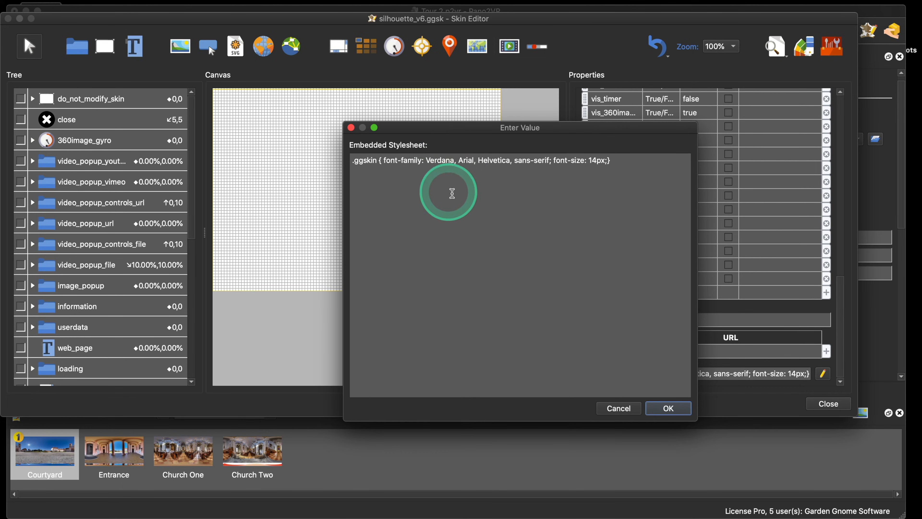
left_click_drag(429, 165, 544, 161)
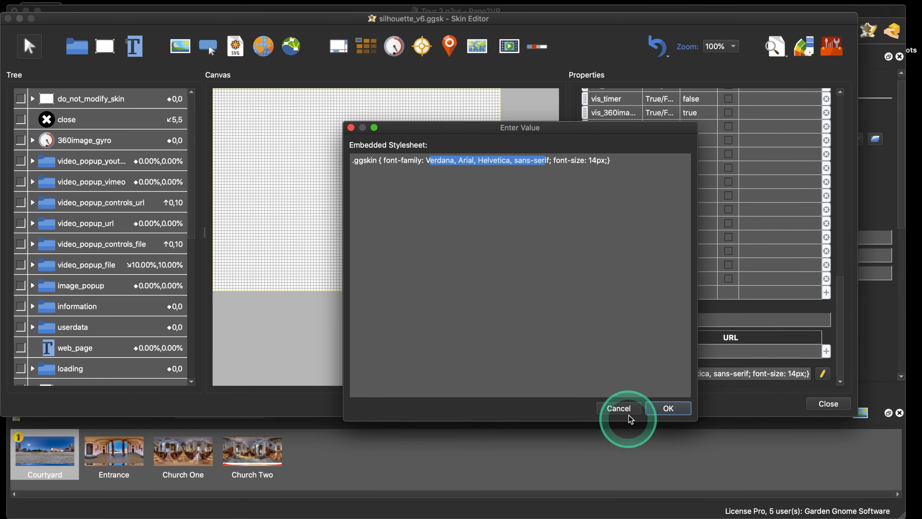
left_click(622, 408)
Step: Draw a small text box on the skin canvas to examine its advanced CSS settings, delete it and close the skin
left_click(134, 47)
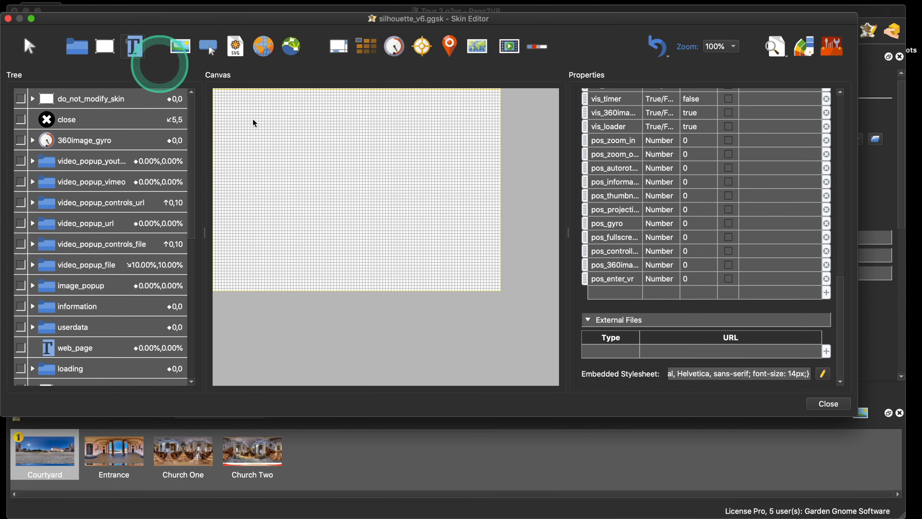
left_click_drag(297, 149, 328, 174)
scroll(669, 237, "down", 3)
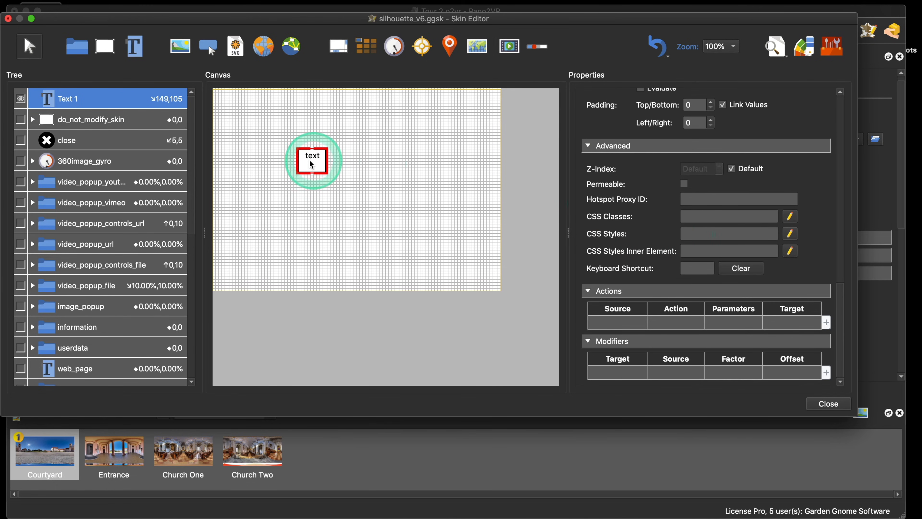
key("BackSpace")
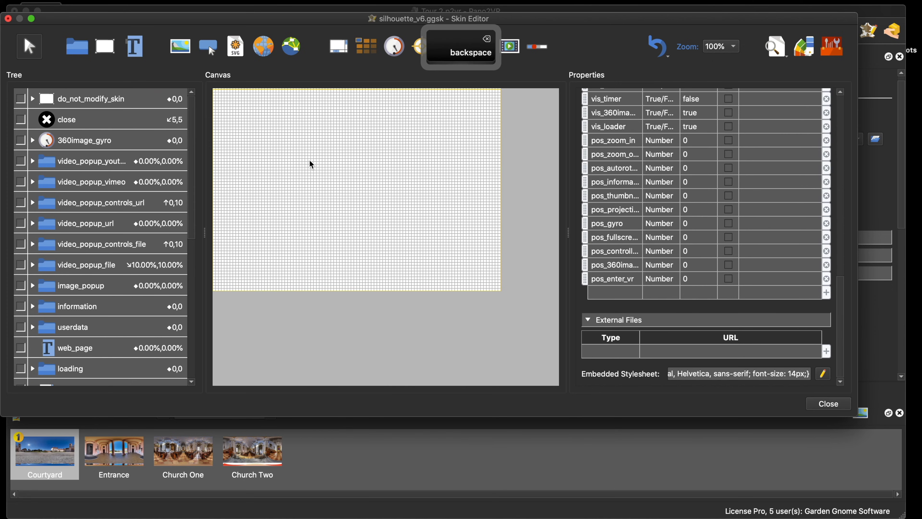
left_click(8, 18)
Step: Collapse the Hotspots and HTML sections of the output settings
left_click(377, 228)
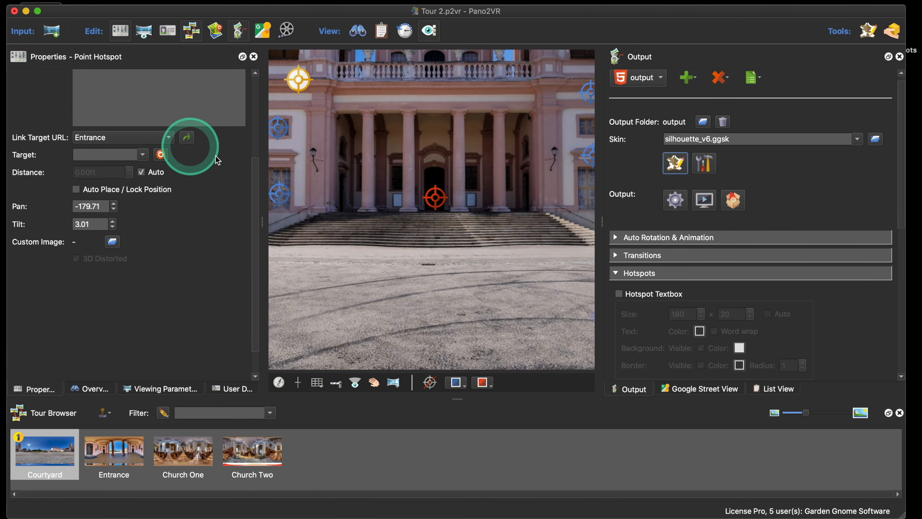
scroll(196, 153, "up", 5)
left_click(92, 167)
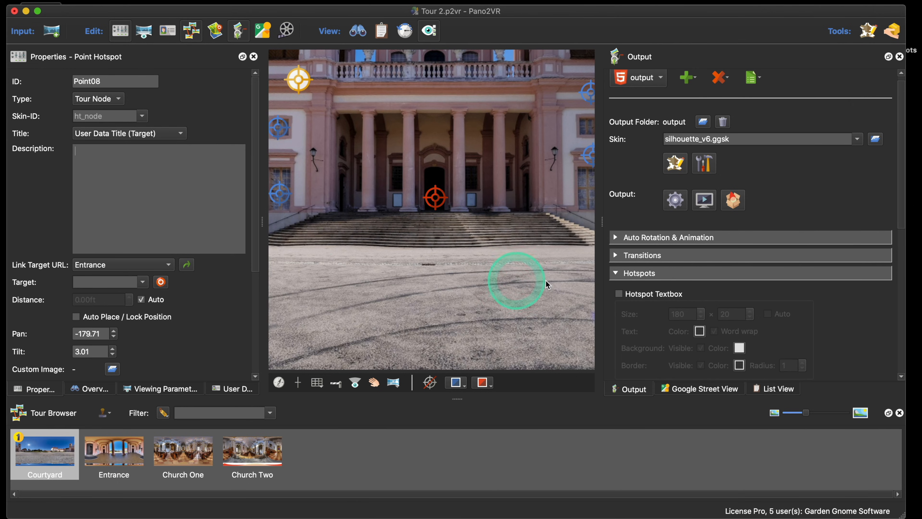
left_click(616, 273)
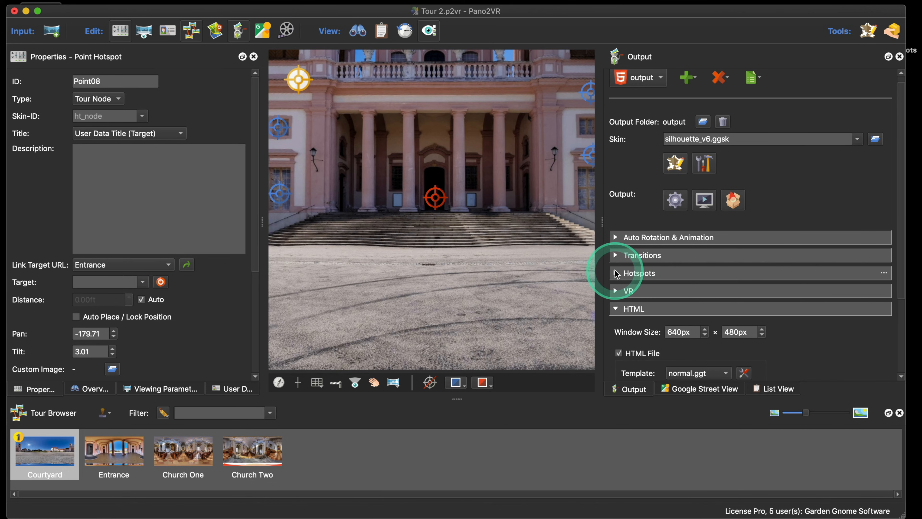
left_click(616, 308)
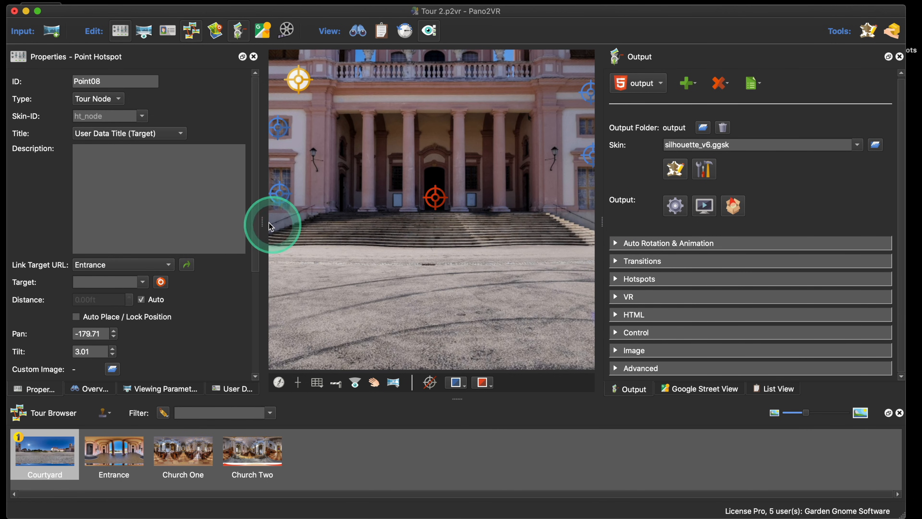
Step: Move the Entrance hotspot from the church door to the foot of the outermost column left of it, at about pan -168, tilt 3
left_click(374, 264)
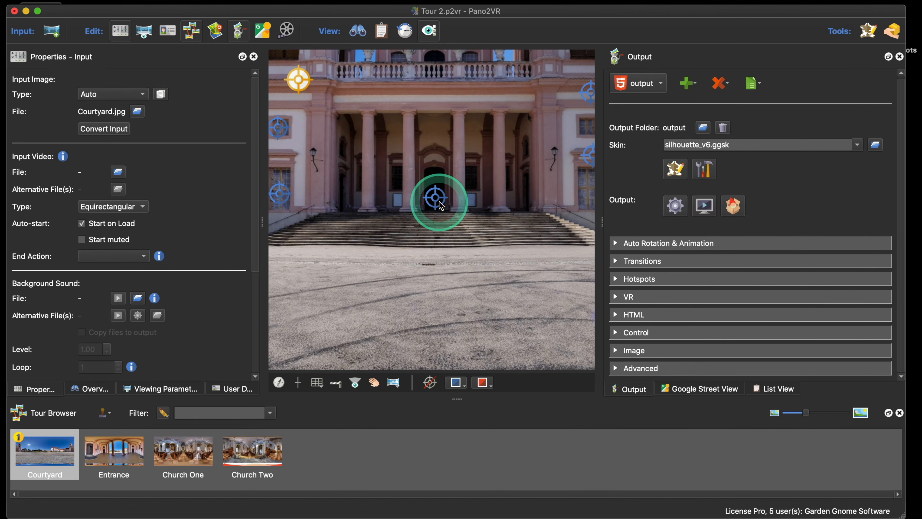
left_click(429, 197)
left_click_drag(430, 201, 368, 200)
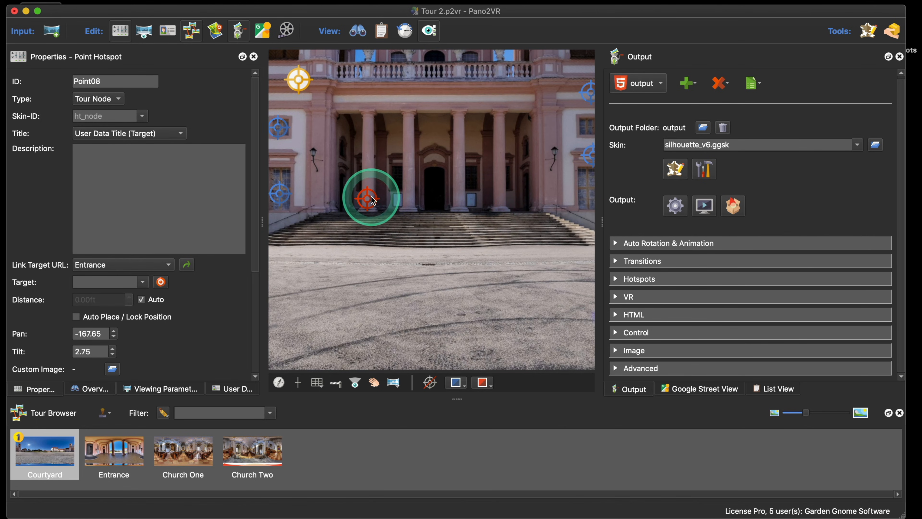
Step: Move the Entrance hotspot from the foot of the column back onto the church door, at about pan -180, and deselect it
left_click_drag(367, 198, 434, 200)
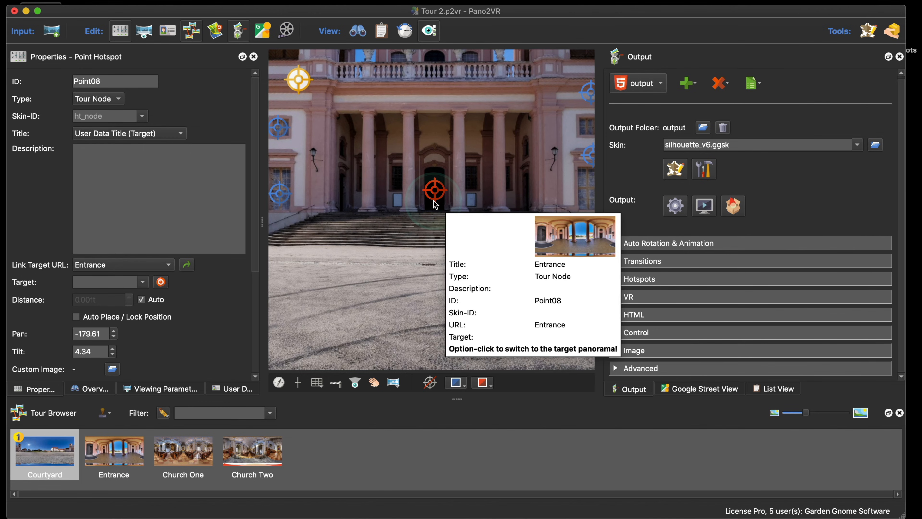
left_click_drag(423, 247, 422, 260)
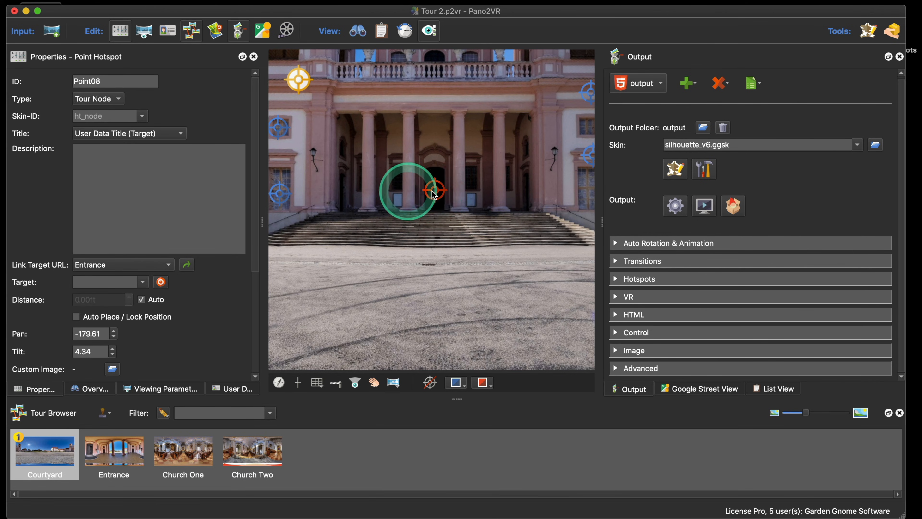
mouse_move(438, 195)
left_mouse_down()
mouse_move(394, 195)
mouse_move(432, 190)
left_mouse_up()
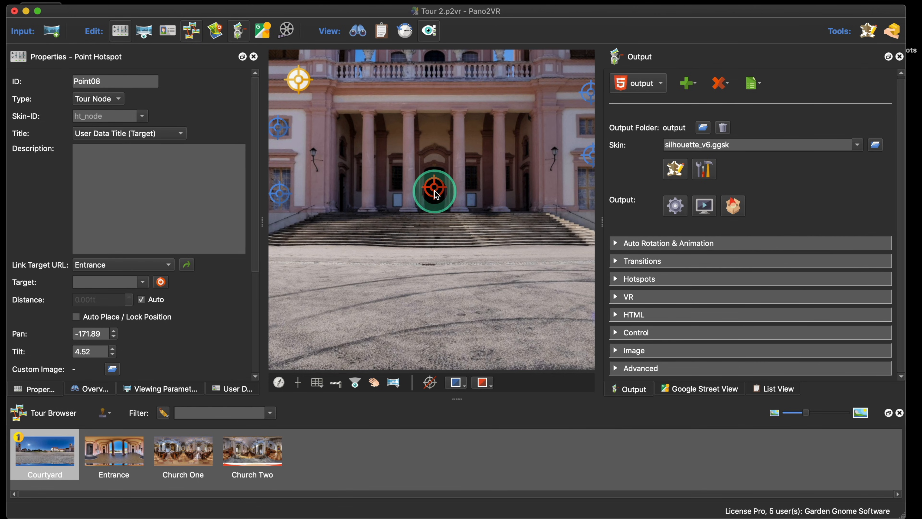
left_click(437, 238)
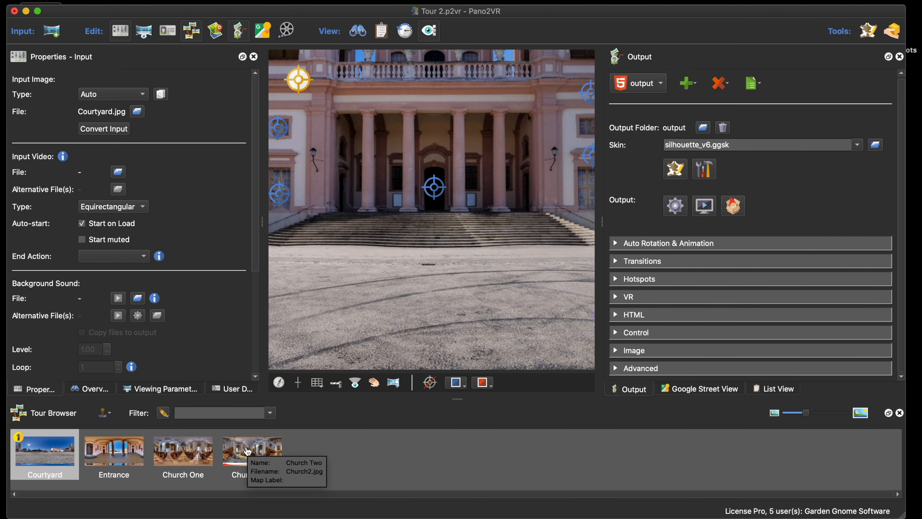
left_click(451, 299)
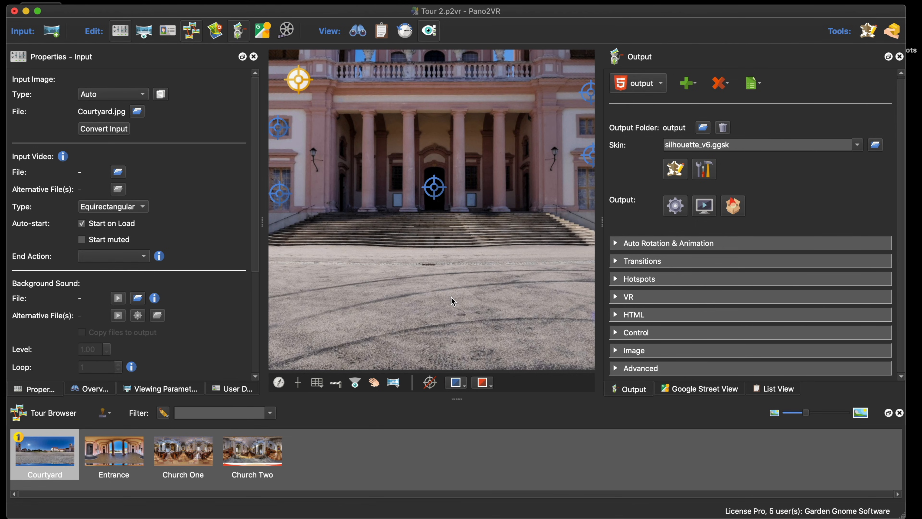
left_click_drag(451, 304, 473, 261)
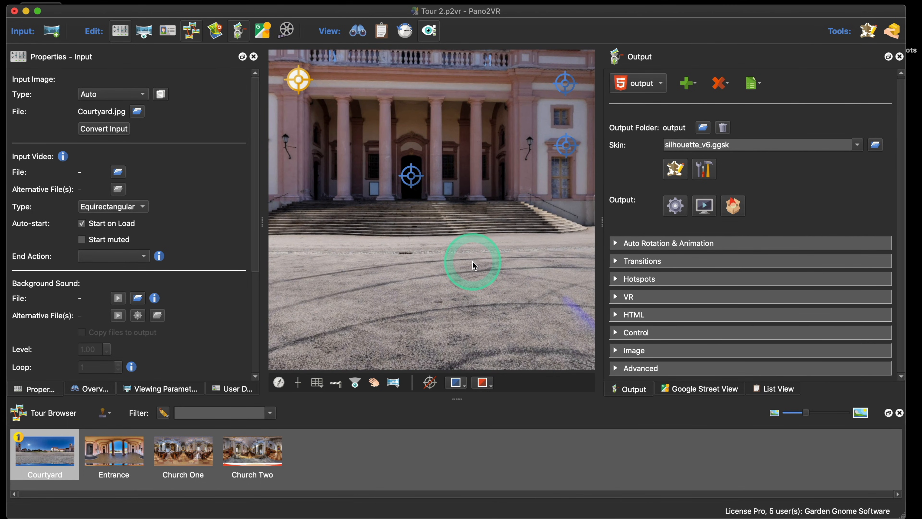